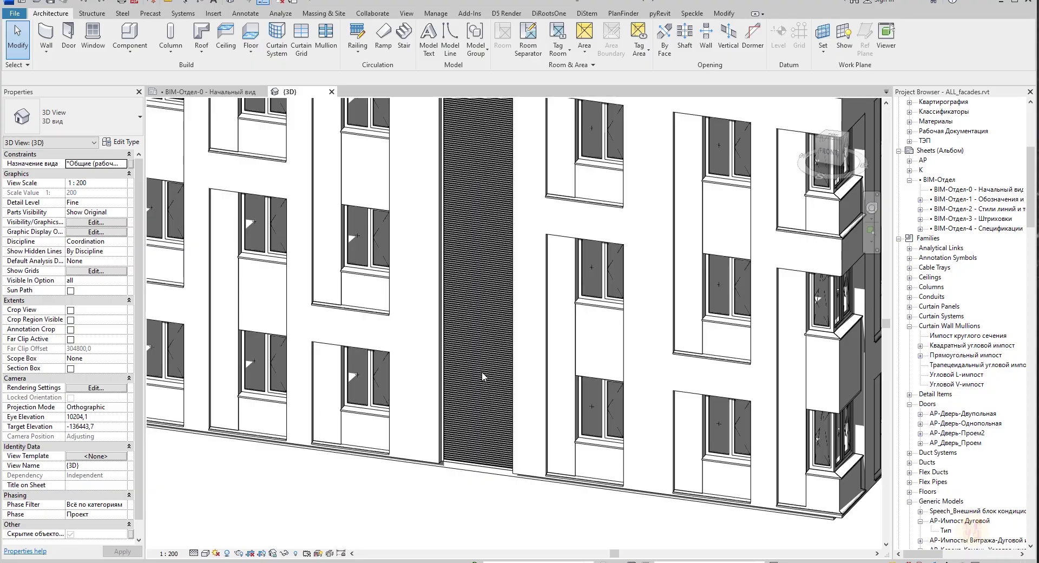
# - Examine the 3D facade around the building corner, including a rectangular panel, a window reveal panel and the third-floor model group
pyautogui.scroll(-5, 487, 414)
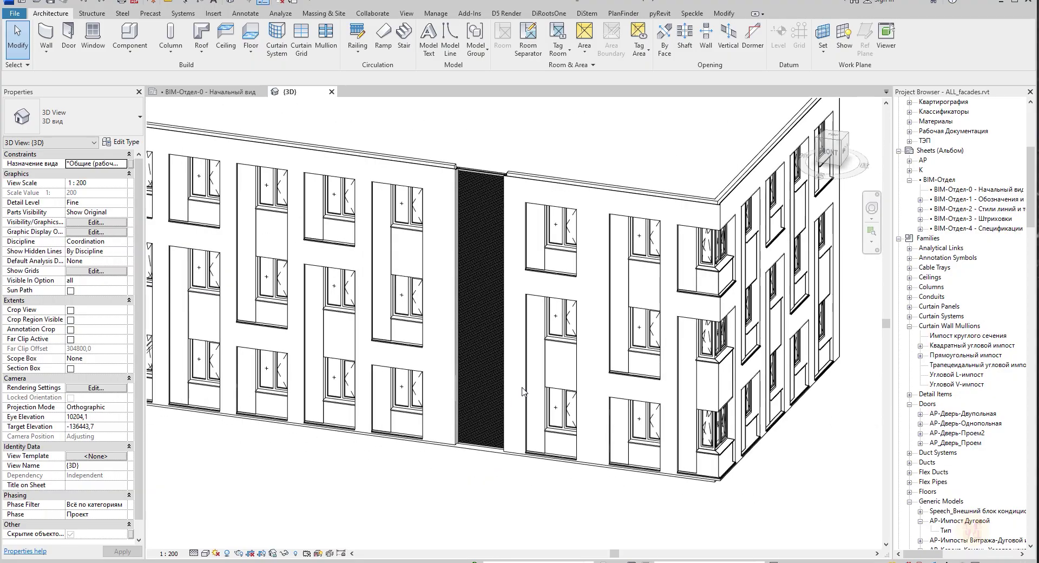
pyautogui.moveTo(558, 374)
pyautogui.keyDown('shift'); pyautogui.mouseDown(button='middle')
pyautogui.moveTo(491, 409)
pyautogui.moveTo(660, 370)
pyautogui.mouseUp(button='middle'); pyautogui.keyUp('shift')
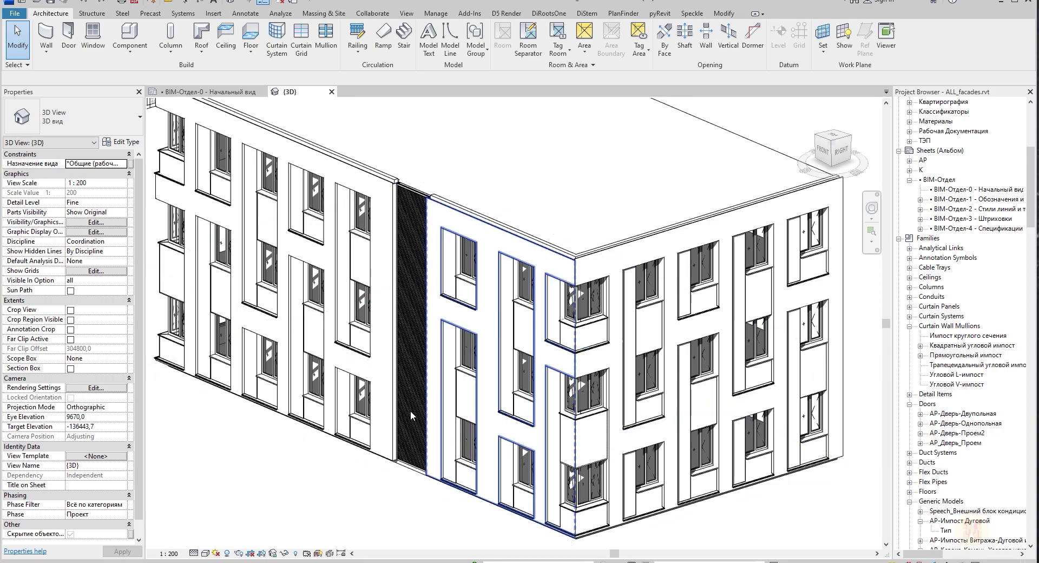
pyautogui.moveTo(435, 440); pyautogui.dragTo(379, 393, button='middle')
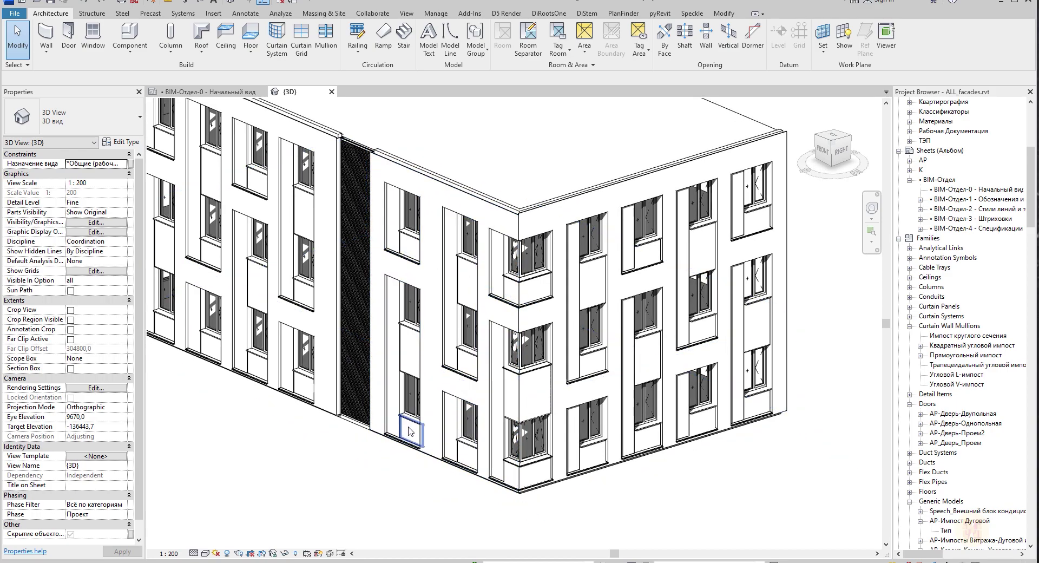
pyautogui.scroll(4, 410, 431)
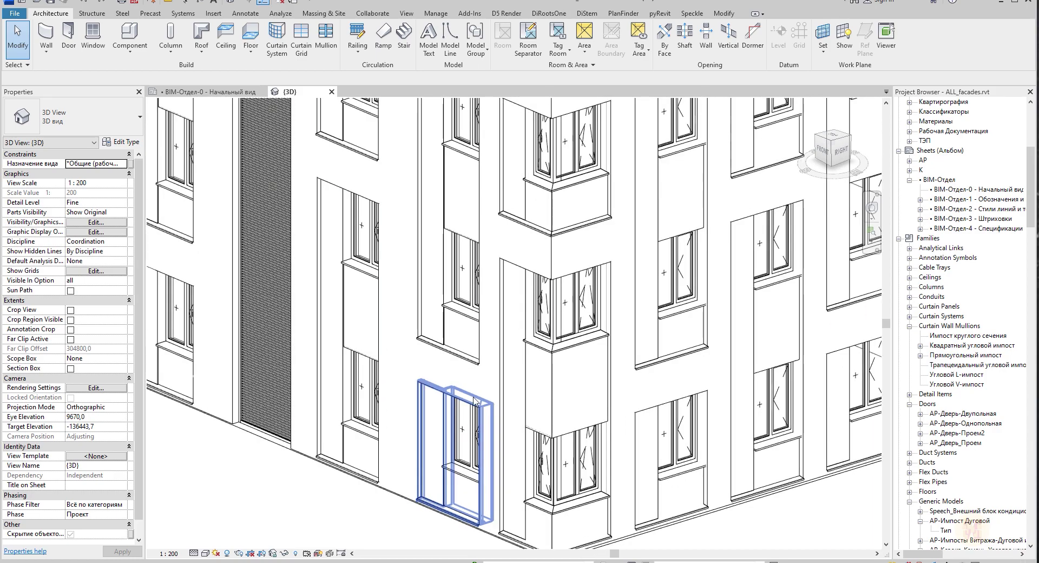
pyautogui.click(461, 342)
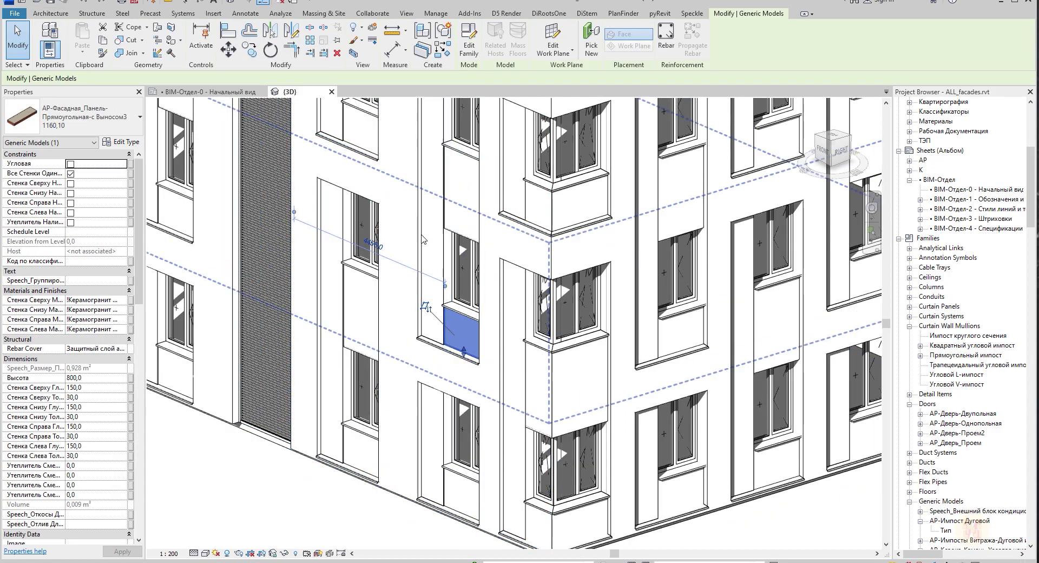
pyautogui.click(421, 276)
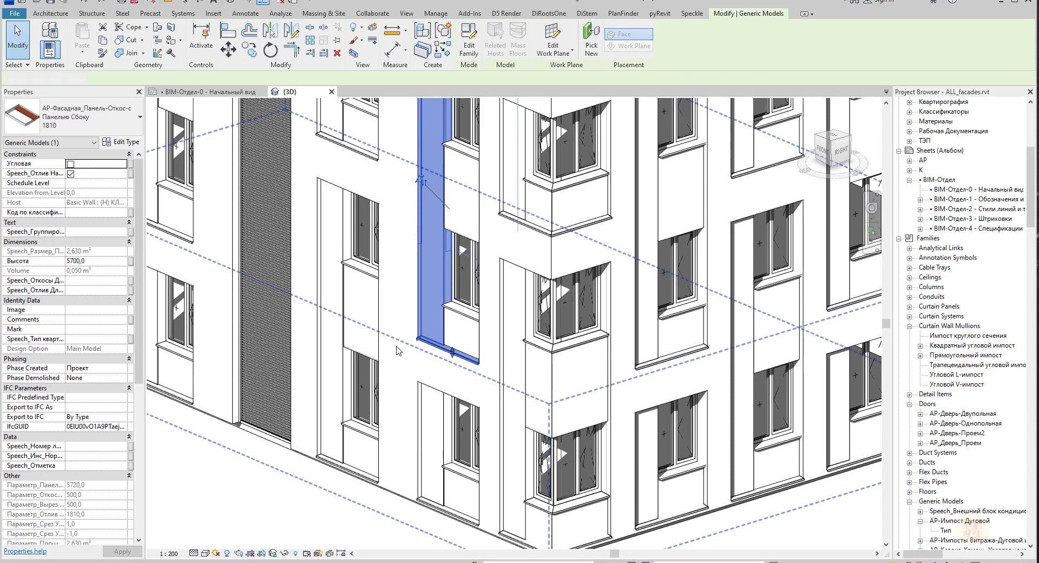
pyautogui.click(396, 348)
pyautogui.scroll(-1, 396, 346)
pyautogui.scroll(-3, 396, 346)
pyautogui.keyDown('shift'); pyautogui.moveTo(401, 352); pyautogui.dragTo(456, 387, button='middle'); pyautogui.keyUp('shift')
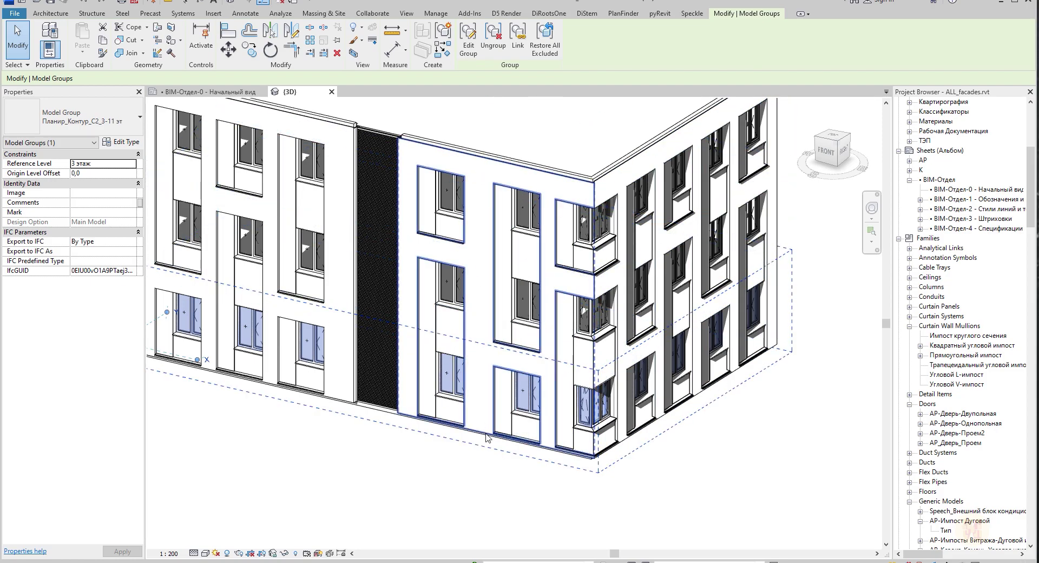
pyautogui.click(489, 456)
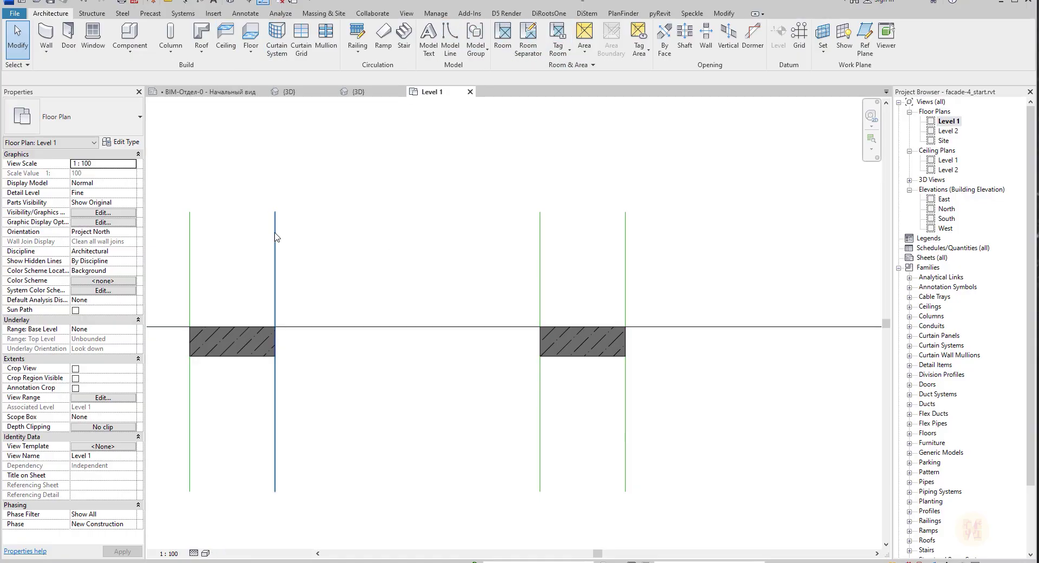
# - Copy the guide line at the first concrete pier's inner edge 1200 mm towards the next pier on the Level 1 plan
pyautogui.click(275, 241)
pyautogui.click(250, 51)
pyautogui.click(261, 160)
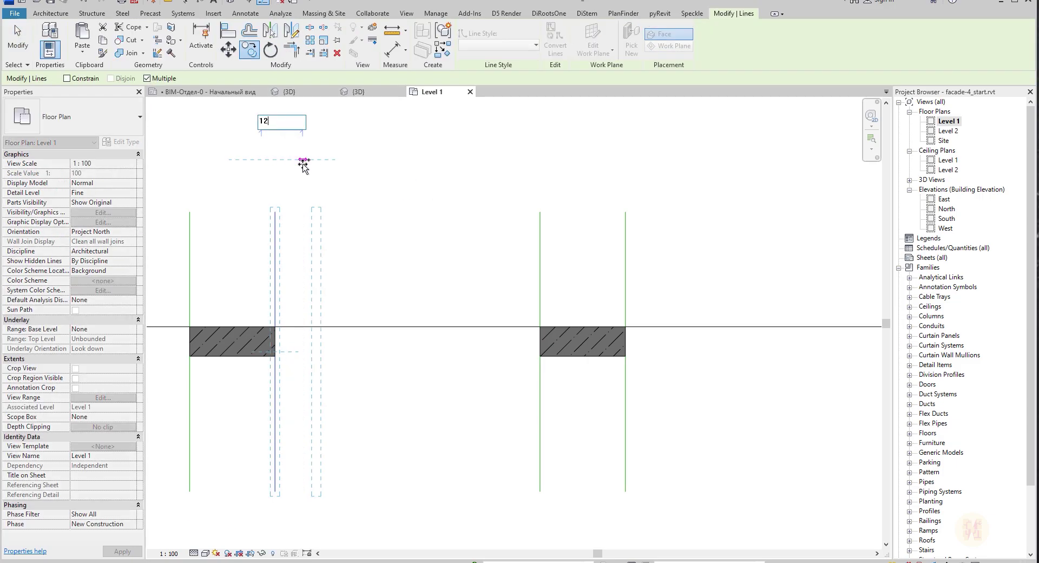
pyautogui.press('Return')
pyautogui.press('Escape')
pyautogui.press('Escape')
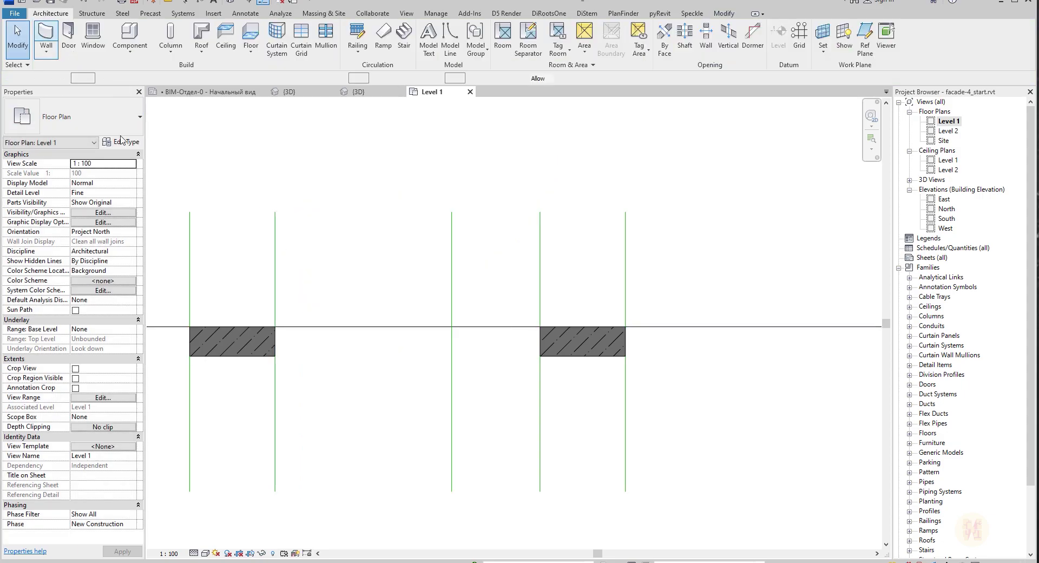
# - Draw a 1200 mm (Exterior wall) AC-200 wall from the first pier to the copied guide line, located by its exterior finish face
pyautogui.click(108, 116)
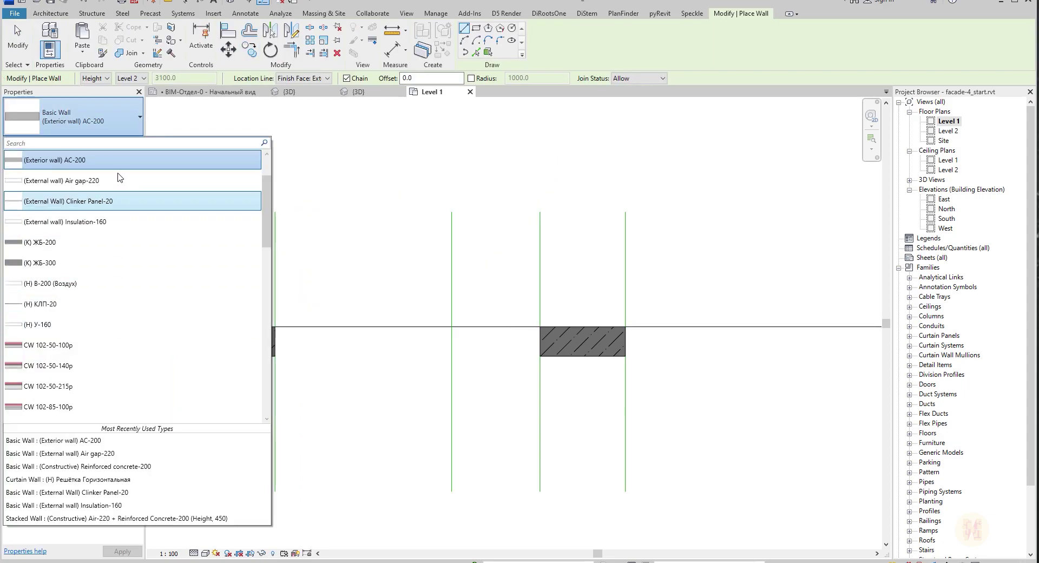
pyautogui.scroll(2, 65, 217)
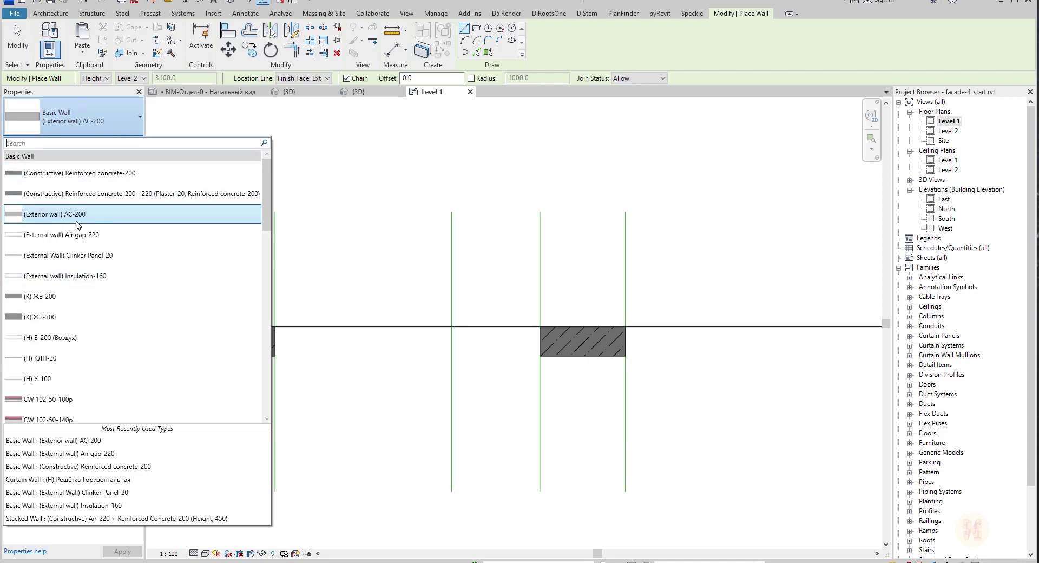
pyautogui.click(78, 219)
pyautogui.moveTo(341, 341); pyautogui.dragTo(298, 336, button='middle')
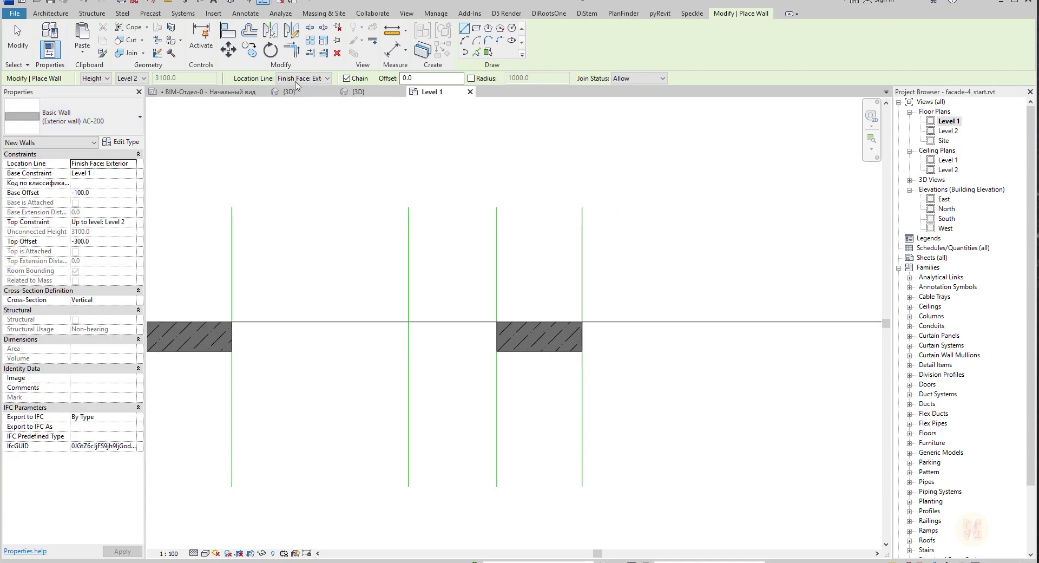
pyautogui.click(231, 322)
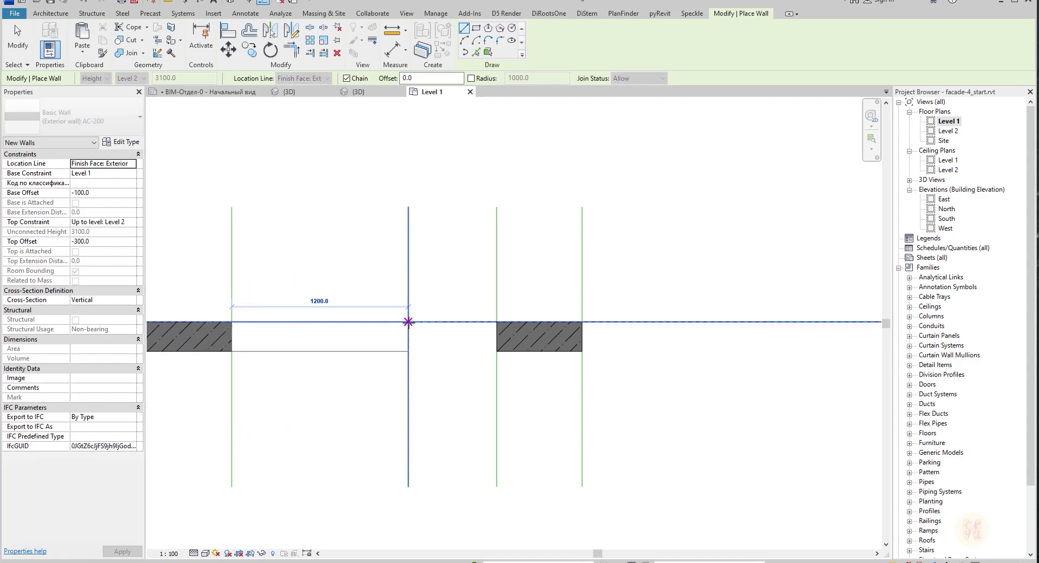
pyautogui.click(408, 322)
pyautogui.press('Escape')
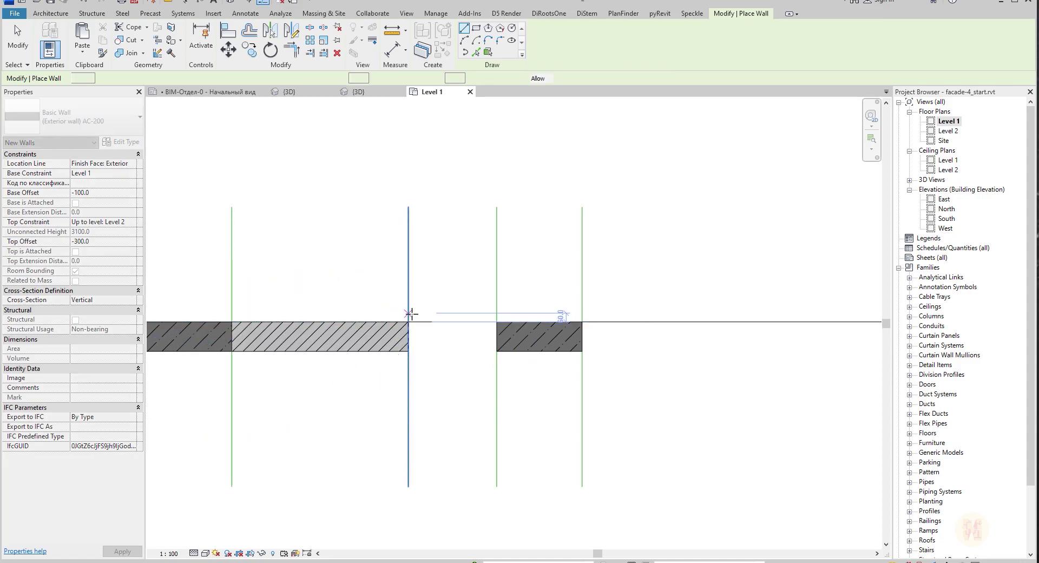
# - Try to draw a second AC-200 wall from the copied guide line to the next pier, and undo it
pyautogui.click(408, 322)
pyautogui.click(497, 322)
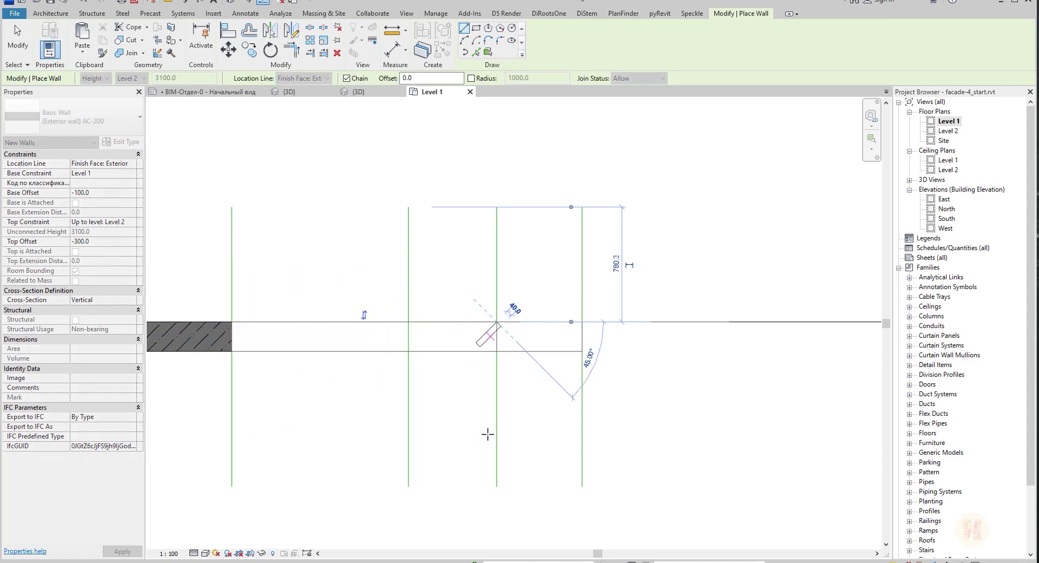
pyautogui.press('Escape')
pyautogui.press('Escape')
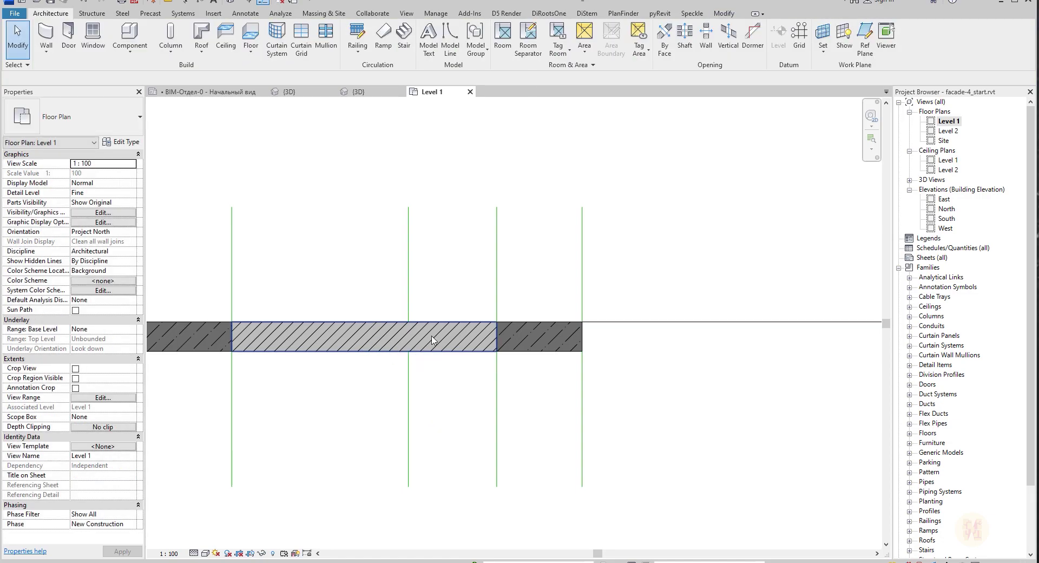
pyautogui.click(432, 339)
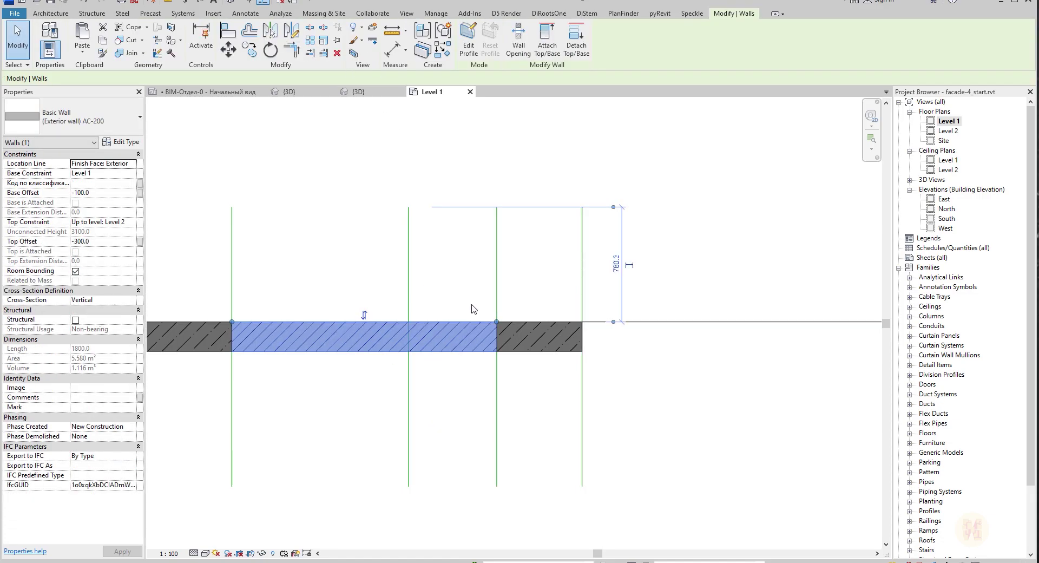
pyautogui.hotkey('ctrl', 'z')
# - Disallow the join at the 1200 mm AC-200 wall's end on the copied guide line
pyautogui.click(341, 349)
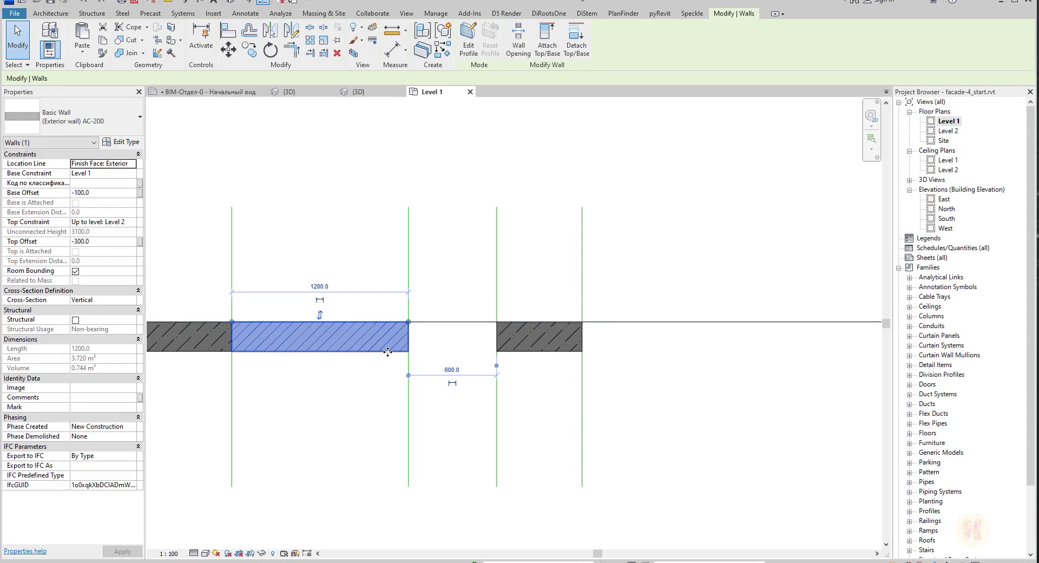
pyautogui.scroll(2, 390, 332)
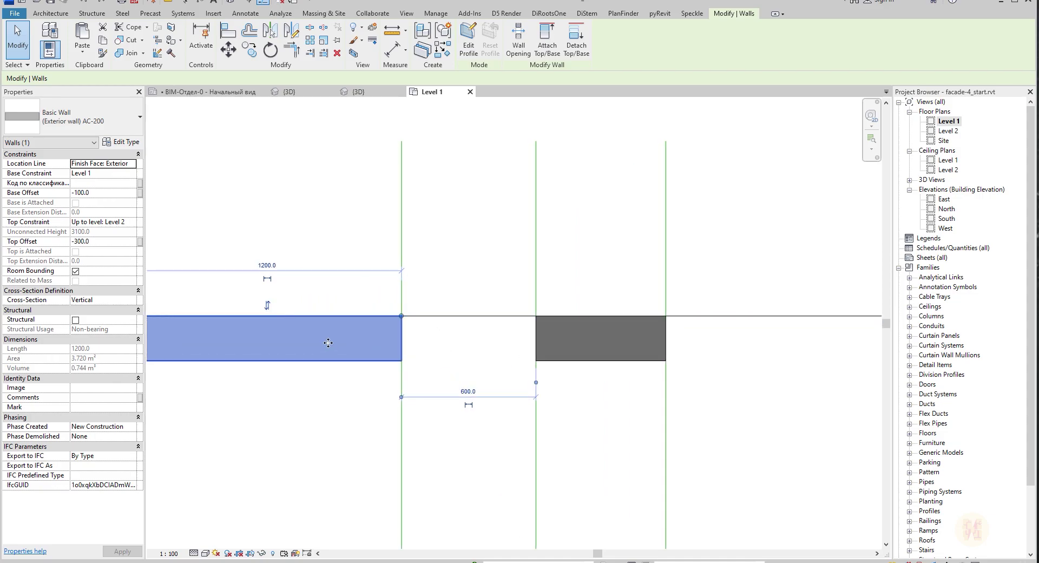
pyautogui.rightClick(402, 322)
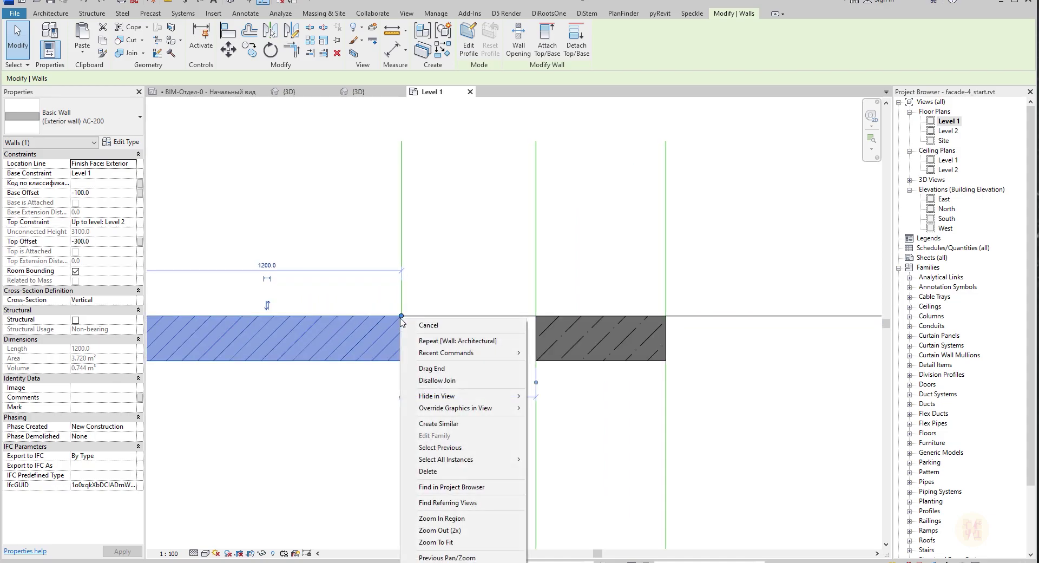
pyautogui.click(479, 381)
pyautogui.press('Escape')
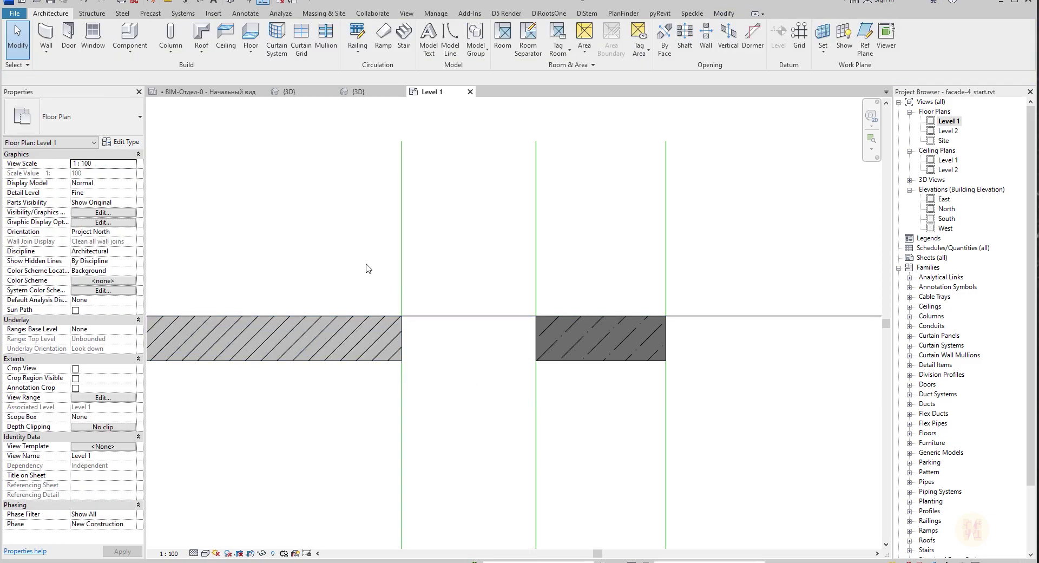
# - Create a similar 600 mm AC-200 wall from the unjoined wall end to the second concrete pier
pyautogui.click(320, 336)
pyautogui.press('c')
pyautogui.press('s')
pyautogui.click(402, 315)
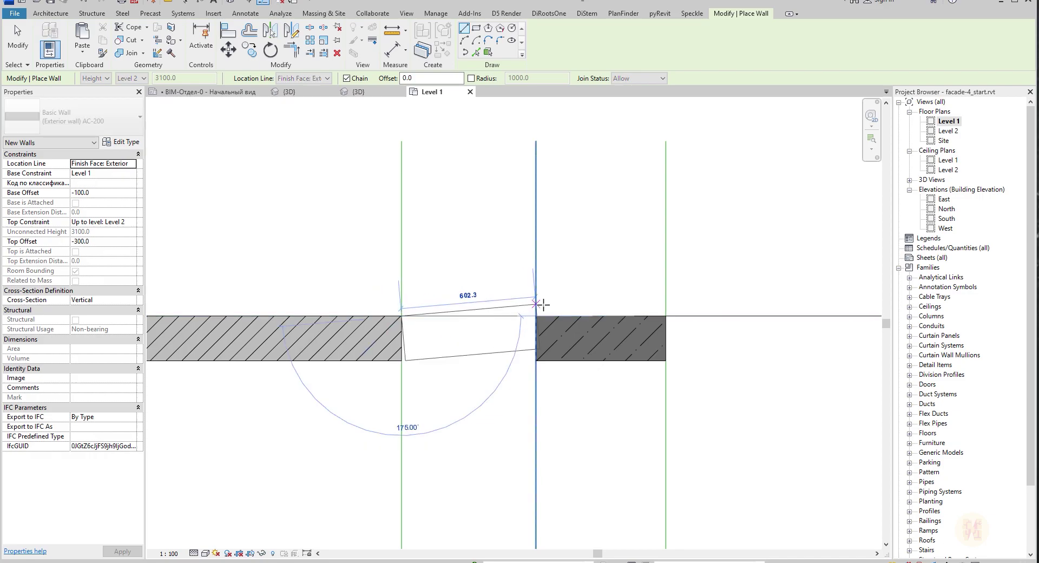
pyautogui.click(536, 316)
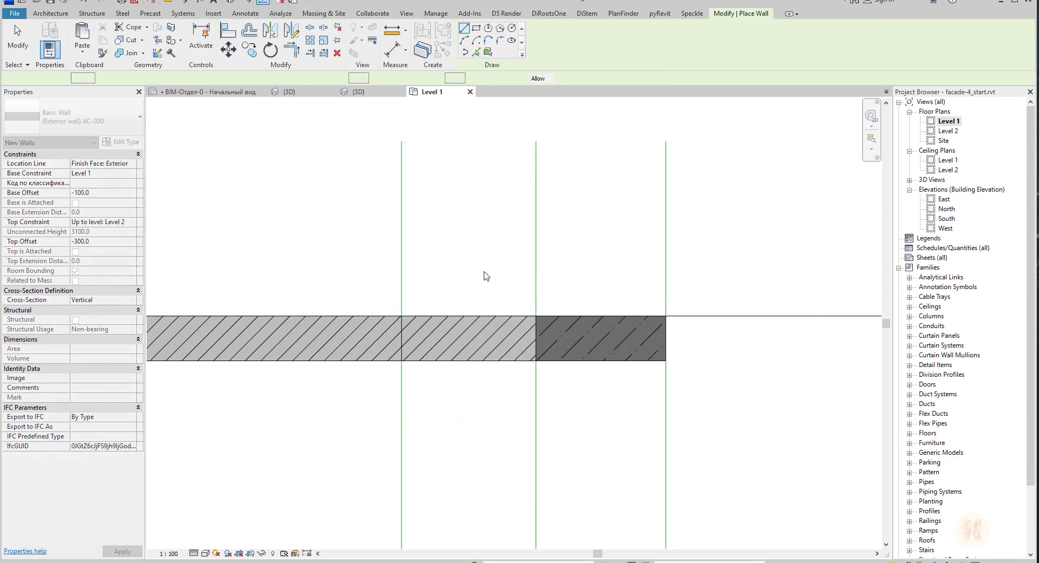
pyautogui.press('Escape')
pyautogui.press('Escape')
# - Inspect both AC-200 wall segments and measure the distance from their dividing line to the second pier's far edge
pyautogui.scroll(-2, 489, 276)
pyautogui.click(363, 320)
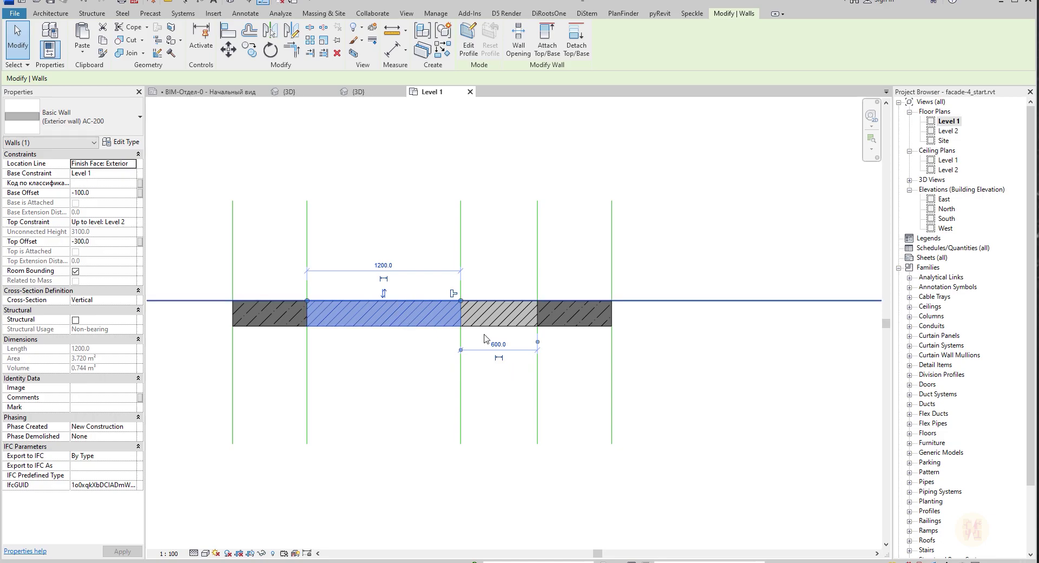
pyautogui.click(499, 318)
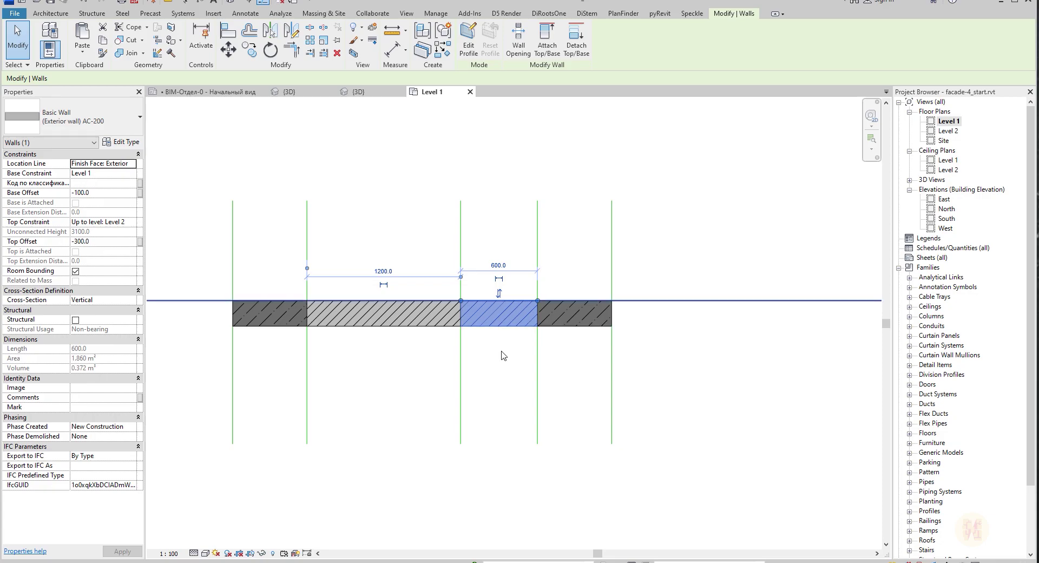
pyautogui.scroll(2, 538, 239)
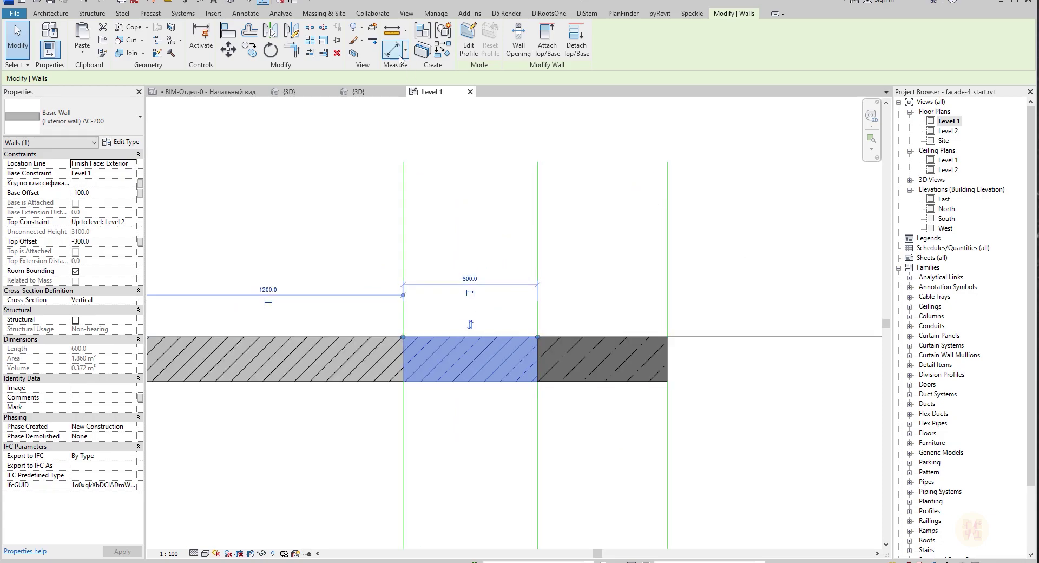
pyautogui.click(392, 49)
pyautogui.click(404, 243)
pyautogui.click(669, 252)
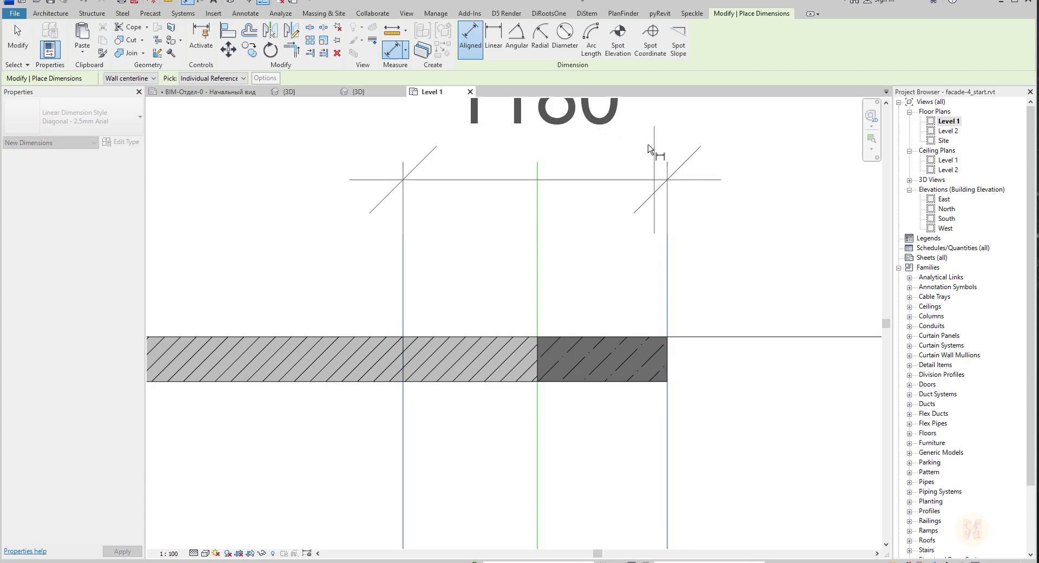
pyautogui.press('Escape')
pyautogui.scroll(-2, 603, 283)
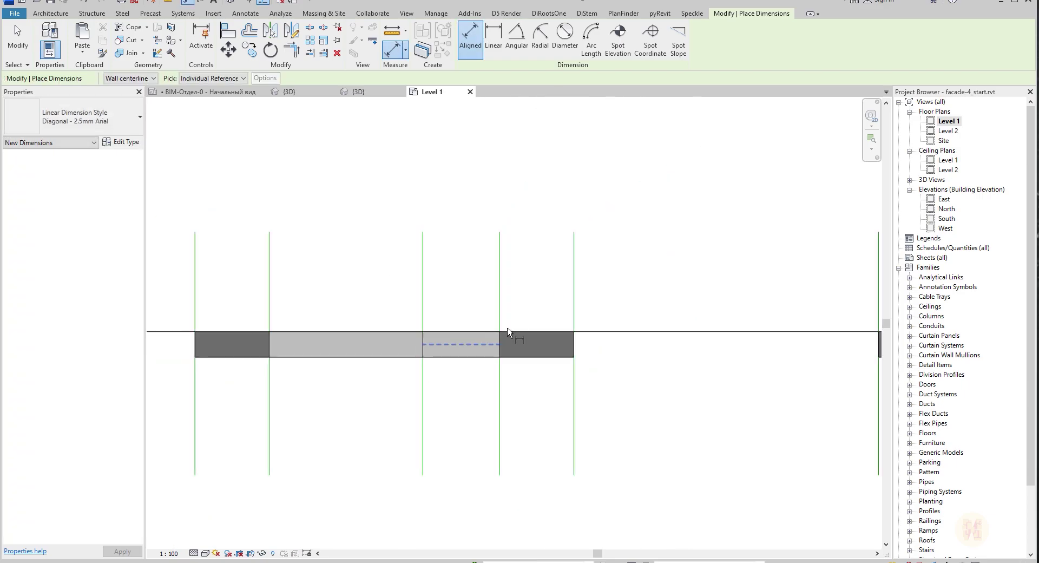
pyautogui.press('Escape')
# - Examine the neighbouring bays between the concrete piers and the wall layout along the facade on the Level 1 plan
pyautogui.moveTo(697, 298); pyautogui.dragTo(516, 297, button='middle')
pyautogui.moveTo(390, 409); pyautogui.dragTo(603, 394, button='middle')
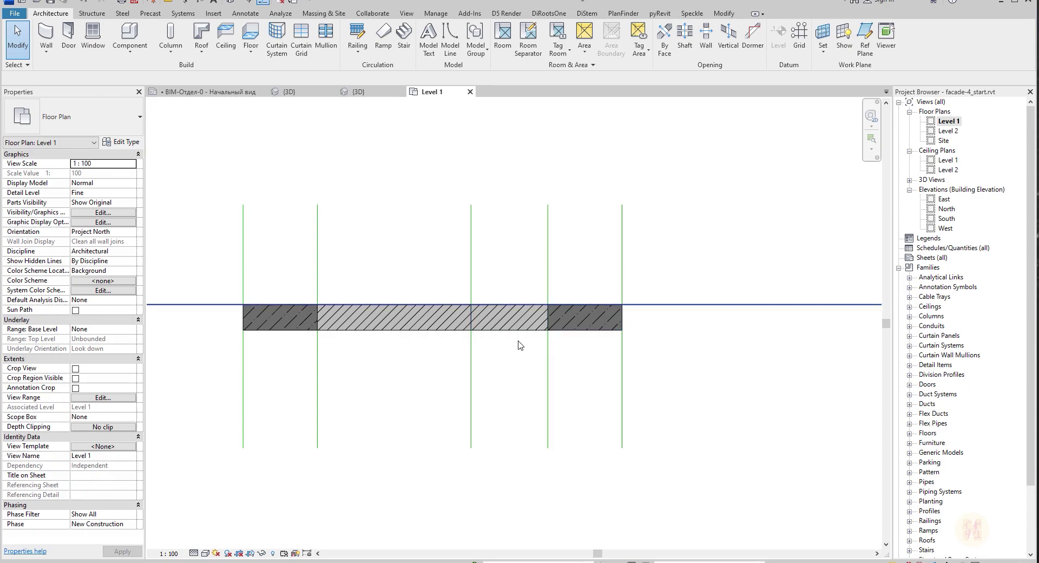
pyautogui.scroll(-2, 325, 403)
pyautogui.moveTo(461, 452); pyautogui.dragTo(464, 271, button='middle')
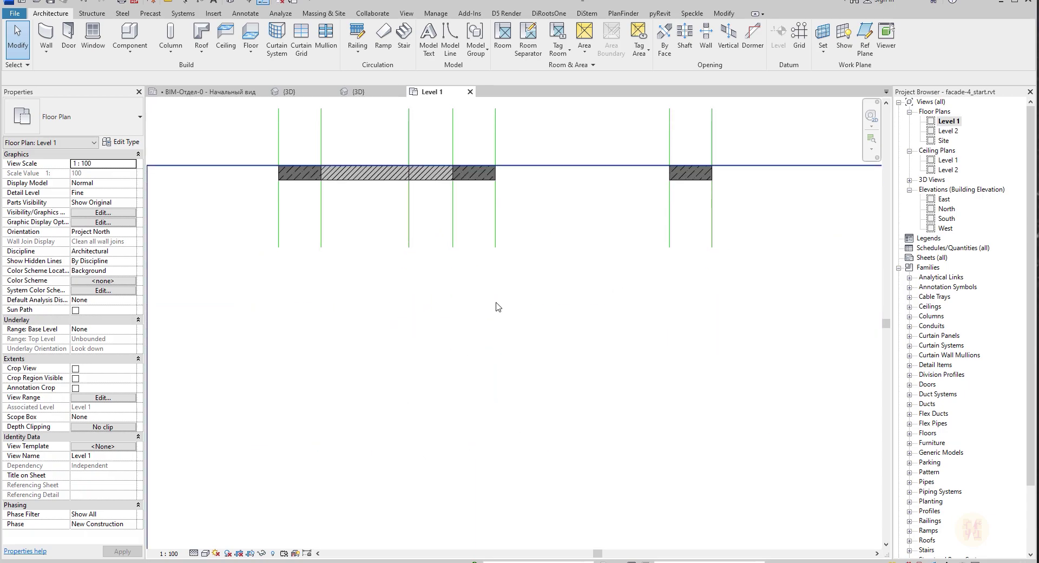
pyautogui.moveTo(465, 309); pyautogui.dragTo(277, 482, button='middle')
pyautogui.scroll(6, 379, 323)
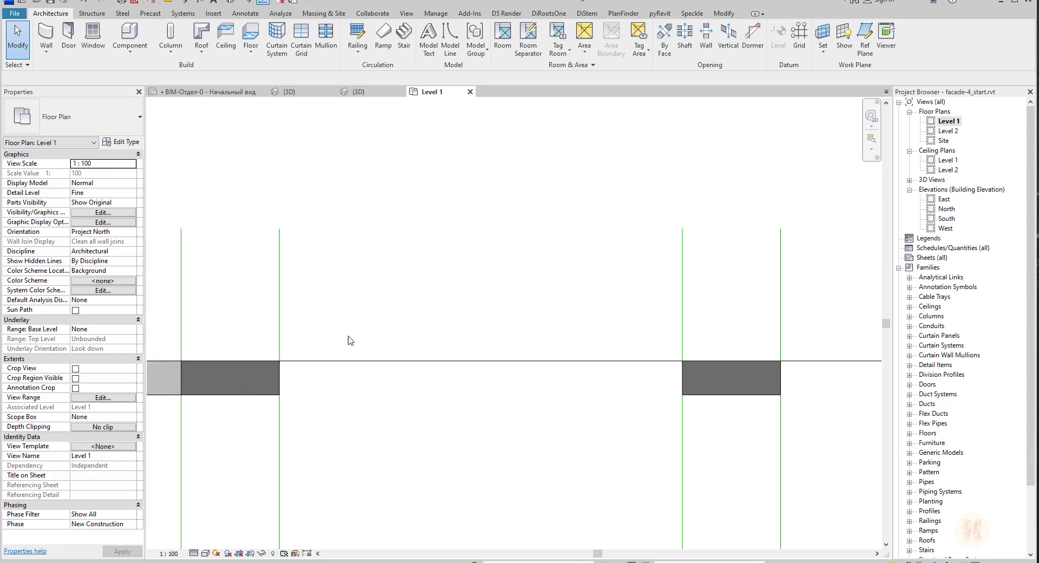
pyautogui.scroll(-4, 355, 325)
pyautogui.moveTo(373, 321); pyautogui.dragTo(404, 315, button='middle')
pyautogui.scroll(1, 400, 312)
pyautogui.scroll(1, 396, 306)
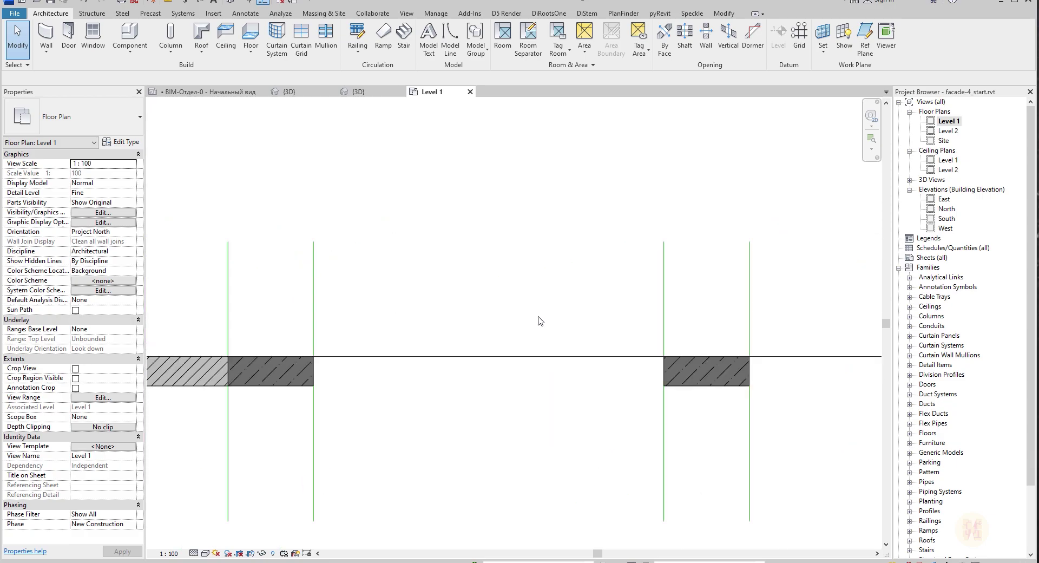
pyautogui.moveTo(545, 321); pyautogui.dragTo(475, 290, button='middle')
pyautogui.scroll(1, 281, 304)
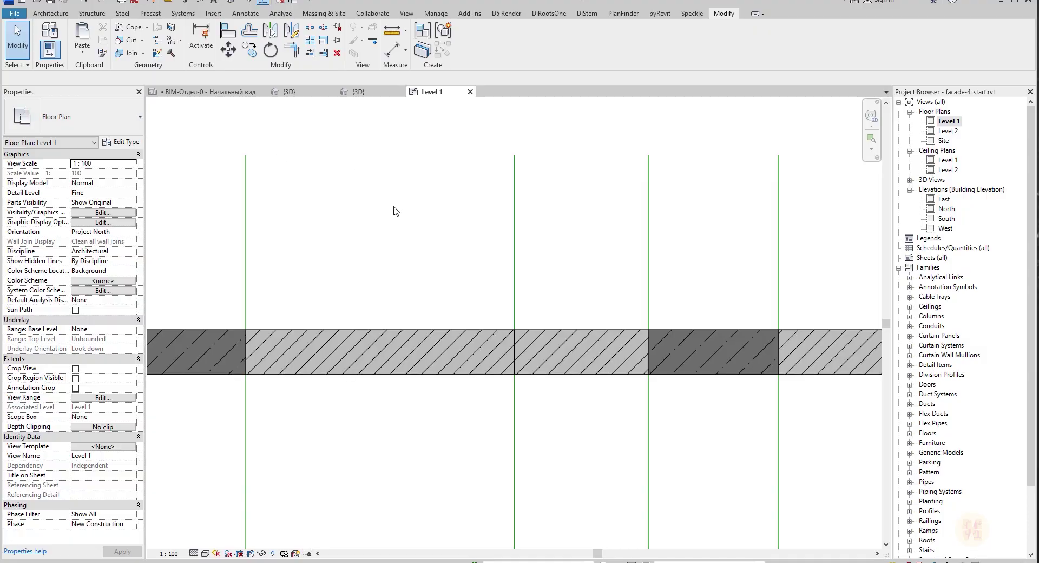
pyautogui.scroll(-5, 401, 202)
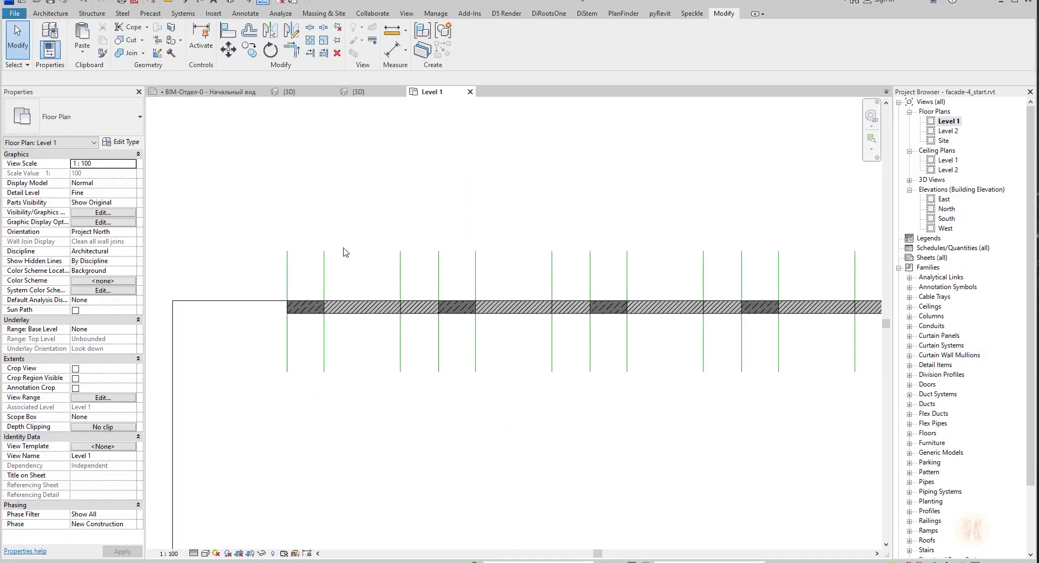
# - Start a new wall and choose the (External Wall) Clinker Panel-20 basic wall type
pyautogui.click(49, 13)
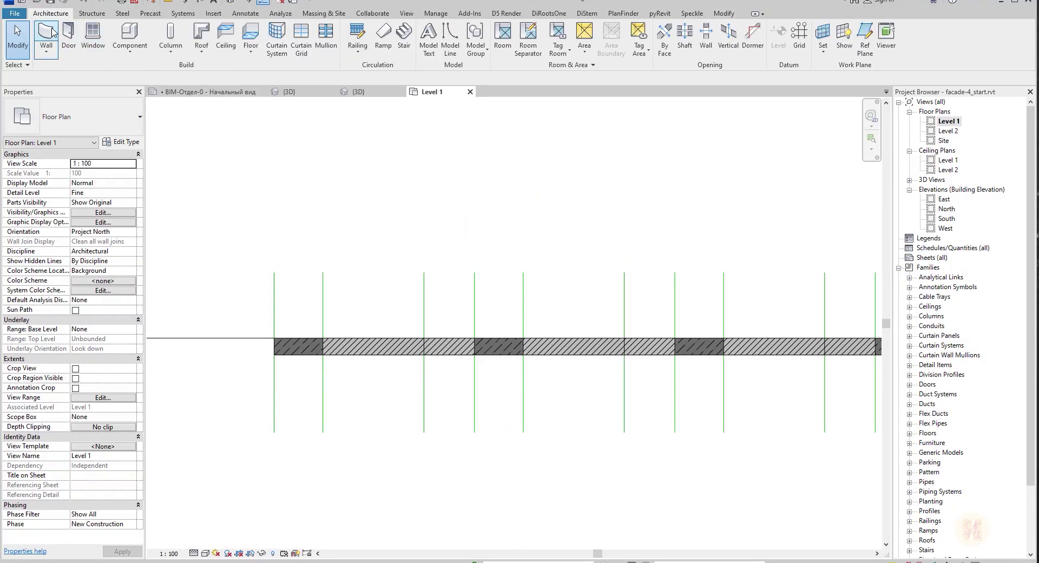
pyautogui.click(328, 189)
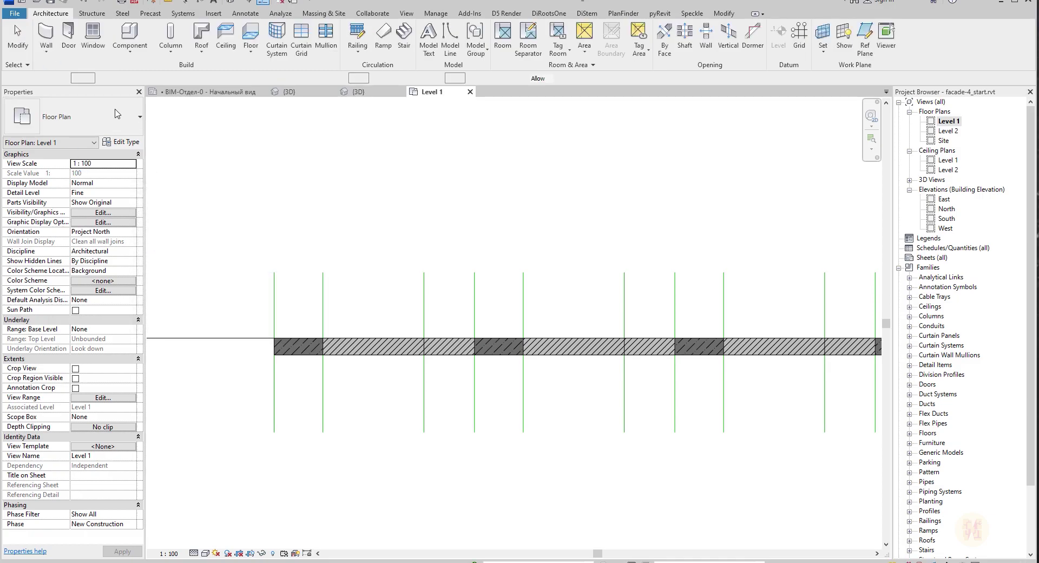
pyautogui.click(46, 35)
pyautogui.click(140, 117)
pyautogui.scroll(-5, 130, 280)
pyautogui.scroll(5, 130, 280)
pyautogui.click(116, 256)
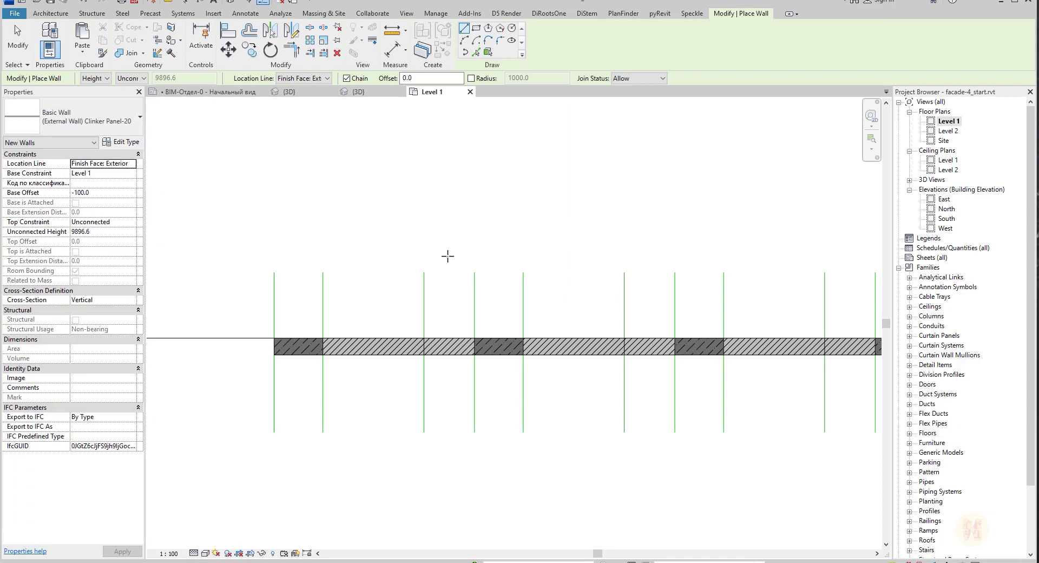
# - Draw a 14860 mm panel wall parallel to the facade, about 280 mm outside it, between the outermost piers' outer guide lines
pyautogui.scroll(-3, 596, 269)
pyautogui.scroll(5, 634, 302)
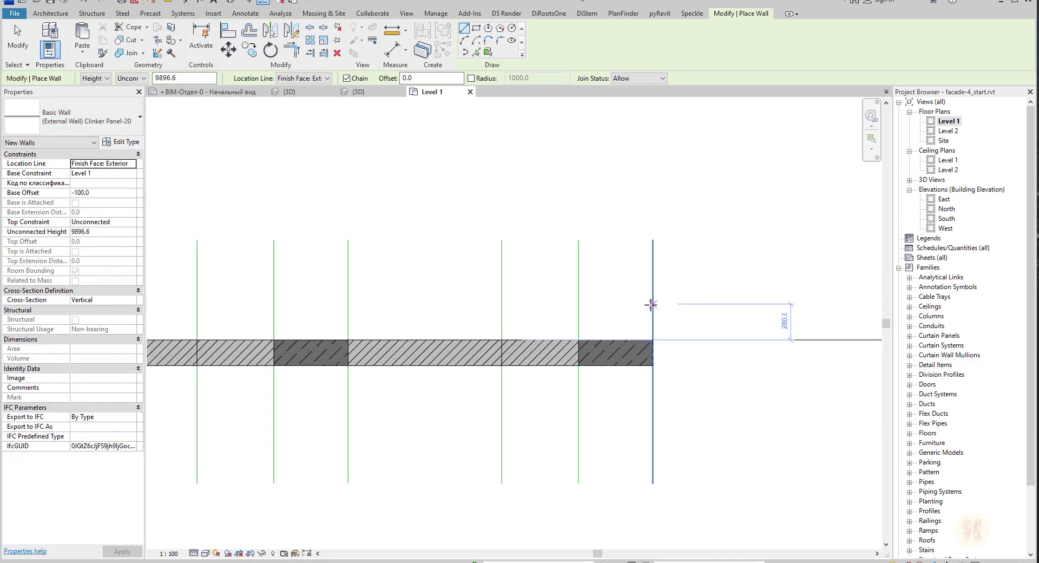
pyautogui.click(652, 304)
pyautogui.moveTo(341, 304); pyautogui.dragTo(631, 283, button='middle')
pyautogui.moveTo(243, 290); pyautogui.dragTo(542, 290, button='middle')
pyautogui.moveTo(427, 277); pyautogui.dragTo(610, 315, button='middle')
pyautogui.moveTo(387, 305); pyautogui.dragTo(703, 316, button='middle')
pyautogui.click(270, 295)
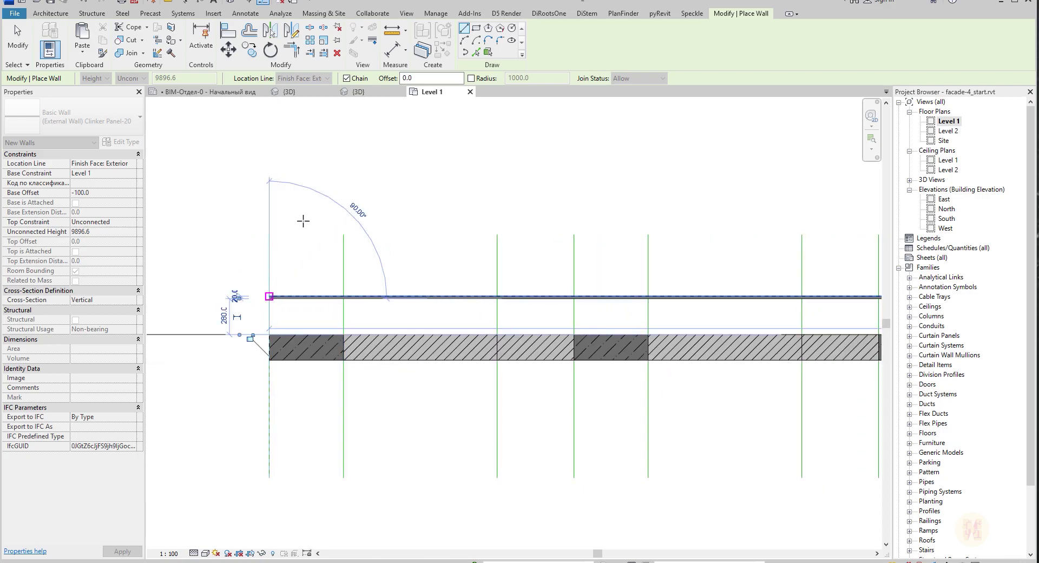
pyautogui.press('Escape')
pyautogui.press('Escape')
# - Place an aligned dimension between the first pier's outer face and the panel wall's inner face
pyautogui.scroll(2, 317, 301)
pyautogui.scroll(1, 301, 332)
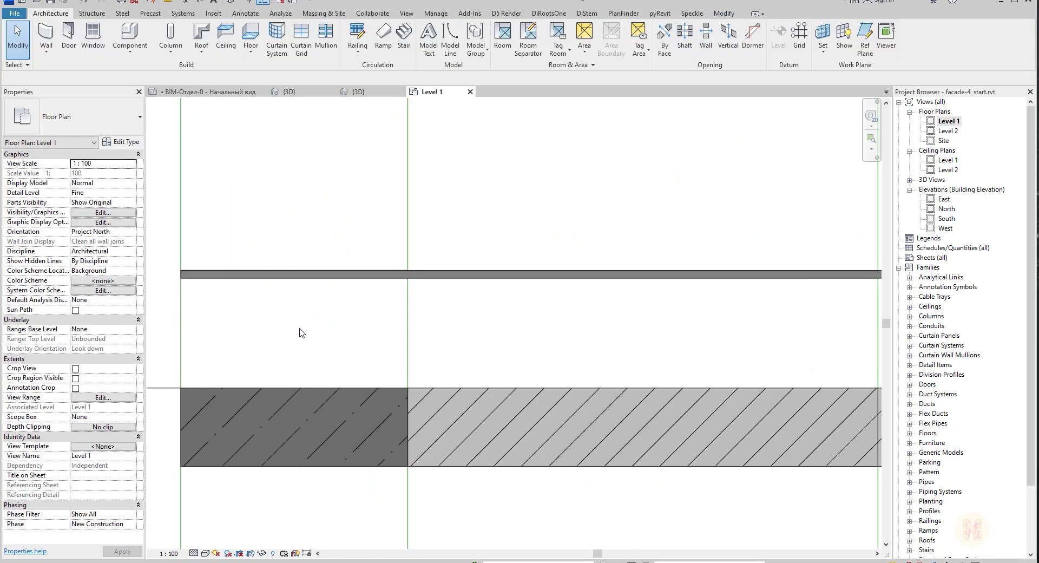
pyautogui.press('d')
pyautogui.press('i')
pyautogui.scroll(1, 233, 390)
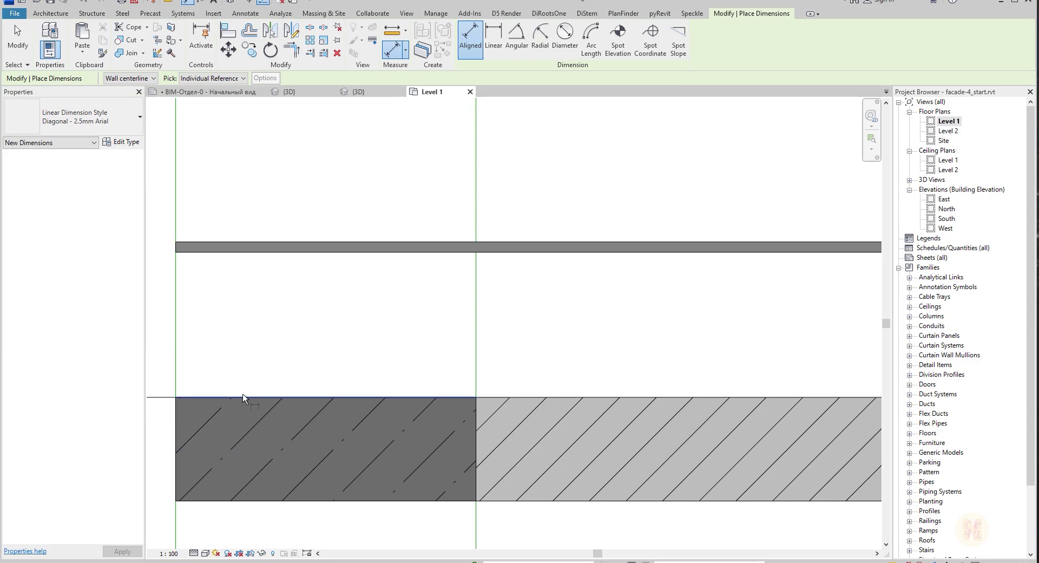
pyautogui.click(243, 399)
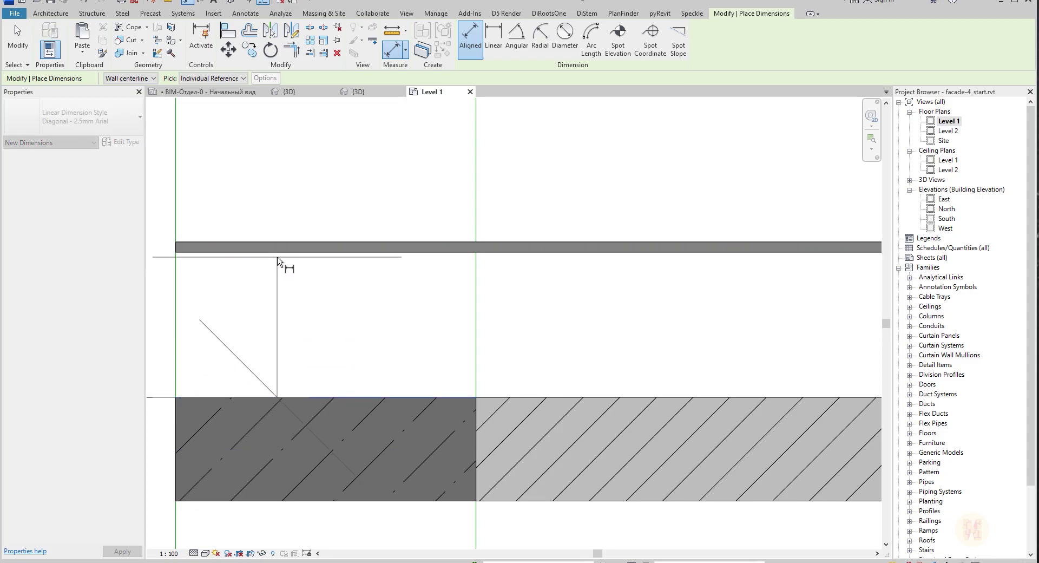
pyautogui.click(282, 253)
pyautogui.scroll(-2, 283, 255)
pyautogui.moveTo(275, 292); pyautogui.dragTo(443, 300, button='middle')
pyautogui.click(312, 195)
pyautogui.press('Escape')
# - Set the distance between the piers' outer face and the Clinker Panel-20 wall to 160 mm
pyautogui.click(433, 260)
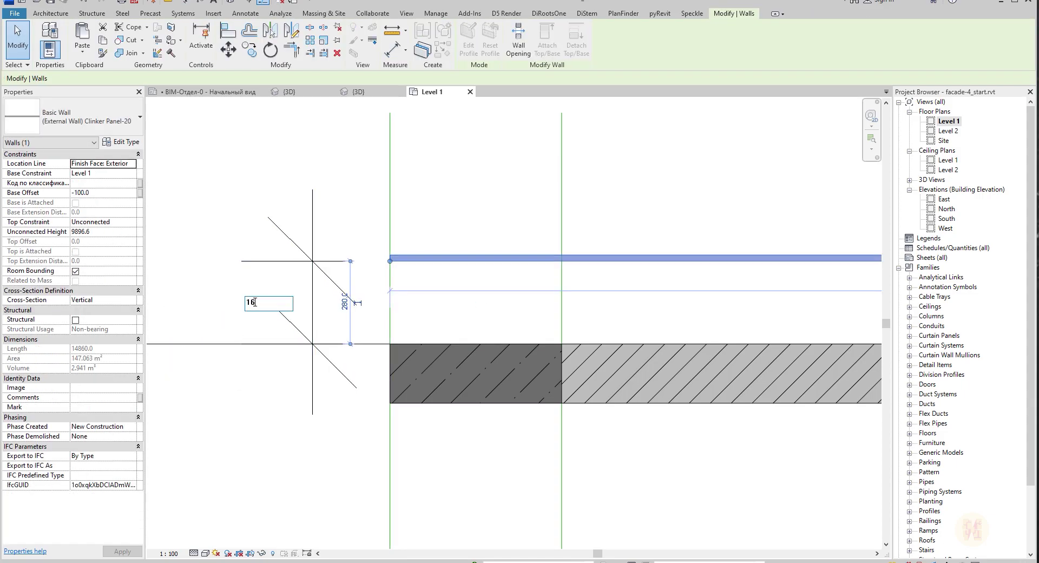
pyautogui.press('Return')
pyautogui.click(312, 302)
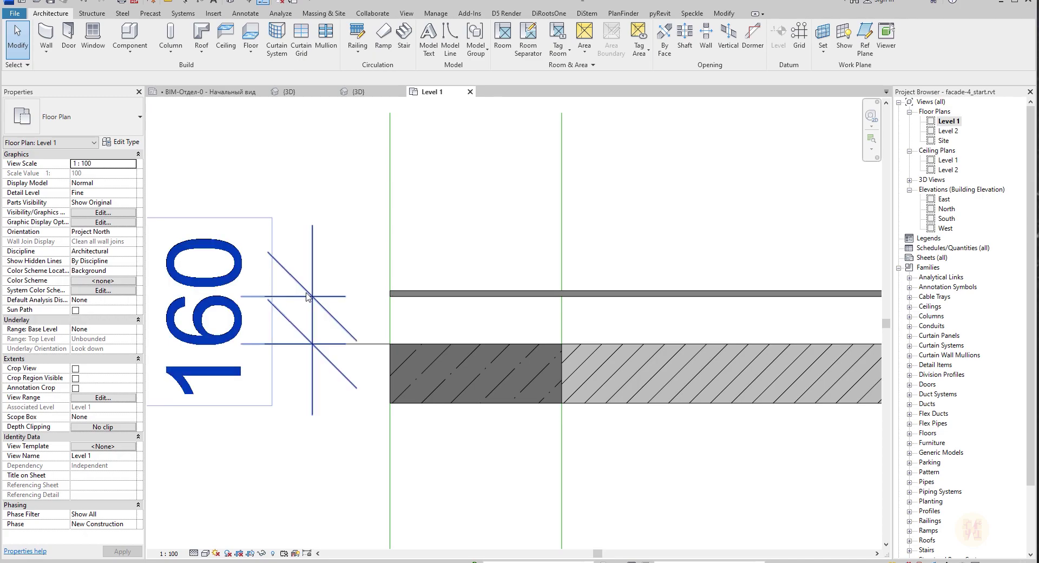
pyautogui.press('Escape')
# - Open the 3D view and orient it to show the whole facade against the levels
pyautogui.scroll(-5, 381, 260)
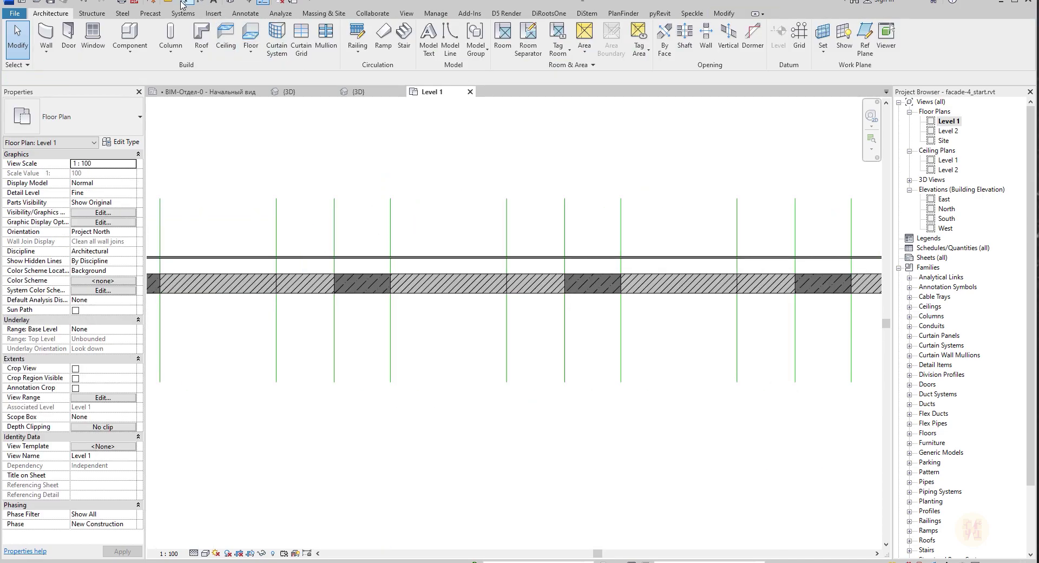
pyautogui.click(229, 4)
pyautogui.keyDown('shift'); pyautogui.moveTo(538, 271); pyautogui.dragTo(344, 271, button='middle'); pyautogui.keyUp('shift')
pyautogui.scroll(5, 426, 286)
pyautogui.keyDown('shift'); pyautogui.moveTo(457, 303); pyautogui.dragTo(436, 298, button='middle'); pyautogui.keyUp('shift')
pyautogui.scroll(-3, 445, 333)
pyautogui.moveTo(490, 334); pyautogui.dragTo(374, 270, button='middle')
# - Try to set the base constraint of all facade walls to Level 2
pyautogui.moveTo(671, 341); pyautogui.dragTo(243, 378)
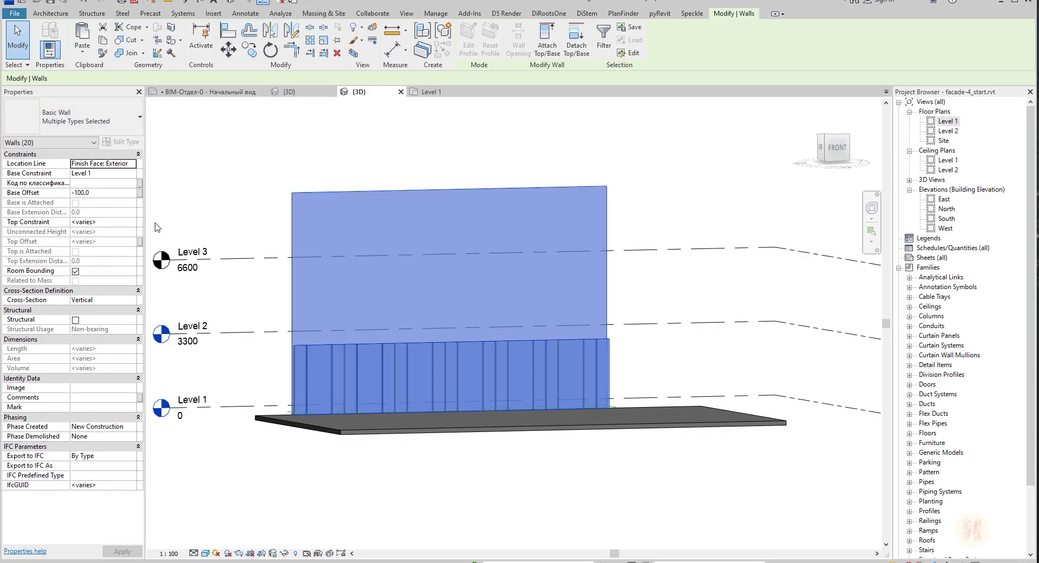
pyautogui.click(134, 174)
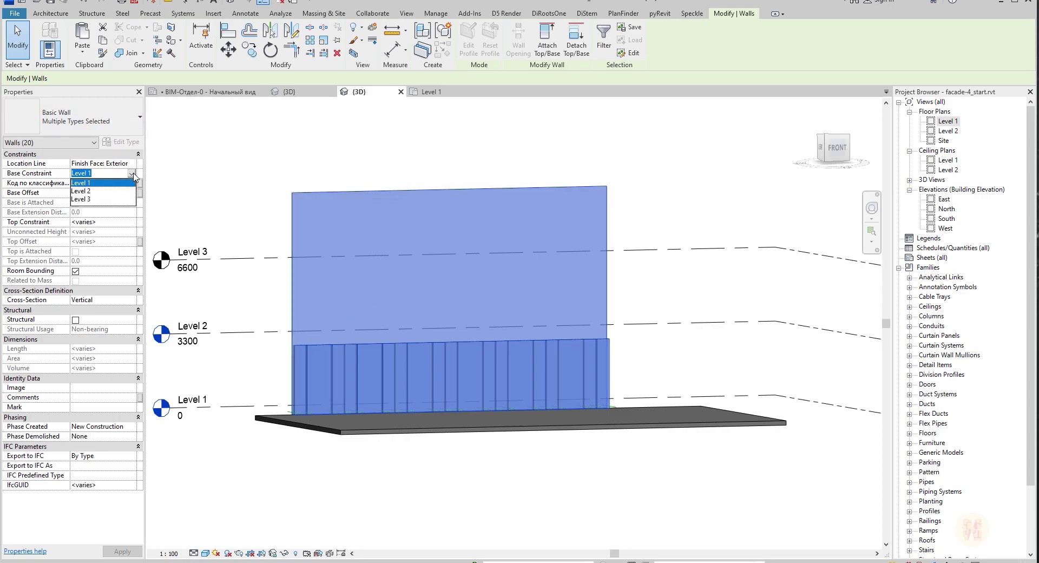
pyautogui.click(105, 195)
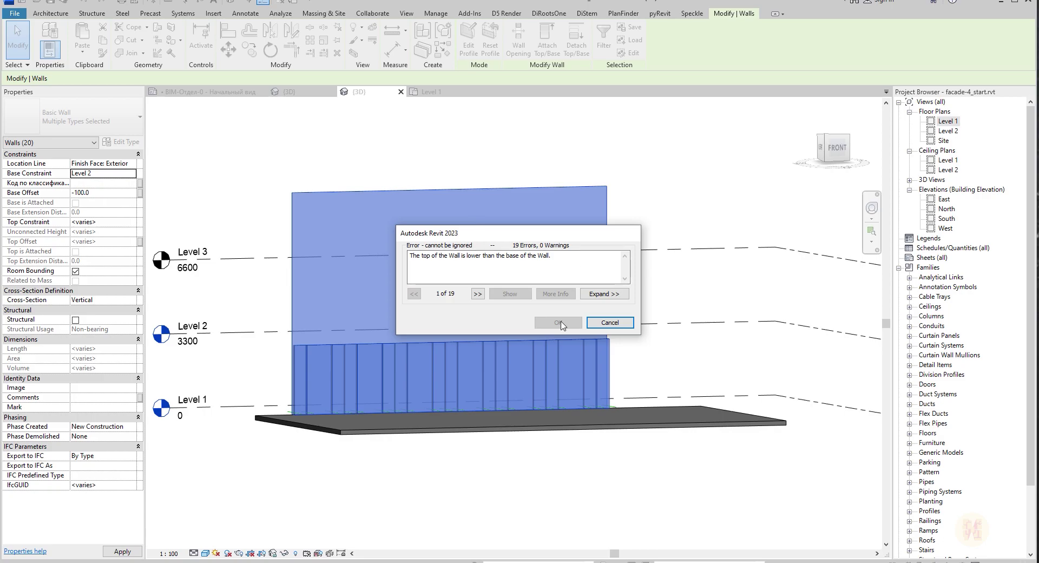
pyautogui.click(610, 322)
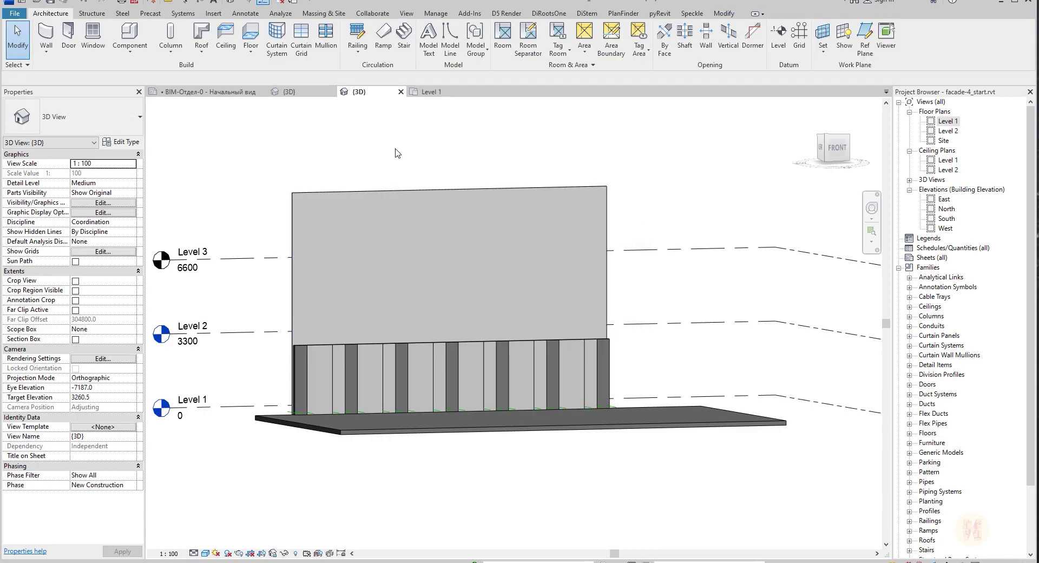
# - Try setting only the Clinker Panel-20 wall's base constraint to Level 2, and undo it
pyautogui.click(351, 191)
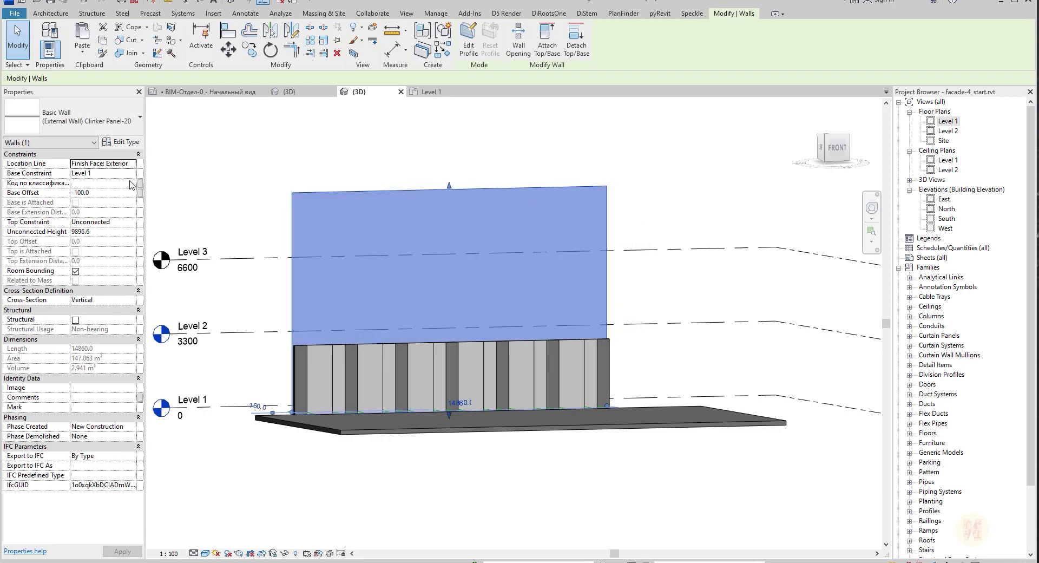
pyautogui.click(132, 173)
pyautogui.click(104, 195)
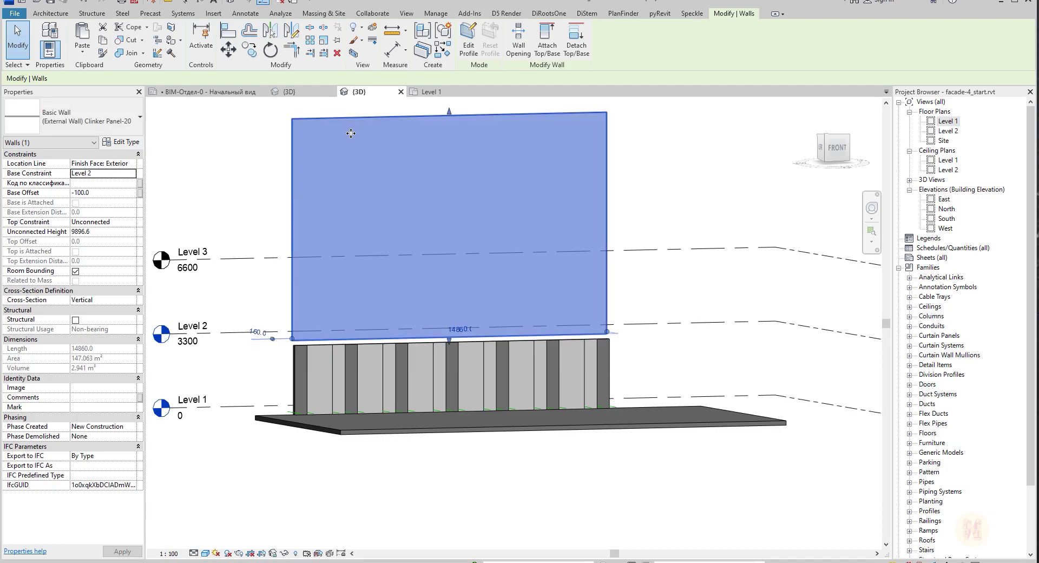
pyautogui.click(157, 180)
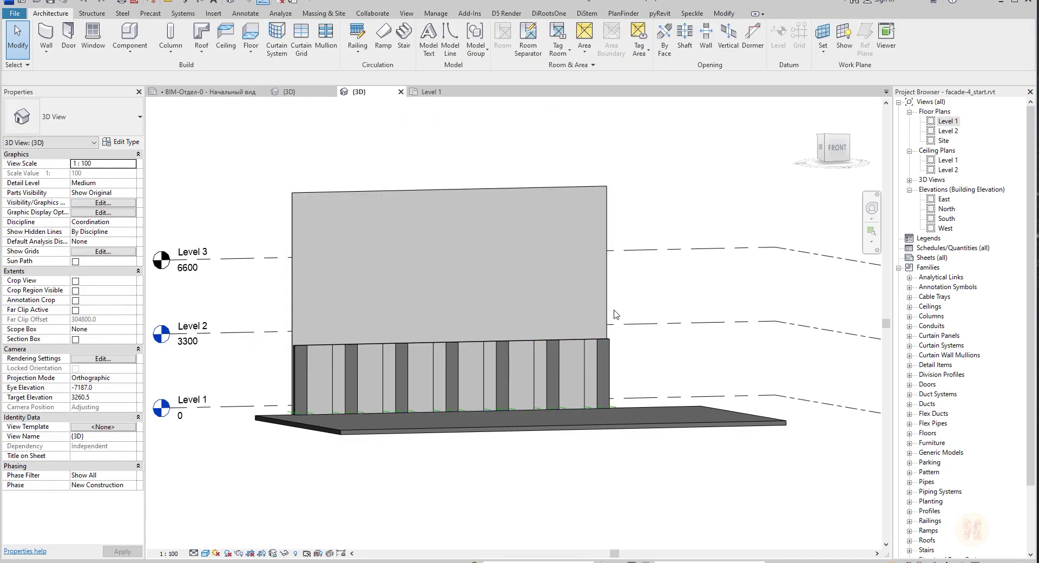
# - Set the top constraint of all facade walls, including the Clinker Panel-20 wall, to Up to level: Level 2
pyautogui.moveTo(640, 357); pyautogui.dragTo(233, 373)
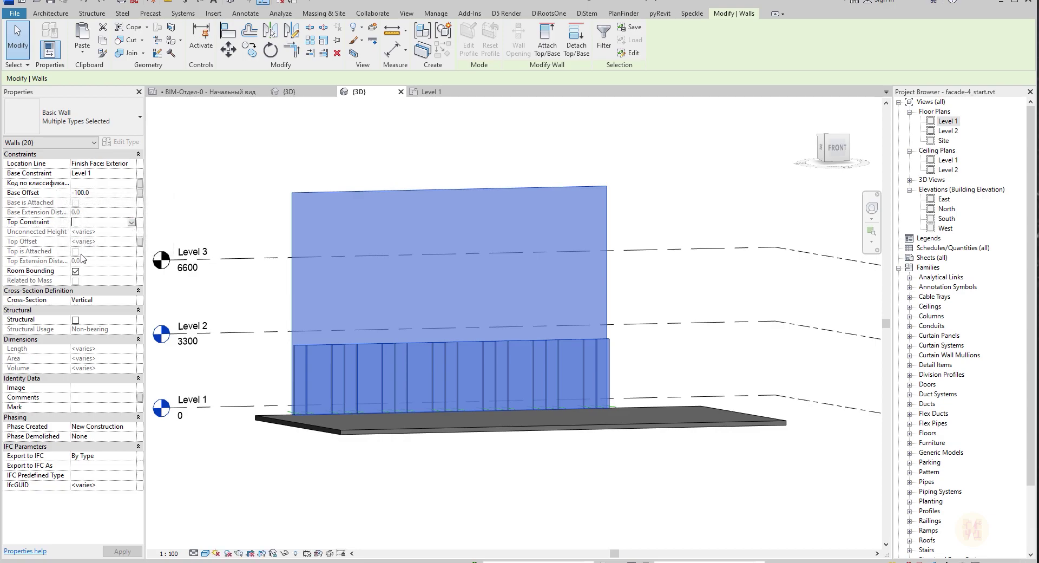
pyautogui.click(131, 223)
pyautogui.click(111, 250)
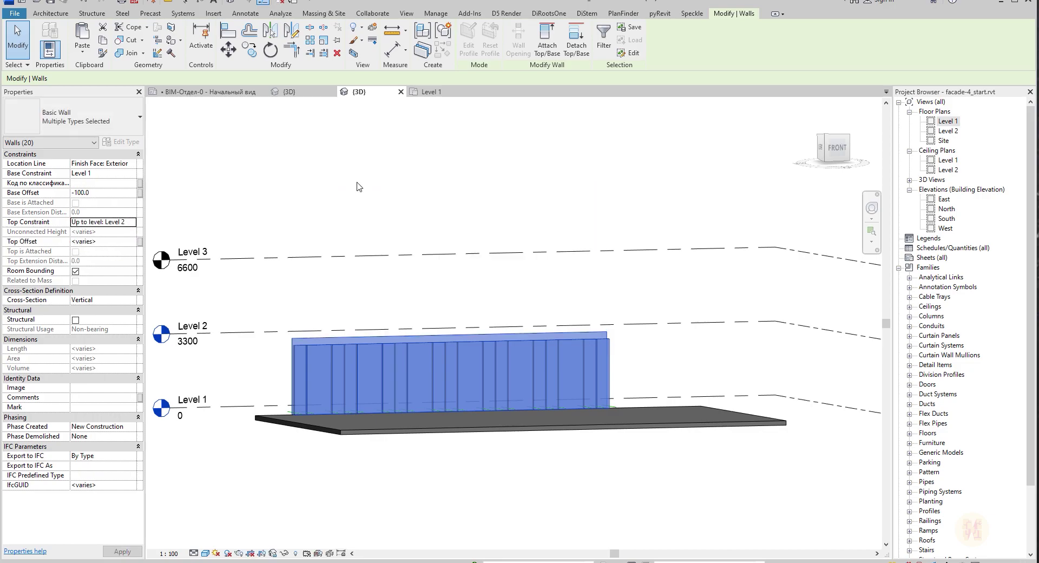
pyautogui.click(359, 186)
# - Examine the Clinker Panel-20 wall from the exterior side and its position relative to the piers and bays behind it
pyautogui.keyDown('shift'); pyautogui.moveTo(399, 262); pyautogui.dragTo(530, 350, button='middle'); pyautogui.keyUp('shift')
pyautogui.scroll(2, 360, 341)
pyautogui.moveTo(531, 349); pyautogui.dragTo(348, 28, button='middle')
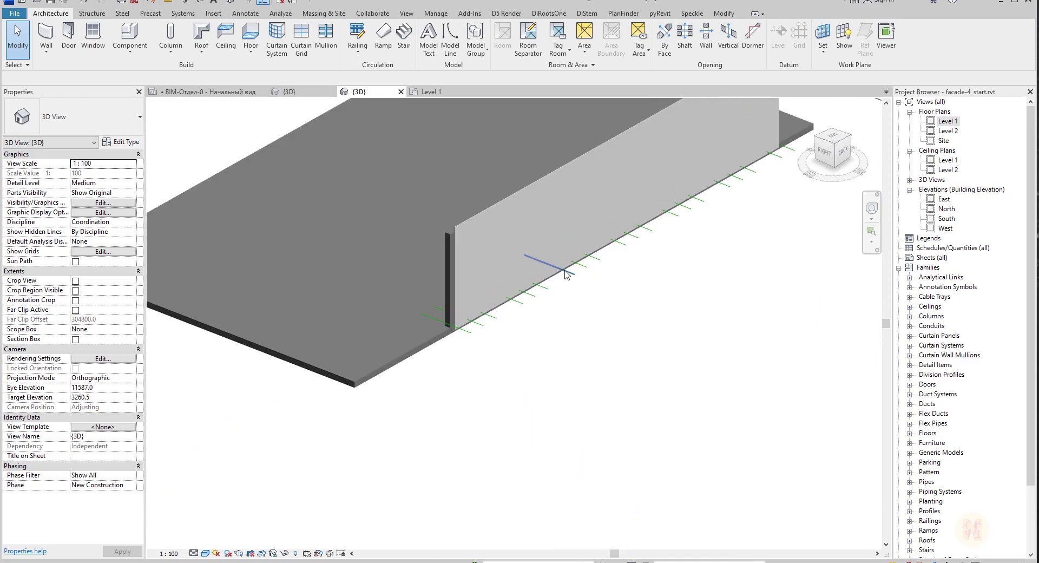
pyautogui.scroll(1, 549, 259)
pyautogui.click(466, 226)
pyautogui.scroll(-4, 464, 237)
pyautogui.keyDown('shift'); pyautogui.moveTo(524, 292); pyautogui.dragTo(476, 347, button='middle'); pyautogui.keyUp('shift')
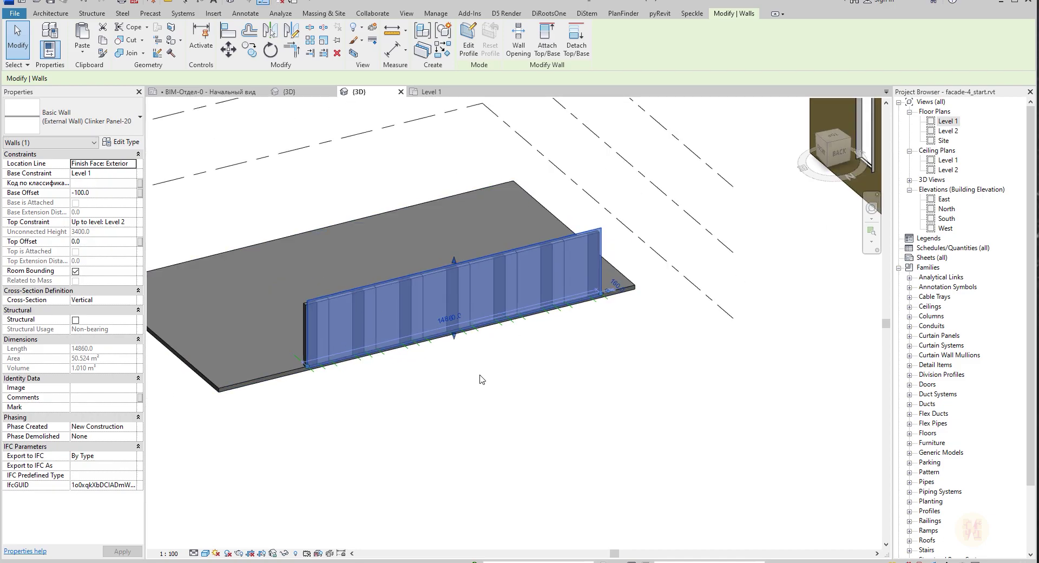
pyautogui.moveTo(390, 287); pyautogui.dragTo(367, 320, button='middle')
pyautogui.keyDown('shift'); pyautogui.moveTo(367, 320); pyautogui.dragTo(352, 301, button='middle'); pyautogui.keyUp('shift')
pyautogui.moveTo(314, 349); pyautogui.dragTo(347, 302, button='middle')
pyautogui.scroll(1, 347, 302)
pyautogui.scroll(4, 347, 303)
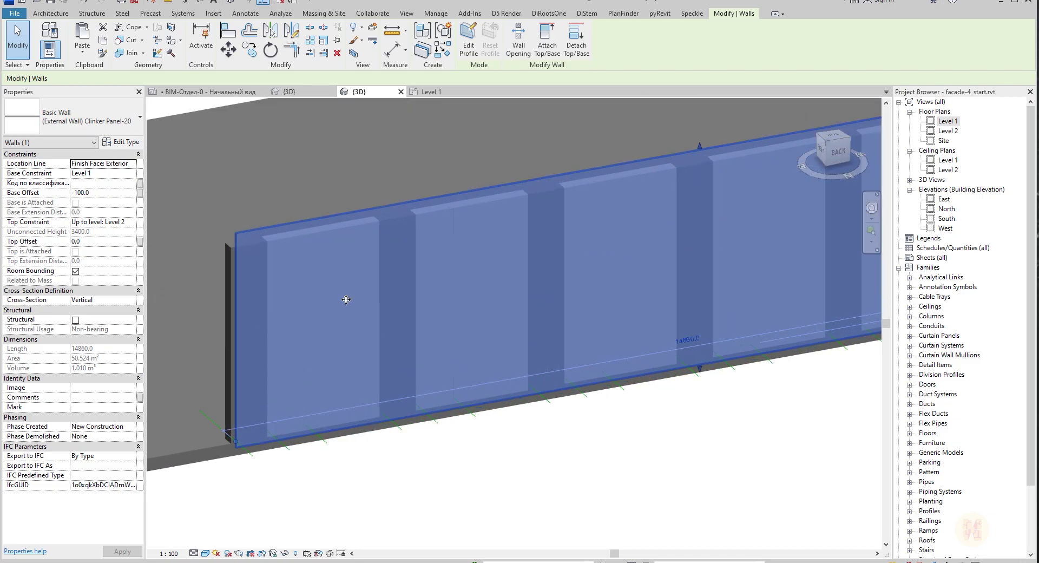
pyautogui.scroll(-5, 478, 370)
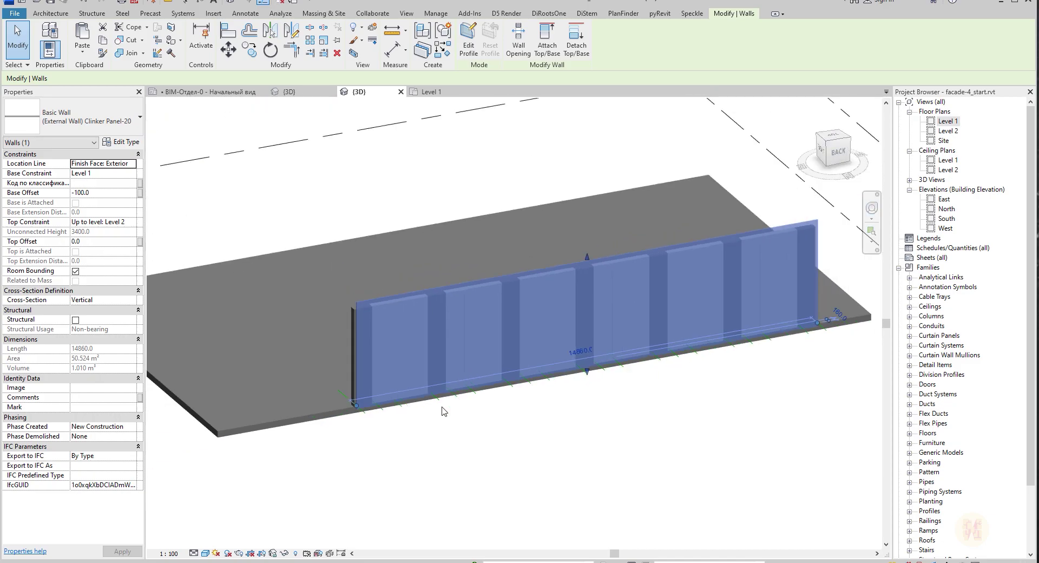
pyautogui.keyDown('shift'); pyautogui.moveTo(436, 426); pyautogui.dragTo(623, 465, button='middle'); pyautogui.keyUp('shift')
pyautogui.click(447, 388)
# - Change the 1200 mm wall beside the first pier to the stacked type (Constructive) Air-220 + Reinforced Concrete-200 (Height, 450)
pyautogui.moveTo(447, 388)
pyautogui.keyDown('shift'); pyautogui.mouseDown(button='middle')
pyautogui.moveTo(450, 374)
pyautogui.moveTo(446, 392)
pyautogui.mouseUp(button='middle'); pyautogui.keyUp('shift')
pyautogui.moveTo(446, 392); pyautogui.dragTo(302, 316, button='middle')
pyautogui.scroll(1, 302, 316)
pyautogui.click(237, 211)
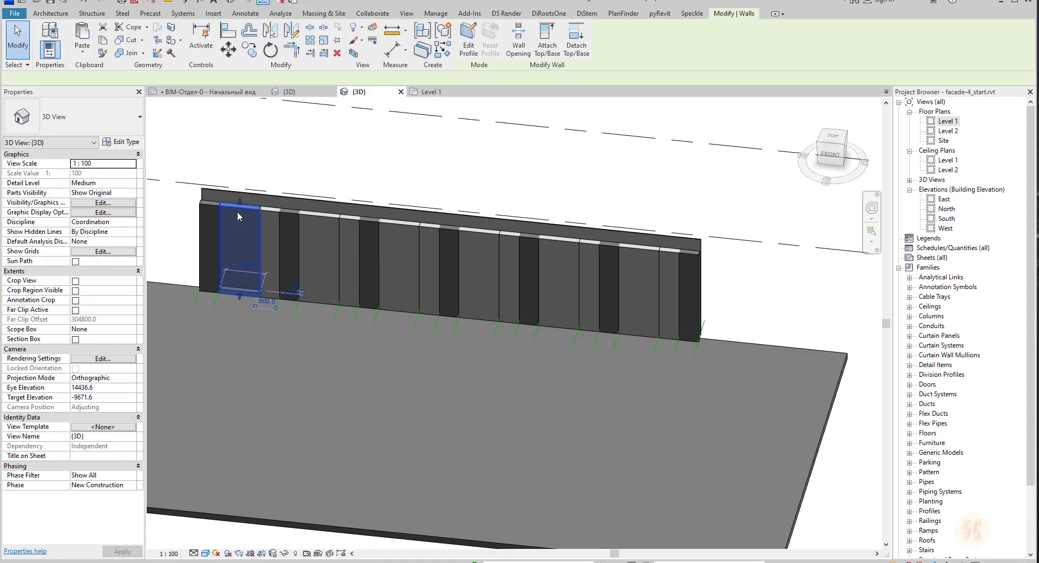
pyautogui.scroll(3, 211, 205)
pyautogui.click(78, 121)
pyautogui.scroll(-10, 95, 279)
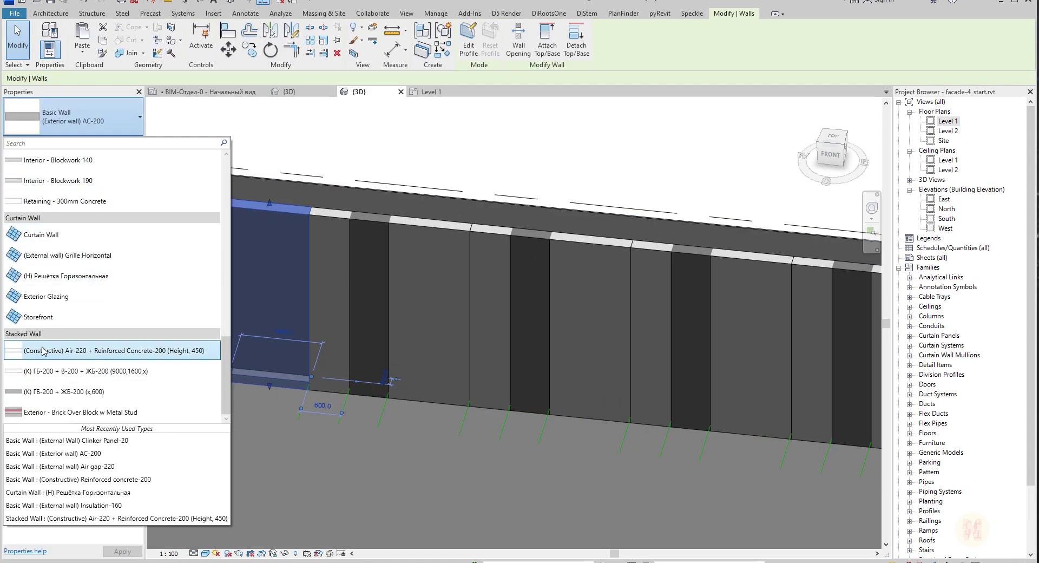
pyautogui.click(121, 353)
pyautogui.keyDown('shift'); pyautogui.moveTo(379, 379); pyautogui.dragTo(306, 390, button='middle'); pyautogui.keyUp('shift')
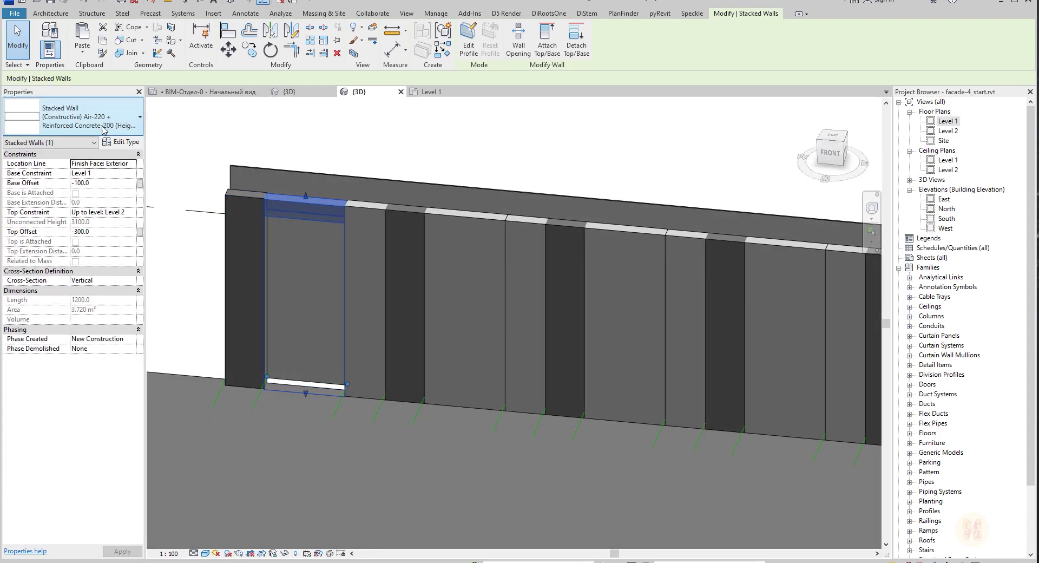
pyautogui.scroll(2, 244, 358)
pyautogui.keyDown('shift'); pyautogui.moveTo(433, 373); pyautogui.dragTo(389, 372, button='middle'); pyautogui.keyUp('shift')
pyautogui.moveTo(329, 314); pyautogui.dragTo(326, 364, button='middle')
# - Open the type properties of the stacked wall beside the first pier
pyautogui.click(190, 290)
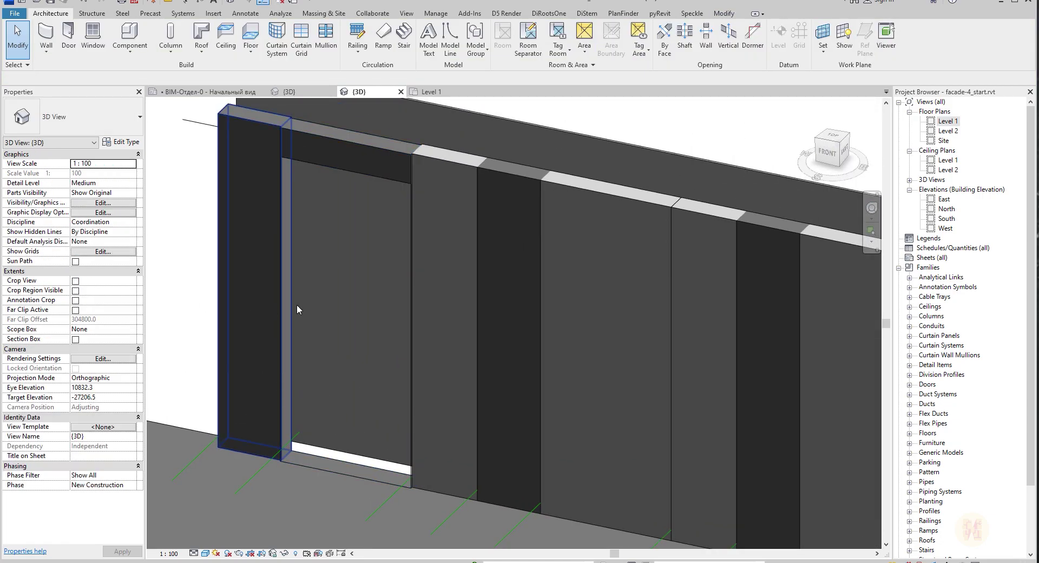
pyautogui.click(327, 148)
pyautogui.click(115, 141)
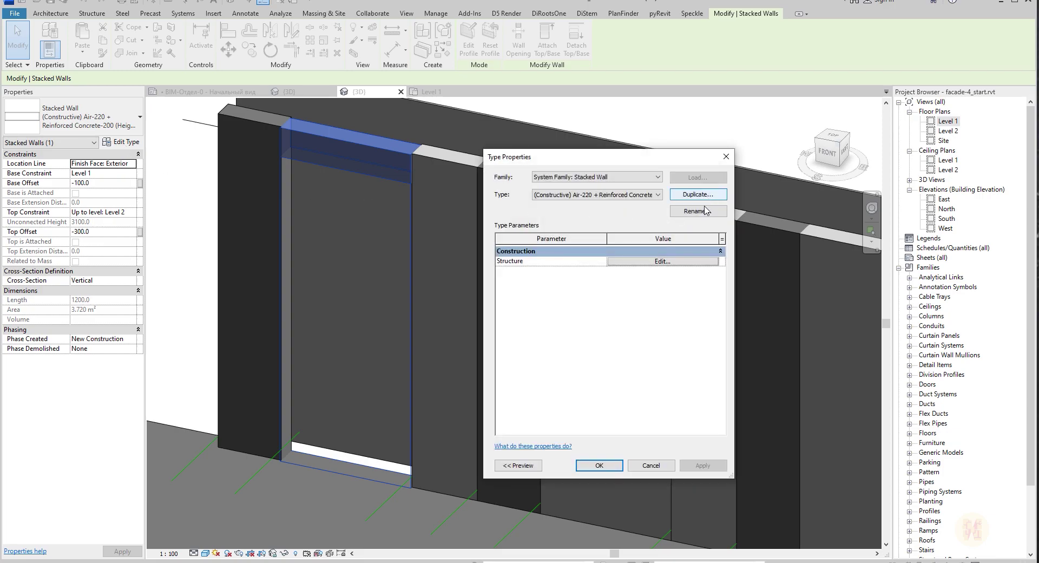
# - Try making the upper reinforced concrete section variable in height in the stacked wall's assembly, and discard the edit
pyautogui.click(672, 262)
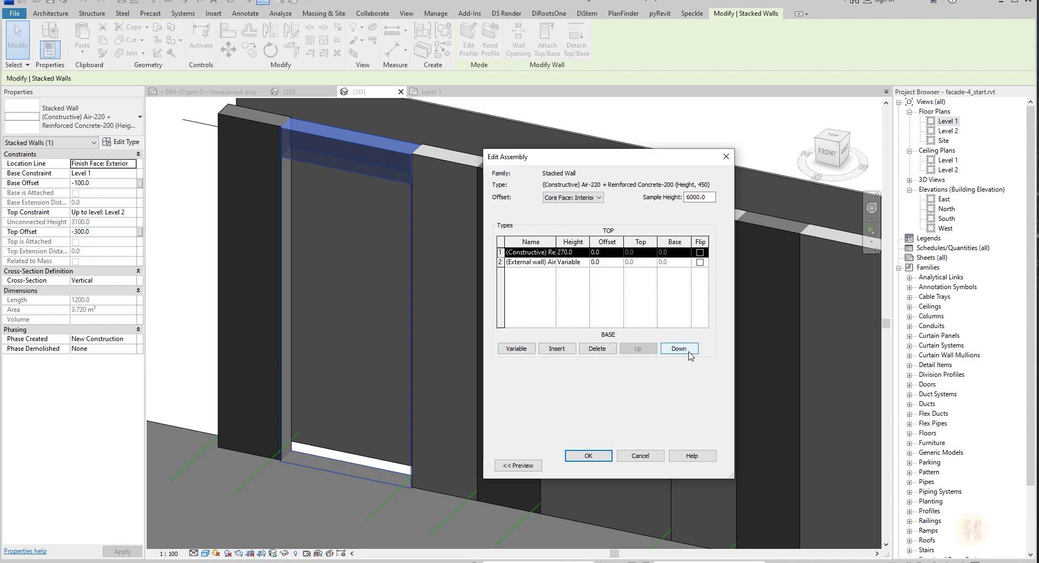
pyautogui.click(521, 349)
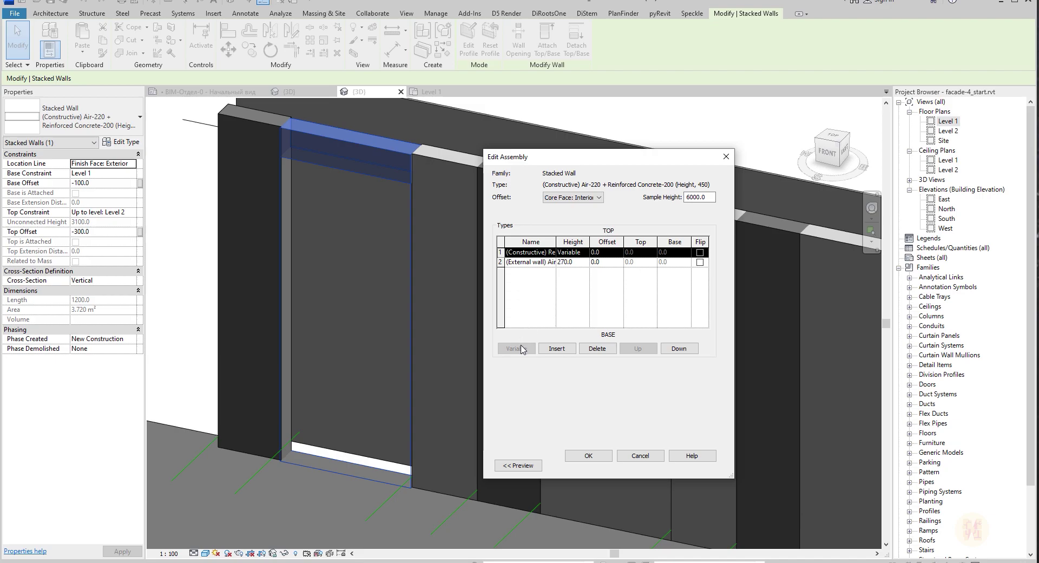
pyautogui.click(726, 157)
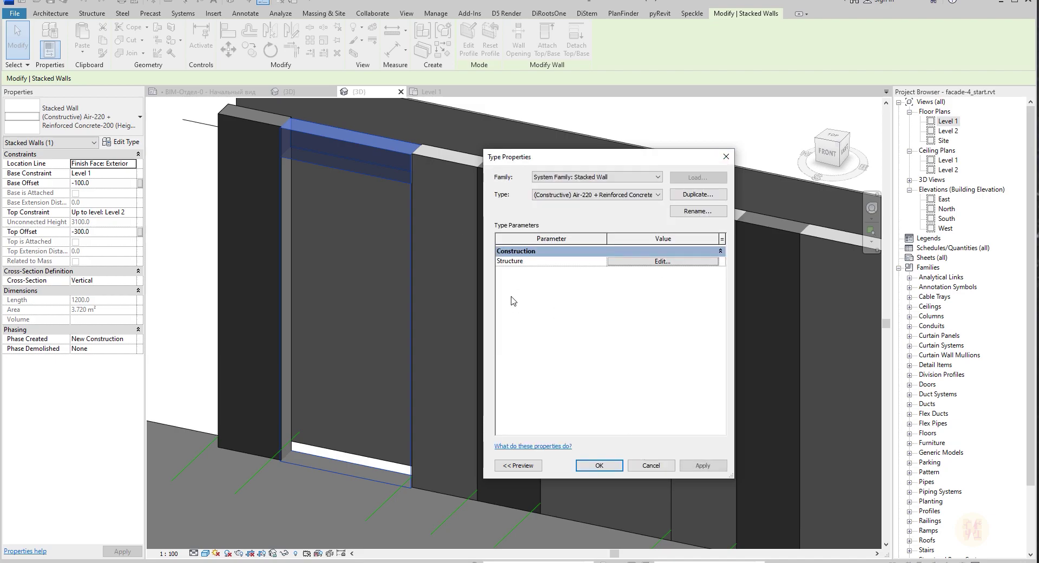
# - Insert another Constructive wall section, 270 mm high, into the stacked wall's assembly and move it to the base
pyautogui.click(661, 260)
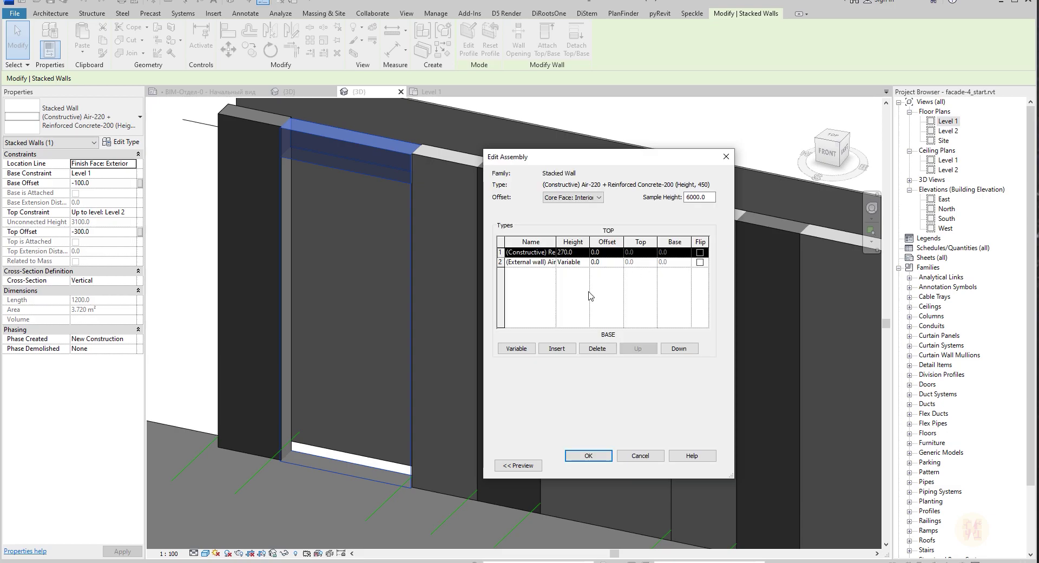
pyautogui.click(563, 348)
pyautogui.click(538, 263)
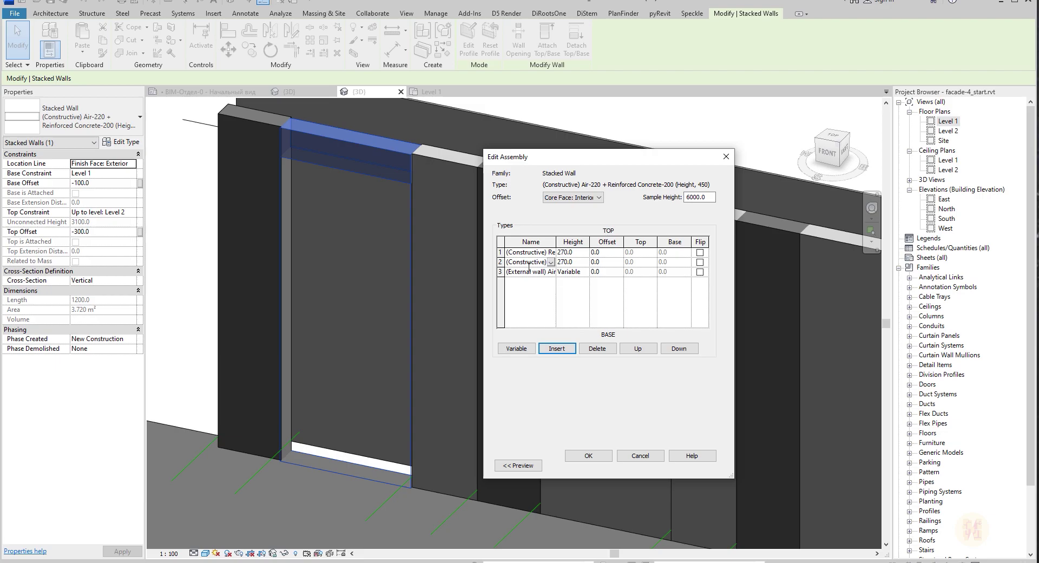
pyautogui.click(674, 351)
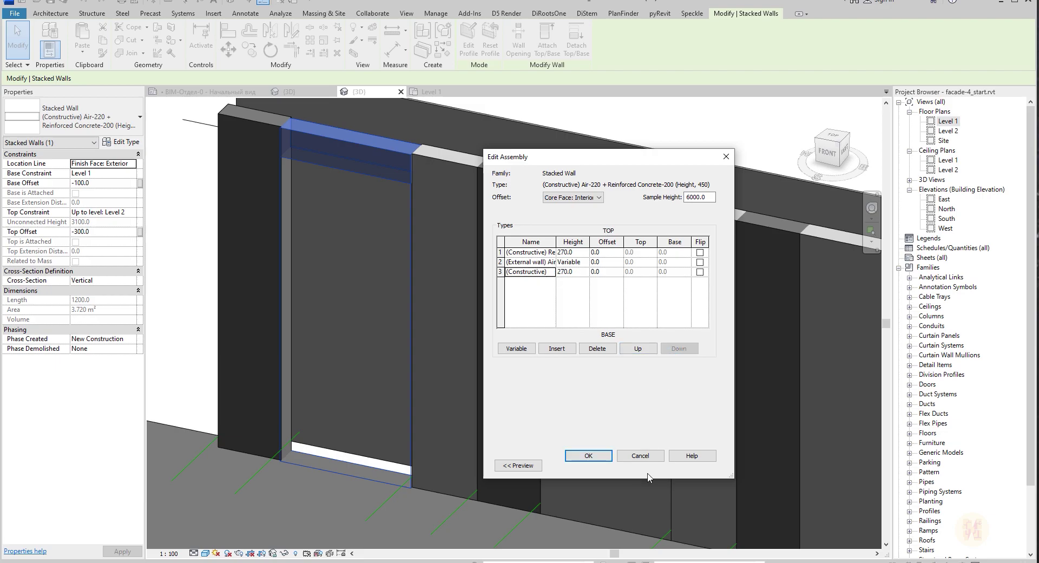
# - Apply the edited stacked wall assembly, unjoining the elements that block the change
pyautogui.click(591, 457)
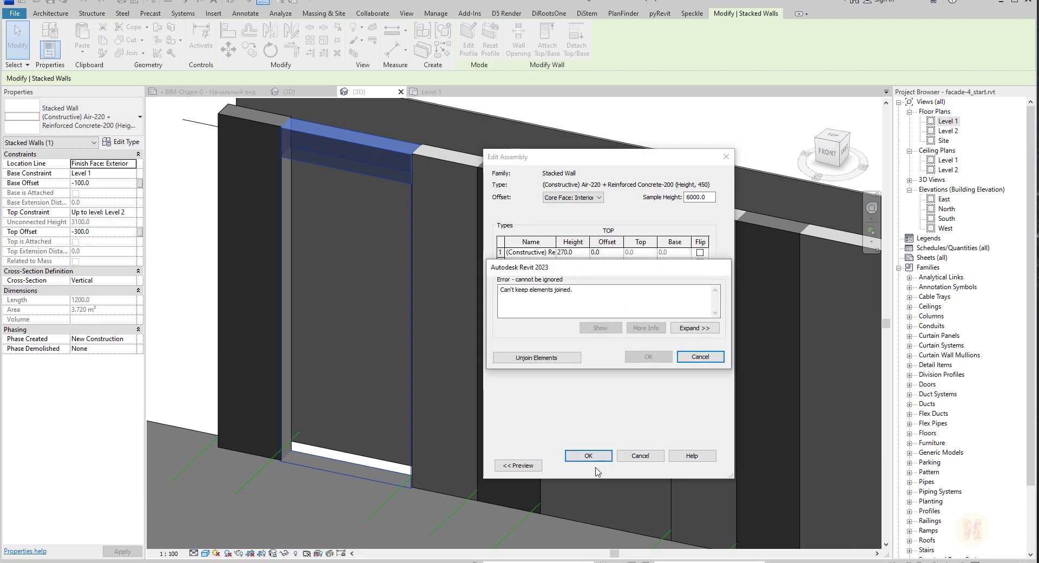
pyautogui.click(565, 360)
pyautogui.click(600, 466)
pyautogui.press('Escape')
pyautogui.keyDown('shift'); pyautogui.moveTo(334, 362); pyautogui.dragTo(411, 320, button='middle'); pyautogui.keyUp('shift')
pyautogui.scroll(2, 341, 406)
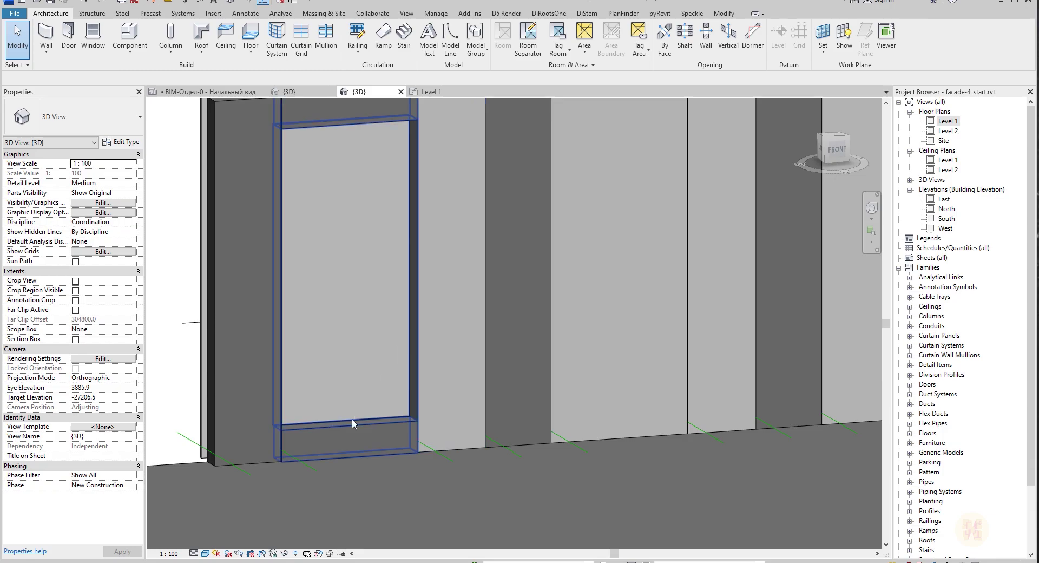
pyautogui.scroll(-2, 342, 380)
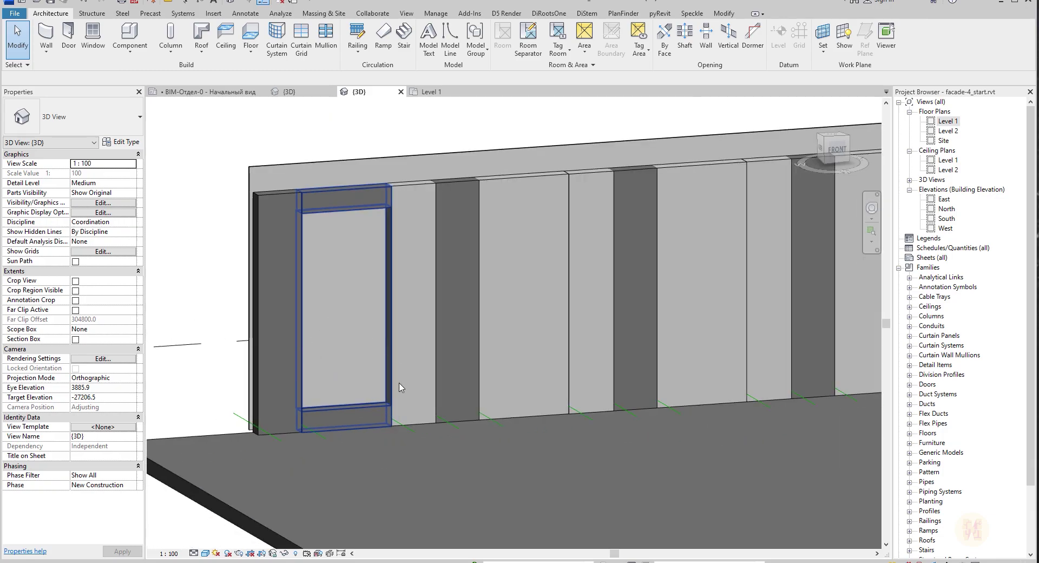
# - Set the height of the reinforced concrete section at the base of the stacked wall's assembly to 450 mm
pyautogui.click(329, 407)
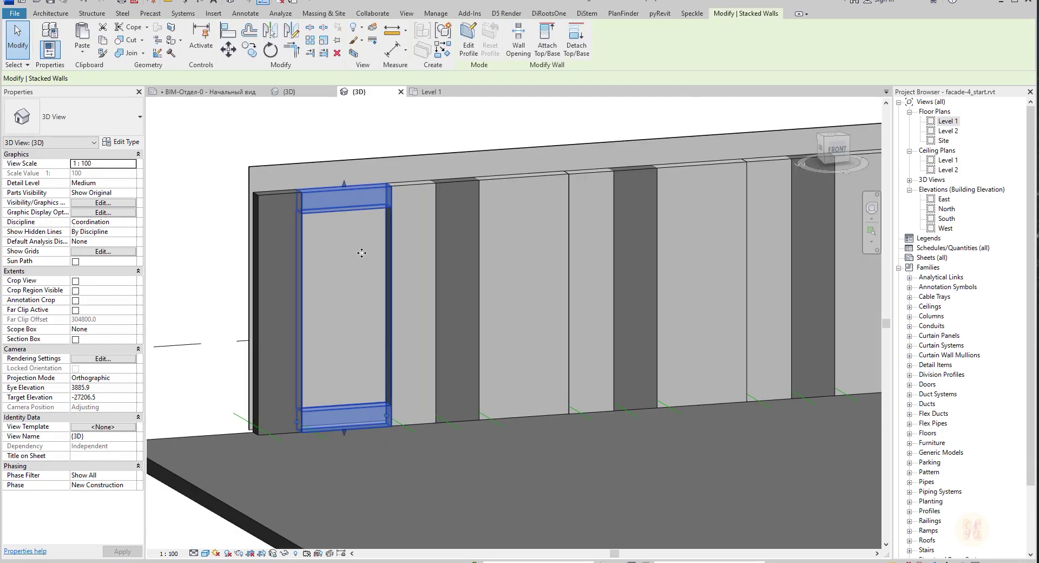
pyautogui.click(122, 143)
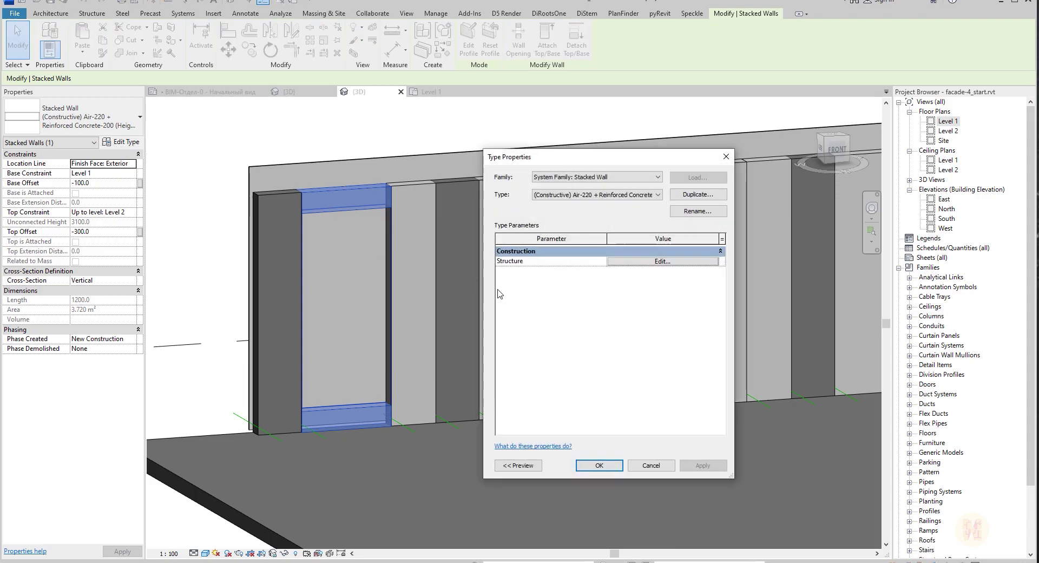
pyautogui.click(669, 265)
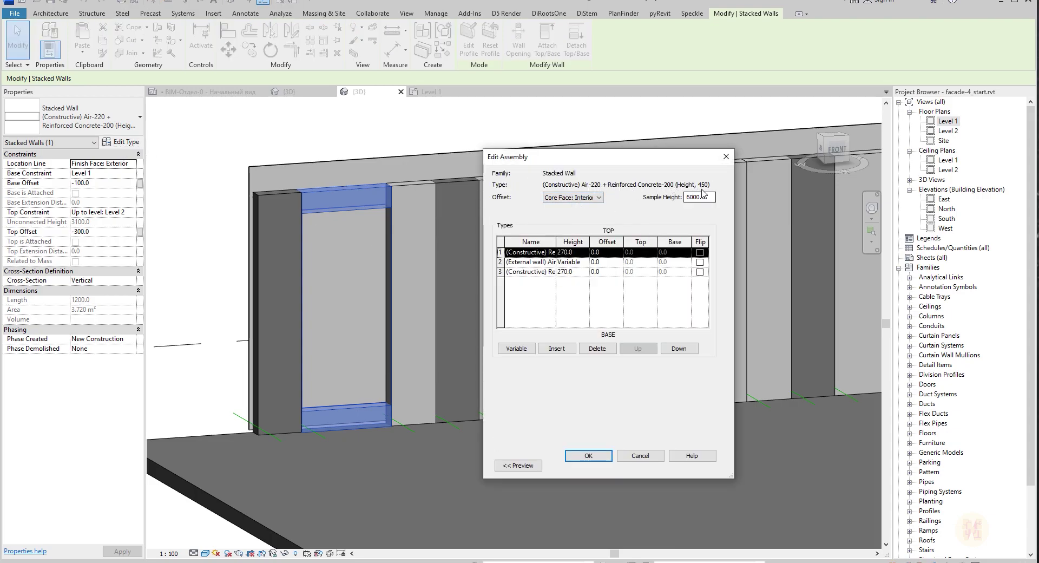
pyautogui.click(612, 272)
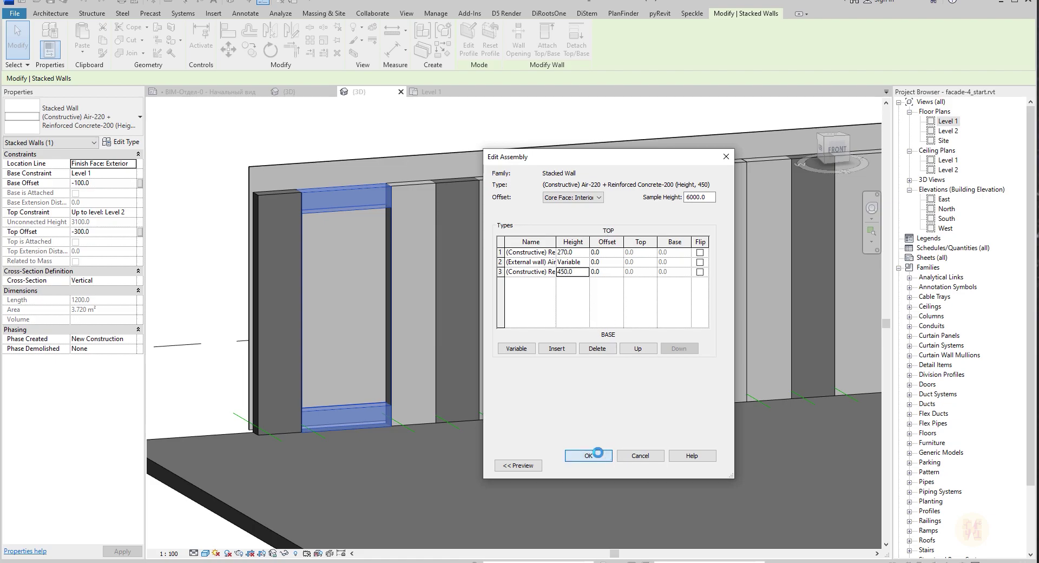
pyautogui.click(599, 456)
pyautogui.click(593, 461)
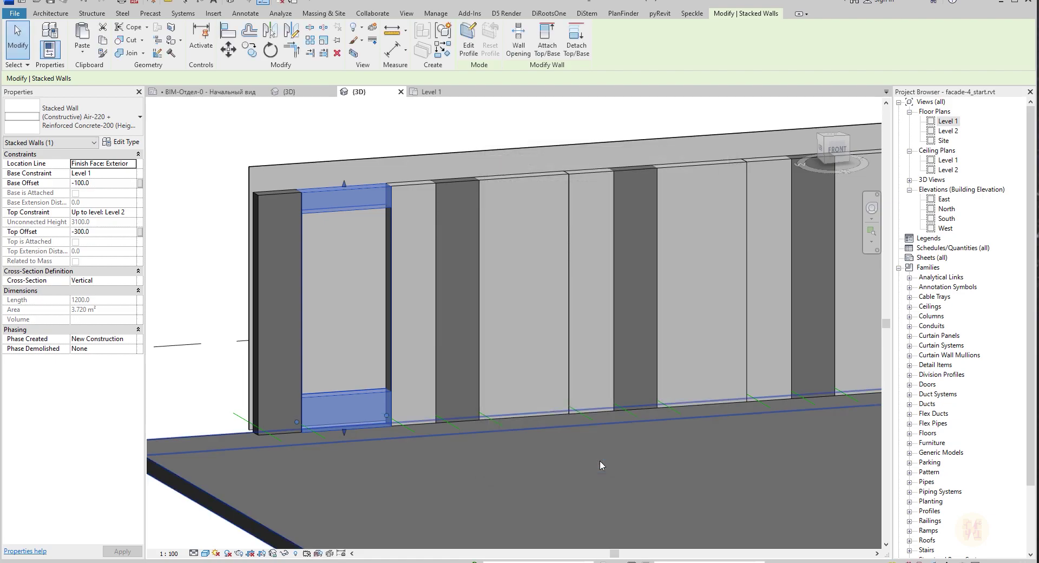
# - Increase the height of the stacked wall's base concrete section in its assembly so the part below the opening is taller
pyautogui.keyDown('shift'); pyautogui.moveTo(431, 401); pyautogui.dragTo(379, 406, button='middle'); pyautogui.keyUp('shift')
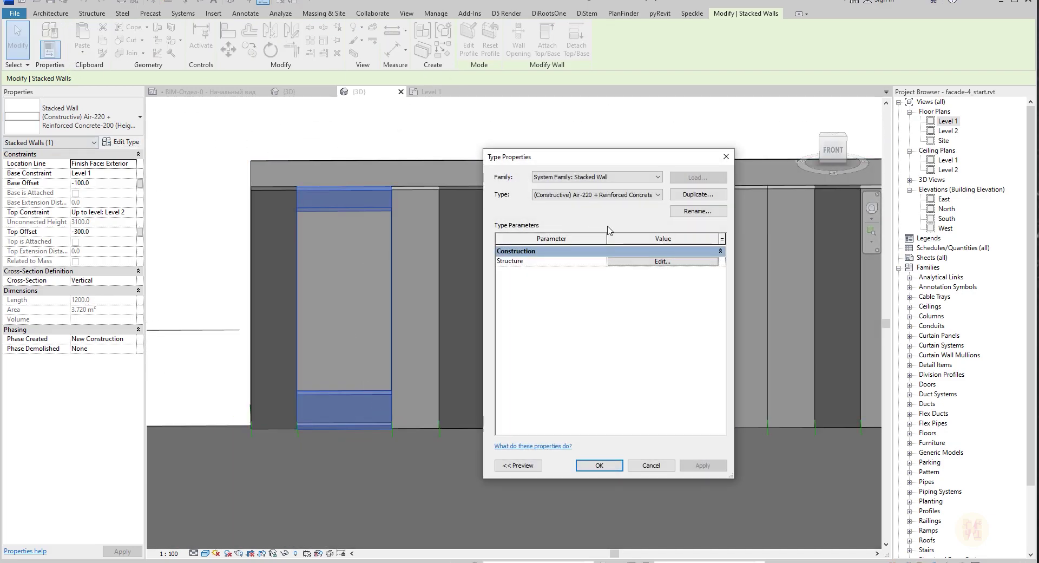
pyautogui.click(648, 262)
pyautogui.click(582, 274)
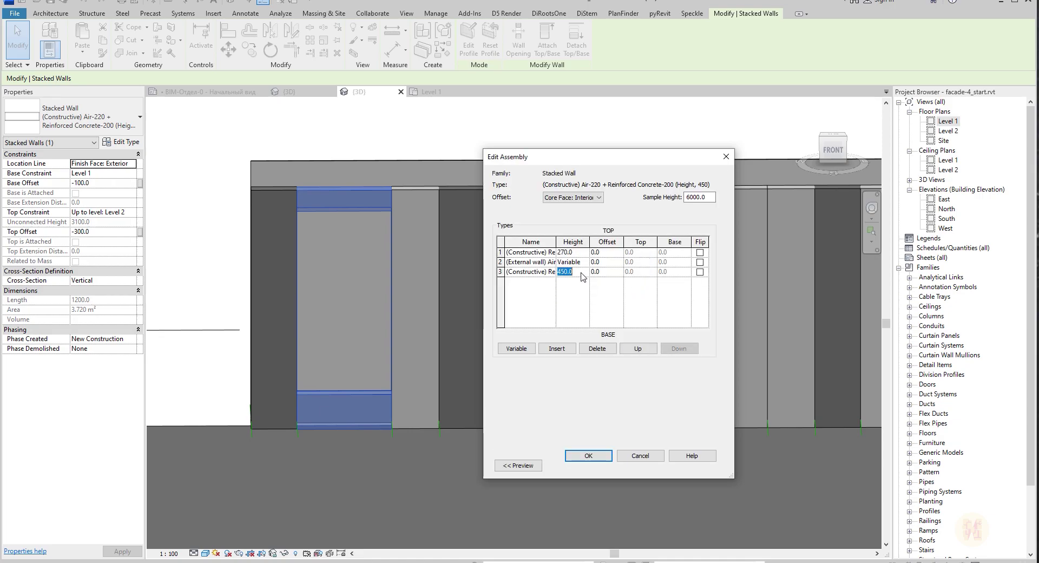
pyautogui.click(590, 458)
pyautogui.click(596, 460)
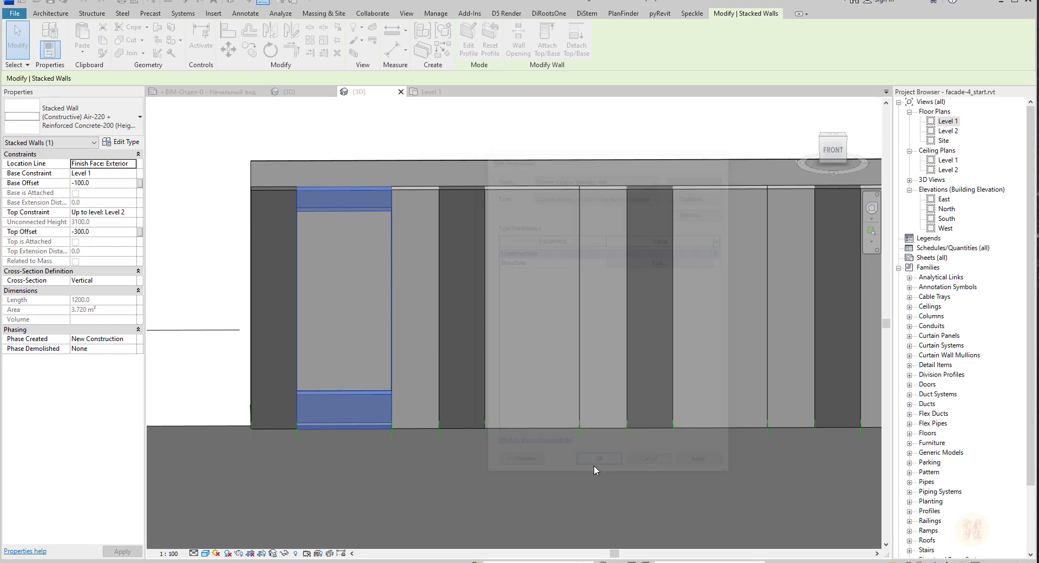
pyautogui.press('Escape')
# - Match the first bay's stacked wall type onto the corresponding wall in each of the other five bays
pyautogui.keyDown('shift'); pyautogui.moveTo(443, 415); pyautogui.dragTo(431, 332, button='middle'); pyautogui.keyUp('shift')
pyautogui.press('m')
pyautogui.press('a')
pyautogui.click(322, 336)
pyautogui.click(412, 341)
pyautogui.click(531, 337)
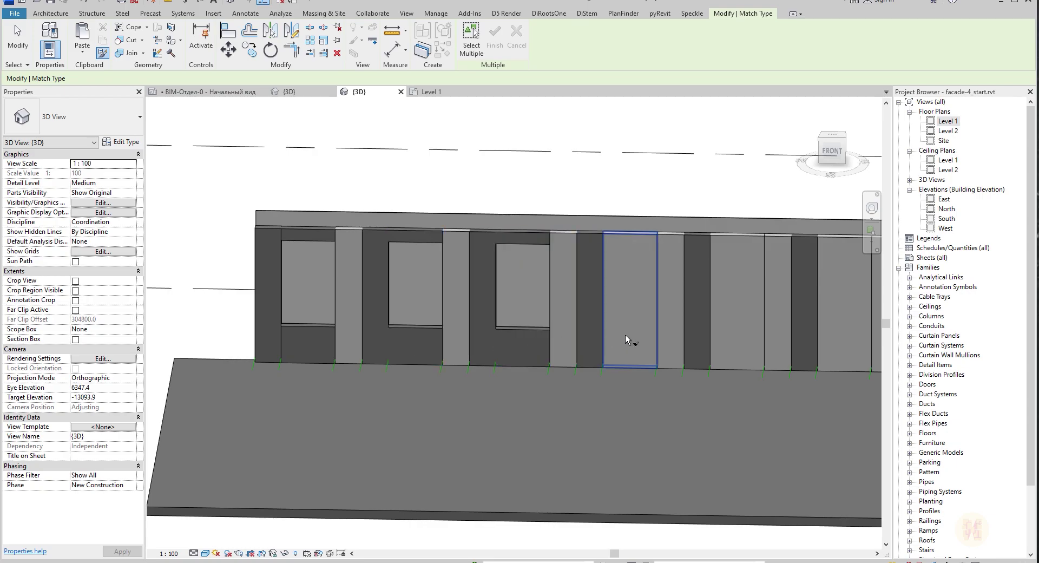
pyautogui.click(628, 337)
pyautogui.moveTo(726, 363); pyautogui.dragTo(414, 362, button='middle')
pyautogui.click(468, 346)
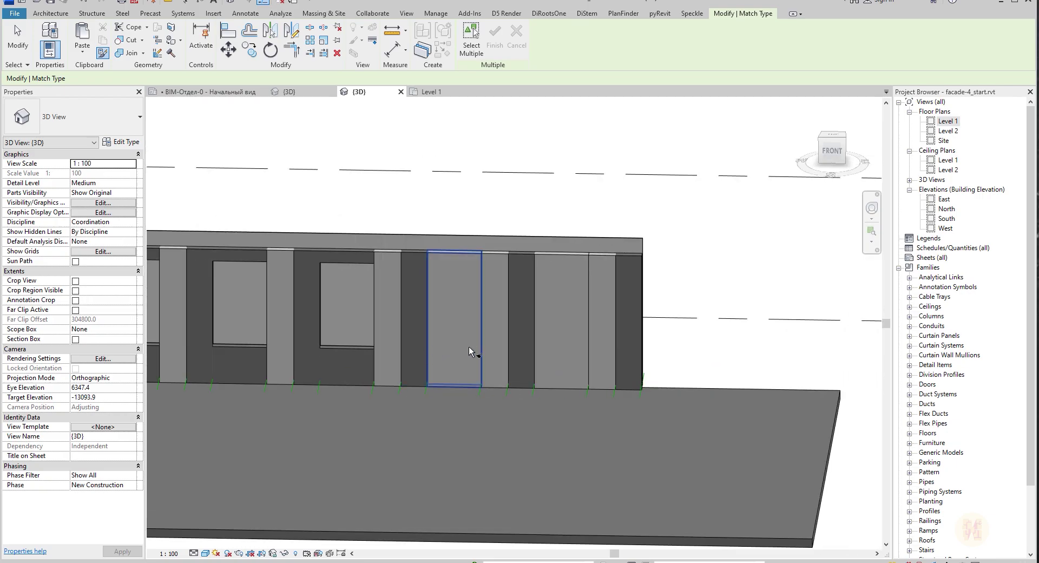
pyautogui.click(568, 347)
pyautogui.press('Escape')
# - Examine the row of stacked wall openings and the Clinker Panel-20 wall from both sides of the facade
pyautogui.scroll(-1, 569, 391)
pyautogui.keyDown('shift'); pyautogui.moveTo(568, 391); pyautogui.dragTo(371, 358, button='middle'); pyautogui.keyUp('shift')
pyautogui.scroll(3, 371, 358)
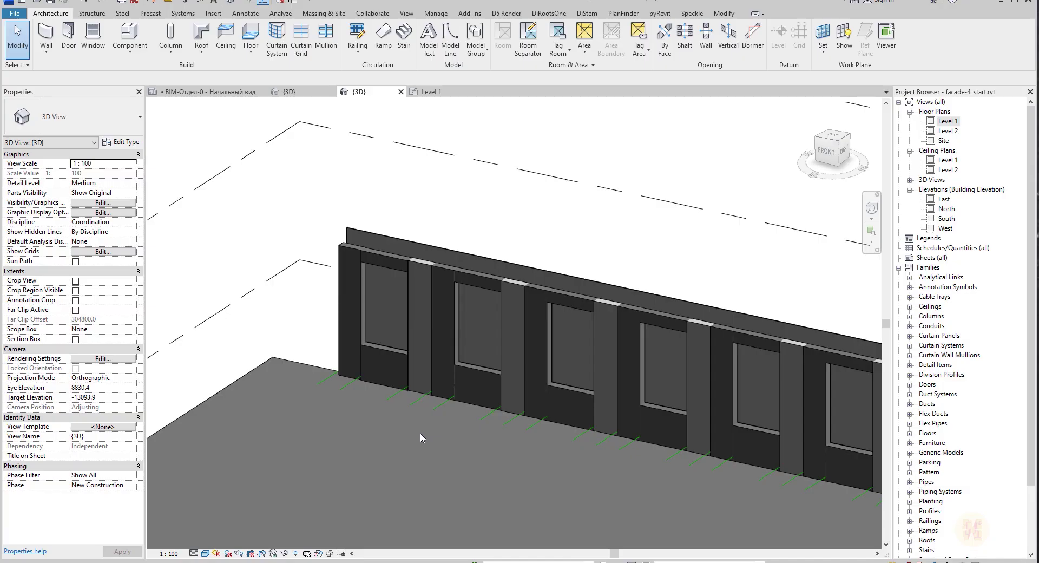
pyautogui.scroll(-4, 413, 430)
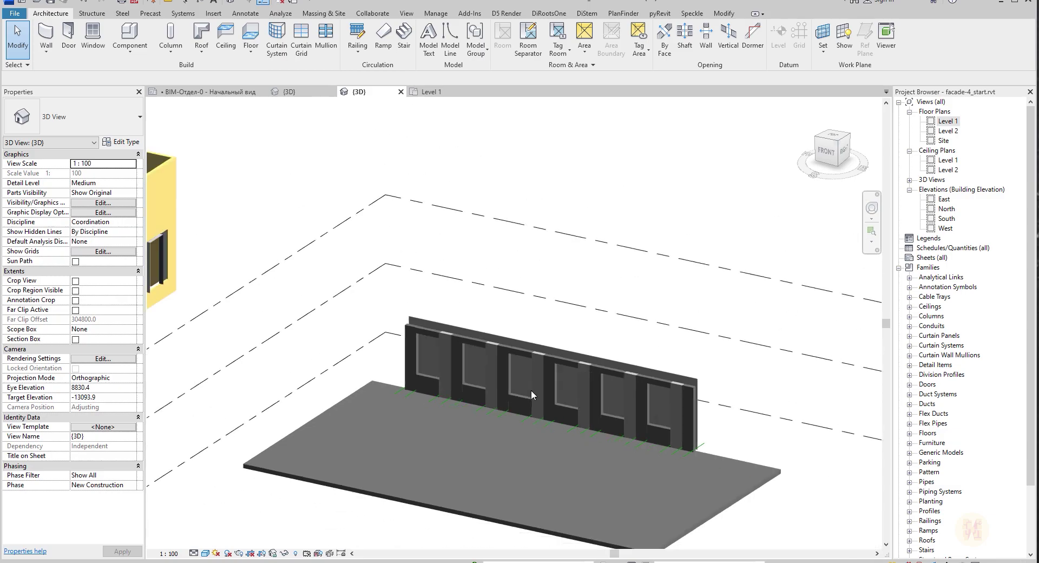
pyautogui.keyDown('shift'); pyautogui.moveTo(549, 403); pyautogui.dragTo(447, 367, button='middle'); pyautogui.keyUp('shift')
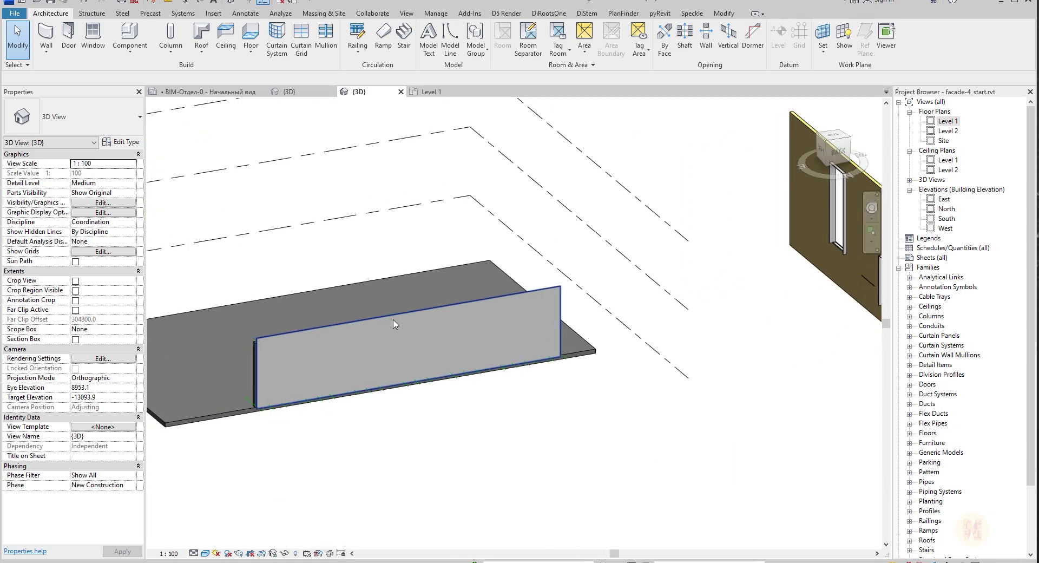
pyautogui.keyDown('shift'); pyautogui.moveTo(627, 325); pyautogui.dragTo(514, 307, button='middle'); pyautogui.keyUp('shift')
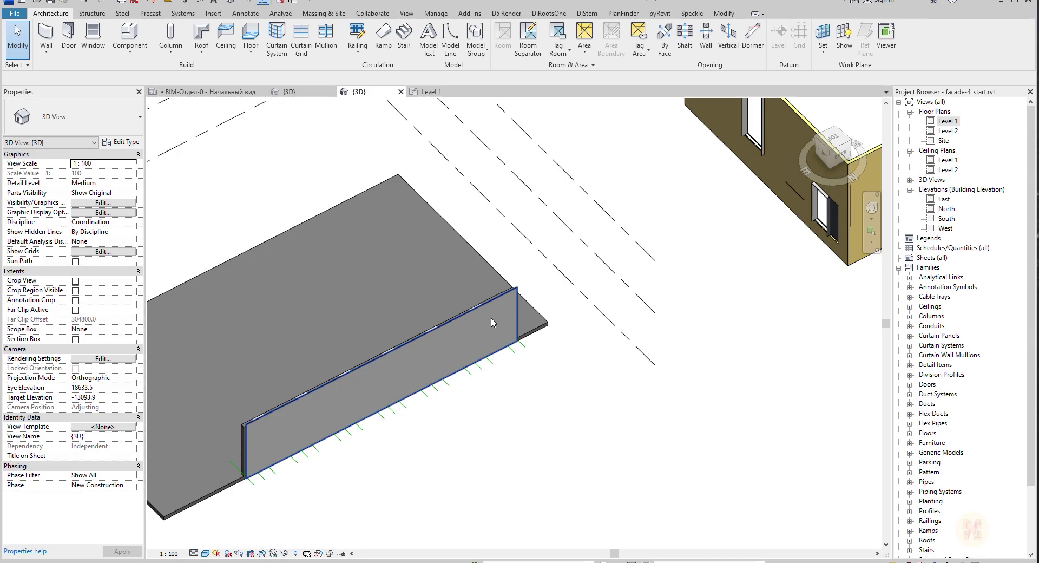
pyautogui.scroll(3, 492, 324)
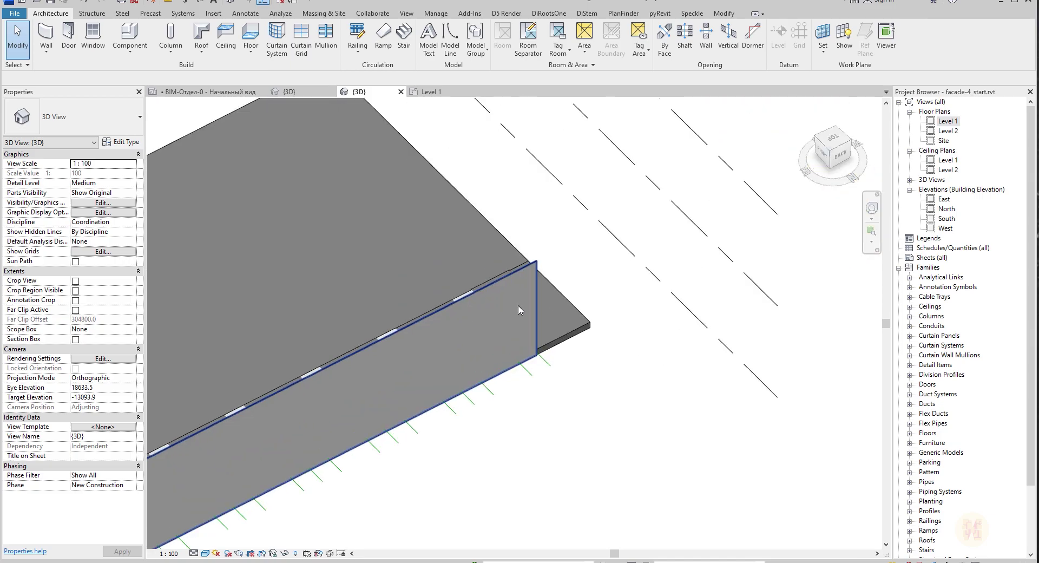
pyautogui.click(519, 309)
# - Create a similar АР-Фасадная_Панель-Откос-с Панелью Сбоку 1810 from the neighbouring building's window and place it on the Clinker Panel-20 wall's end bay
pyautogui.scroll(-3, 519, 310)
pyautogui.moveTo(649, 309)
pyautogui.keyDown('shift'); pyautogui.mouseDown(button='middle')
pyautogui.moveTo(777, 305)
pyautogui.moveTo(677, 325)
pyautogui.moveTo(649, 316)
pyautogui.mouseUp(button='middle'); pyautogui.keyUp('shift')
pyautogui.scroll(3, 629, 214)
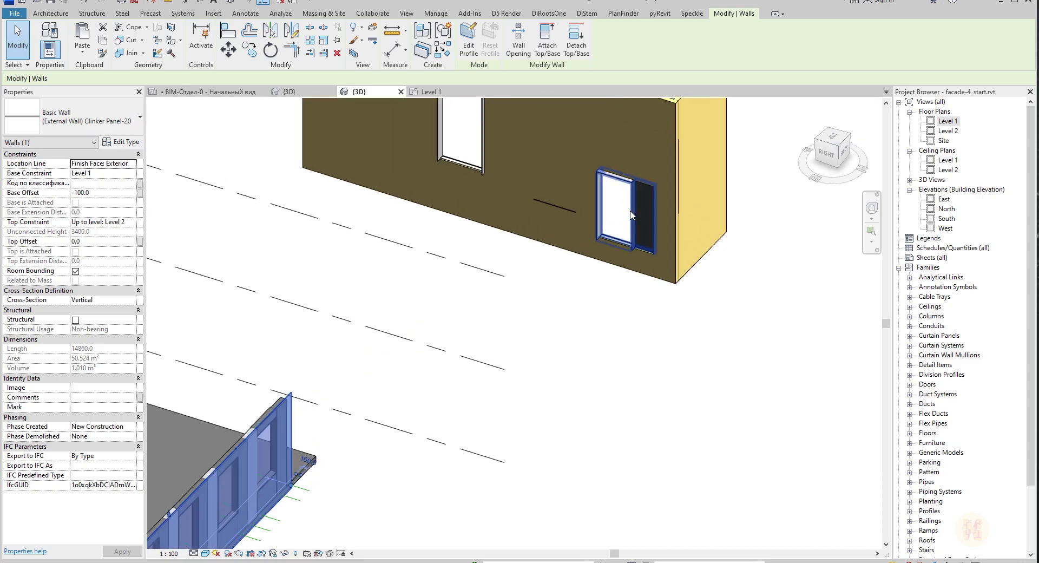
pyautogui.click(630, 215)
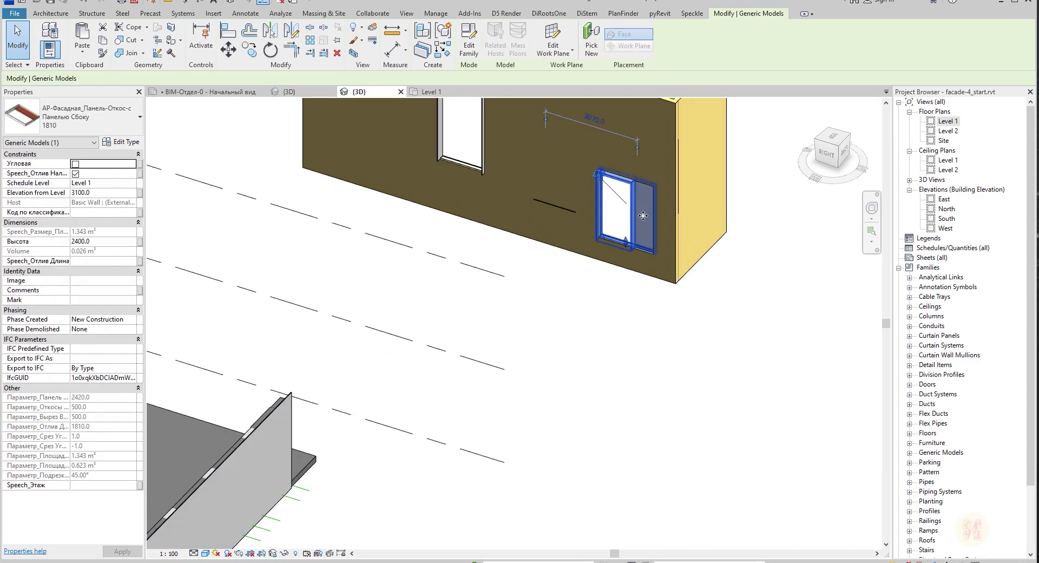
pyautogui.click(445, 52)
pyautogui.moveTo(538, 347); pyautogui.dragTo(745, 161, button='middle')
pyautogui.keyDown('shift'); pyautogui.moveTo(449, 368); pyautogui.dragTo(330, 365, button='middle'); pyautogui.keyUp('shift')
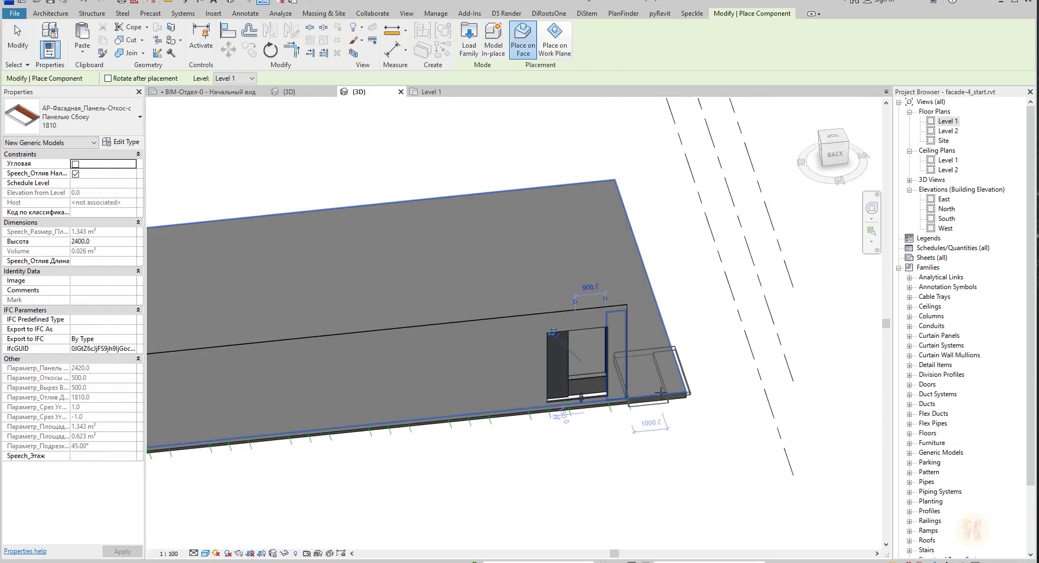
pyautogui.press('Escape')
# - Turn the 3D view square to the Back side and examine the placed reveal panel against the end bay opening
pyautogui.keyDown('shift'); pyautogui.moveTo(533, 387); pyautogui.dragTo(763, 350, button='middle'); pyautogui.keyUp('shift')
pyautogui.moveTo(200, 378); pyautogui.dragTo(501, 340, button='middle')
pyautogui.scroll(3, 412, 379)
pyautogui.keyDown('shift'); pyautogui.moveTo(330, 358); pyautogui.dragTo(450, 319, button='middle'); pyautogui.keyUp('shift')
pyautogui.scroll(2, 396, 232)
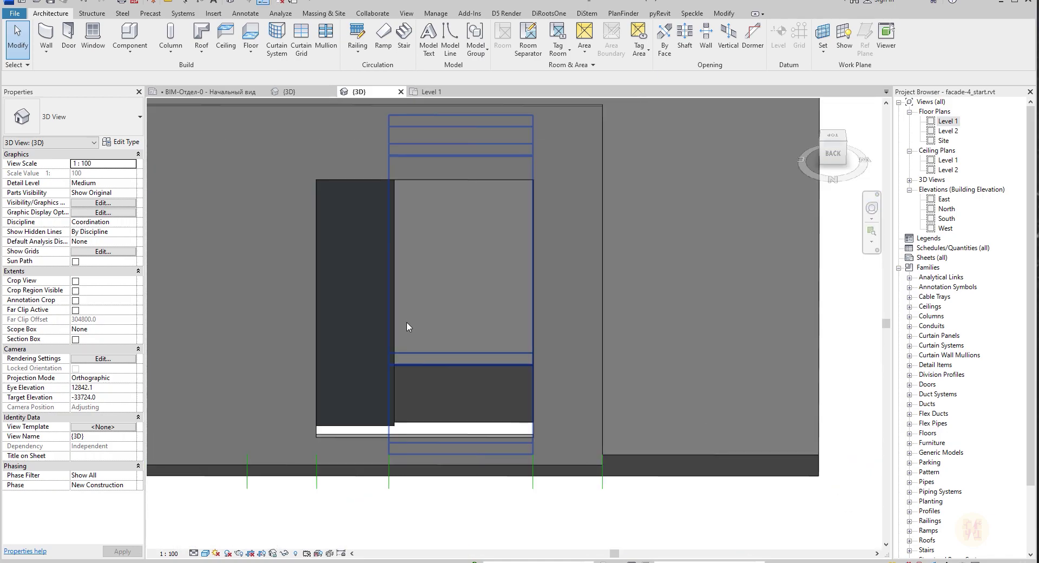
pyautogui.click(833, 154)
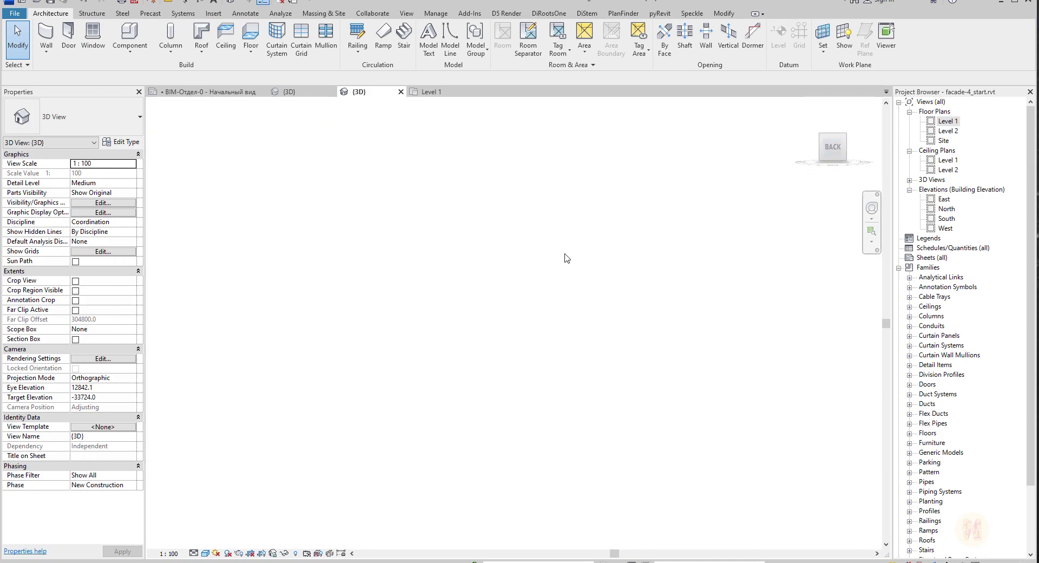
pyautogui.scroll(4, 542, 335)
pyautogui.scroll(4, 550, 320)
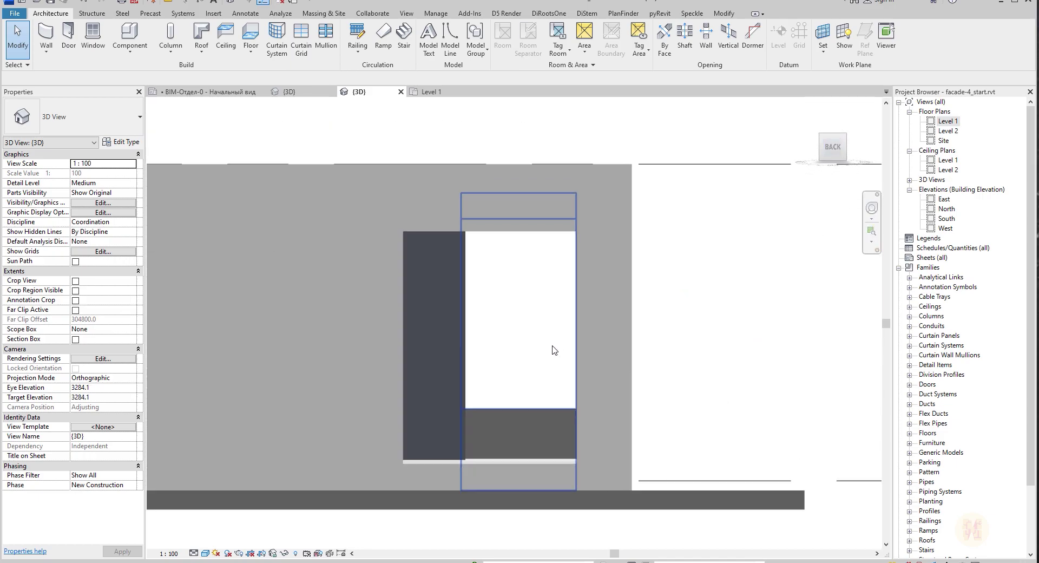
pyautogui.press('a')
pyautogui.press('l')
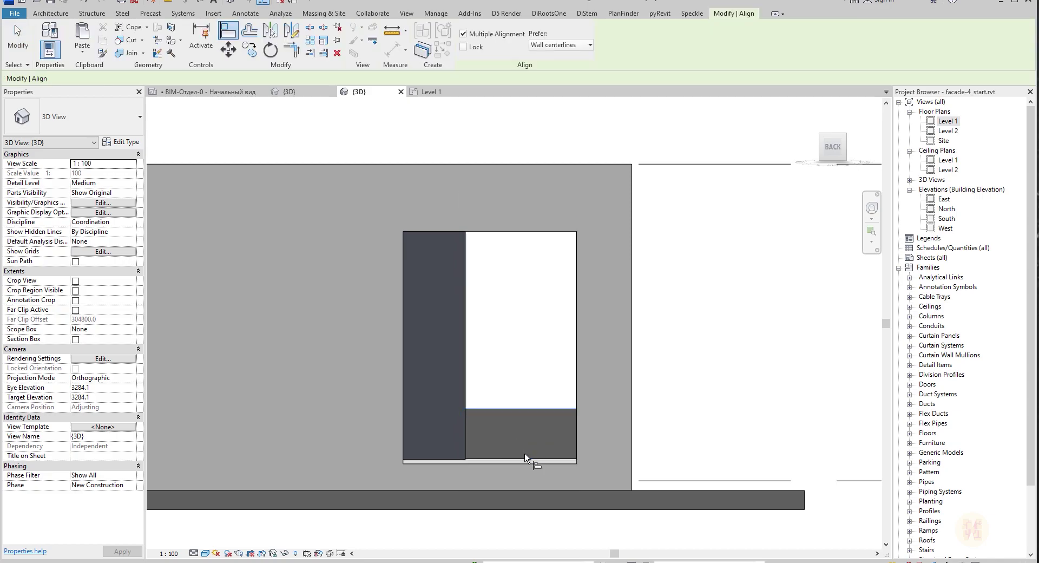
pyautogui.scroll(4, 527, 457)
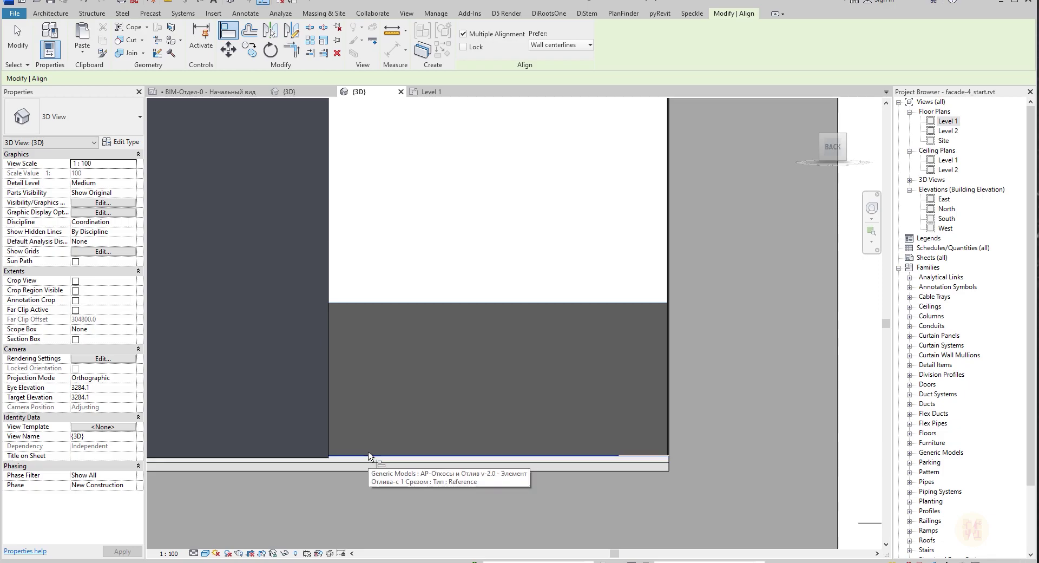
pyautogui.press('Escape')
# - Move the reveal panel higher on the cladding wall and set its height (Высота) to 1980 mm
pyautogui.click(259, 411)
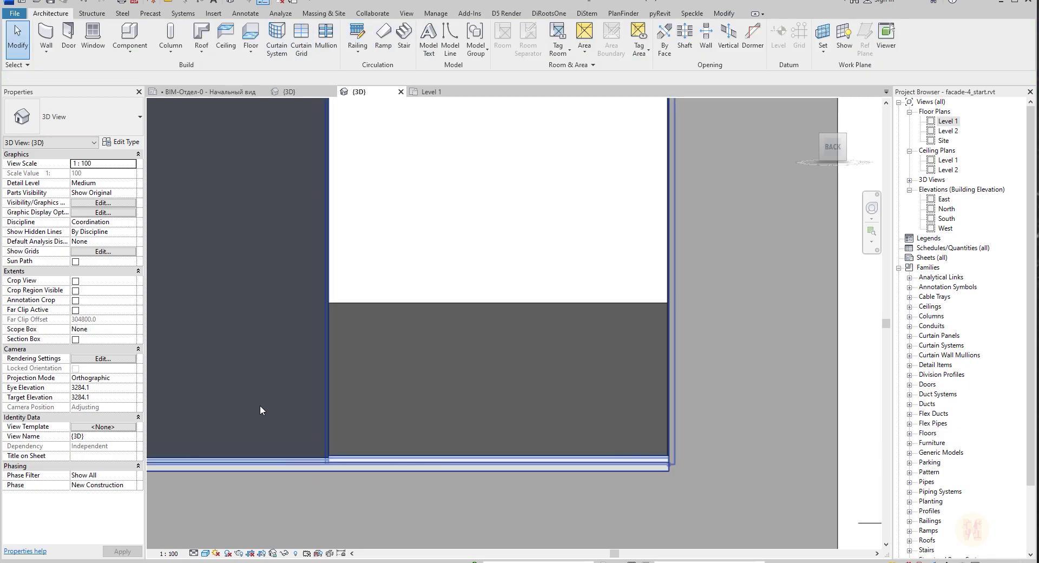
pyautogui.click(260, 411)
pyautogui.click(229, 50)
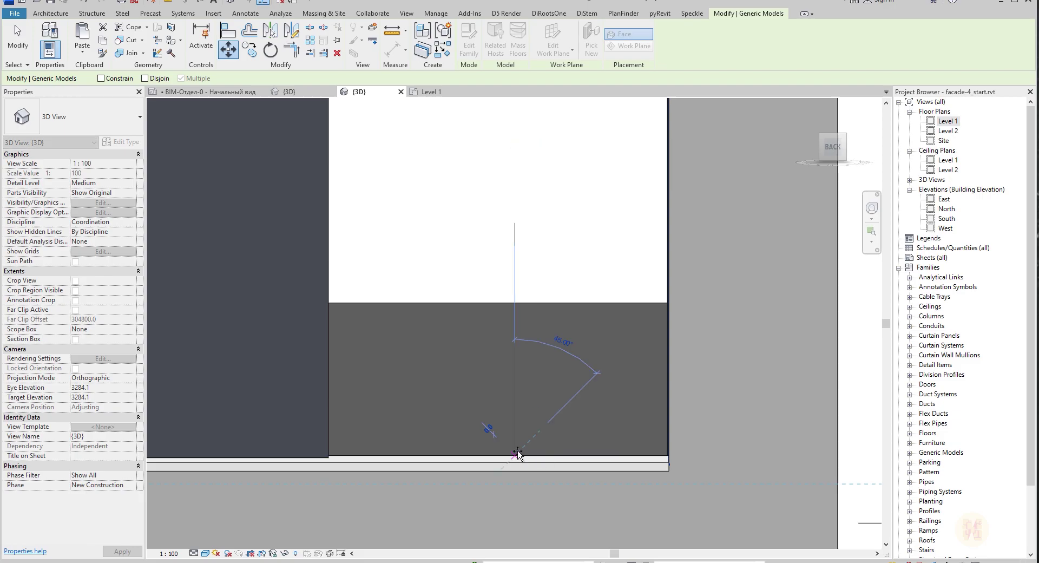
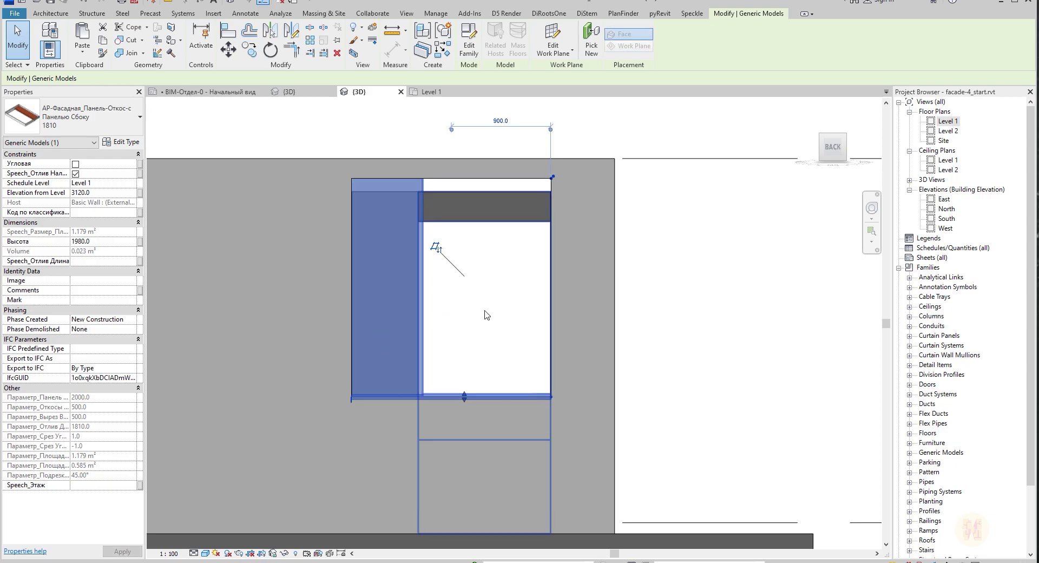
pyautogui.press('Escape')
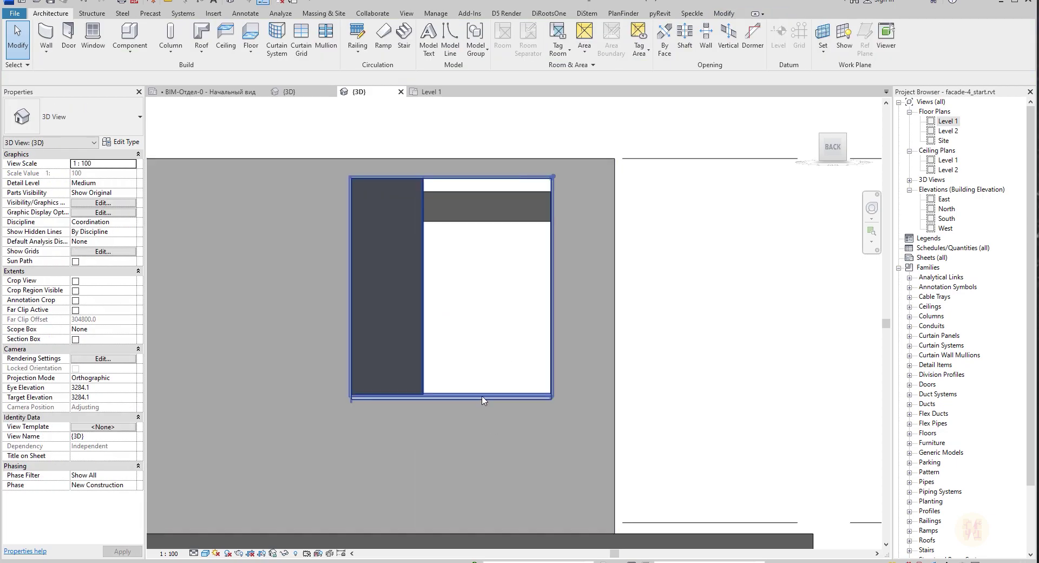
# - Shift the reveal panel down freehand until its sill overlaps the stacked wall's base concrete section
pyautogui.click(508, 396)
pyautogui.moveTo(510, 396); pyautogui.dragTo(517, 478)
pyautogui.press('Escape')
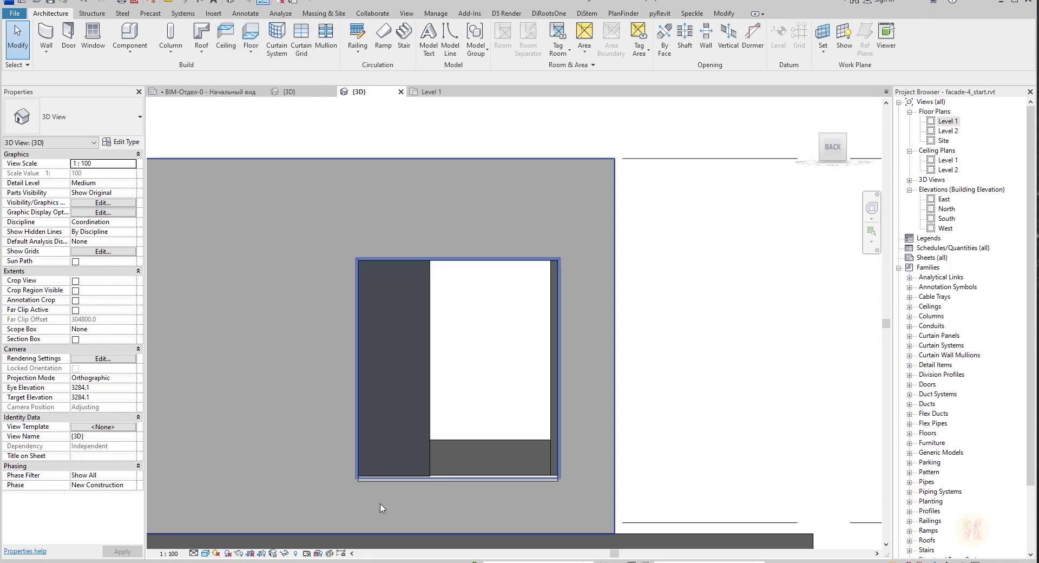
# - Move the reveal panel up from its sill edge to the top edge of the base concrete section
pyautogui.click(381, 459)
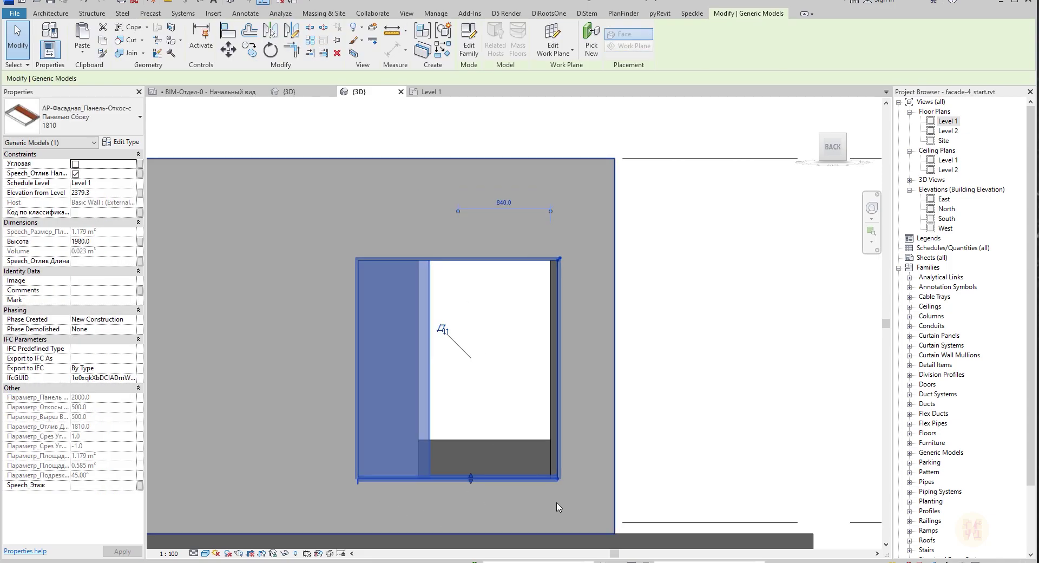
pyautogui.press('Escape')
pyautogui.press('m')
pyautogui.press('v')
pyautogui.scroll(5, 436, 479)
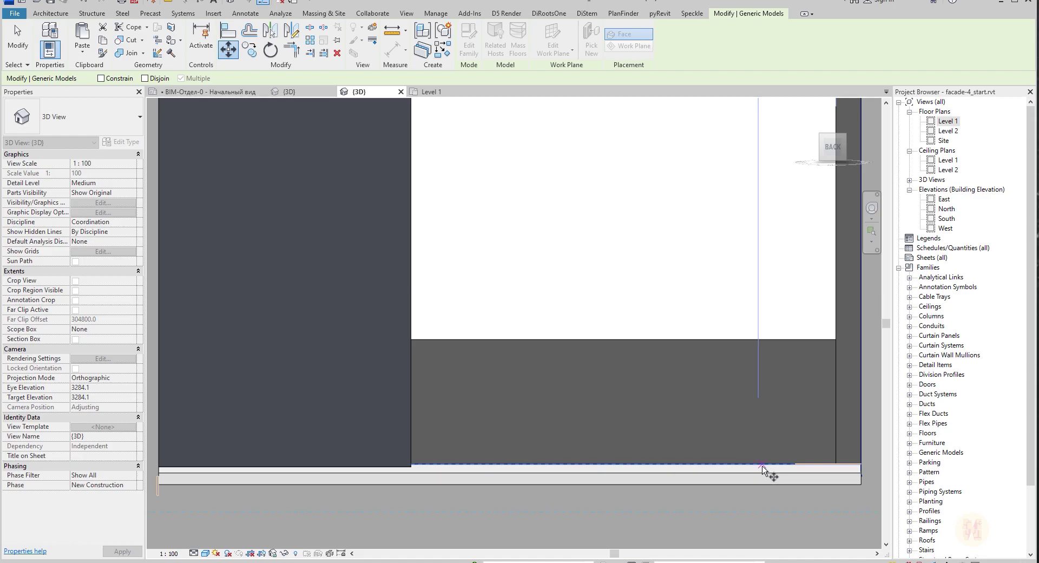
pyautogui.click(762, 466)
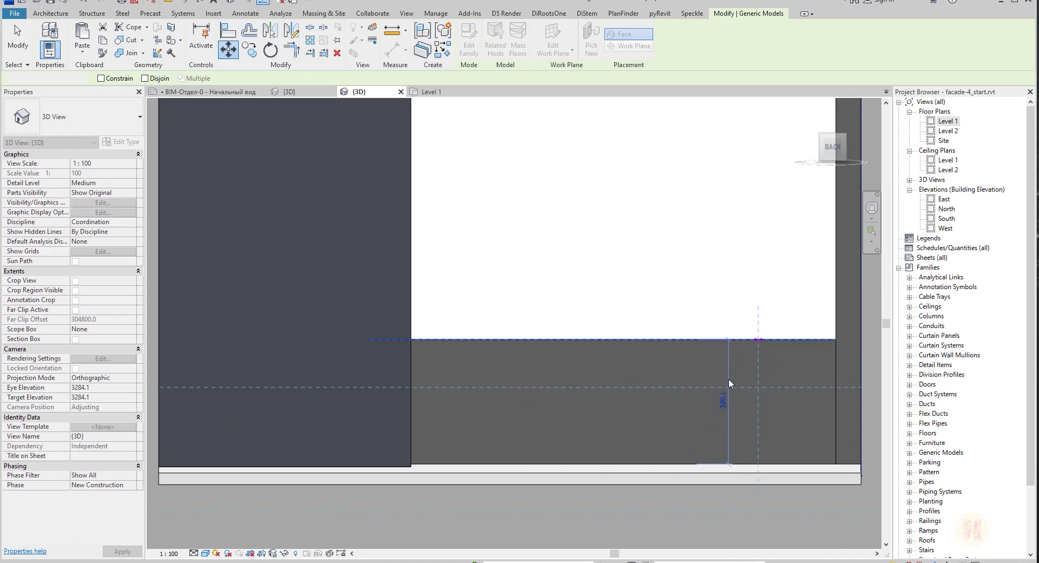
pyautogui.click(759, 340)
pyautogui.moveTo(741, 414); pyautogui.dragTo(580, 415, button='middle')
pyautogui.scroll(2, 663, 331)
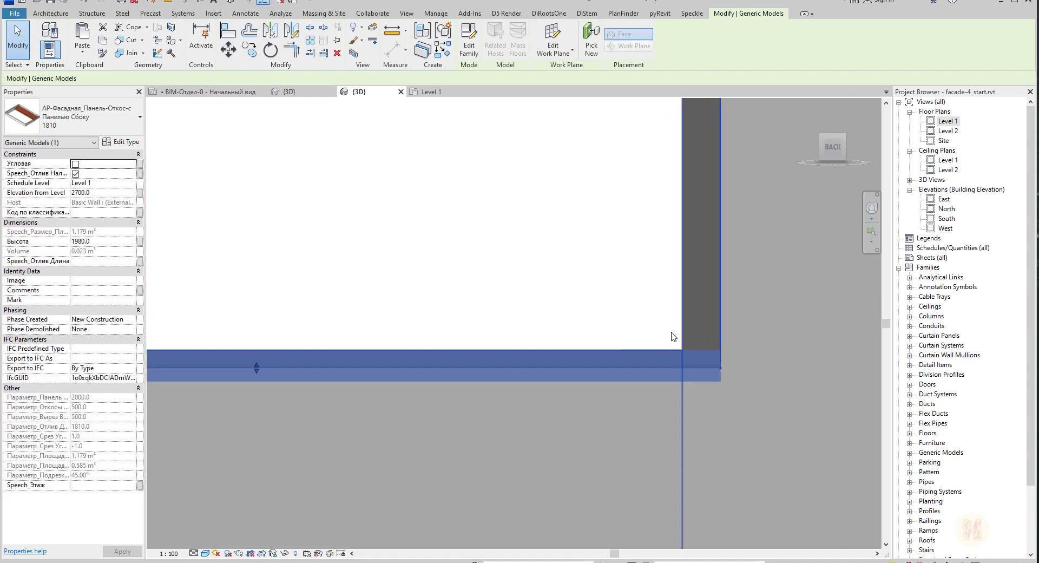
pyautogui.press('Escape')
pyautogui.click(228, 49)
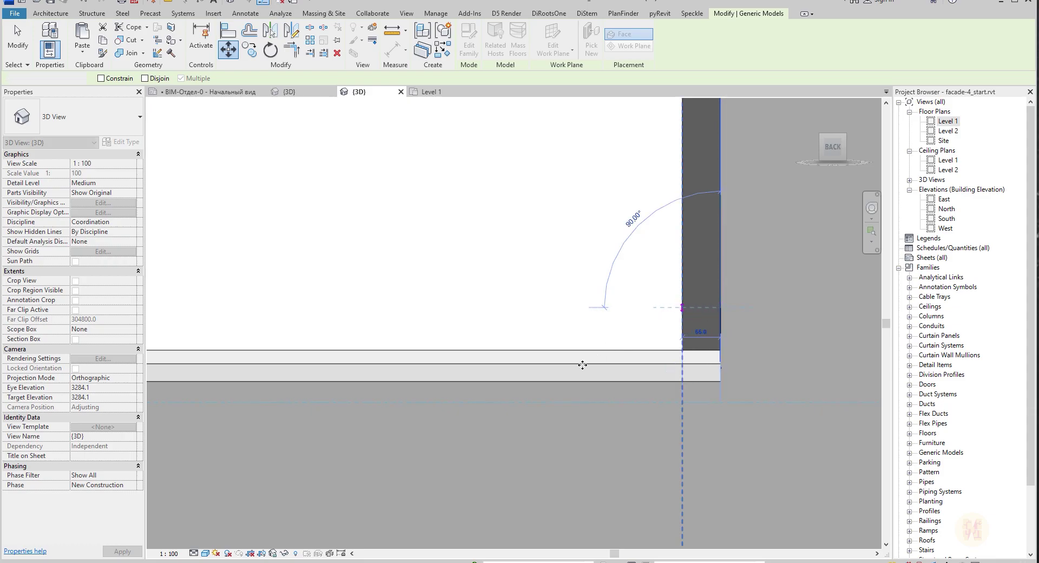
pyautogui.scroll(-3, 583, 365)
pyautogui.press('Escape')
pyautogui.scroll(-3, 573, 364)
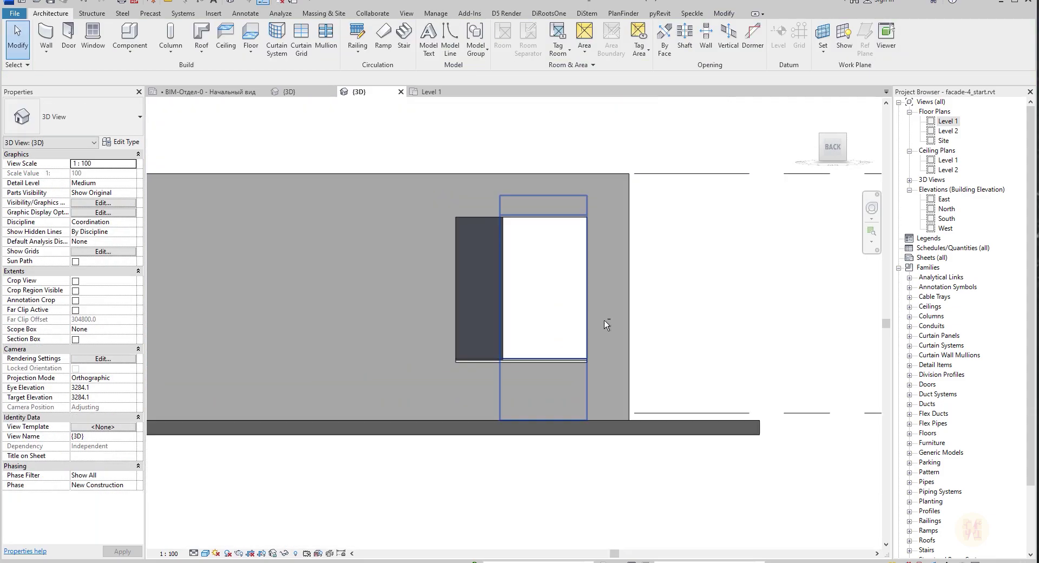
# - Orbit to the front of the facade and examine the reveal panel's sill and sides at the end bay opening
pyautogui.keyDown('shift'); pyautogui.moveTo(604, 320); pyautogui.dragTo(321, 324, button='middle'); pyautogui.keyUp('shift')
pyautogui.scroll(-5, 347, 341)
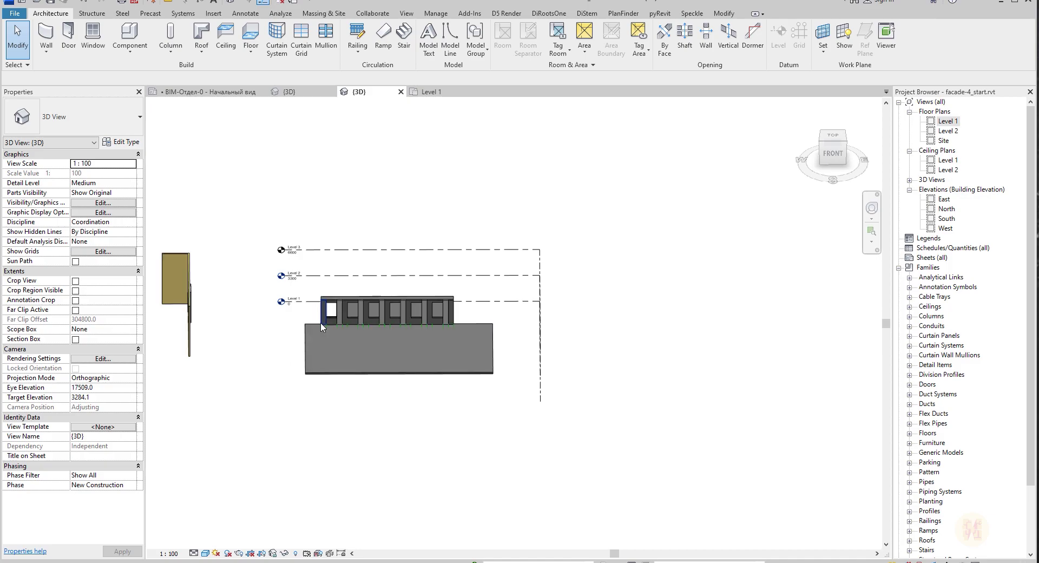
pyautogui.scroll(6, 323, 320)
pyautogui.keyDown('shift'); pyautogui.moveTo(379, 310); pyautogui.dragTo(490, 315, button='middle'); pyautogui.keyUp('shift')
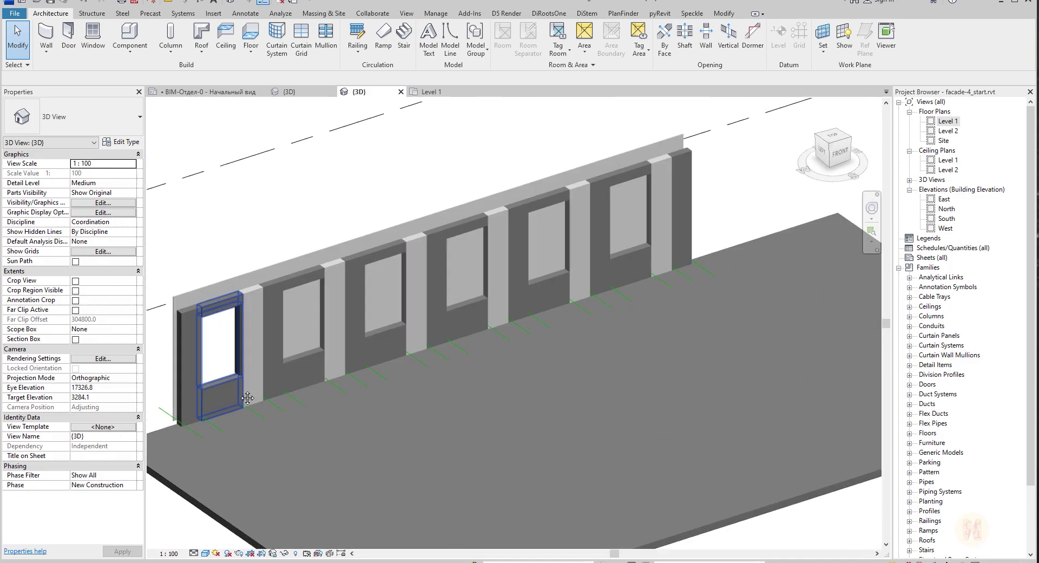
pyautogui.keyDown('shift'); pyautogui.moveTo(248, 398); pyautogui.dragTo(626, 303, button='middle'); pyautogui.keyUp('shift')
pyautogui.scroll(4, 525, 296)
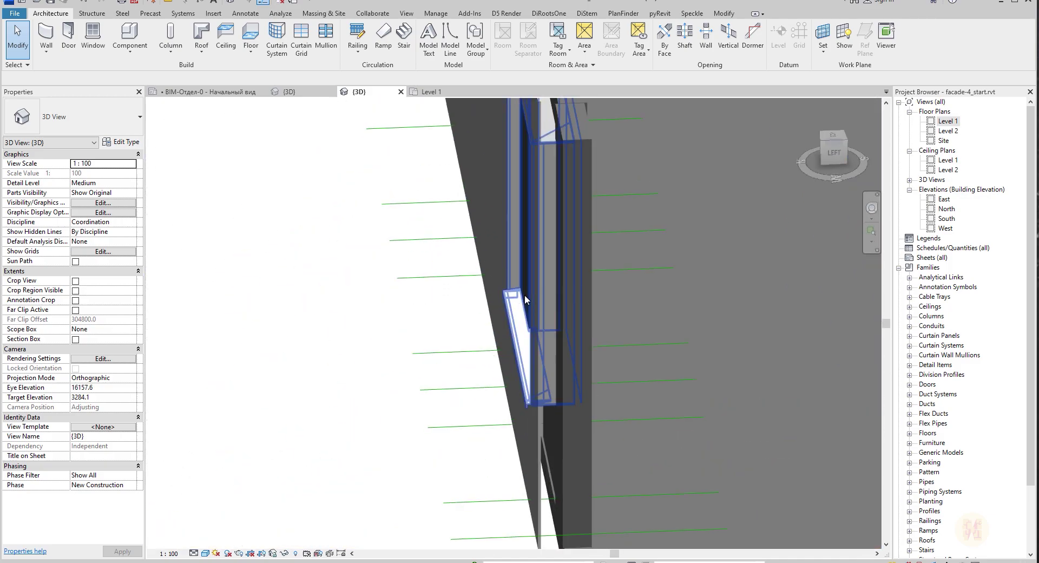
pyautogui.click(524, 297)
pyautogui.keyDown('shift'); pyautogui.moveTo(524, 297); pyautogui.dragTo(318, 312, button='middle'); pyautogui.keyUp('shift')
pyautogui.scroll(2, 545, 350)
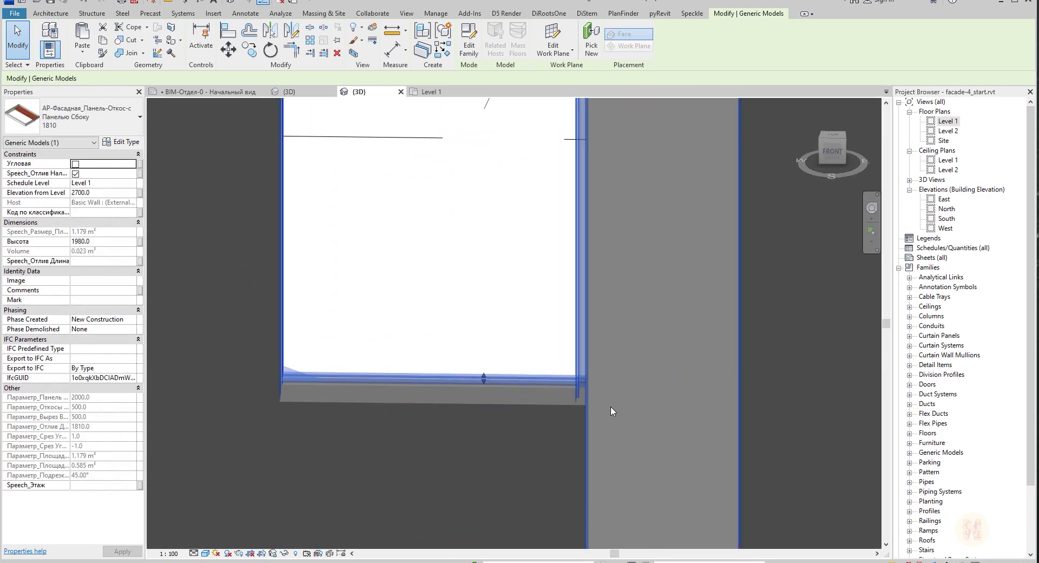
pyautogui.keyDown('shift'); pyautogui.moveTo(613, 412); pyautogui.dragTo(589, 413, button='middle'); pyautogui.keyUp('shift')
pyautogui.press('Escape')
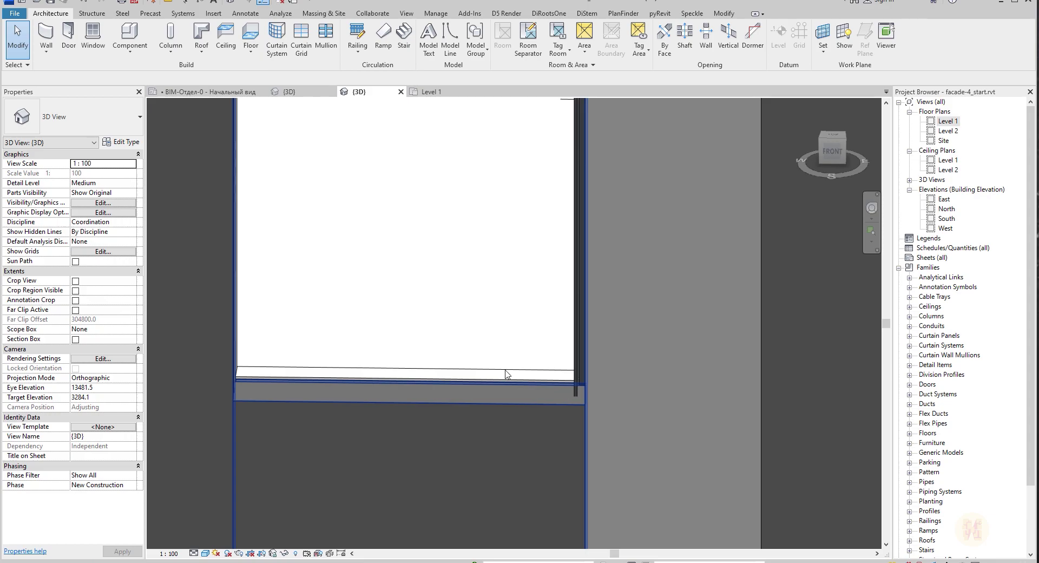
pyautogui.scroll(2, 564, 381)
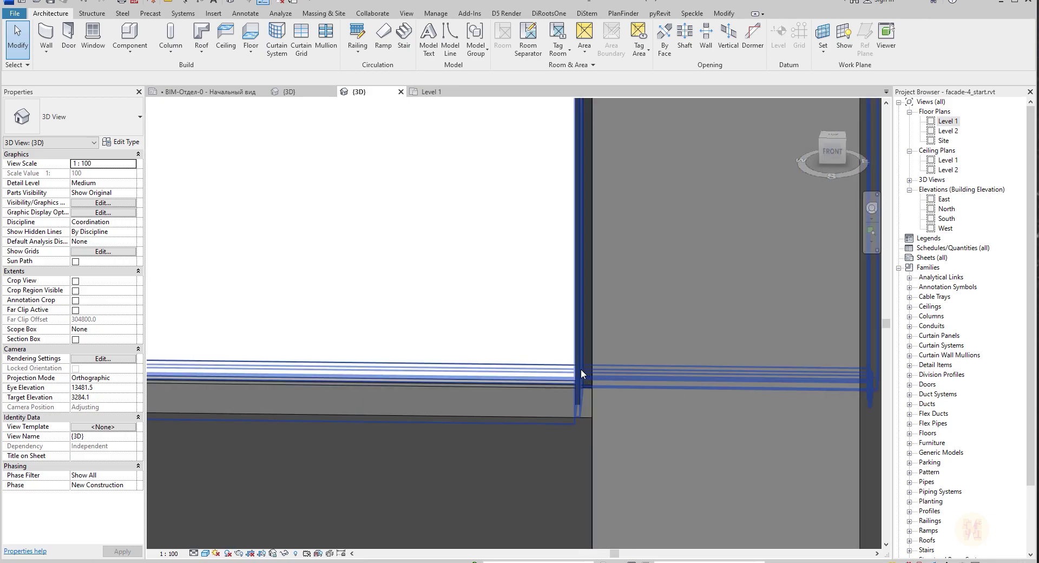
# - Select the reveal panel and examine how its lower corners meet the edges of the bay opening
pyautogui.click(577, 341)
pyautogui.scroll(-3, 584, 341)
pyautogui.moveTo(588, 381); pyautogui.dragTo(545, 334, button='middle')
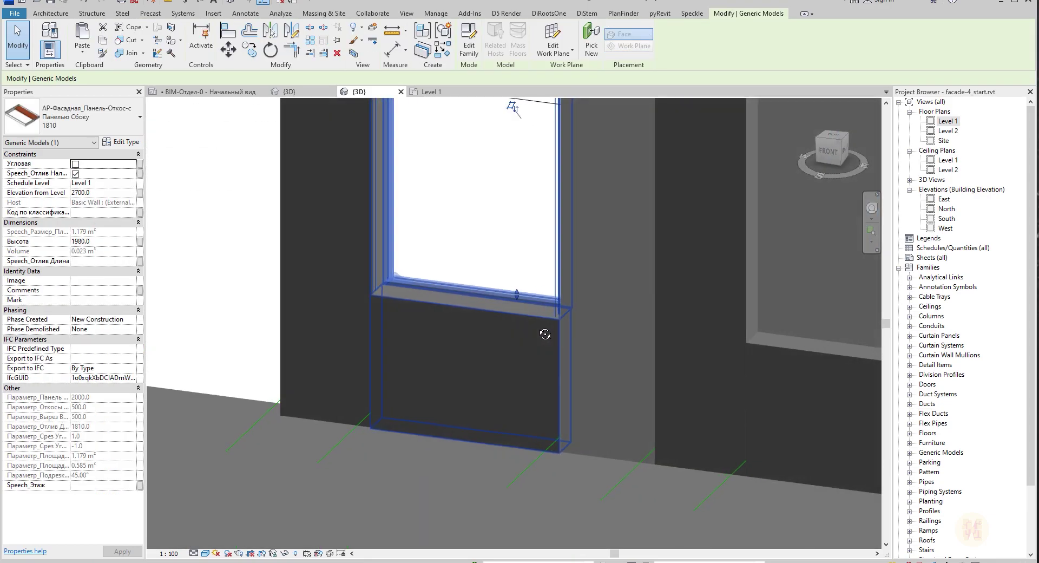
pyautogui.scroll(1, 400, 267)
pyautogui.scroll(6, 399, 267)
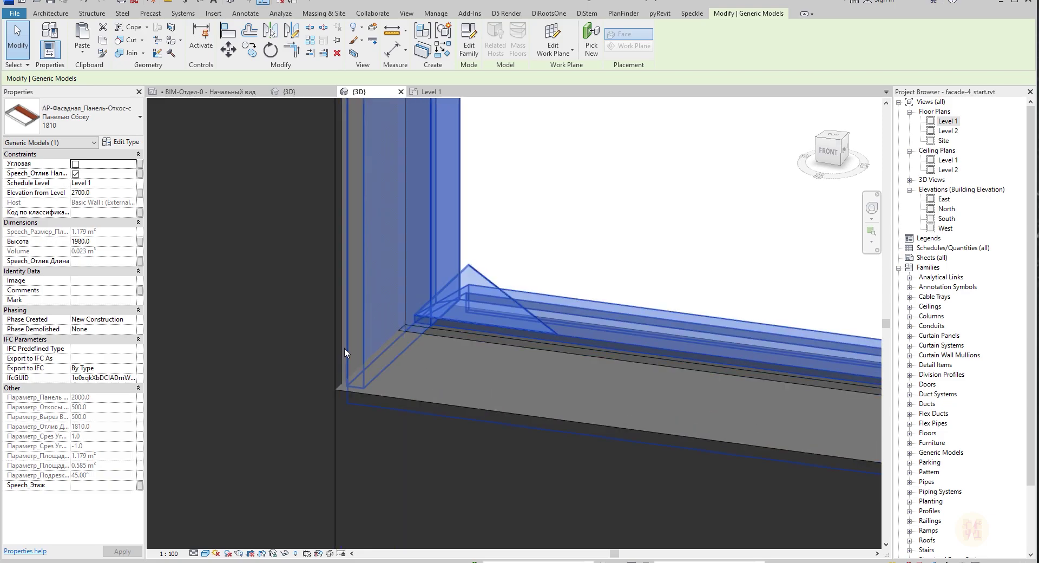
pyautogui.scroll(-1, 347, 328)
pyautogui.scroll(-2, 378, 355)
pyautogui.keyDown('shift'); pyautogui.moveTo(399, 358); pyautogui.dragTo(464, 348, button='middle'); pyautogui.keyUp('shift')
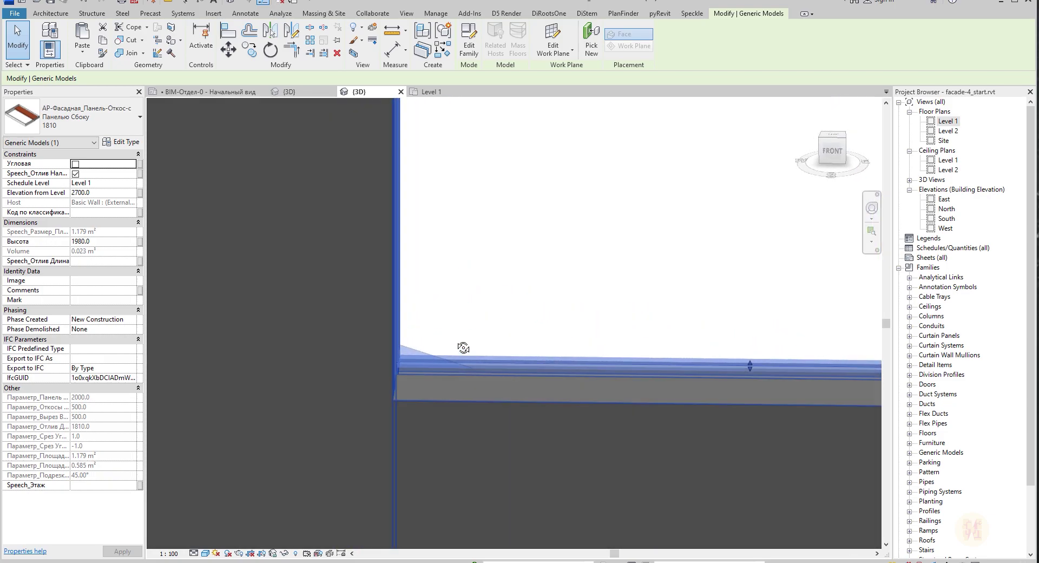
# - Turn the view square to the Front side and move the reveal panel sideways onto the opening's edge beside the pier
pyautogui.click(831, 152)
pyautogui.scroll(-3, 505, 314)
pyautogui.scroll(2, 487, 283)
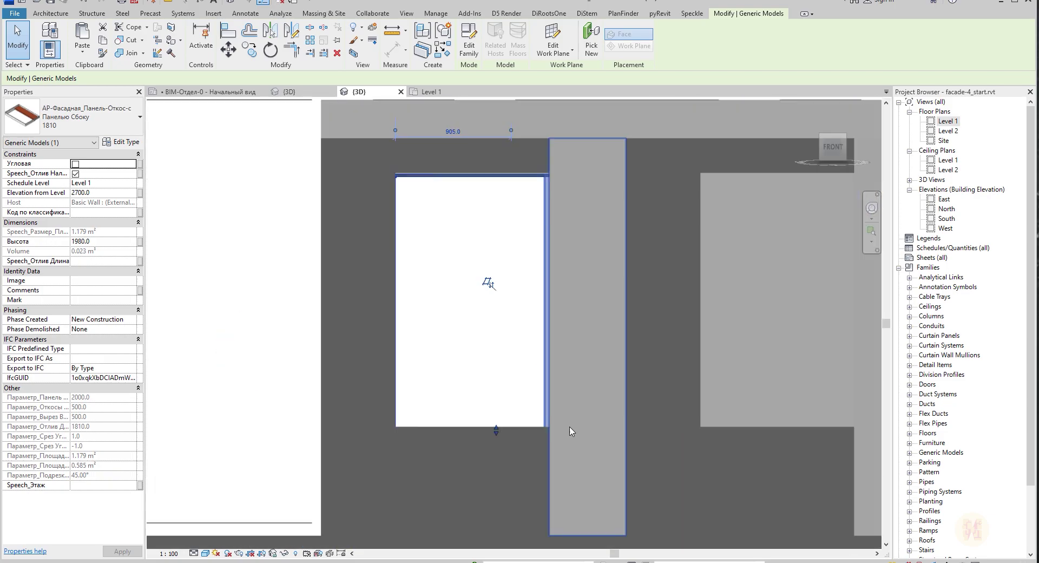
pyautogui.scroll(2, 521, 440)
pyautogui.scroll(2, 590, 405)
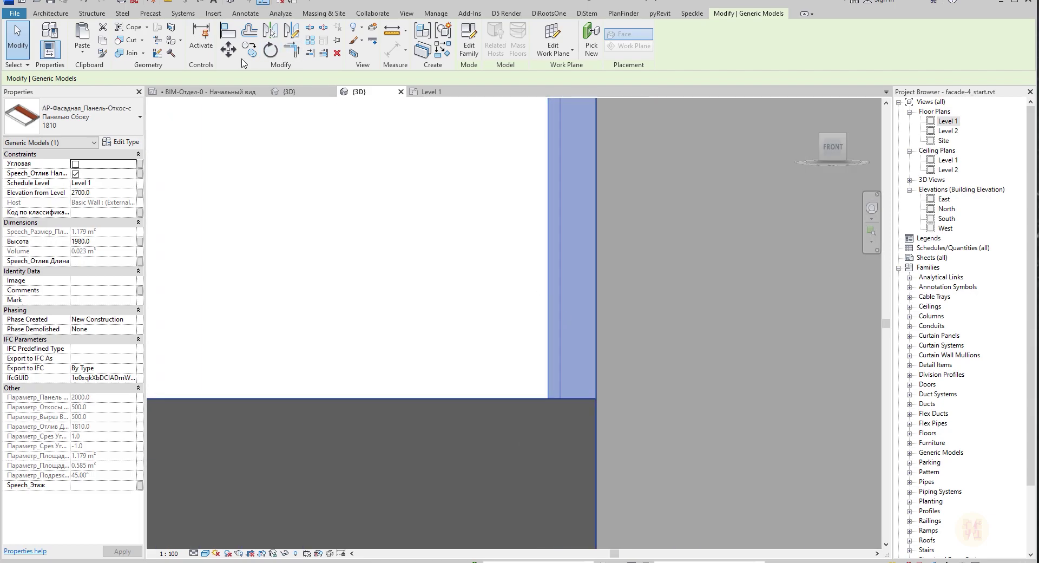
pyautogui.click(228, 50)
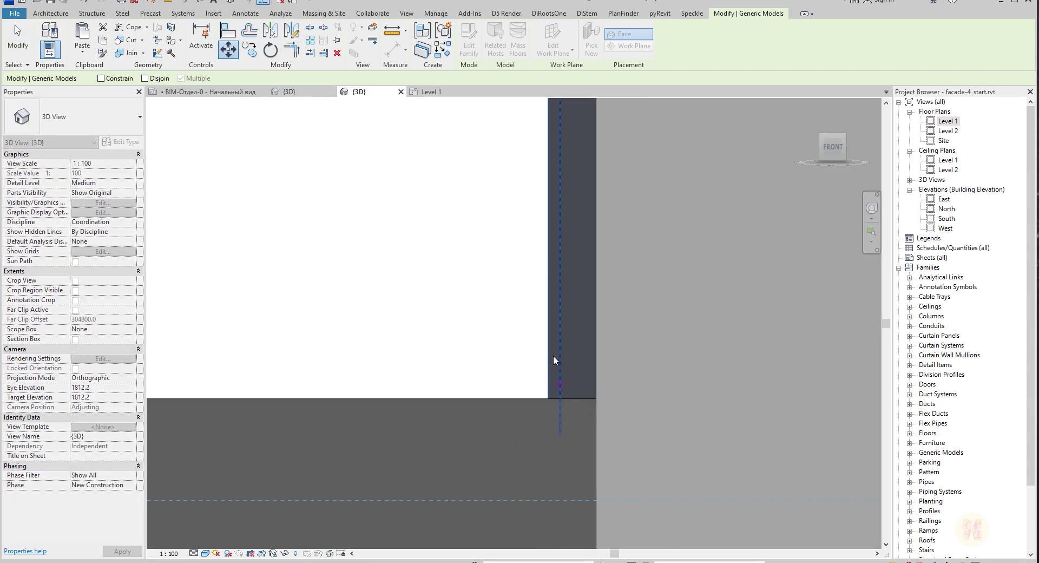
pyautogui.press('Escape')
pyautogui.click(230, 52)
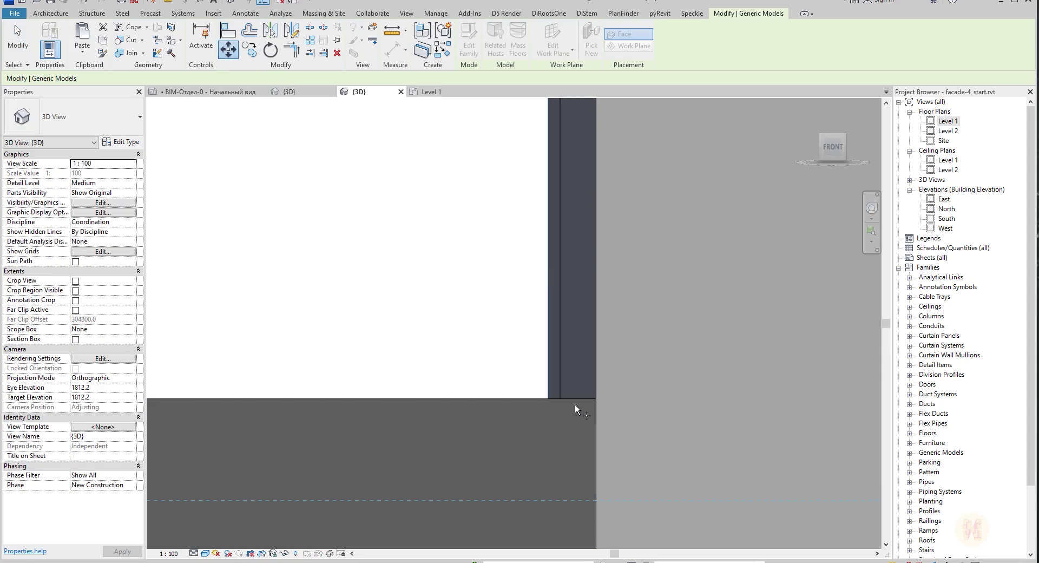
pyautogui.click(598, 399)
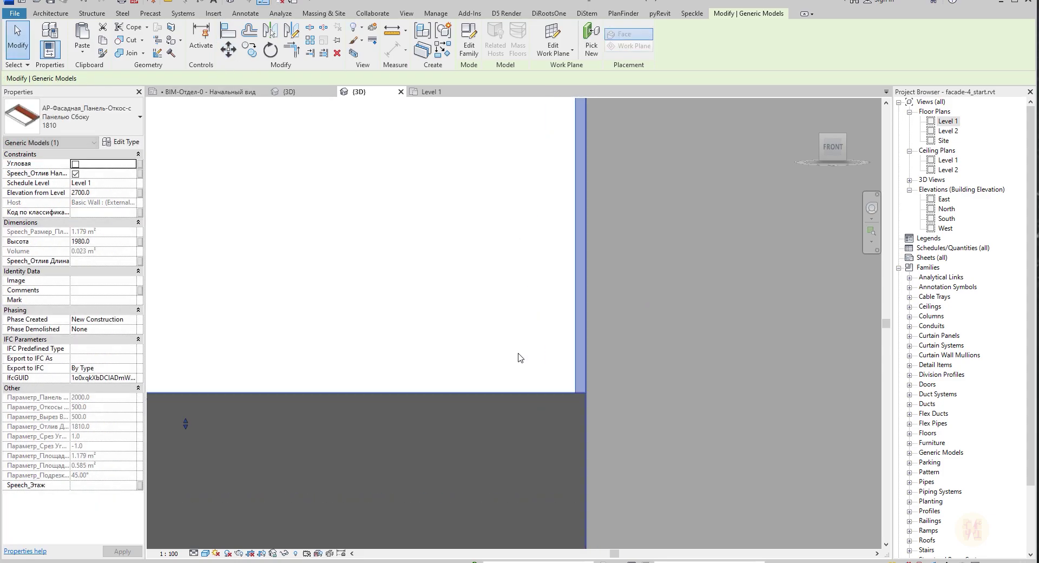
# - Measure the gap between the reveal panel and the opening's opposite side edge at the lower corner
pyautogui.scroll(-4, 521, 355)
pyautogui.moveTo(529, 350); pyautogui.dragTo(615, 352, button='middle')
pyautogui.press('Escape')
pyautogui.scroll(3, 357, 359)
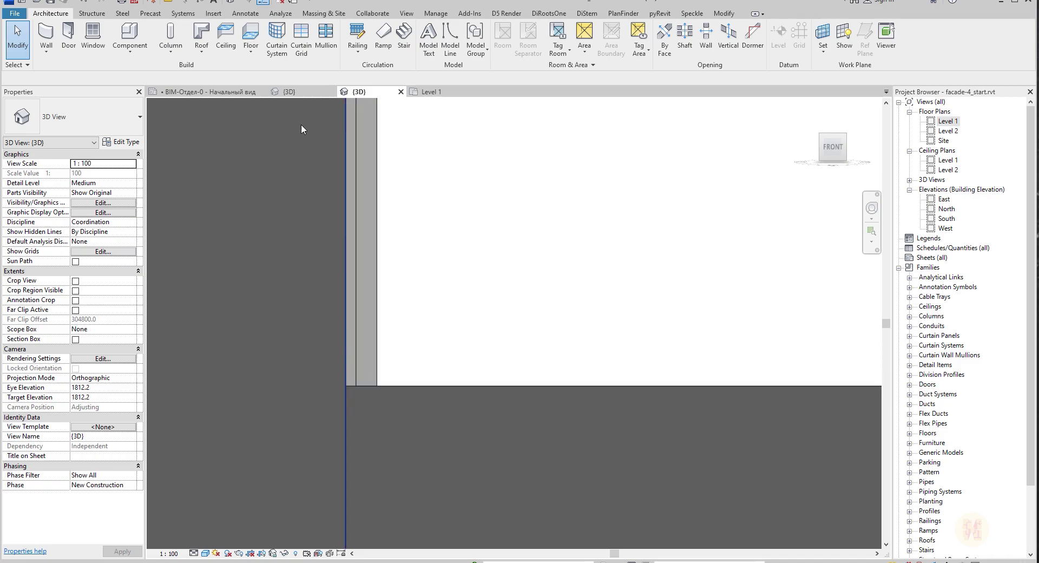
pyautogui.press('m')
pyautogui.press('e')
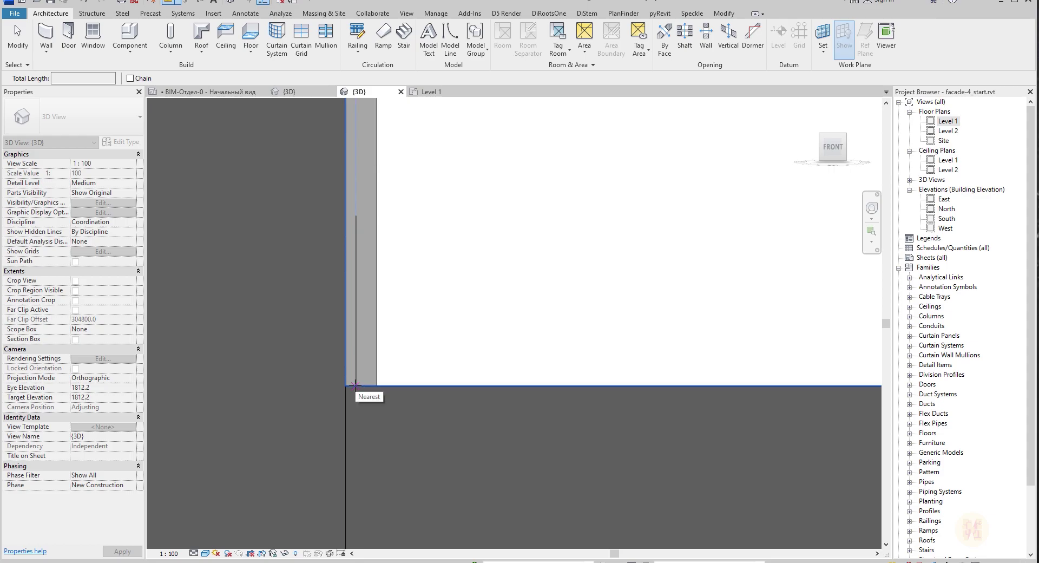
pyautogui.click(355, 385)
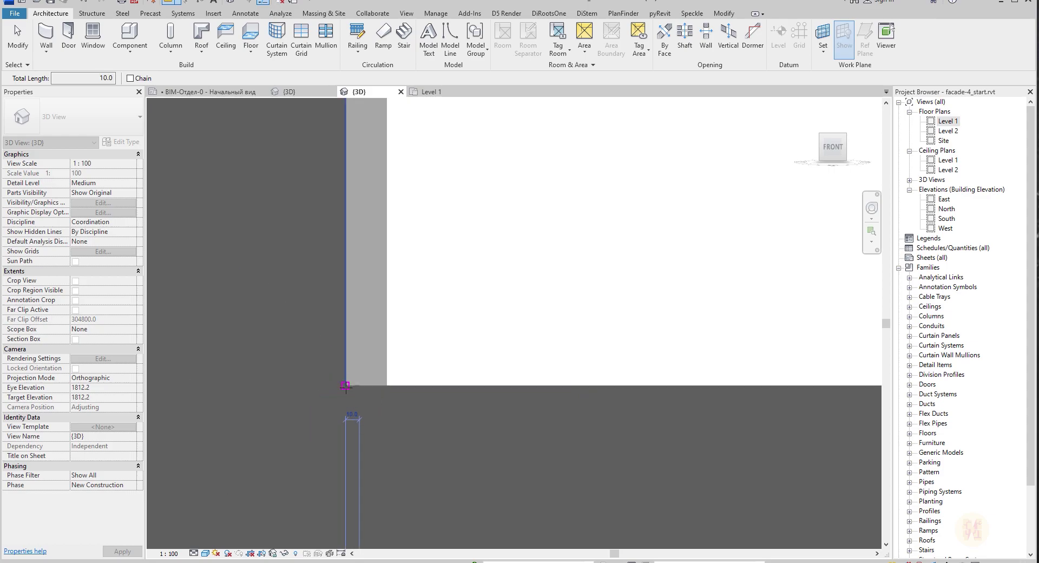
pyautogui.press('Escape')
pyautogui.press('Escape')
# - Review the dimension parameters of the reveal panel's type 1810 without changing them
pyautogui.click(378, 335)
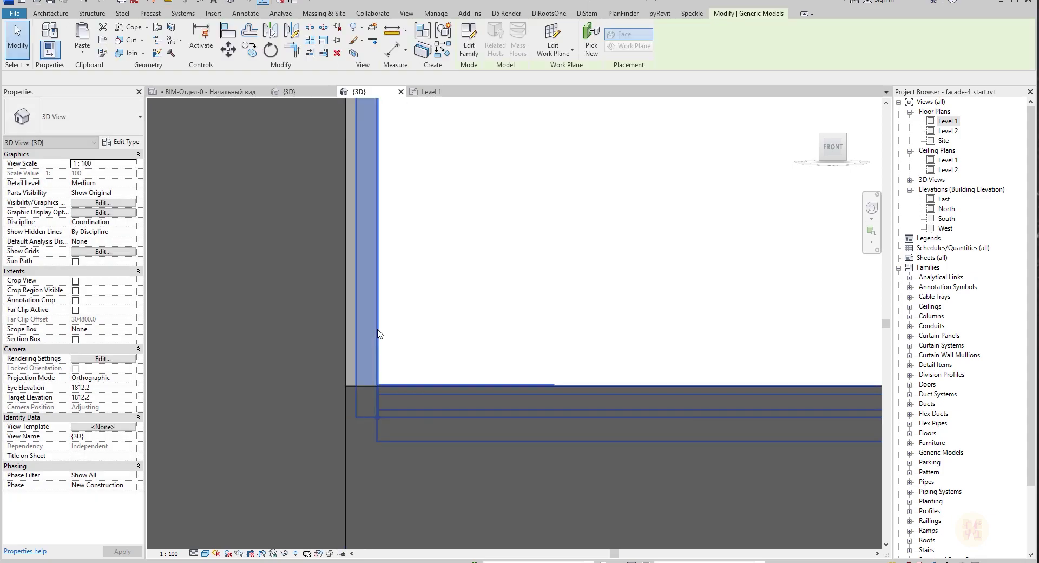
pyautogui.scroll(-2, 436, 317)
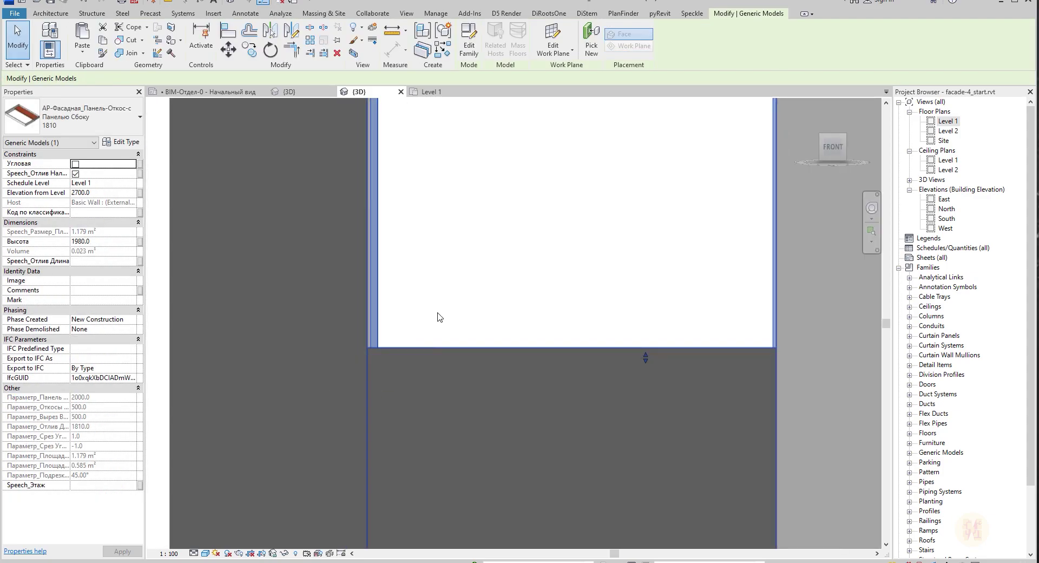
pyautogui.click(116, 141)
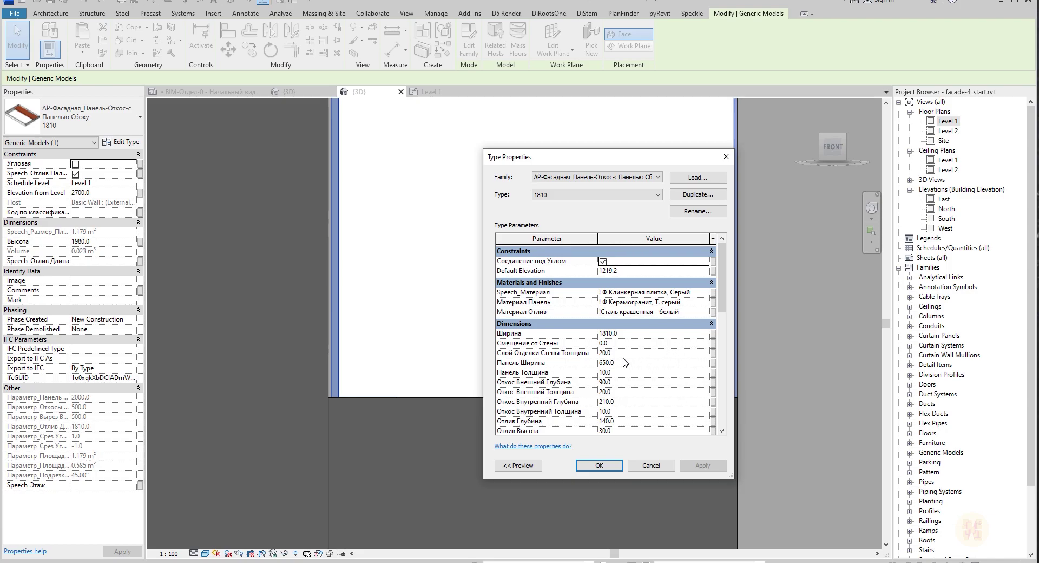
pyautogui.scroll(-1, 725, 295)
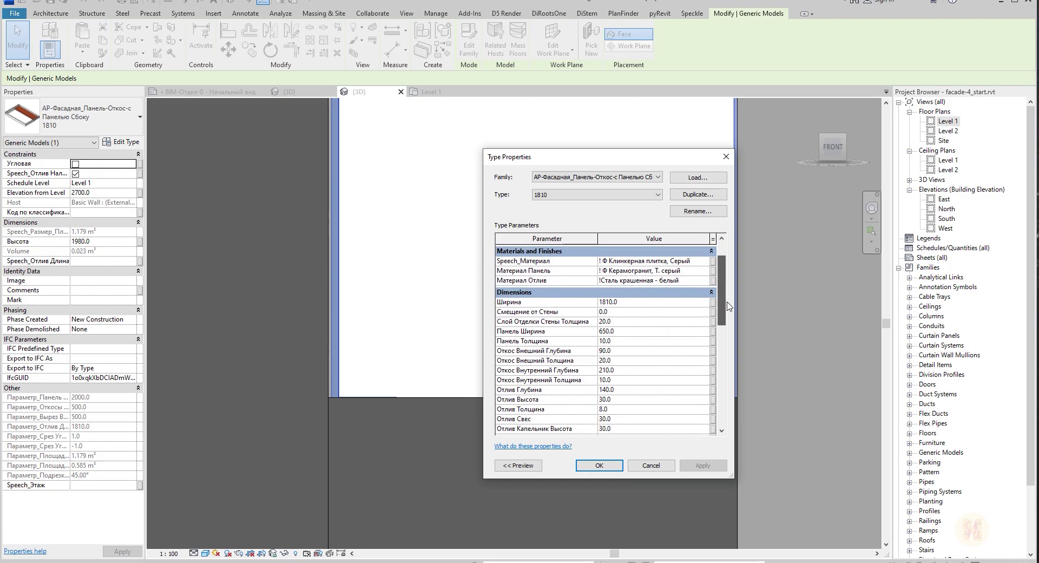
pyautogui.moveTo(729, 307); pyautogui.dragTo(731, 317)
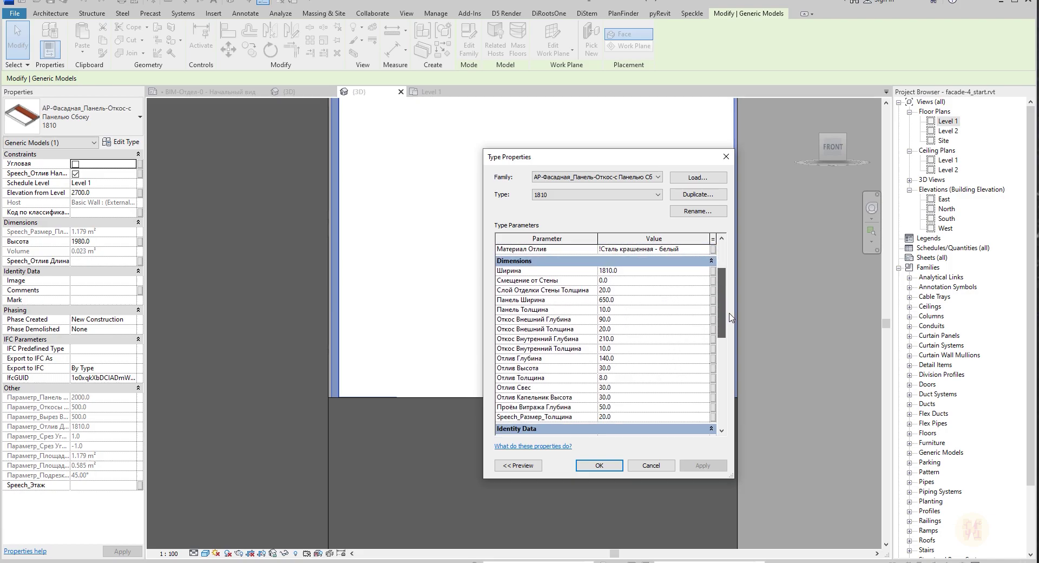
pyautogui.click(726, 157)
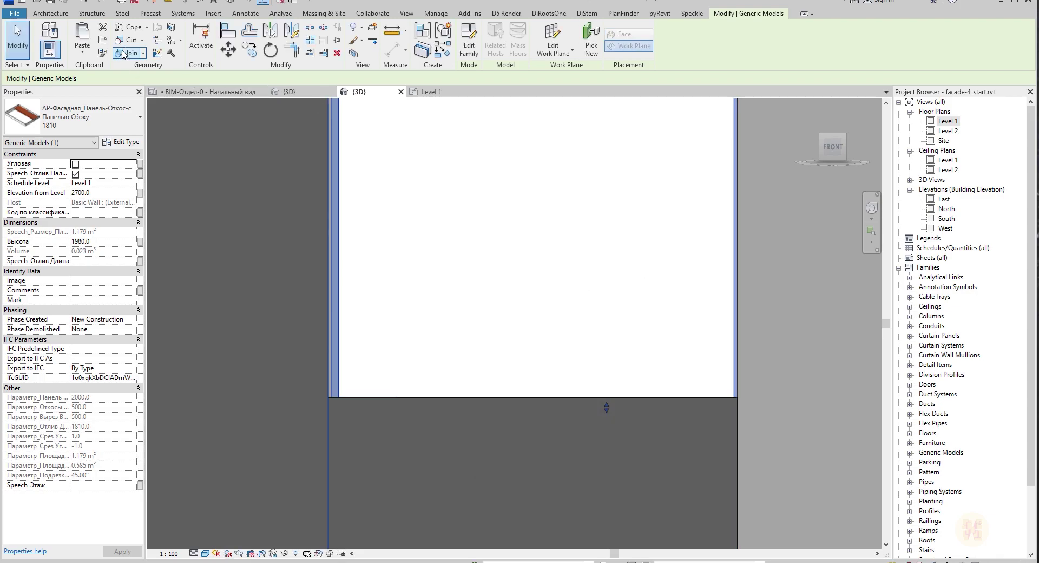
# - Measure the thickness of the reveal strip at the lower corner of the opening
pyautogui.click(387, 34)
pyautogui.scroll(4, 377, 396)
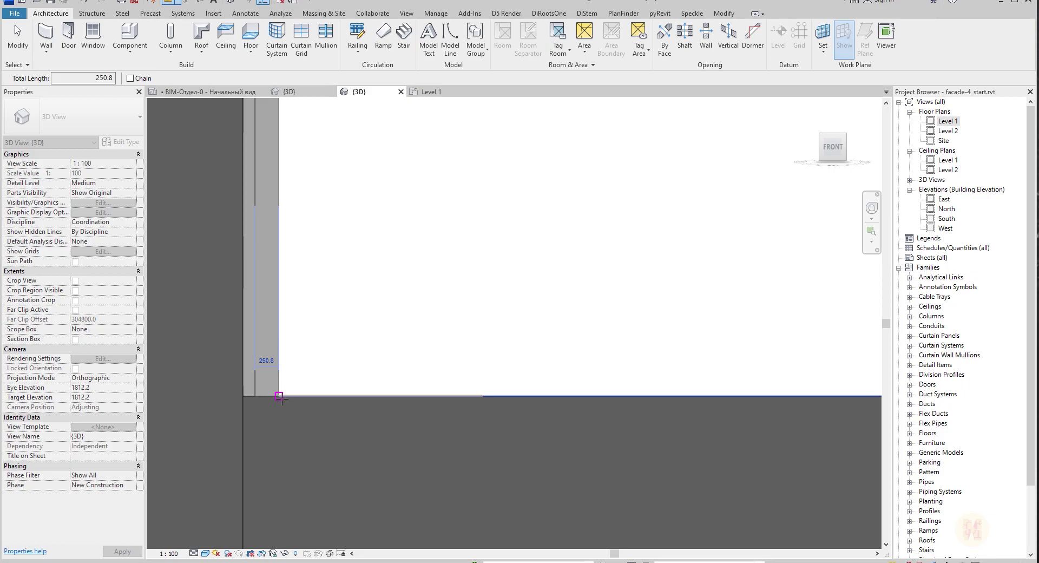
pyautogui.click(276, 382)
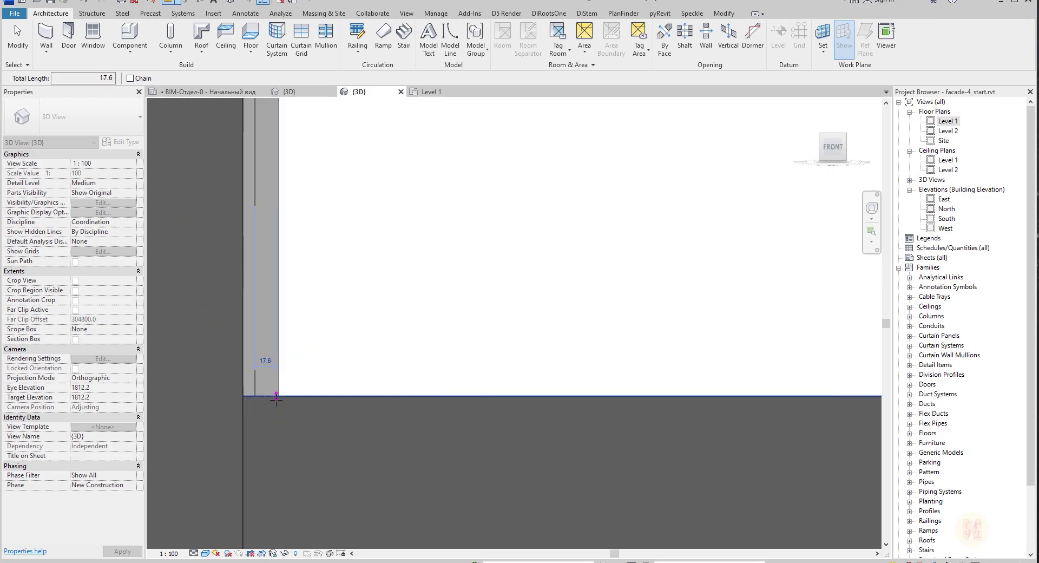
pyautogui.press('Escape')
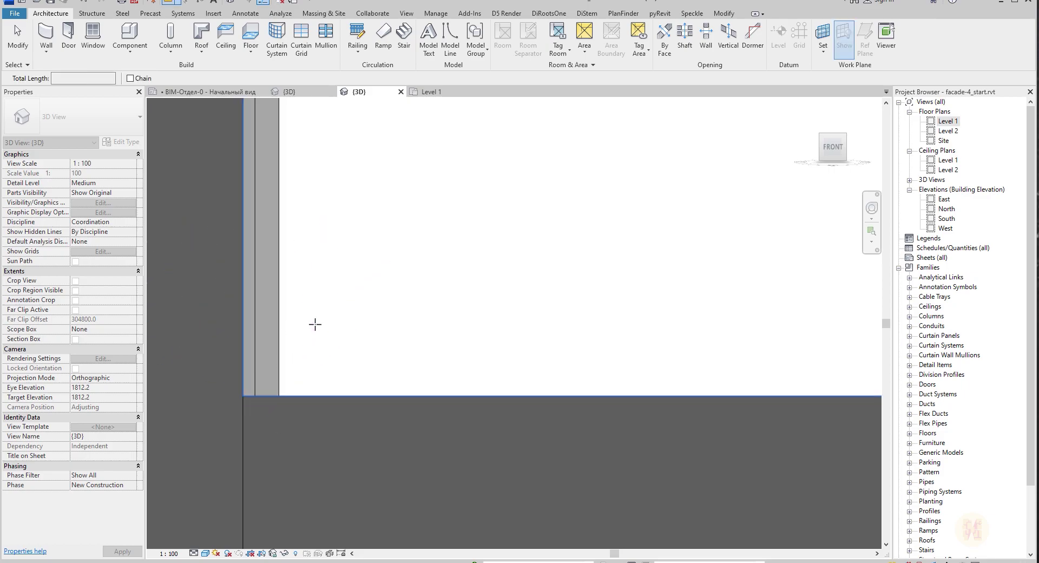
pyautogui.scroll(-2, 292, 306)
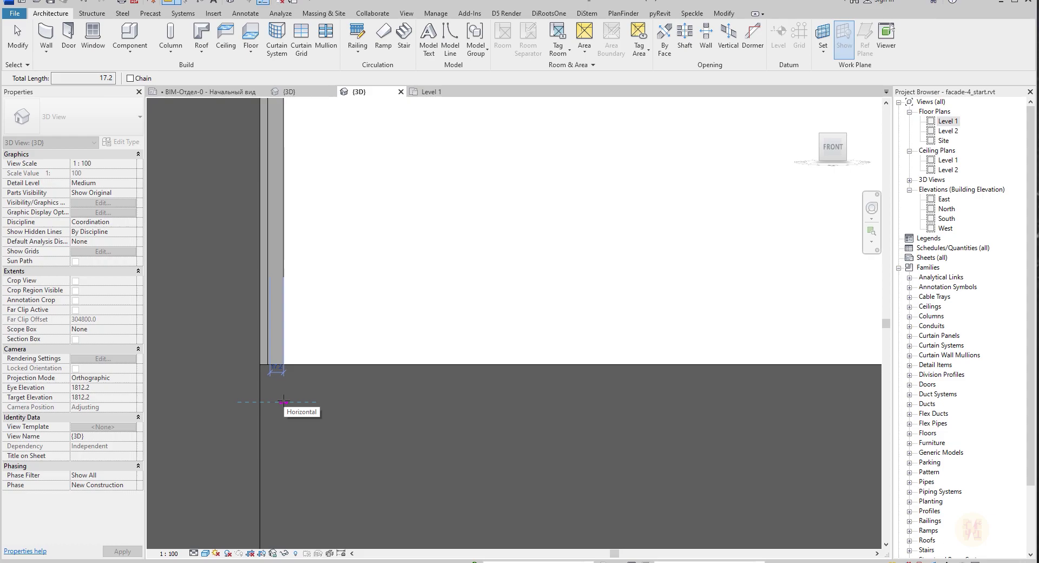
# - Increase the reveal thickness in the panel's type parameters and move the panel's lower corner onto the opening's lower corner
pyautogui.click(260, 306)
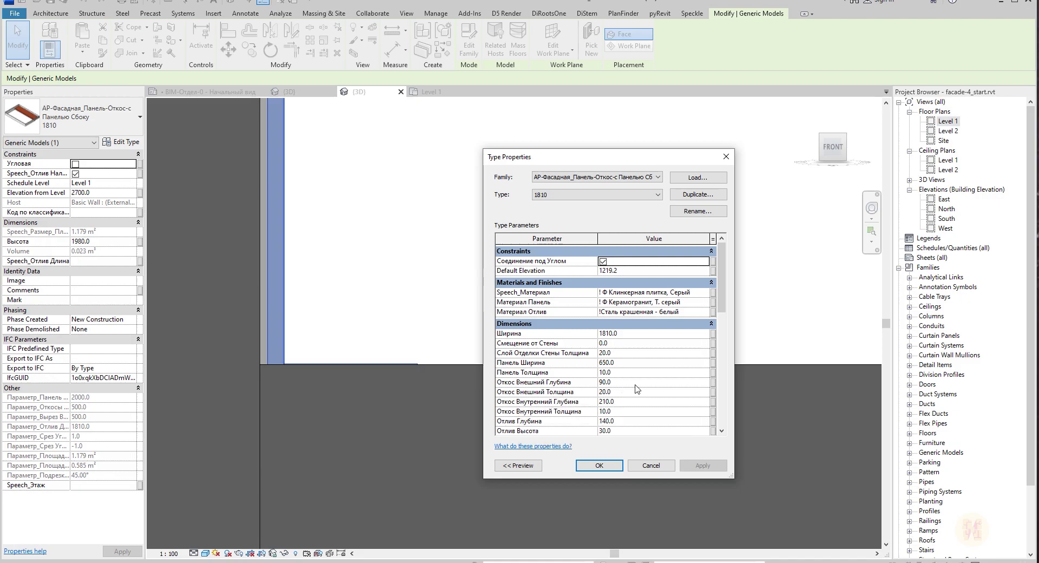
pyautogui.scroll(-4, 596, 390)
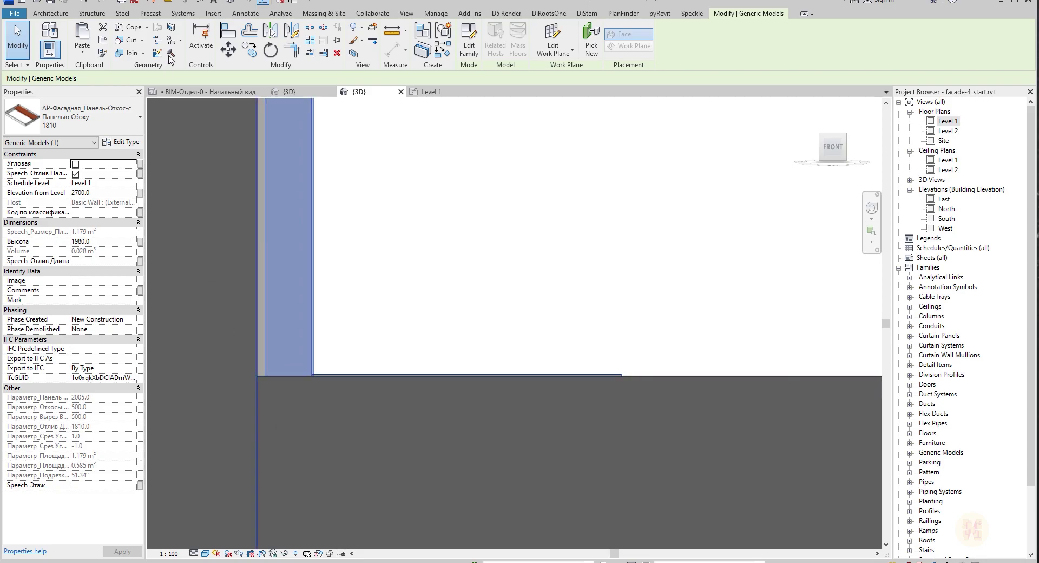
pyautogui.press('m')
pyautogui.press('v')
pyautogui.scroll(2, 257, 406)
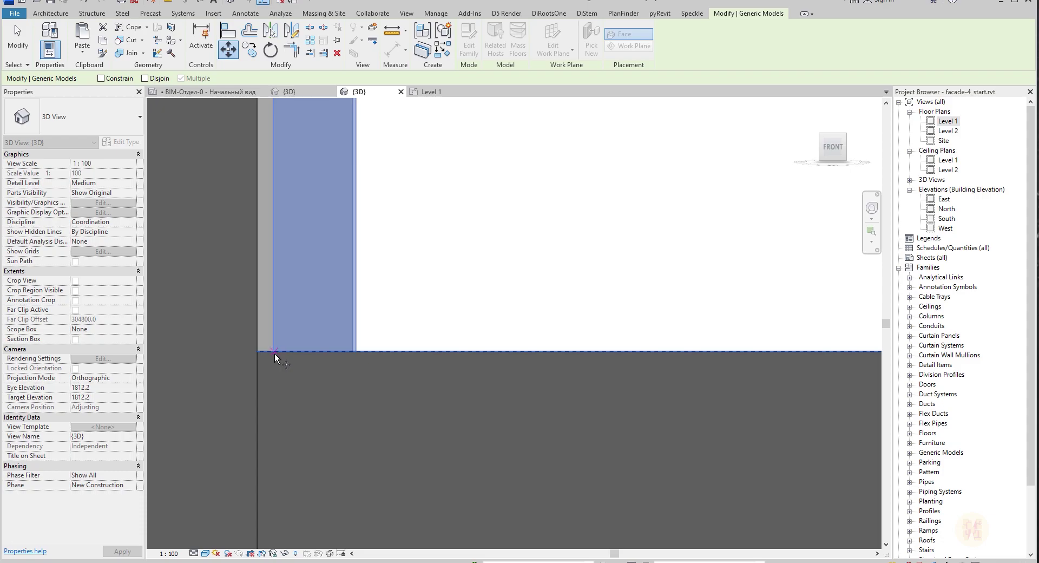
pyautogui.click(275, 352)
pyautogui.click(258, 351)
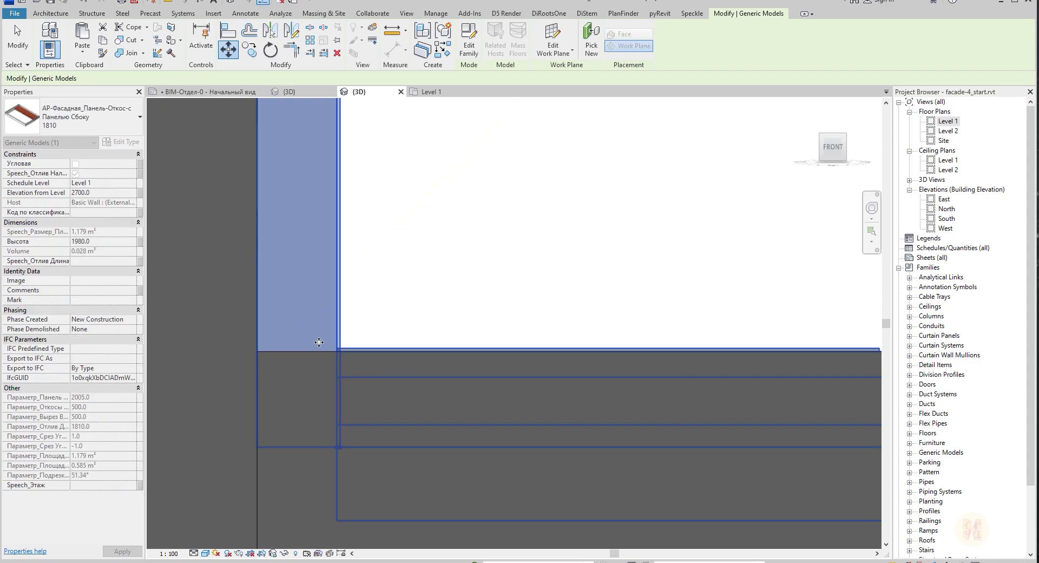
# - Examine the moved reveal panel's fit along both sides of the end bay opening
pyautogui.scroll(-4, 327, 348)
pyautogui.press('Escape')
pyautogui.scroll(-2, 340, 349)
pyautogui.scroll(1, 641, 357)
pyautogui.moveTo(757, 351); pyautogui.dragTo(683, 350, button='middle')
pyautogui.scroll(4, 667, 342)
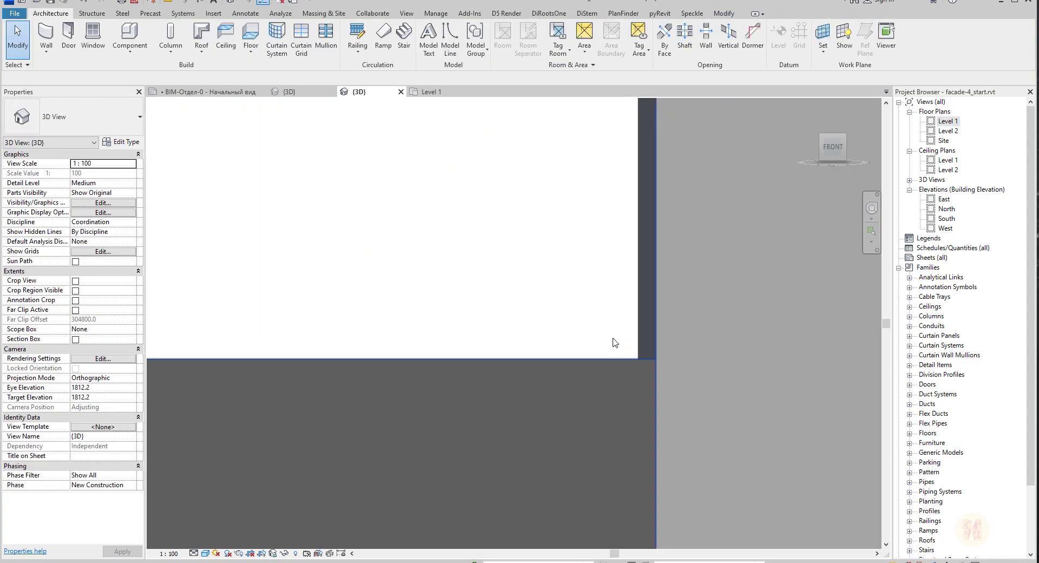
pyautogui.scroll(-7, 619, 349)
pyautogui.scroll(-3, 569, 407)
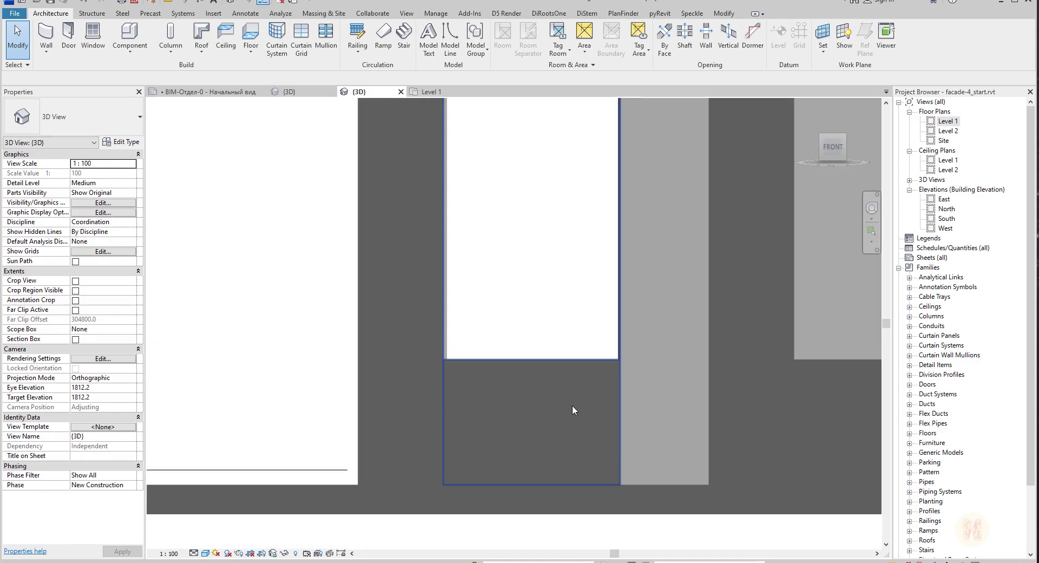
# - Examine the two reveal panels and the rectangular panel in the cladding wall from outside, checking each one's properties
pyautogui.keyDown('shift'); pyautogui.moveTo(568, 407); pyautogui.dragTo(801, 406, button='middle'); pyautogui.keyUp('shift')
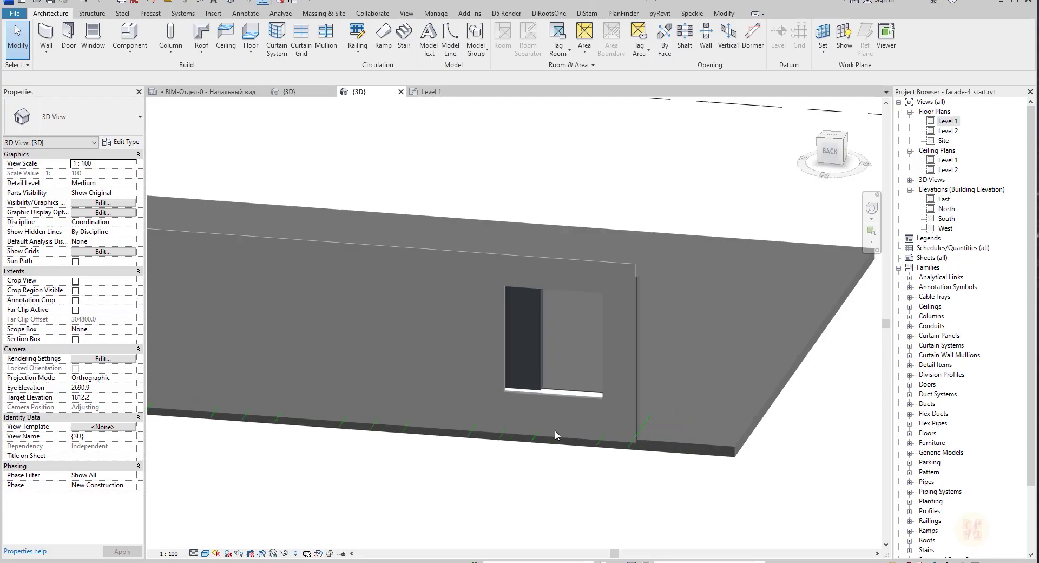
pyautogui.keyDown('shift'); pyautogui.moveTo(554, 429); pyautogui.dragTo(586, 357, button='middle'); pyautogui.keyUp('shift')
pyautogui.keyDown('shift'); pyautogui.moveTo(464, 307); pyautogui.dragTo(341, 372, button='middle'); pyautogui.keyUp('shift')
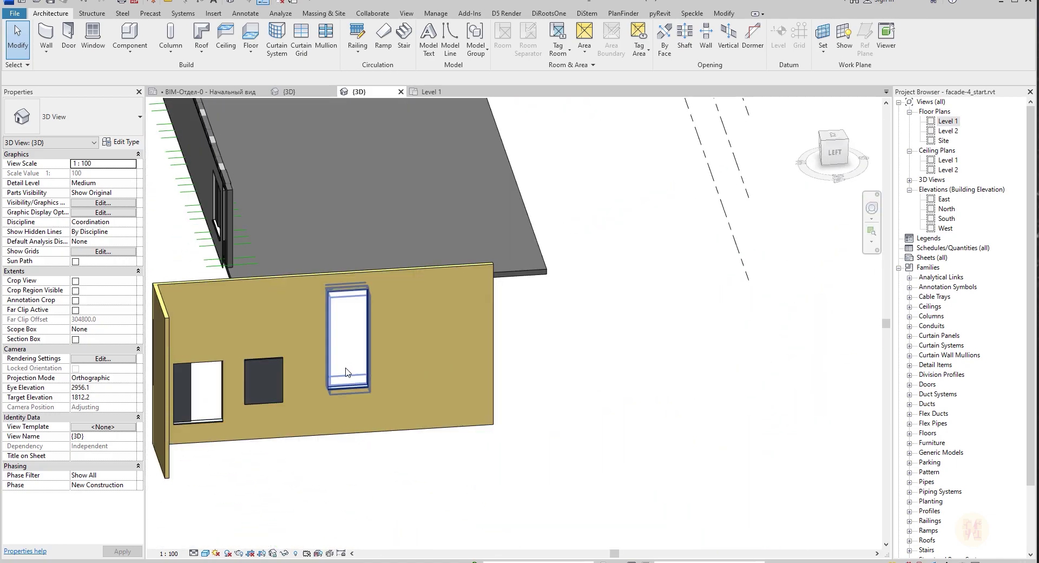
pyautogui.click(347, 372)
pyautogui.moveTo(348, 477); pyautogui.dragTo(418, 469, button='middle')
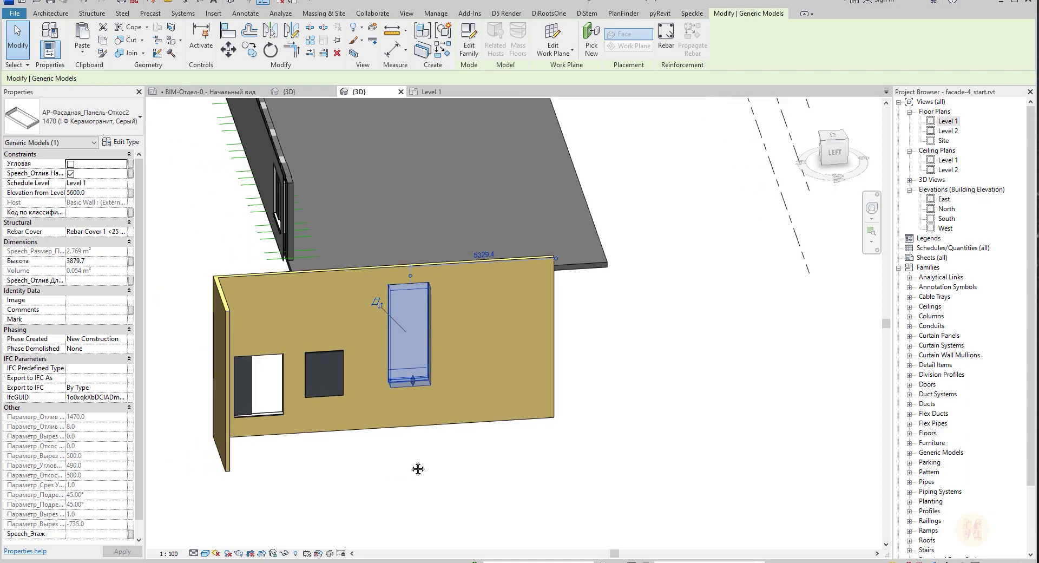
pyautogui.click(454, 492)
pyautogui.click(262, 415)
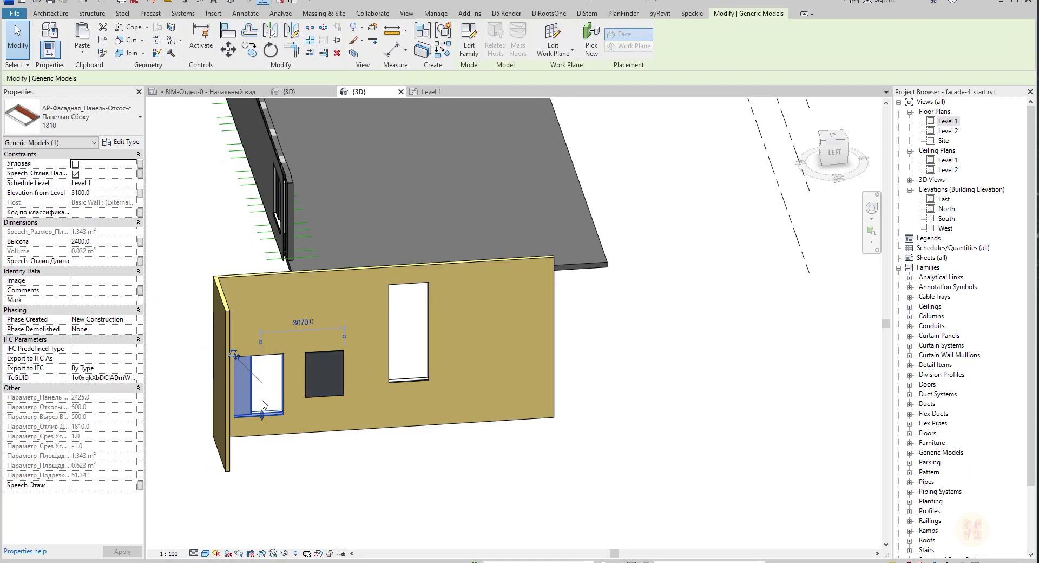
pyautogui.click(330, 392)
pyautogui.click(476, 478)
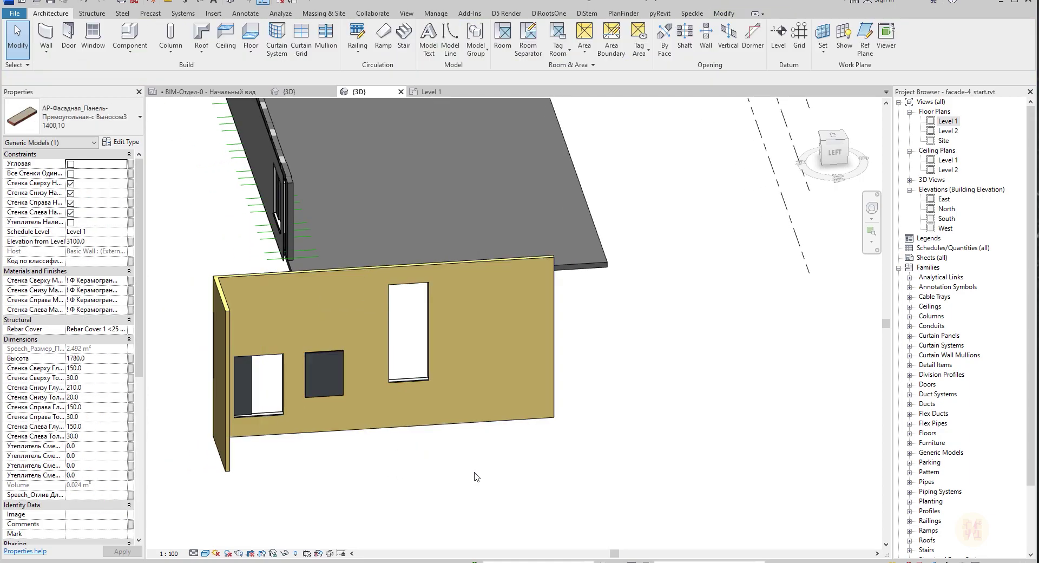
# - Place an АР-Окно-2_Створки window of type (ОО) 1200x1600 (1-Ств-Г, 2-Ств-ЛВ) in the end bay opening from the interior side
pyautogui.scroll(-2, 506, 445)
pyautogui.keyDown('shift'); pyautogui.moveTo(495, 409); pyautogui.dragTo(615, 394, button='middle'); pyautogui.keyUp('shift')
pyautogui.scroll(4, 344, 277)
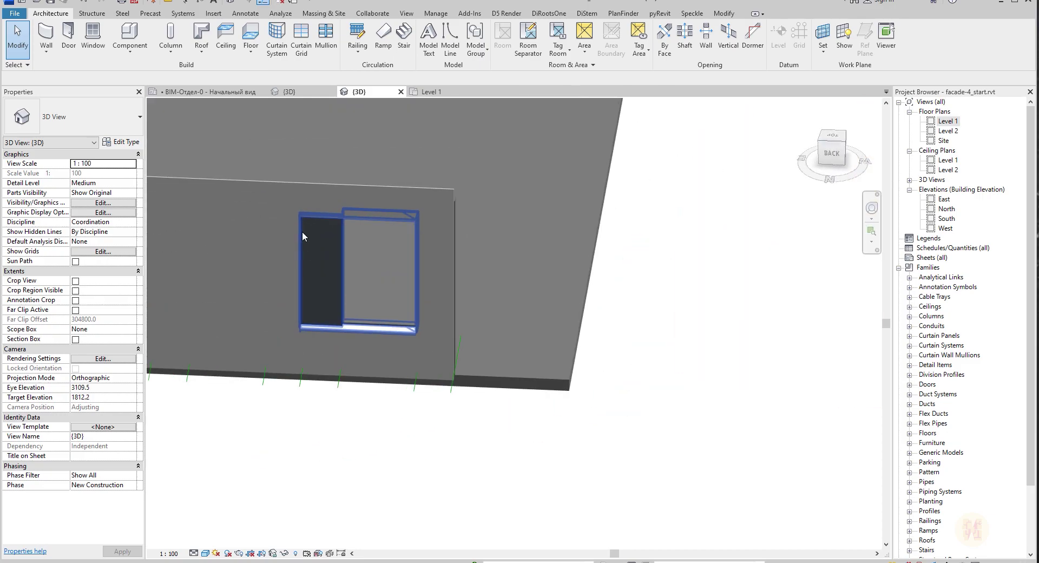
pyautogui.click(92, 37)
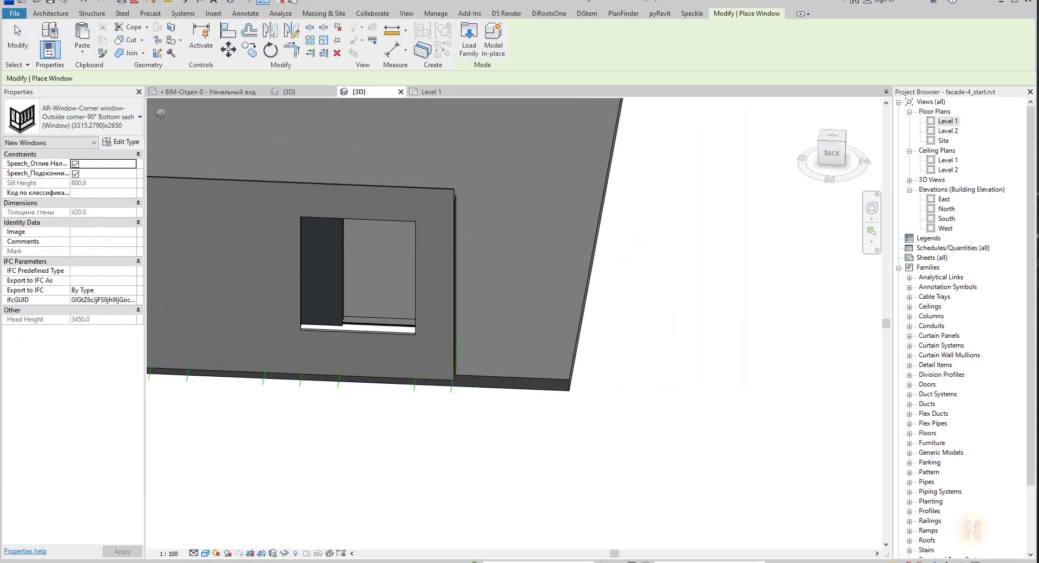
pyautogui.click(114, 118)
pyautogui.scroll(-2, 149, 299)
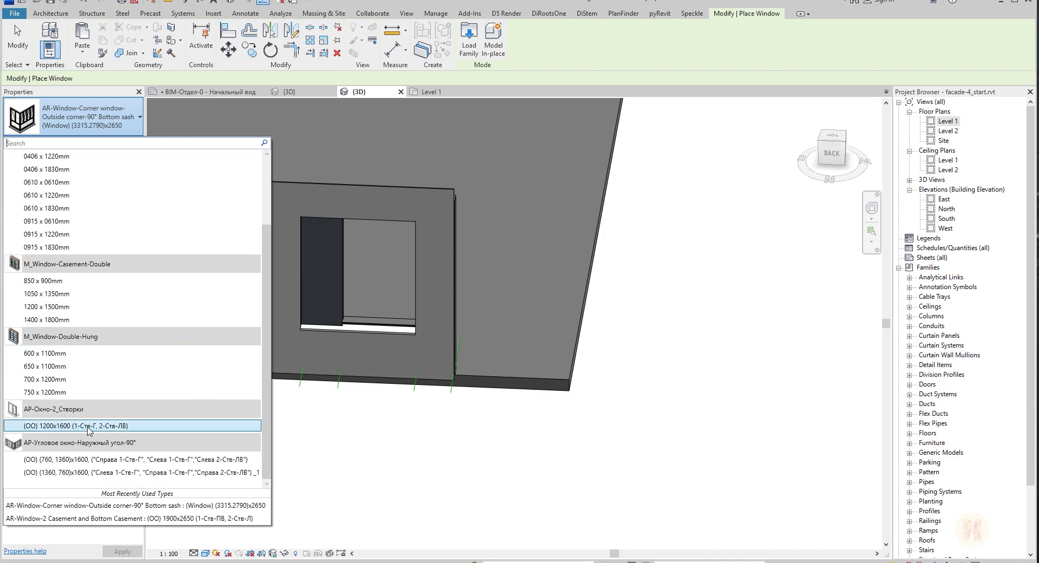
pyautogui.click(95, 426)
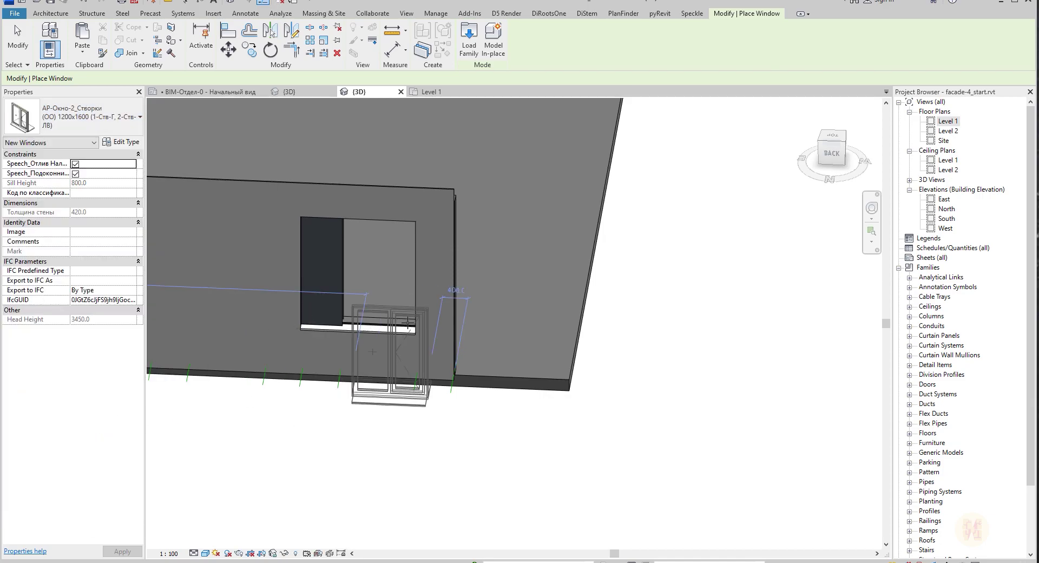
pyautogui.click(380, 275)
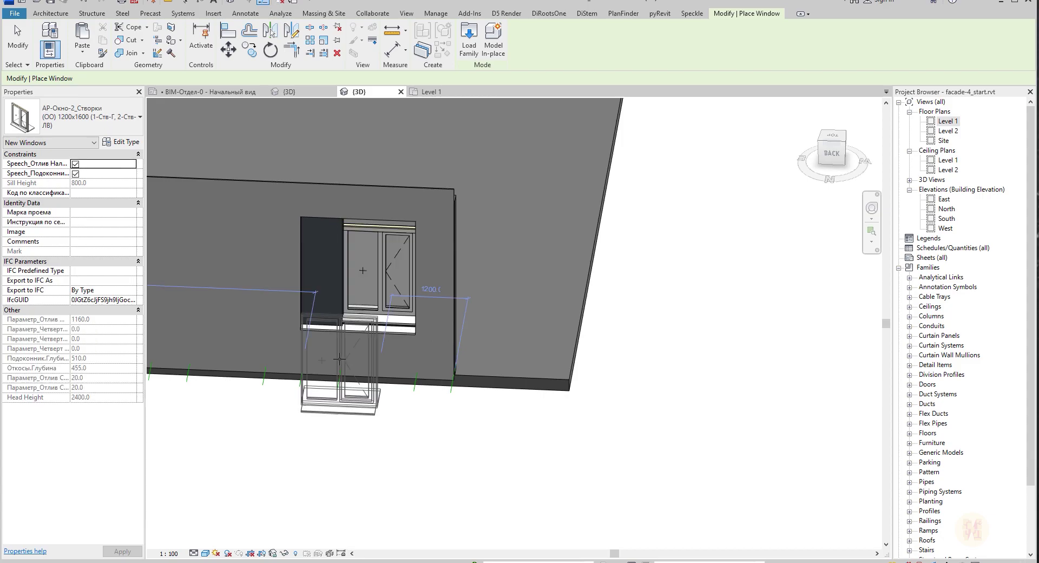
pyautogui.press('Escape')
# - Align the bottom edge of the new window with the reveal panel's lower strip in the back view
pyautogui.scroll(4, 320, 330)
pyautogui.click(832, 154)
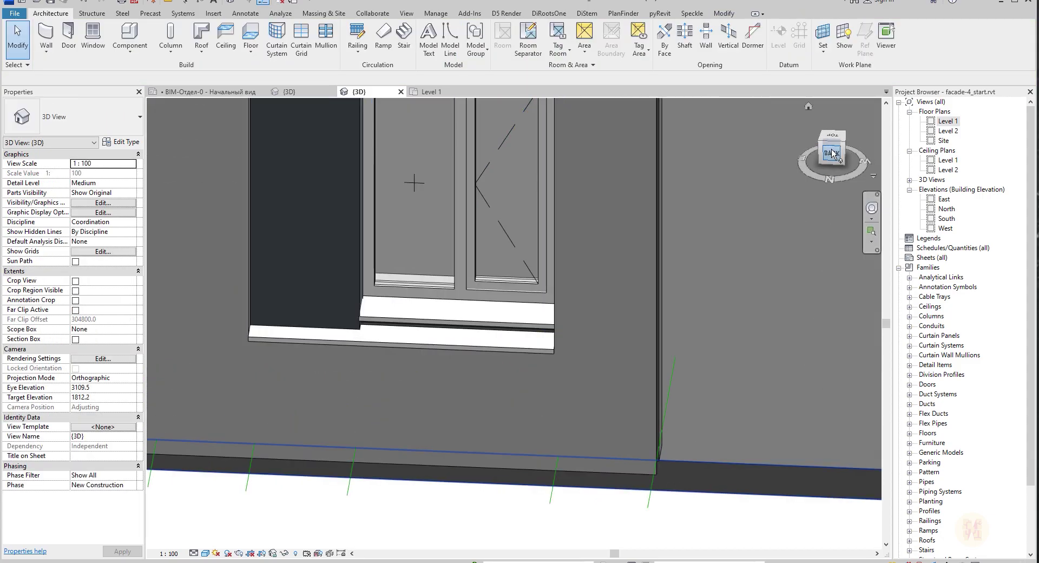
pyautogui.scroll(8, 494, 348)
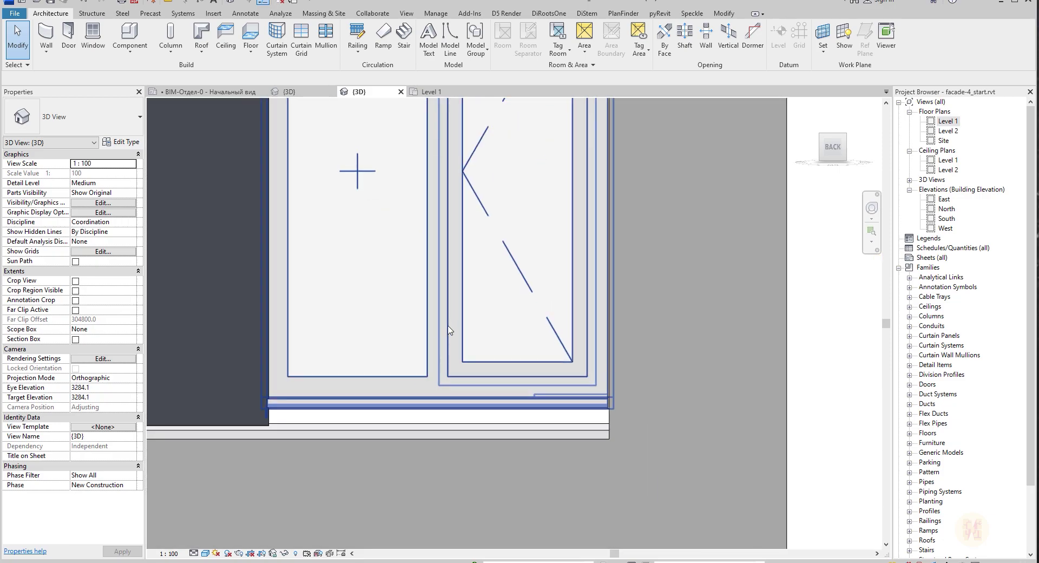
pyautogui.click(448, 326)
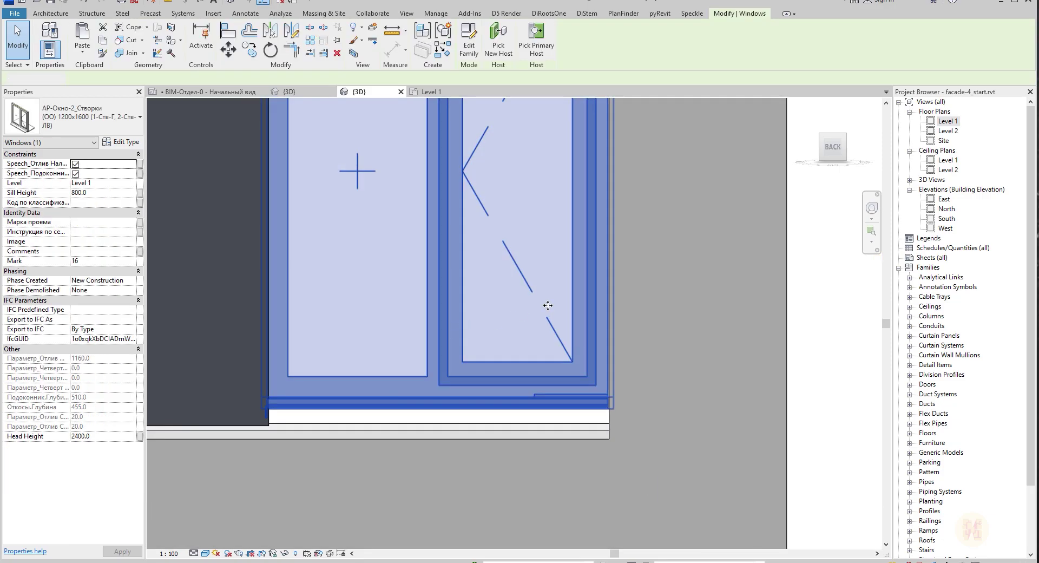
pyautogui.press('Escape')
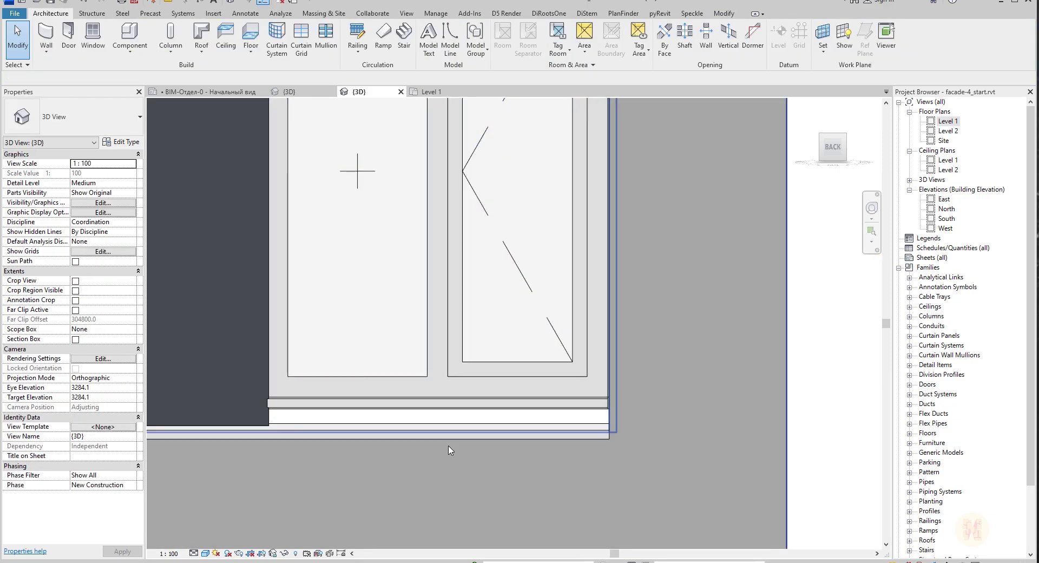
pyautogui.press('a')
pyautogui.press('l')
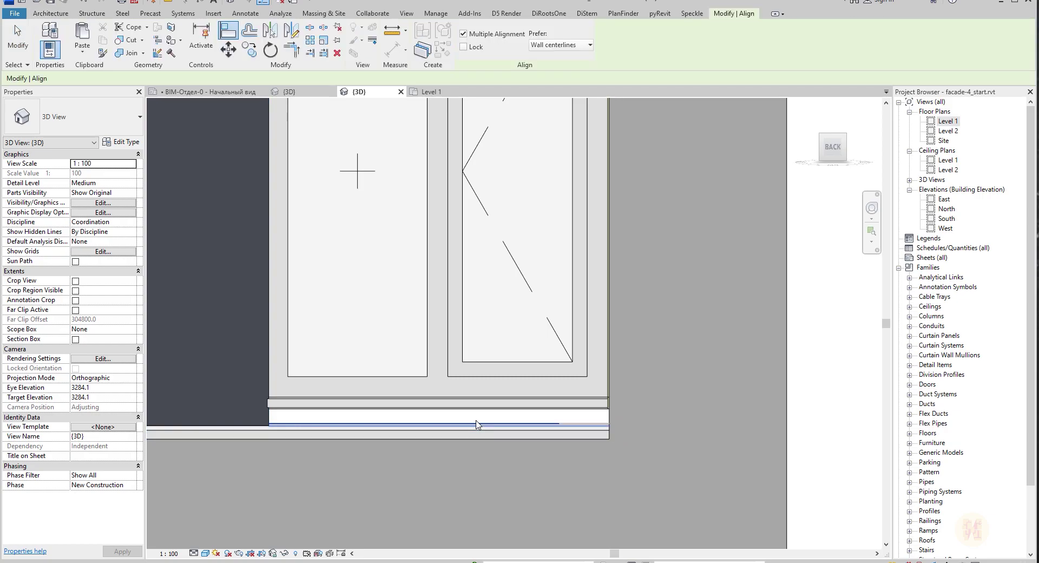
pyautogui.press('Tab')
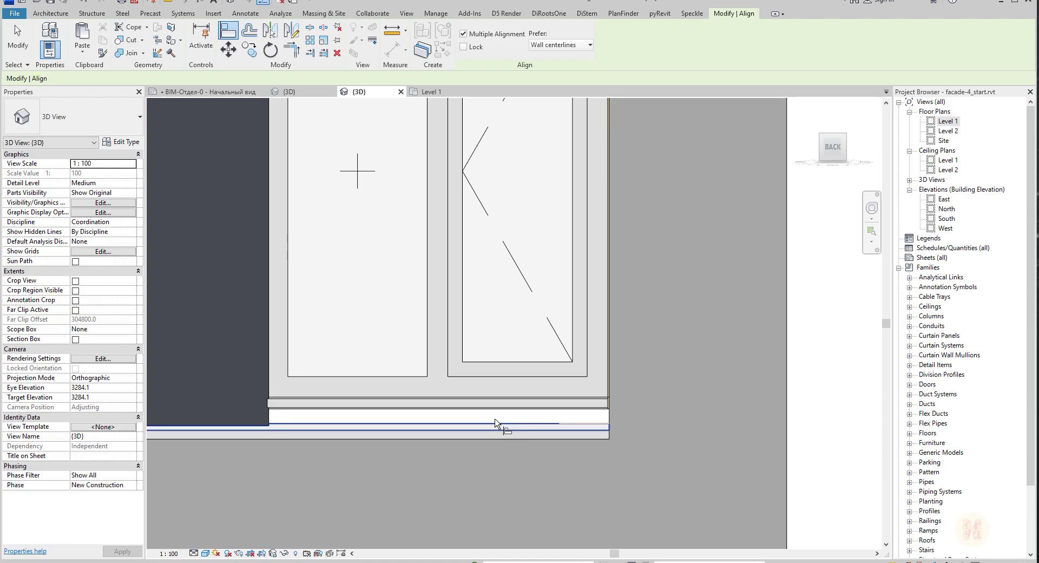
pyautogui.click(496, 423)
pyautogui.click(503, 401)
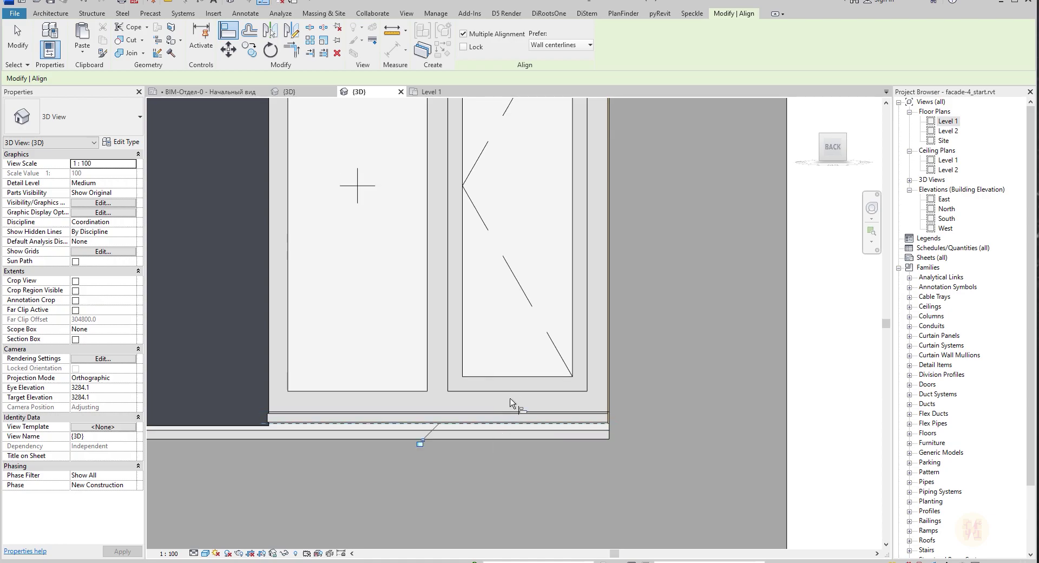
# - Move the window sideways so that the outer side of its frame meets the side edge of the bay opening
pyautogui.scroll(3, 577, 386)
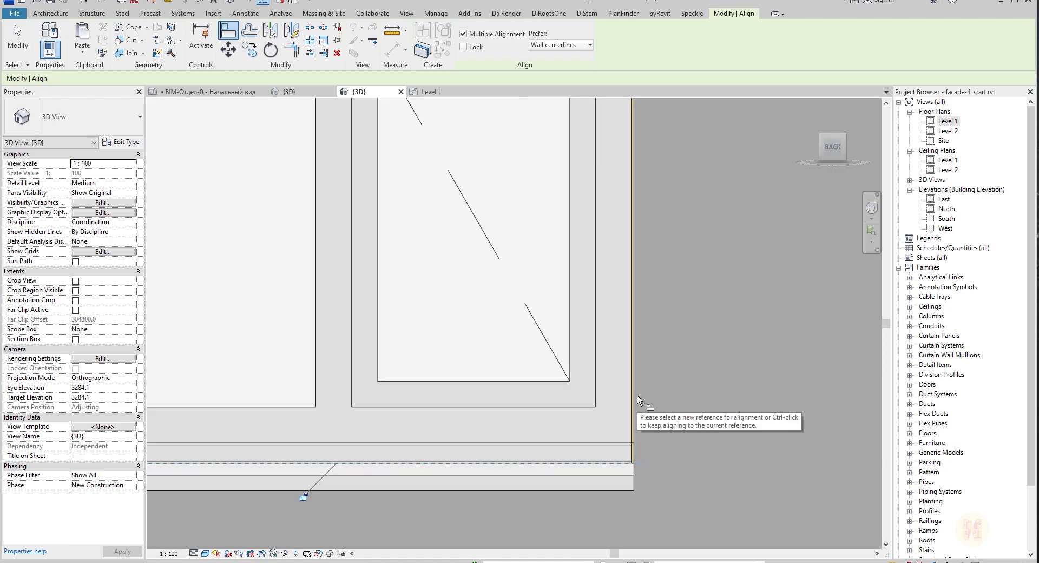
pyautogui.scroll(2, 626, 465)
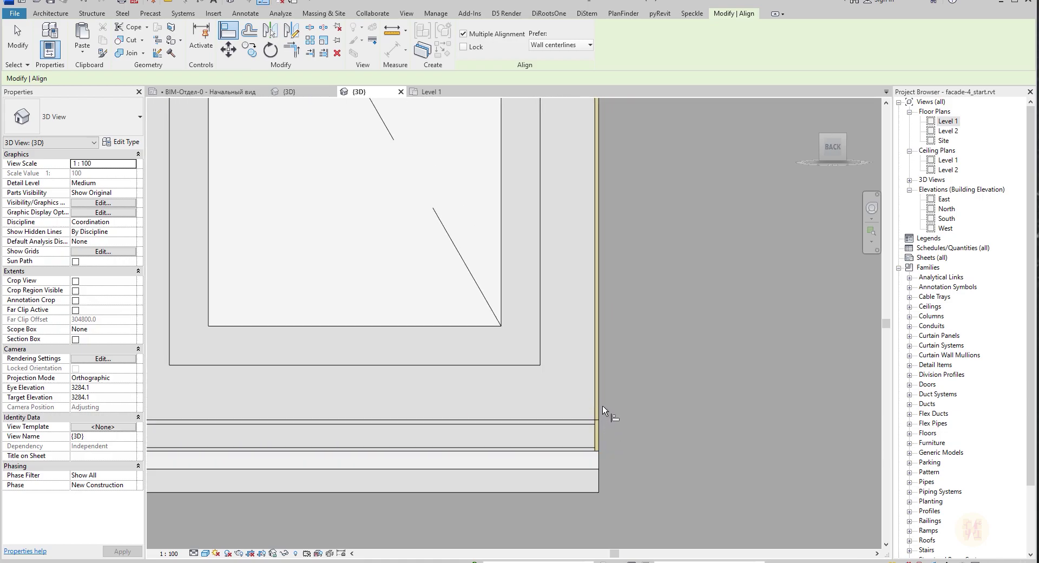
pyautogui.scroll(-3, 601, 409)
pyautogui.moveTo(629, 299); pyautogui.dragTo(613, 536, button='middle')
pyautogui.moveTo(581, 135); pyautogui.dragTo(576, 363, button='middle')
pyautogui.press('Escape')
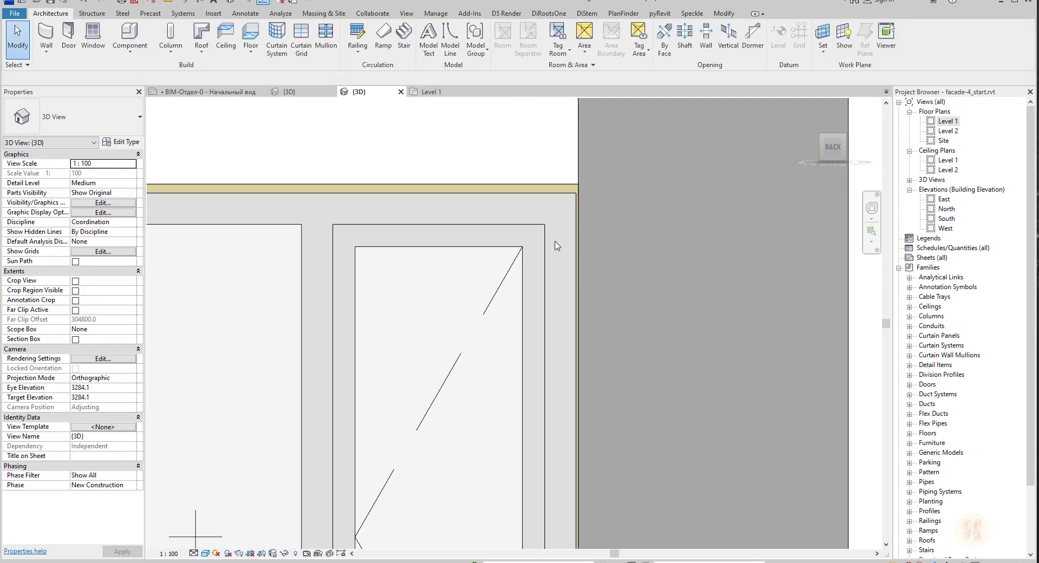
pyautogui.click(558, 246)
pyautogui.scroll(2, 460, 149)
pyautogui.click(227, 56)
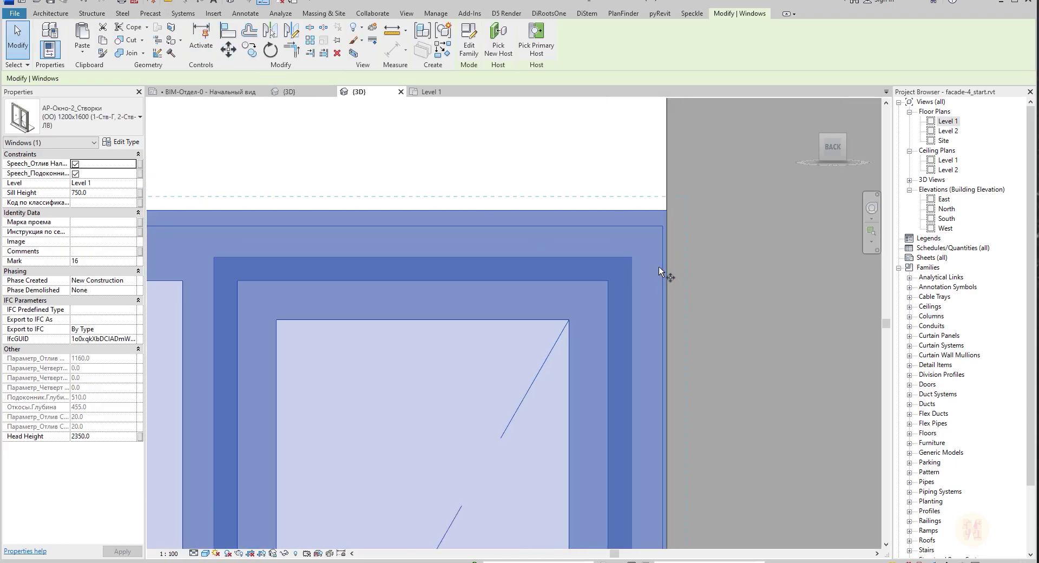
pyautogui.scroll(3, 658, 266)
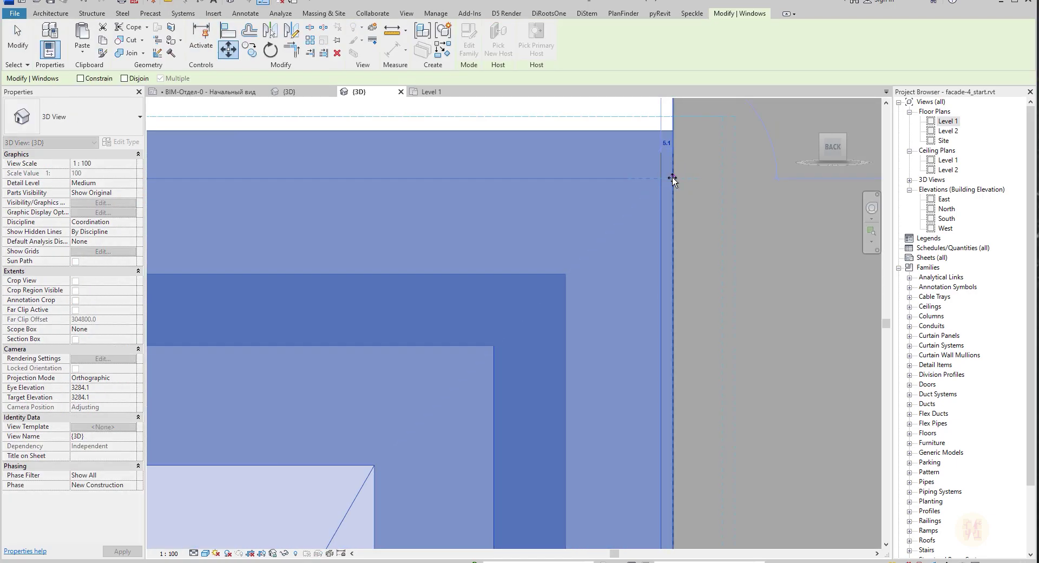
pyautogui.click(673, 178)
pyautogui.press('Escape')
pyautogui.scroll(-6, 675, 293)
pyautogui.scroll(2, 416, 300)
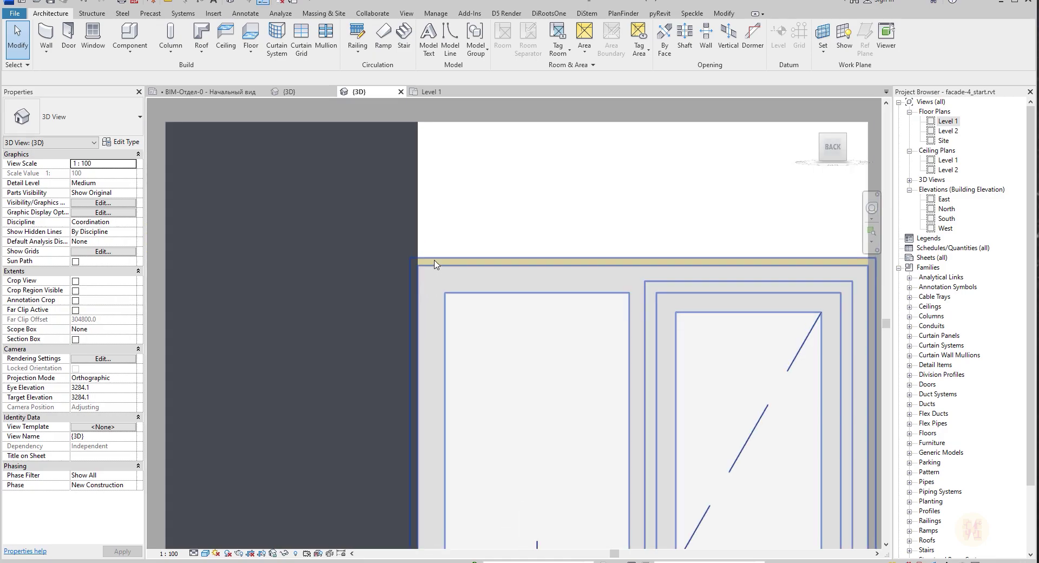
# - Set the Height of the two-casement window's type to 1980 mm so it fills the opening
pyautogui.scroll(-5, 394, 307)
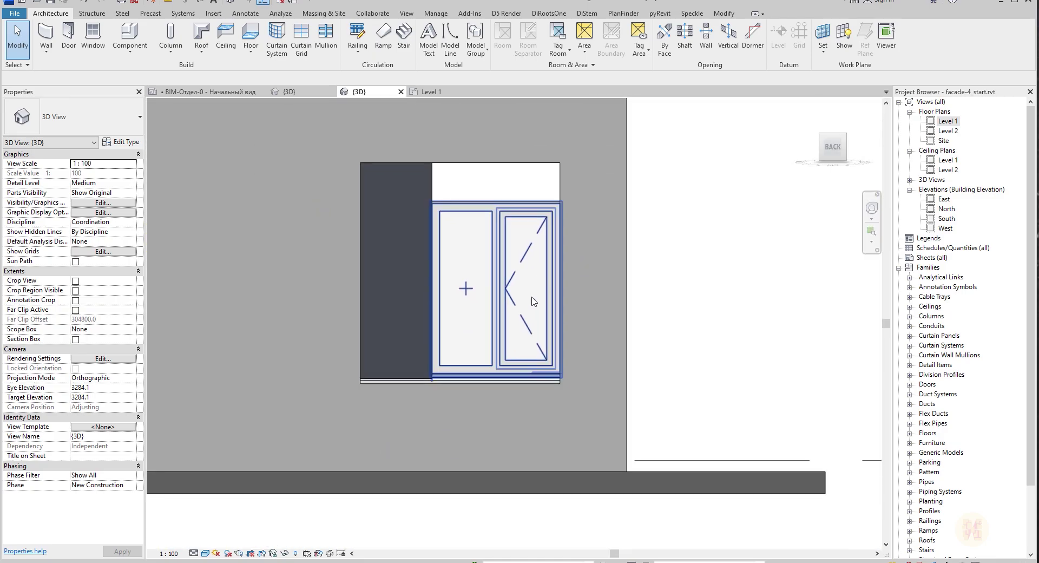
pyautogui.scroll(3, 470, 221)
pyautogui.click(350, 187)
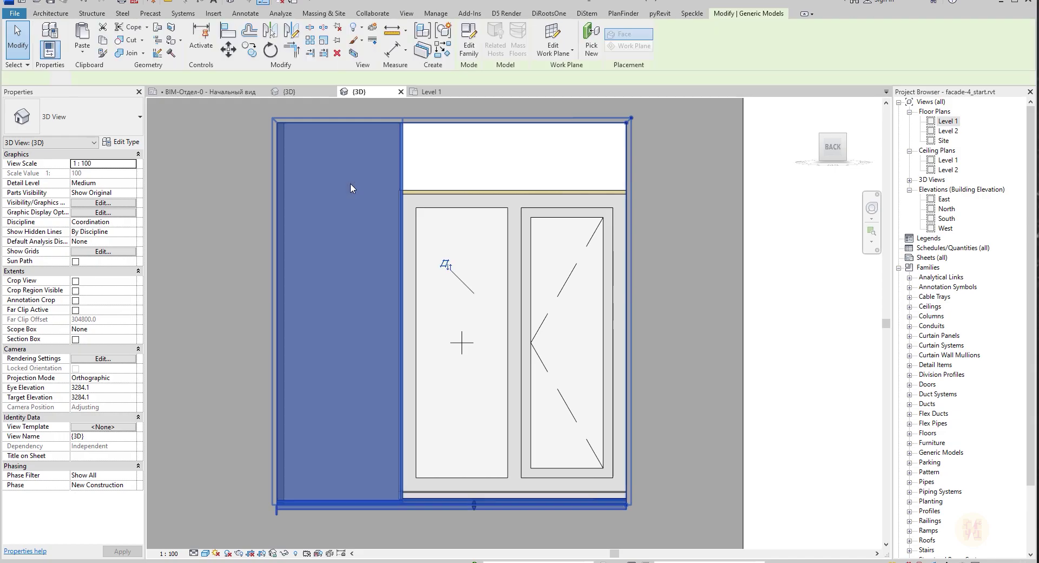
pyautogui.click(109, 240)
pyautogui.press('Escape')
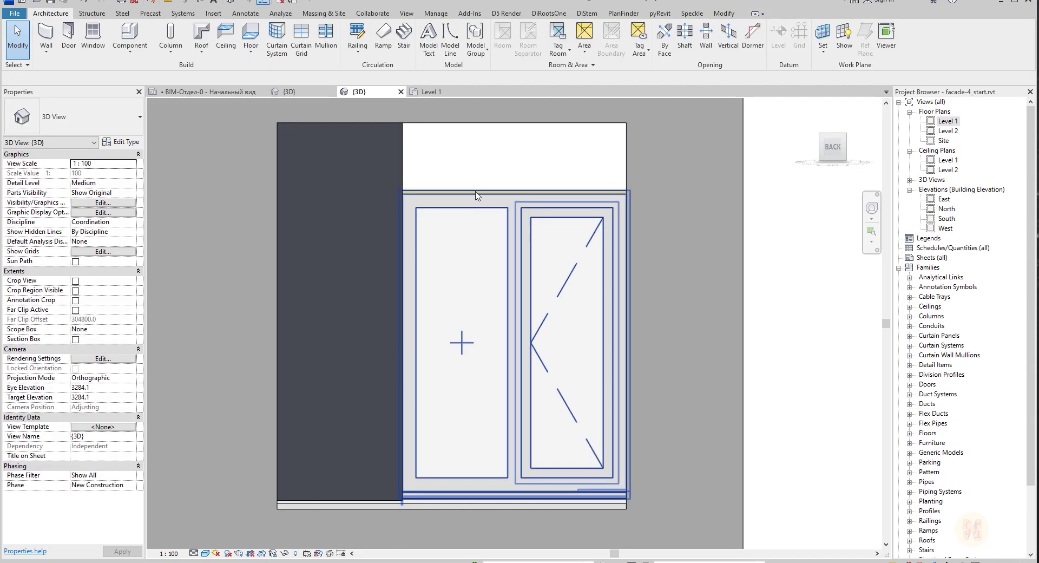
pyautogui.click(478, 195)
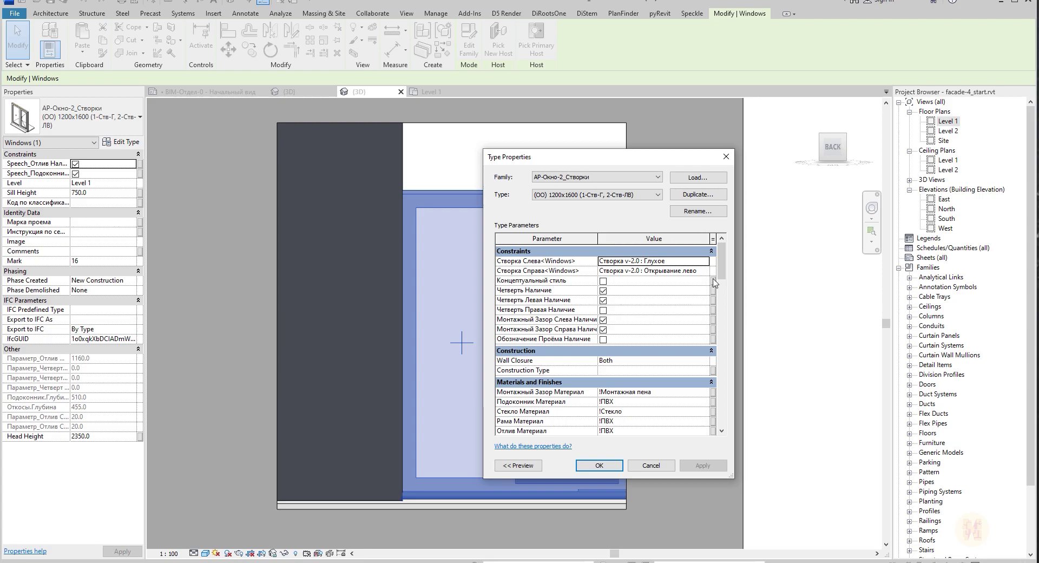
pyautogui.moveTo(722, 262); pyautogui.dragTo(720, 306)
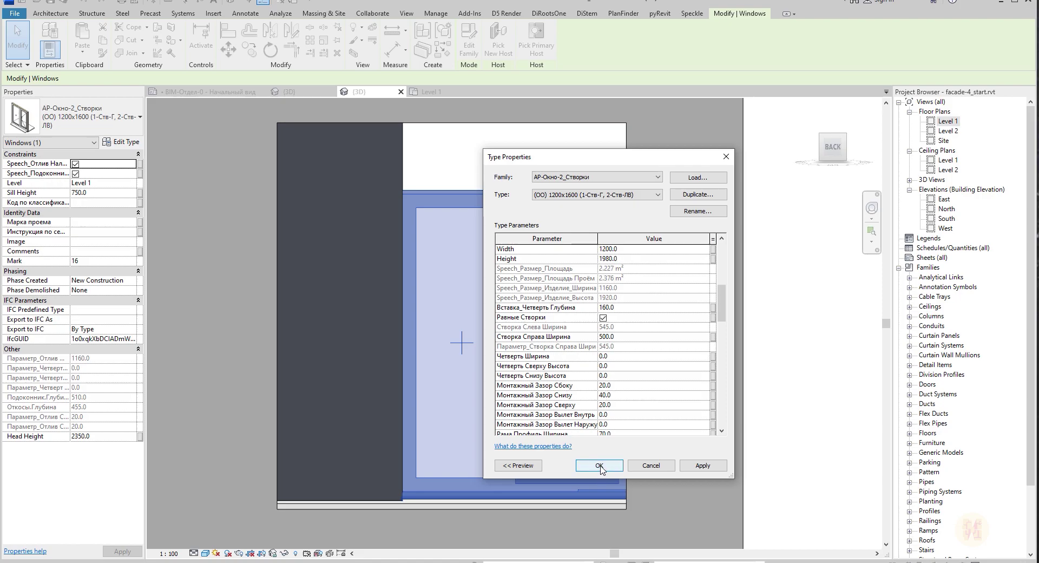
pyautogui.click(600, 466)
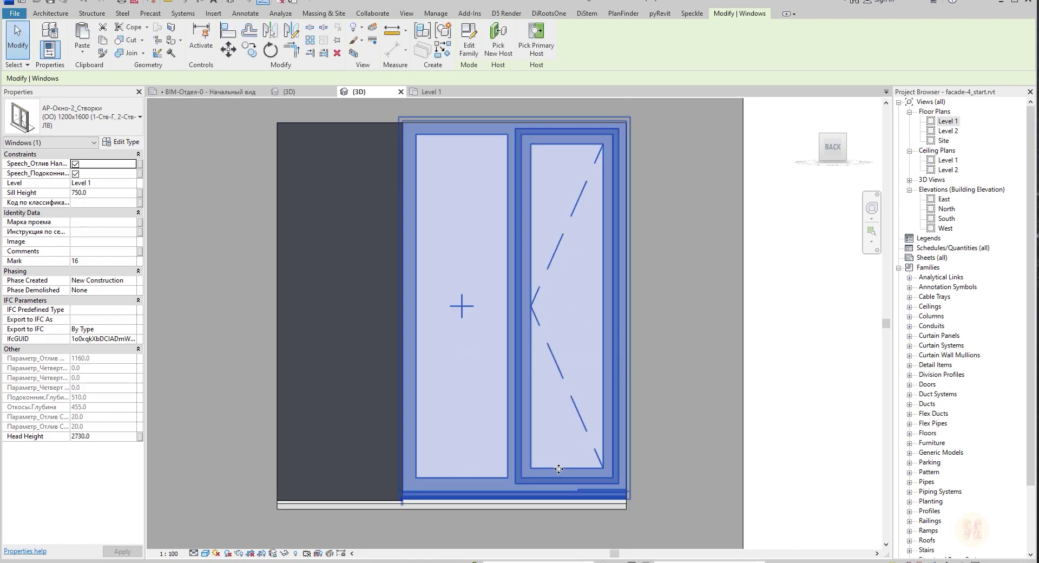
# - Try to move the window down onto the lower edge of the bay opening
pyautogui.click(673, 443)
pyautogui.scroll(2, 527, 514)
pyautogui.click(659, 484)
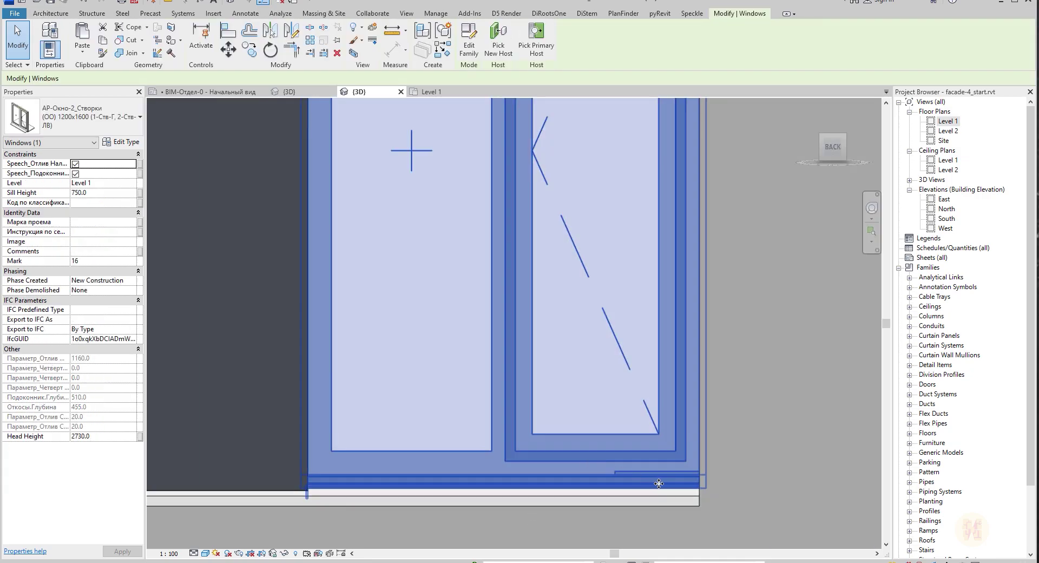
pyautogui.moveTo(635, 447); pyautogui.dragTo(611, 350, button='middle')
pyautogui.scroll(2, 611, 349)
pyautogui.click(229, 57)
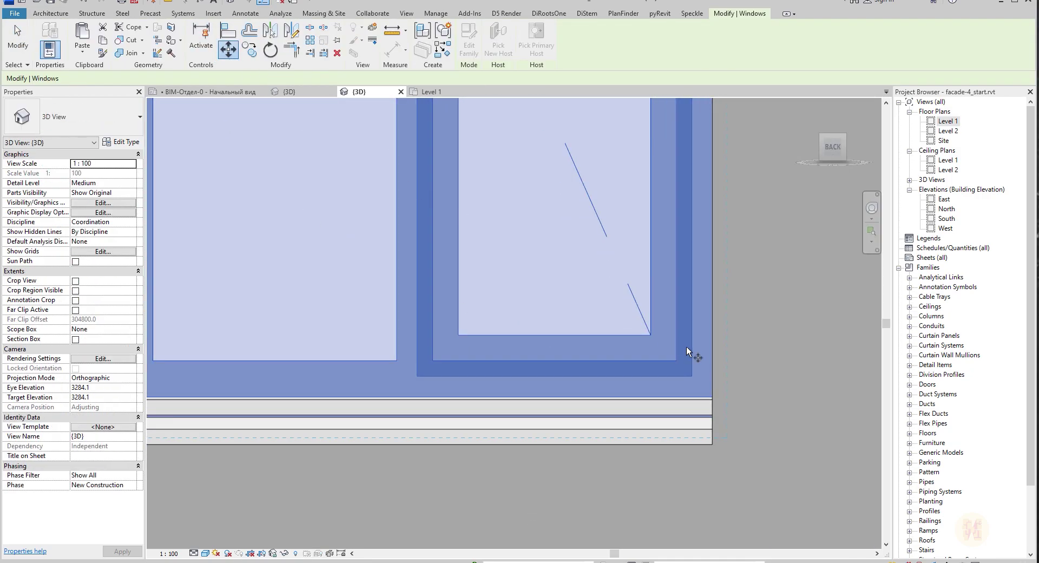
pyautogui.scroll(3, 727, 399)
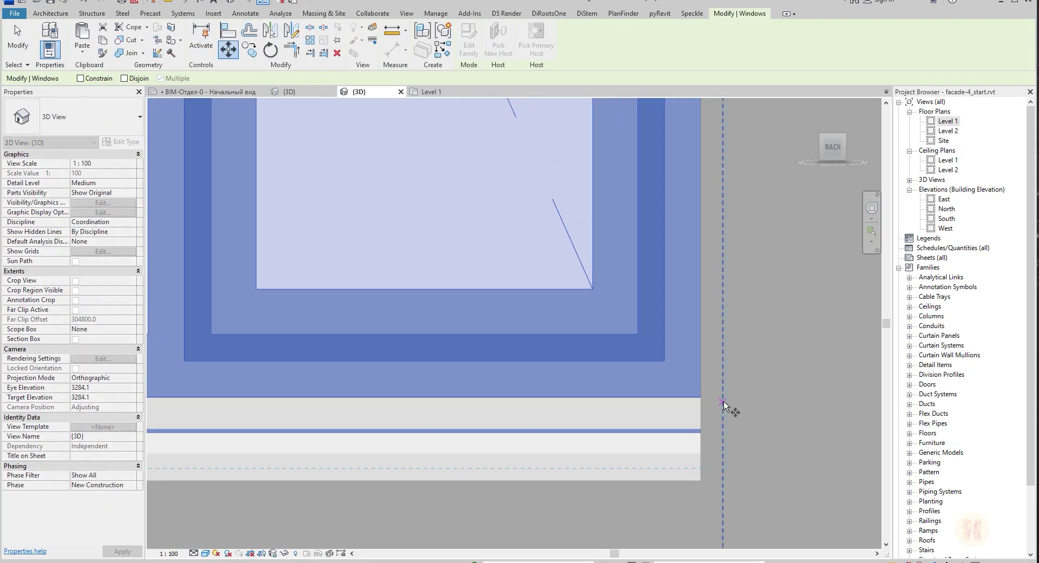
pyautogui.click(701, 453)
pyautogui.click(754, 431)
pyautogui.scroll(-5, 673, 432)
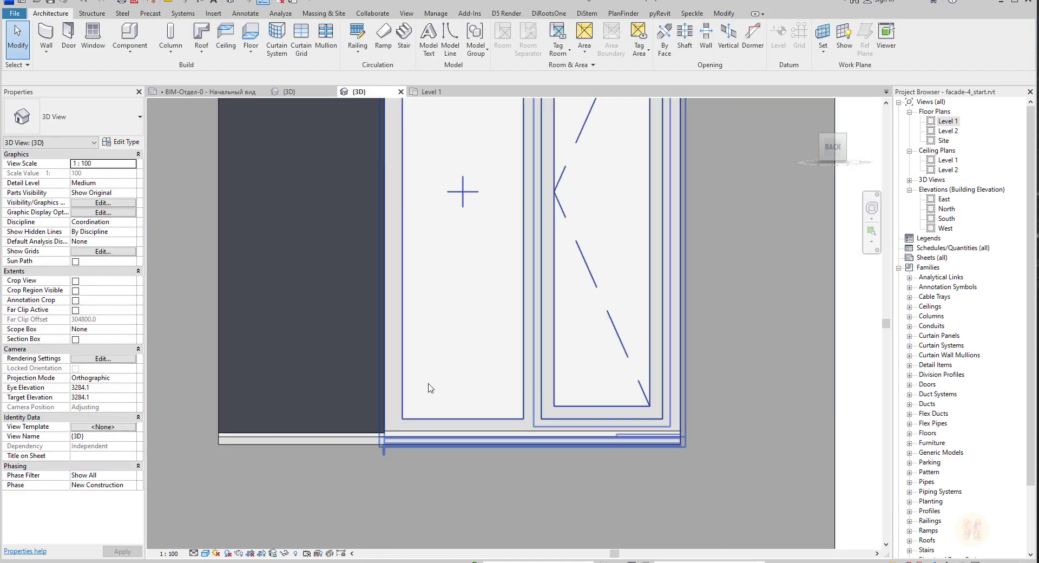
# - Inspect the fit of the two-casement window and reveal panel in the bay opening from the back and at oblique angles
pyautogui.scroll(-2, 432, 386)
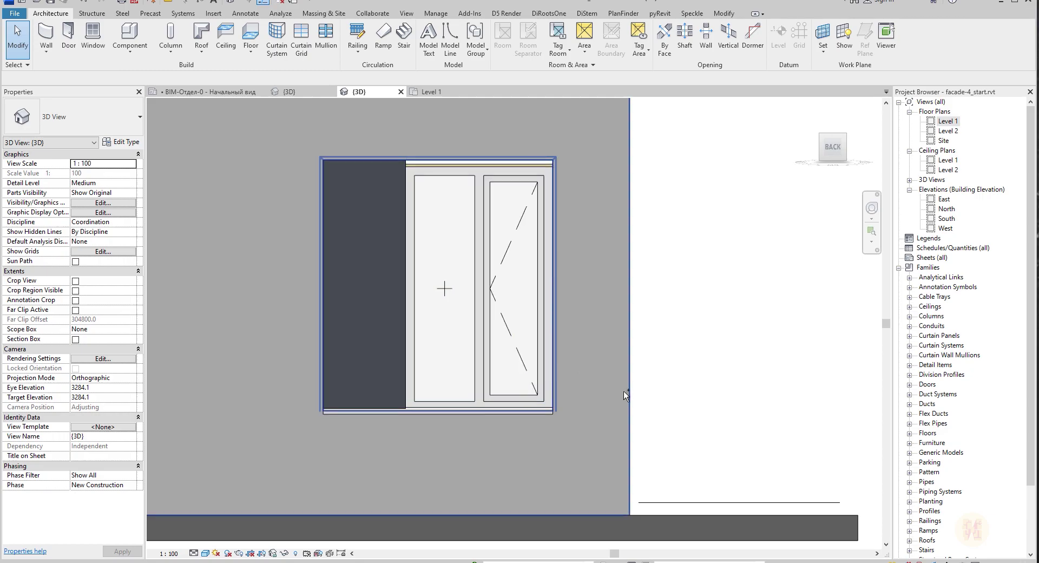
pyautogui.scroll(6, 528, 414)
pyautogui.click(577, 412)
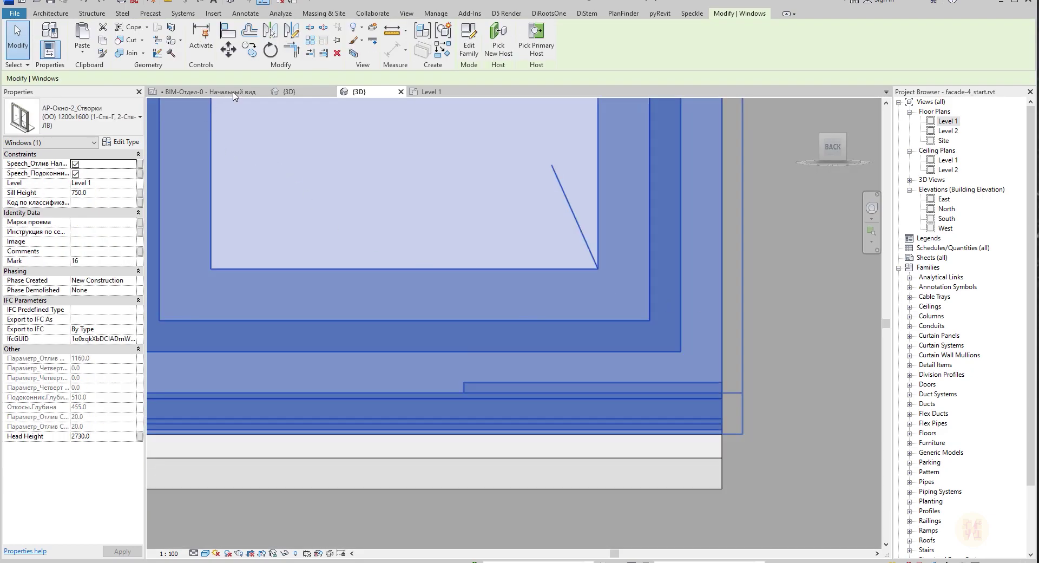
pyautogui.scroll(-3, 408, 322)
pyautogui.keyDown('shift'); pyautogui.moveTo(422, 341); pyautogui.dragTo(386, 471, button='middle'); pyautogui.keyUp('shift')
pyautogui.press('Escape')
pyautogui.scroll(2, 336, 333)
pyautogui.scroll(2, 316, 356)
pyautogui.scroll(-5, 404, 399)
pyautogui.scroll(-4, 403, 285)
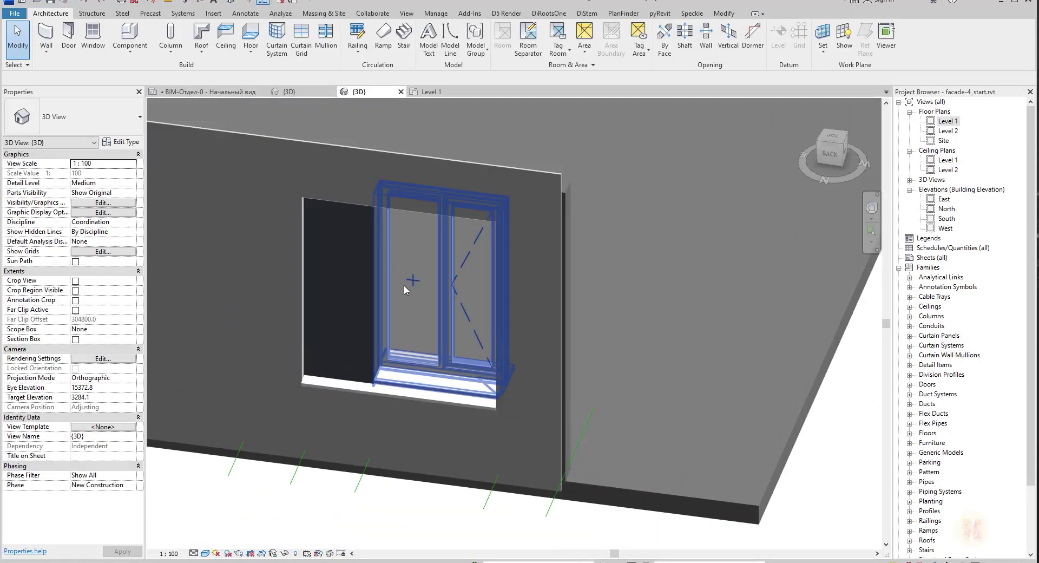
pyautogui.keyDown('shift'); pyautogui.moveTo(404, 285); pyautogui.dragTo(341, 274, button='middle'); pyautogui.keyUp('shift')
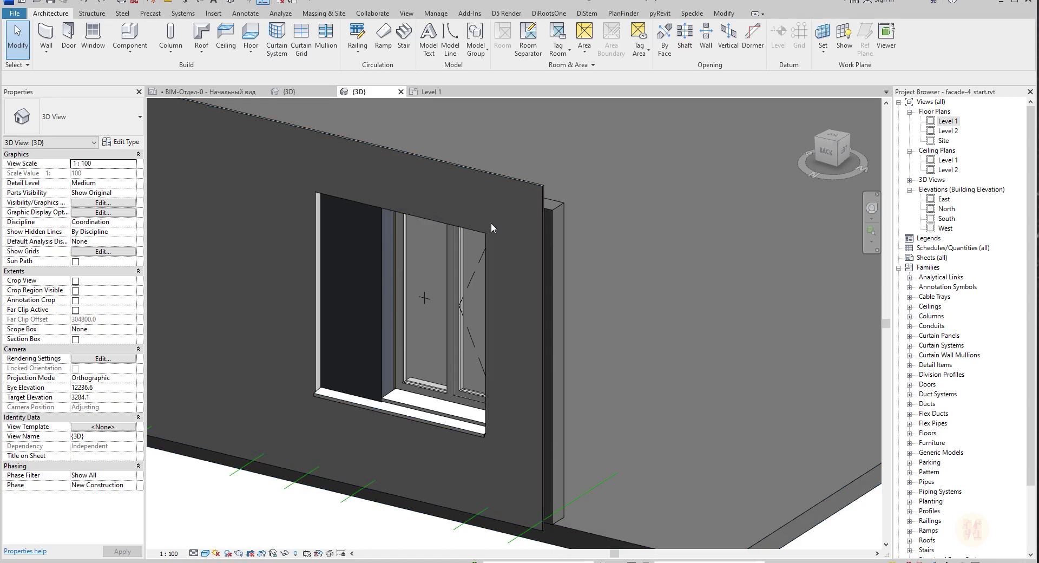
pyautogui.scroll(-5, 475, 357)
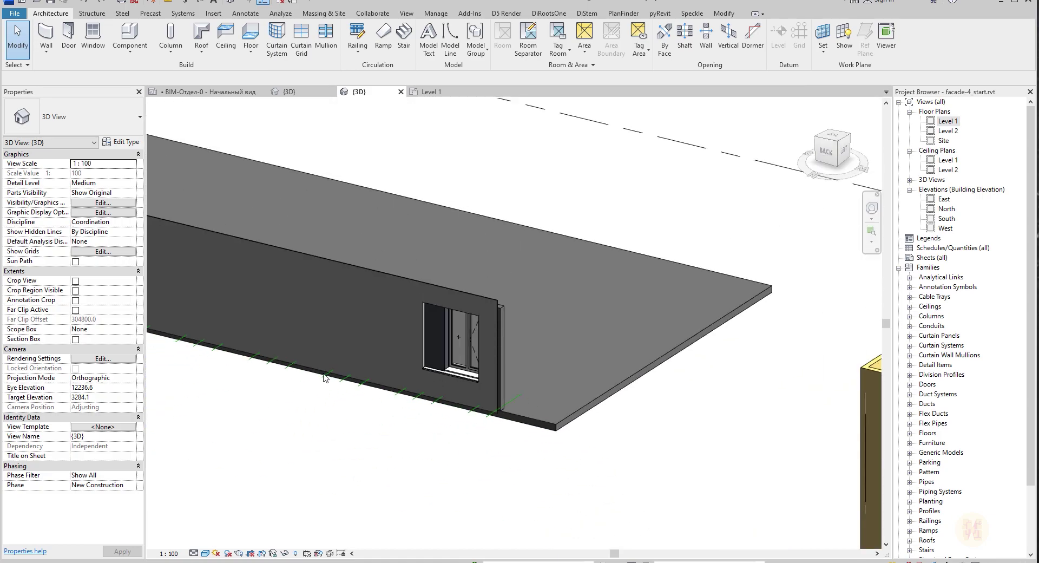
pyautogui.keyDown('shift'); pyautogui.moveTo(478, 406); pyautogui.dragTo(515, 403, button='middle'); pyautogui.keyUp('shift')
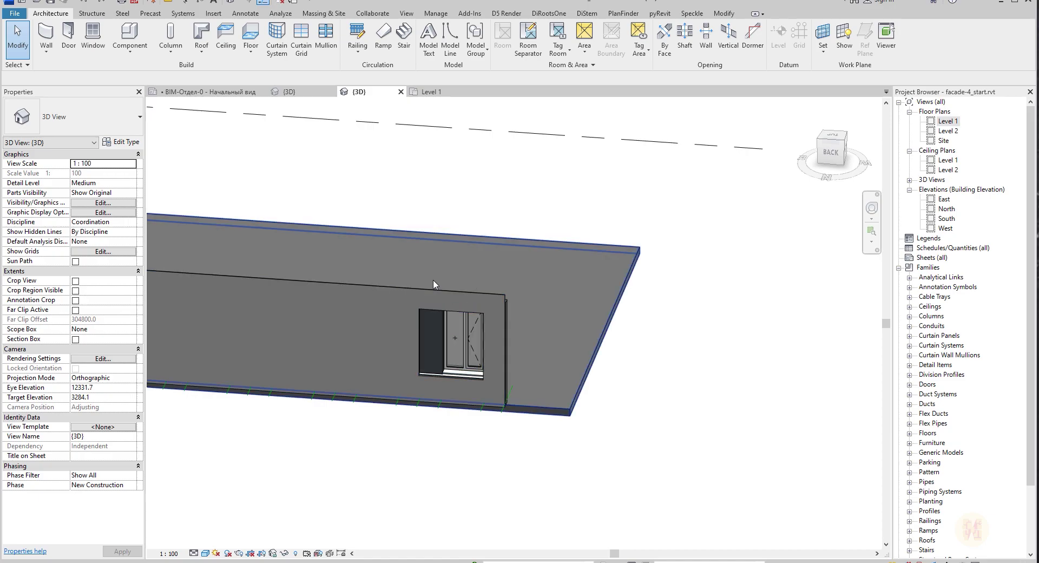
pyautogui.scroll(2, 426, 359)
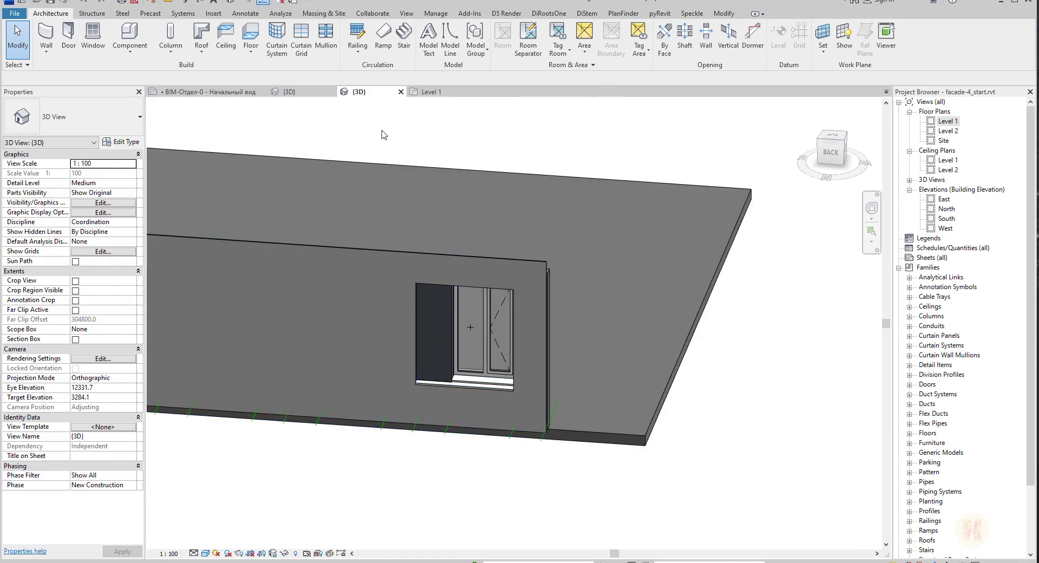
# - Copy the two-casement window and its reveal panel together to the adjacent bay, working in the top view
pyautogui.click(533, 405)
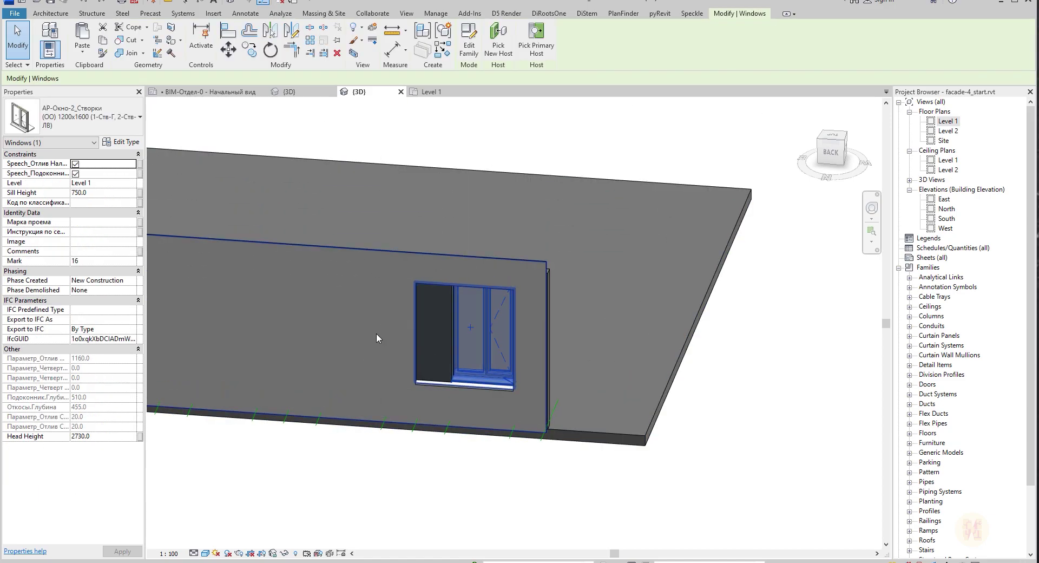
pyautogui.keyDown('ctrl'); pyautogui.click(530, 346); pyautogui.keyUp('ctrl')
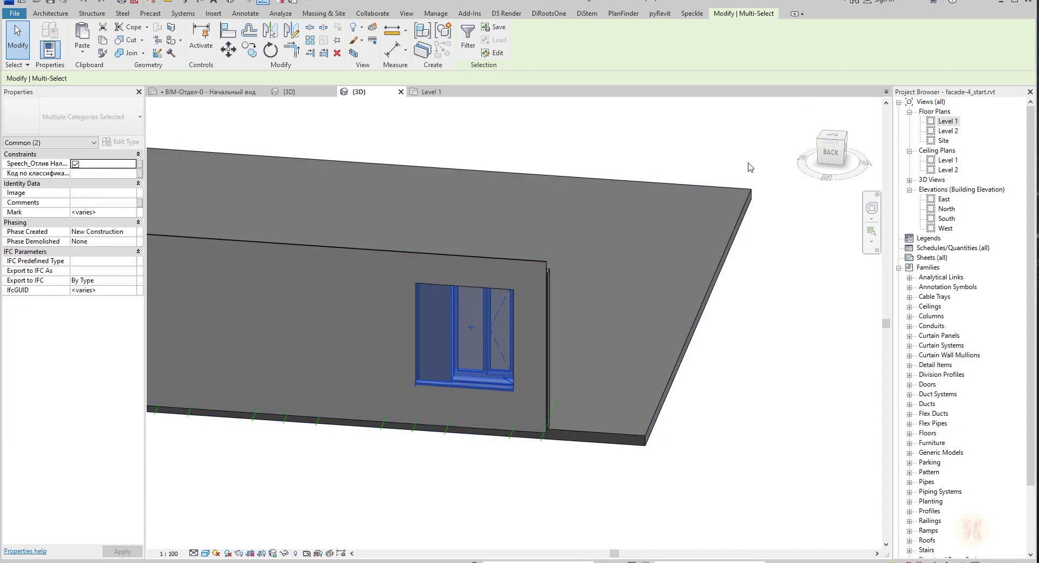
pyautogui.click(831, 136)
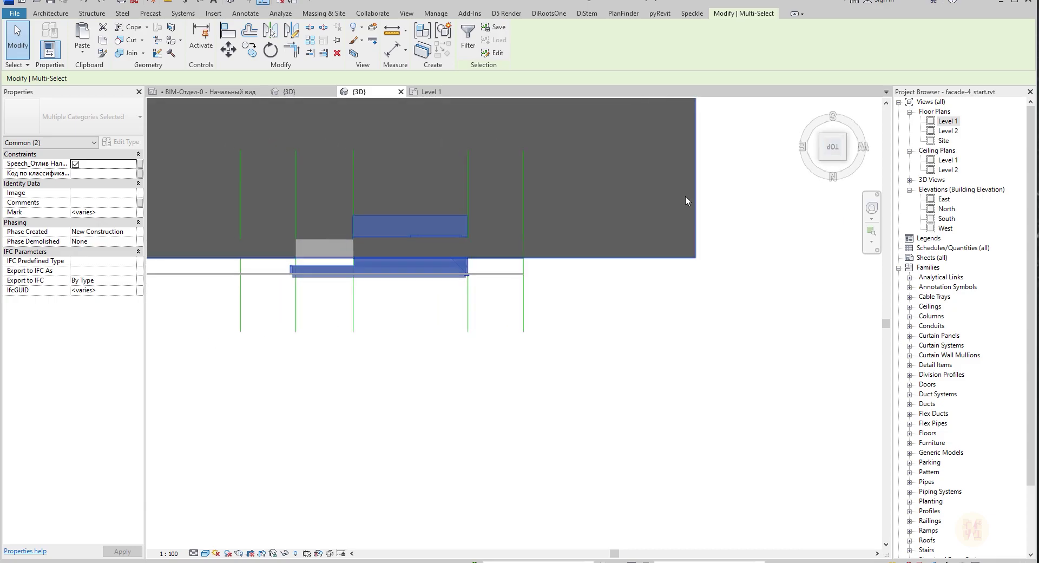
pyautogui.moveTo(316, 236); pyautogui.dragTo(379, 274, button='middle')
pyautogui.scroll(3, 378, 274)
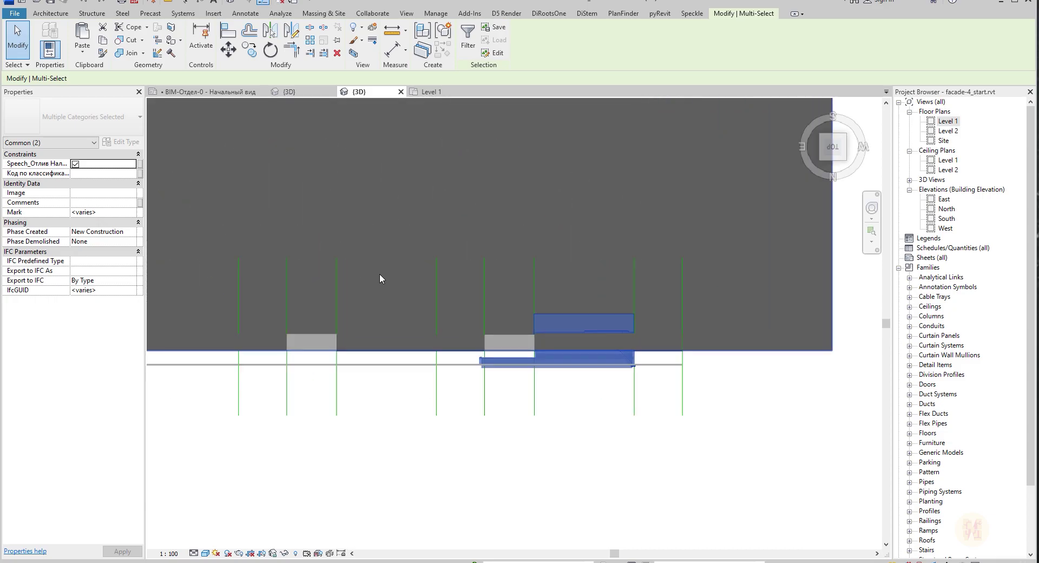
pyautogui.click(249, 49)
pyautogui.press('c')
pyautogui.press('o')
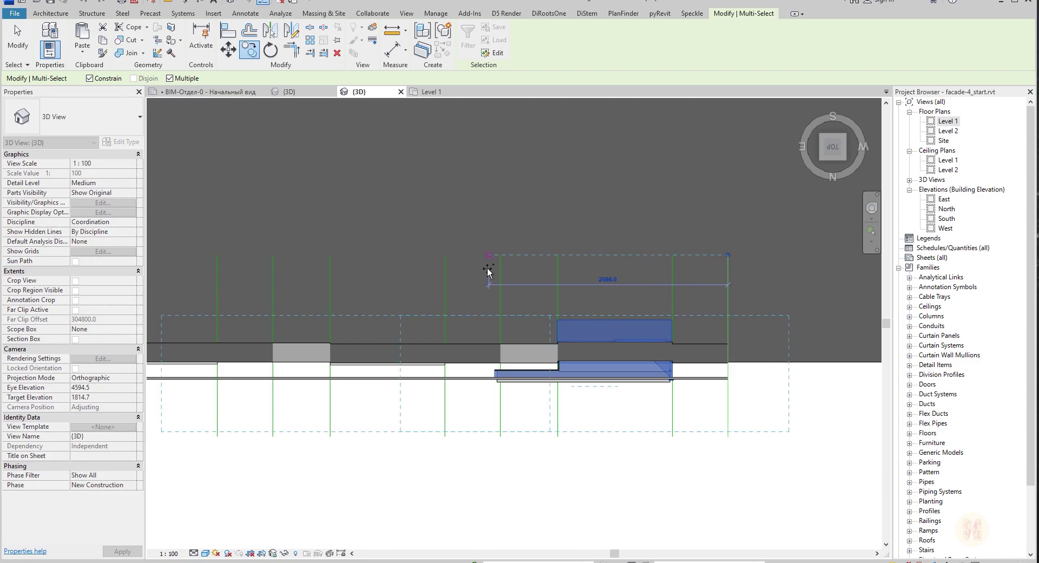
pyautogui.click(505, 262)
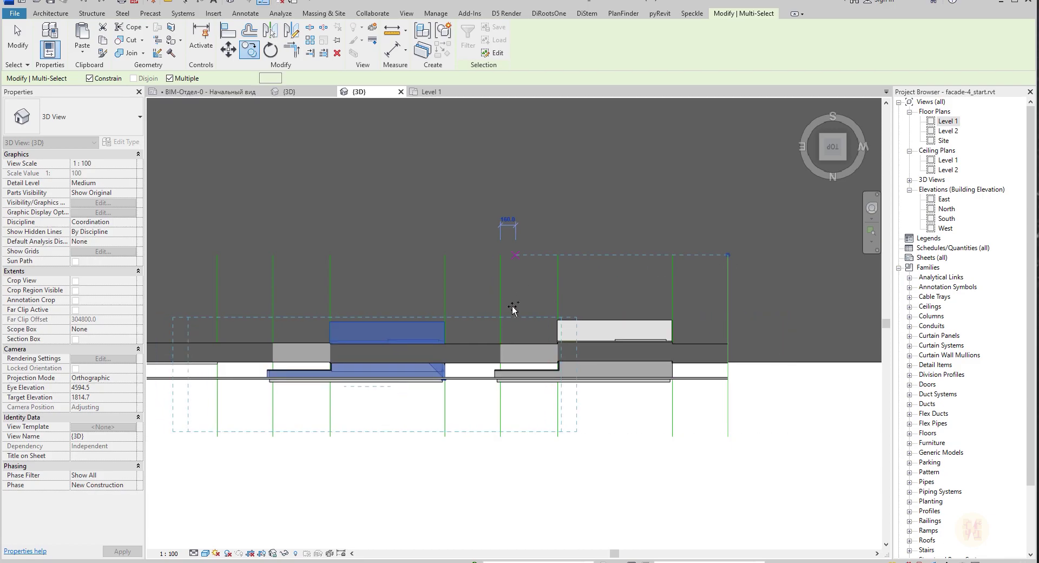
pyautogui.press('Escape')
pyautogui.press('Escape')
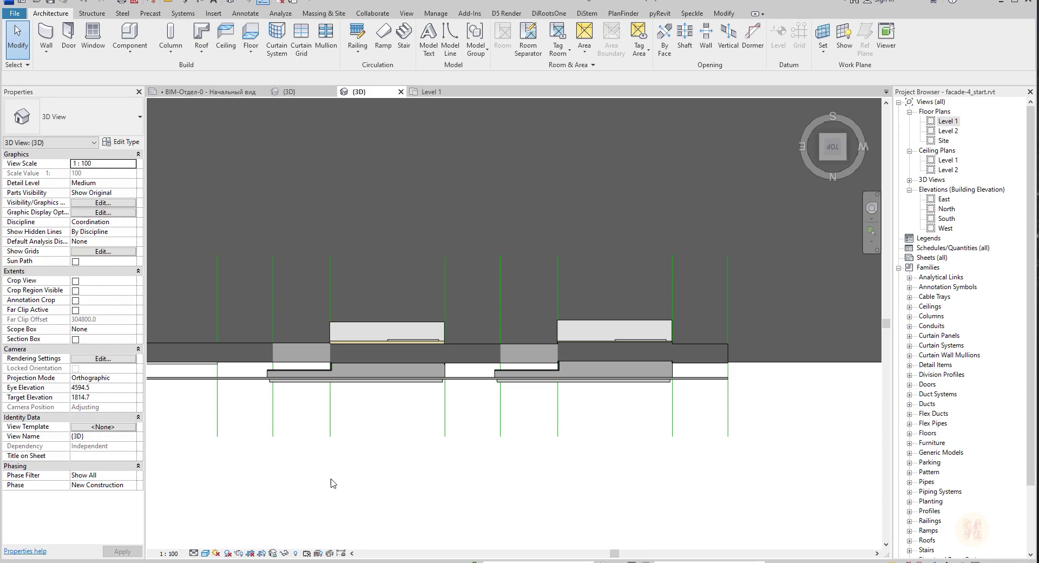
# - Stretch the copied reveal panel's lower edge down to just above the base of the cladding wall
pyautogui.keyDown('shift'); pyautogui.moveTo(332, 482); pyautogui.dragTo(296, 136, button='middle'); pyautogui.keyUp('shift')
pyautogui.moveTo(366, 343)
pyautogui.keyDown('shift'); pyautogui.mouseDown(button='middle')
pyautogui.moveTo(376, 425)
pyautogui.moveTo(415, 245)
pyautogui.moveTo(359, 345)
pyautogui.mouseUp(button='middle'); pyautogui.keyUp('shift')
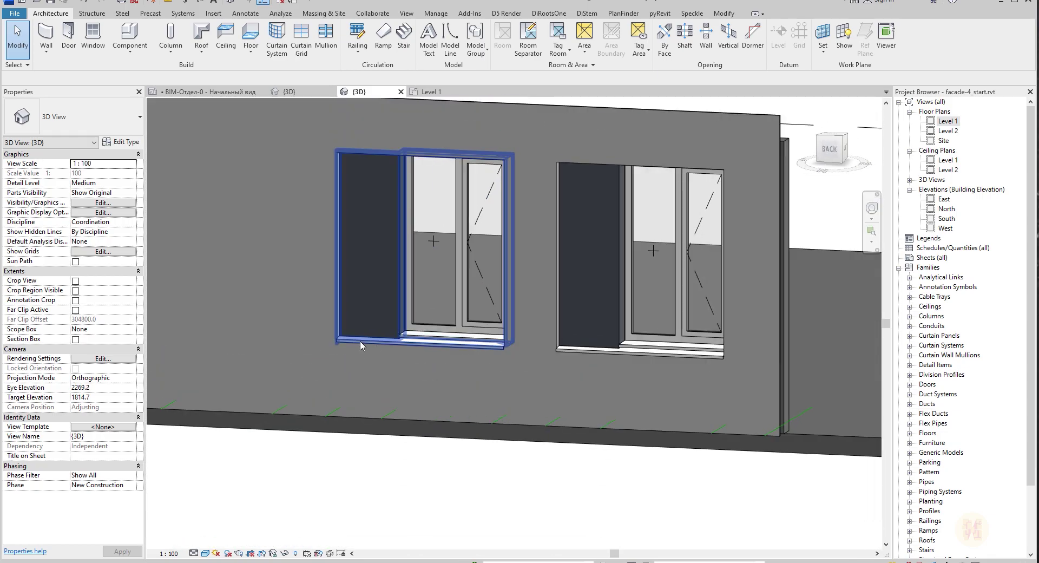
pyautogui.click(361, 342)
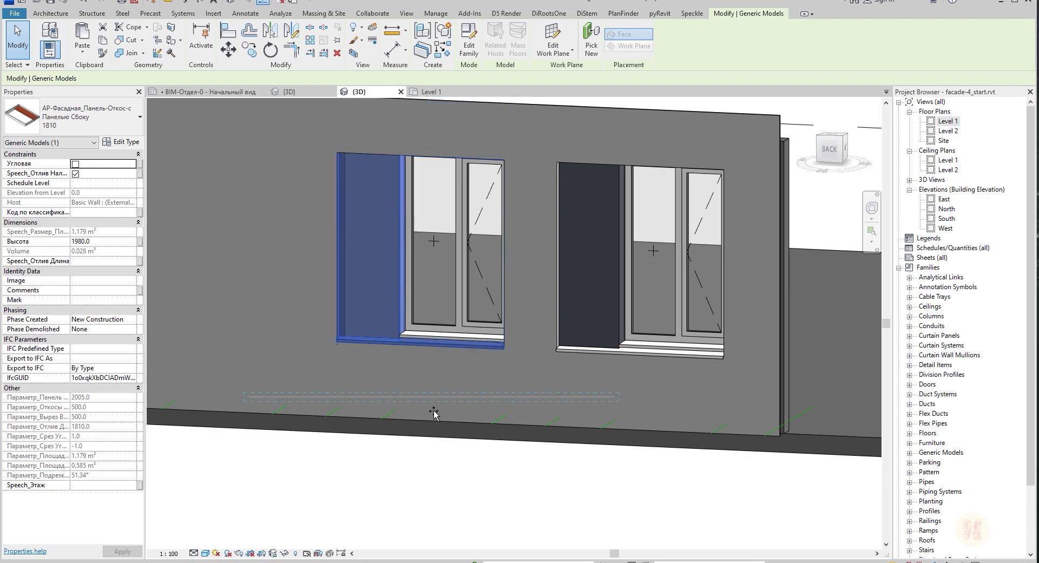
pyautogui.moveTo(434, 411); pyautogui.dragTo(433, 406)
pyautogui.press('Escape')
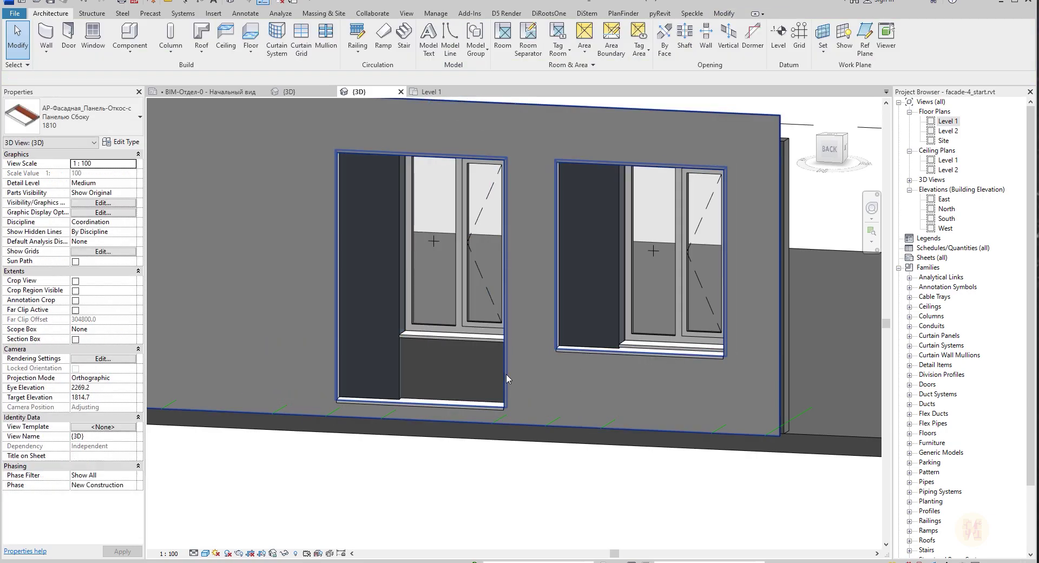
# - Examine the stretched reveal panel and its enlarged cladding opening beside the original bay from several angles
pyautogui.moveTo(389, 303); pyautogui.dragTo(405, 360, button='middle')
pyautogui.keyDown('shift'); pyautogui.moveTo(404, 360); pyautogui.dragTo(485, 366, button='middle'); pyautogui.keyUp('shift')
pyautogui.moveTo(632, 473); pyautogui.dragTo(635, 430, button='middle')
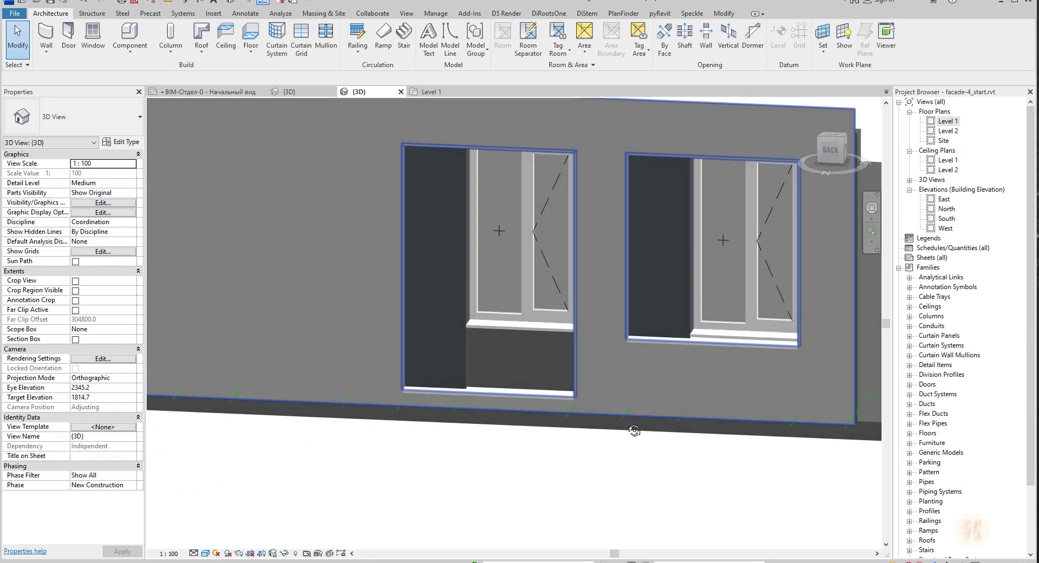
pyautogui.scroll(-4, 607, 372)
pyautogui.keyDown('shift'); pyautogui.moveTo(590, 355); pyautogui.dragTo(375, 174, button='middle'); pyautogui.keyUp('shift')
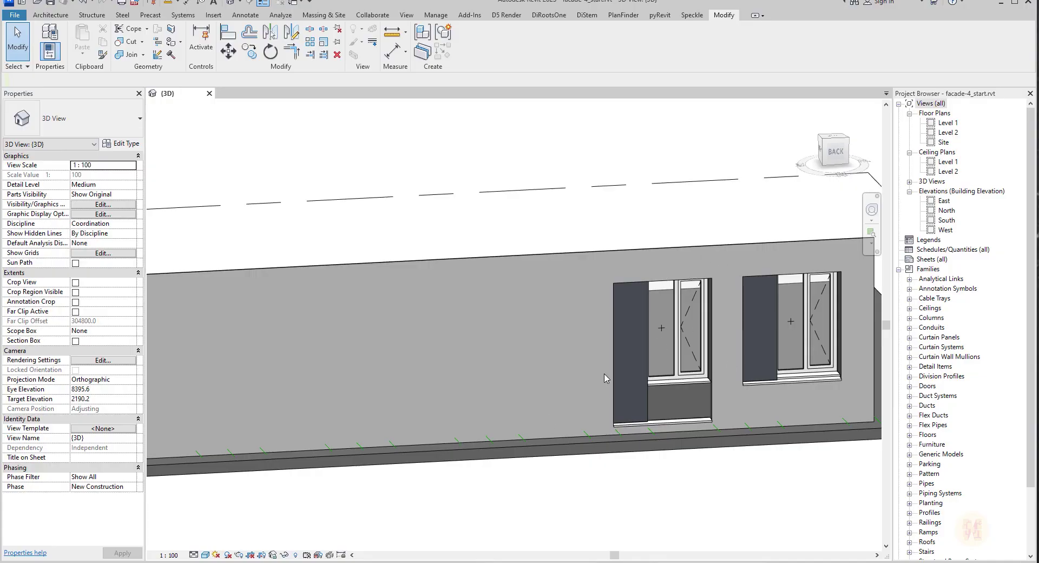
pyautogui.scroll(-3, 605, 378)
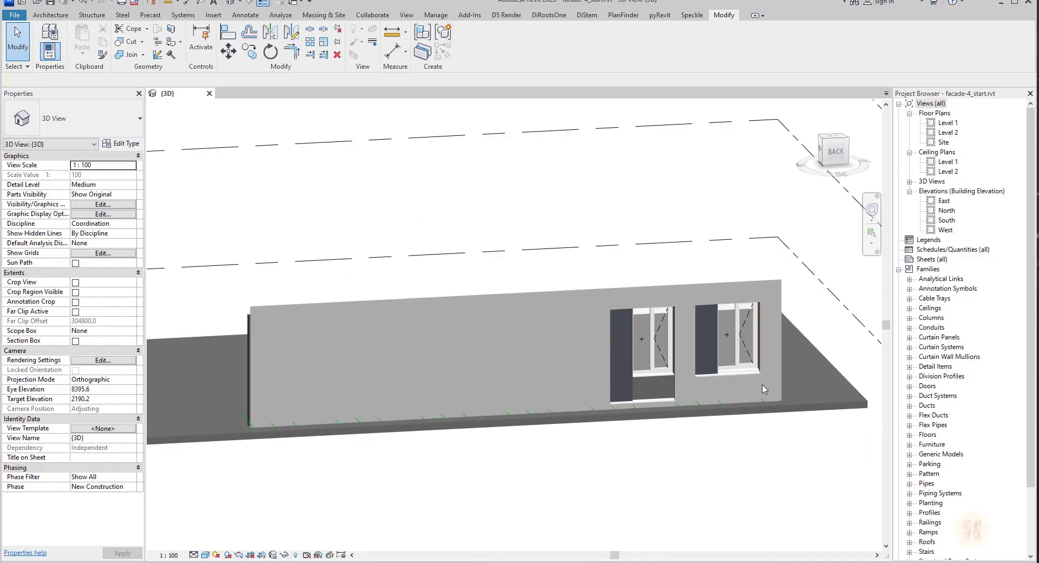
pyautogui.keyDown('shift'); pyautogui.moveTo(605, 378); pyautogui.dragTo(607, 326, button='middle'); pyautogui.keyUp('shift')
pyautogui.scroll(3, 607, 325)
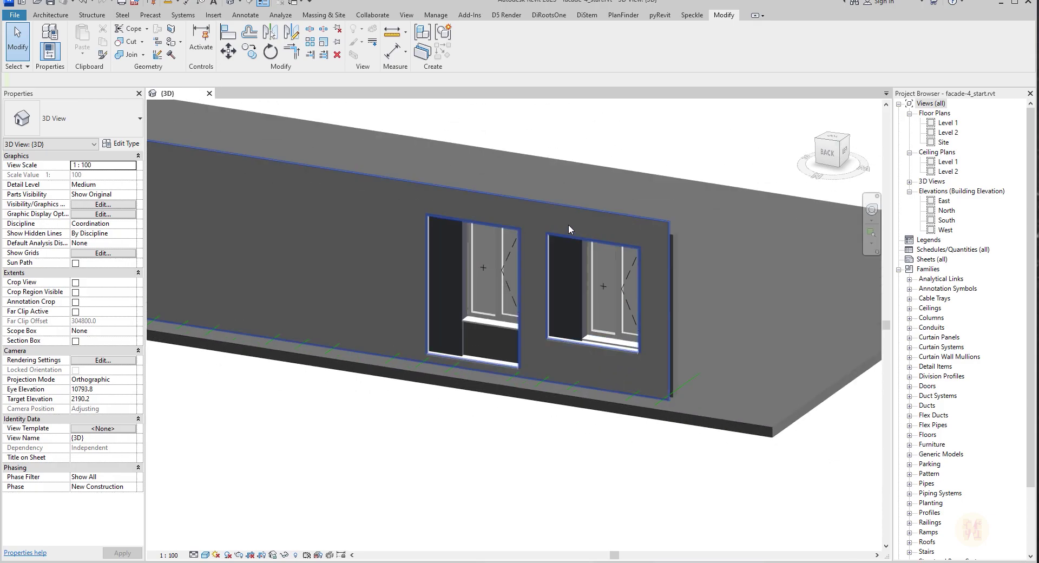
pyautogui.scroll(2, 417, 253)
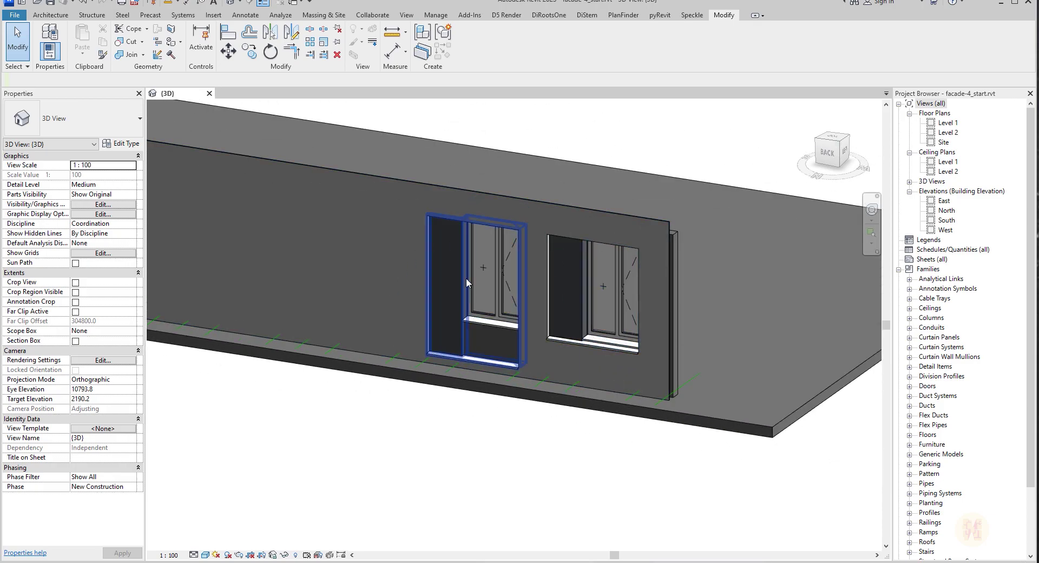
pyautogui.scroll(-2, 466, 278)
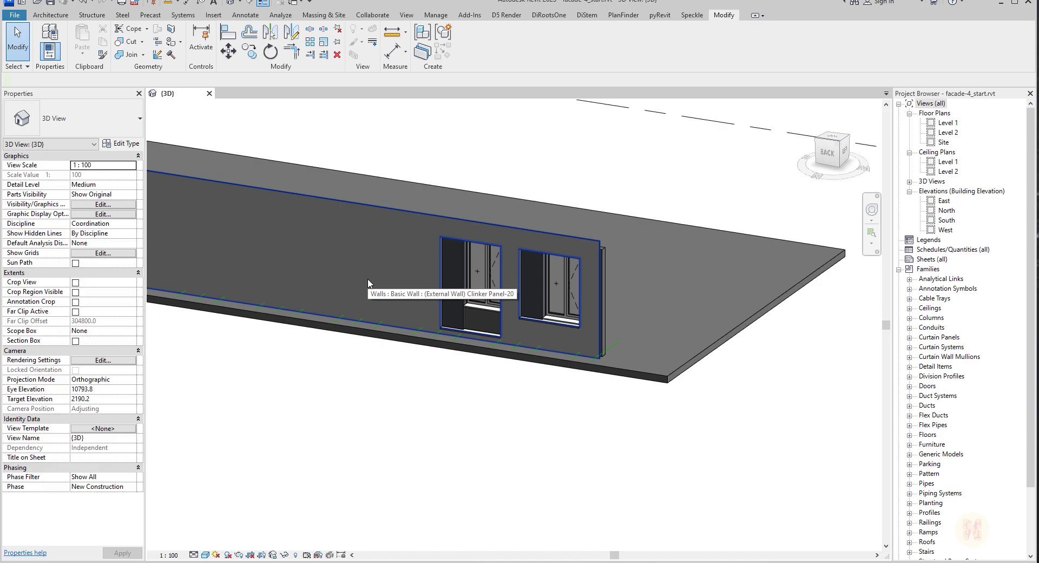
# - Group all the facade walls, windows, panels and reference lines into a model group named level_1
pyautogui.scroll(-2, 368, 281)
pyautogui.keyDown('shift'); pyautogui.moveTo(415, 277); pyautogui.dragTo(262, 200, button='middle'); pyautogui.keyUp('shift')
pyautogui.moveTo(178, 185); pyautogui.dragTo(569, 406)
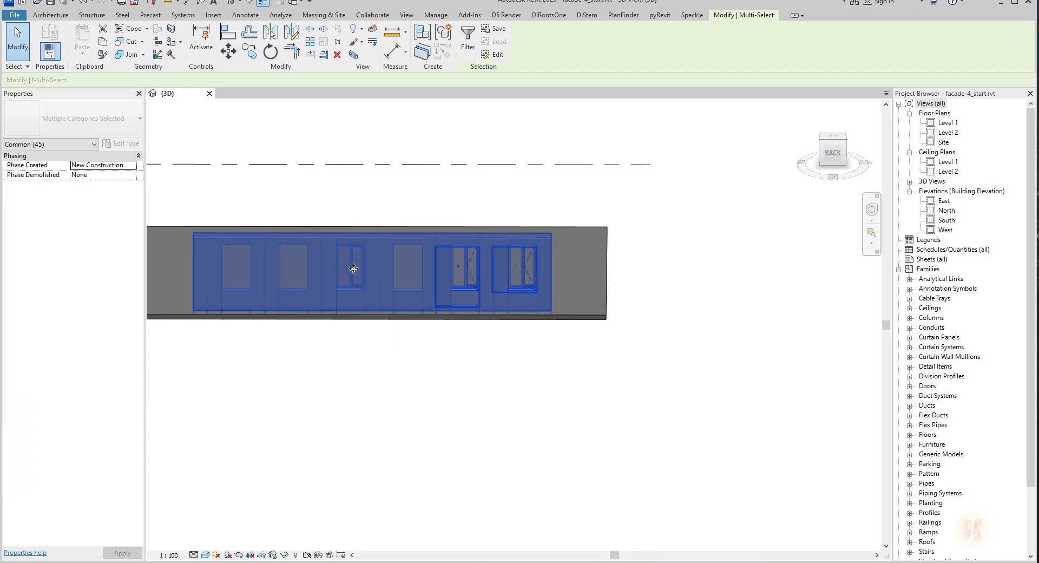
pyautogui.keyDown('shift'); pyautogui.moveTo(345, 265); pyautogui.dragTo(341, 341, button='middle'); pyautogui.keyUp('shift')
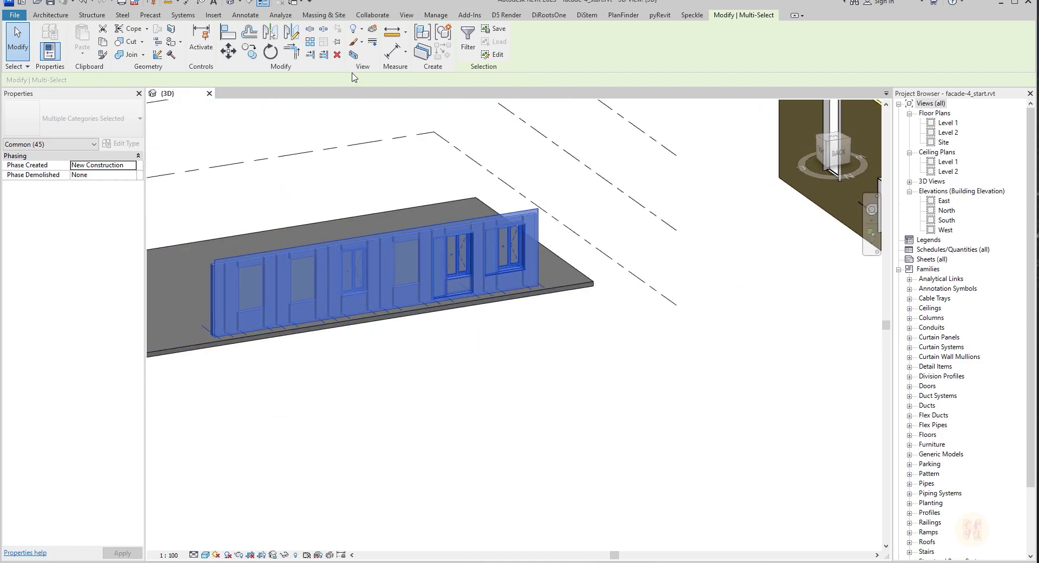
pyautogui.click(444, 32)
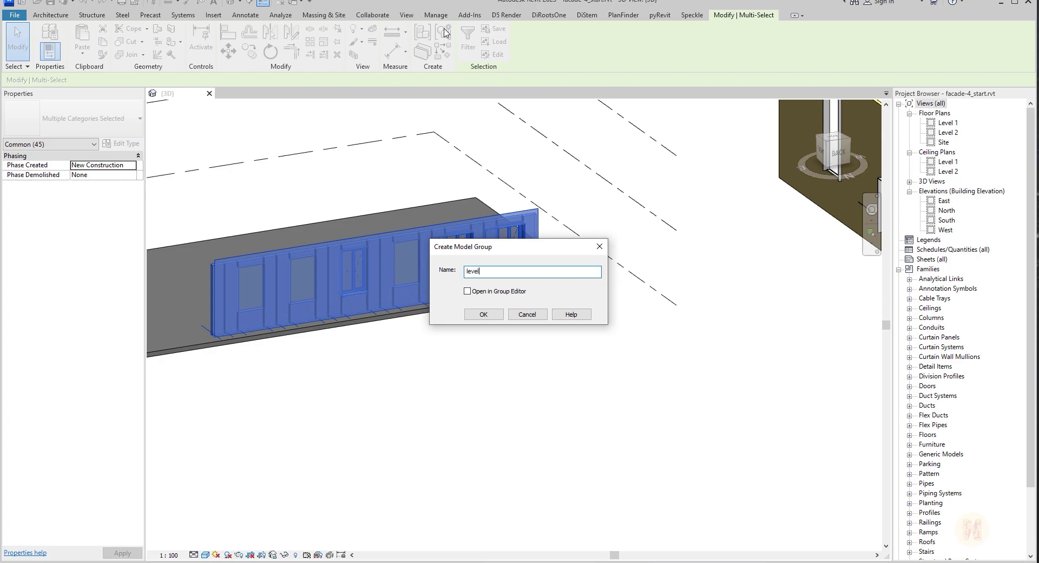
pyautogui.press('Return')
pyautogui.click(344, 205)
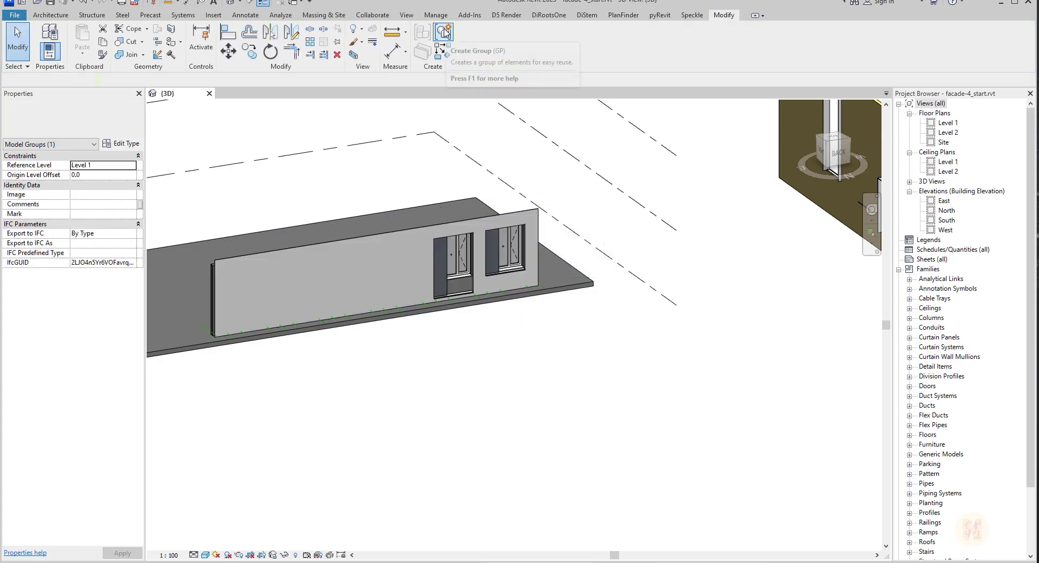
# - Edit the level_1 group to remove the Clinker Panel-20 cladding wall from it, and finish the group edit
pyautogui.scroll(2, 206, 301)
pyautogui.keyDown('shift'); pyautogui.moveTo(433, 276); pyautogui.dragTo(398, 260, button='middle'); pyautogui.keyUp('shift')
pyautogui.doubleClick(318, 261)
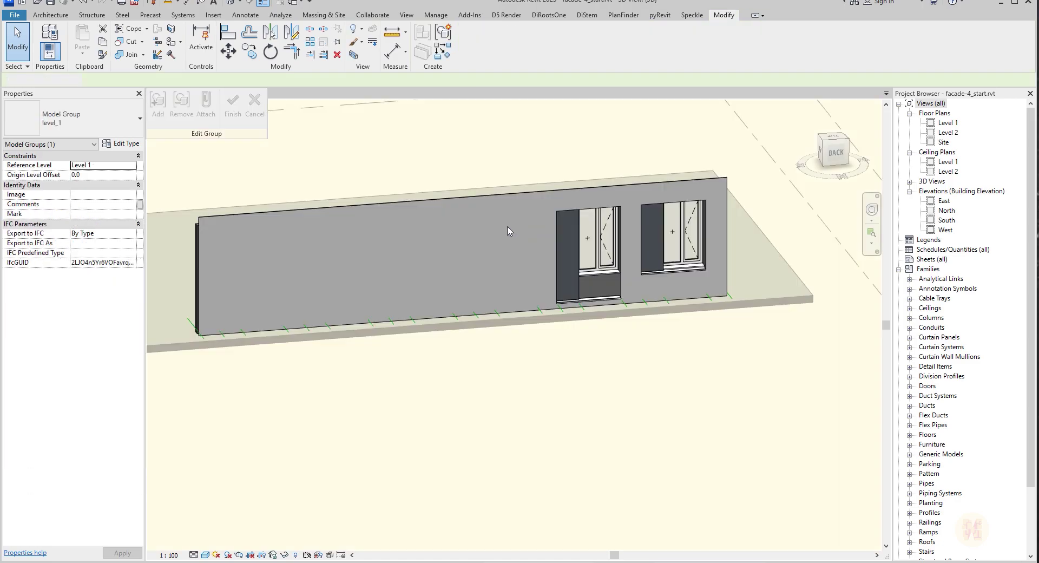
pyautogui.click(187, 111)
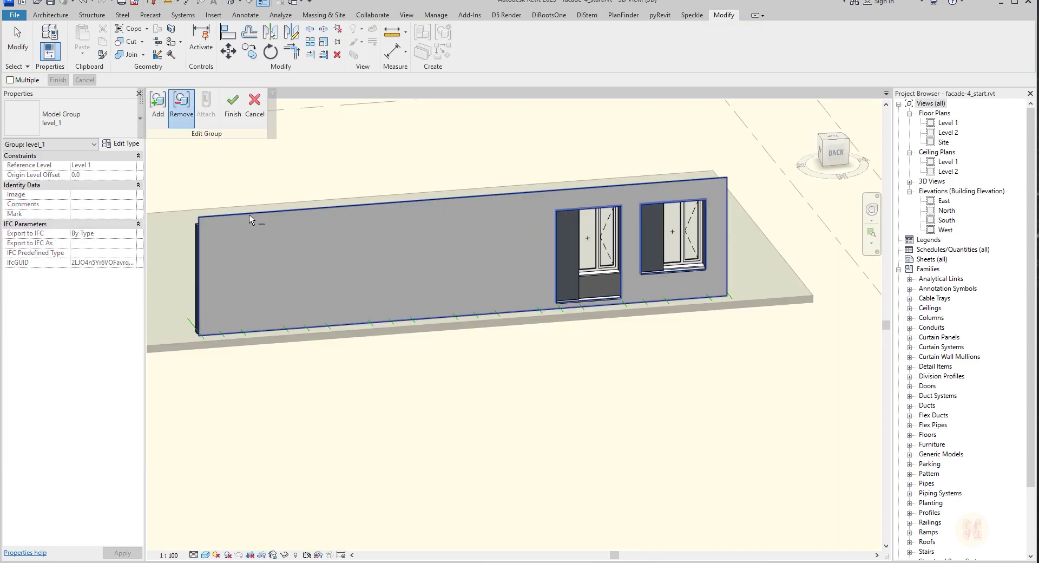
pyautogui.click(250, 217)
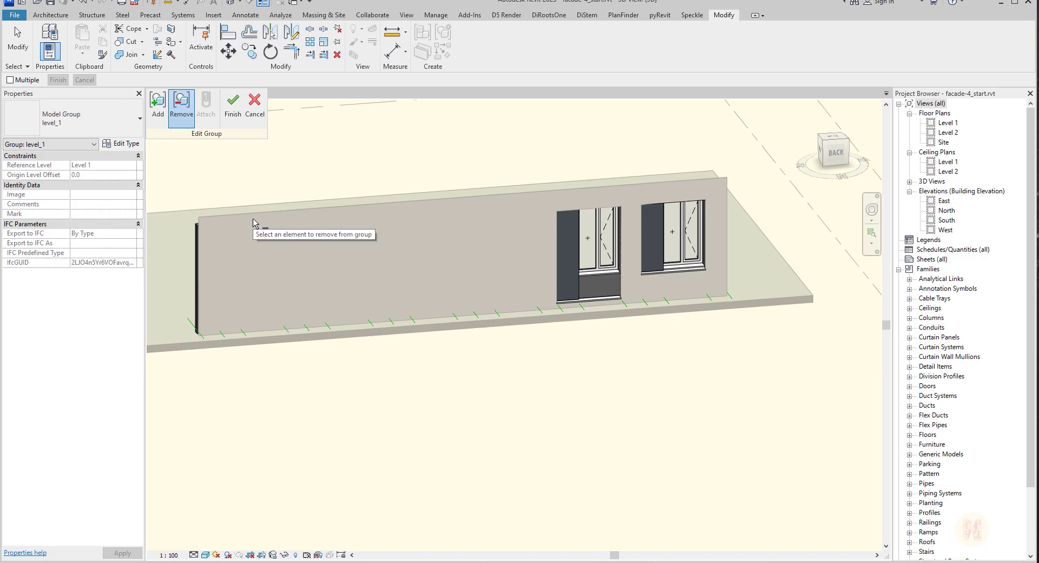
pyautogui.click(233, 109)
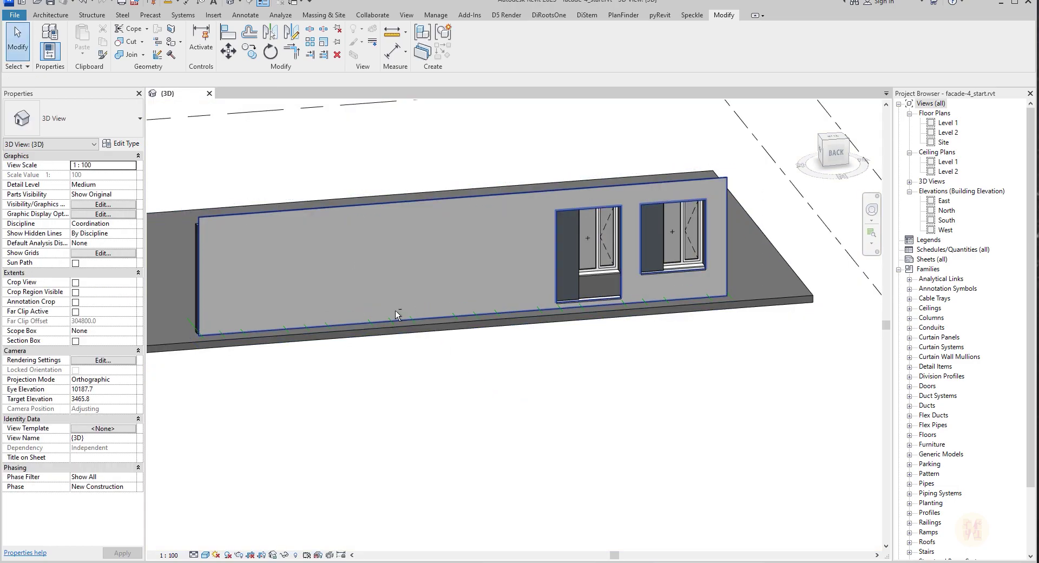
# - Copy the level_1 group and paste it aligned to Level 2
pyautogui.keyDown('shift'); pyautogui.moveTo(396, 311); pyautogui.dragTo(462, 216, button='middle'); pyautogui.keyUp('shift')
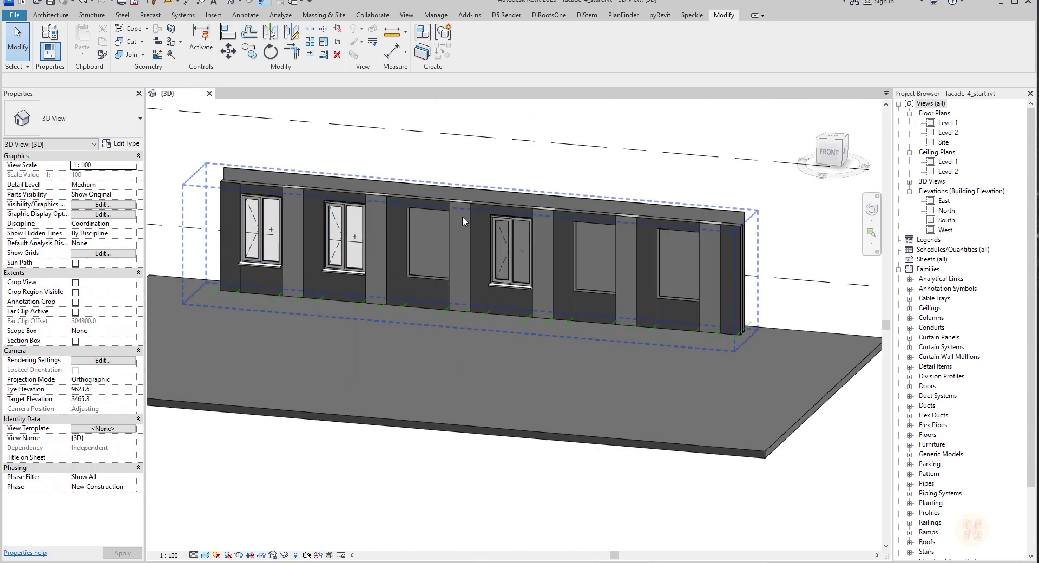
pyautogui.click(462, 216)
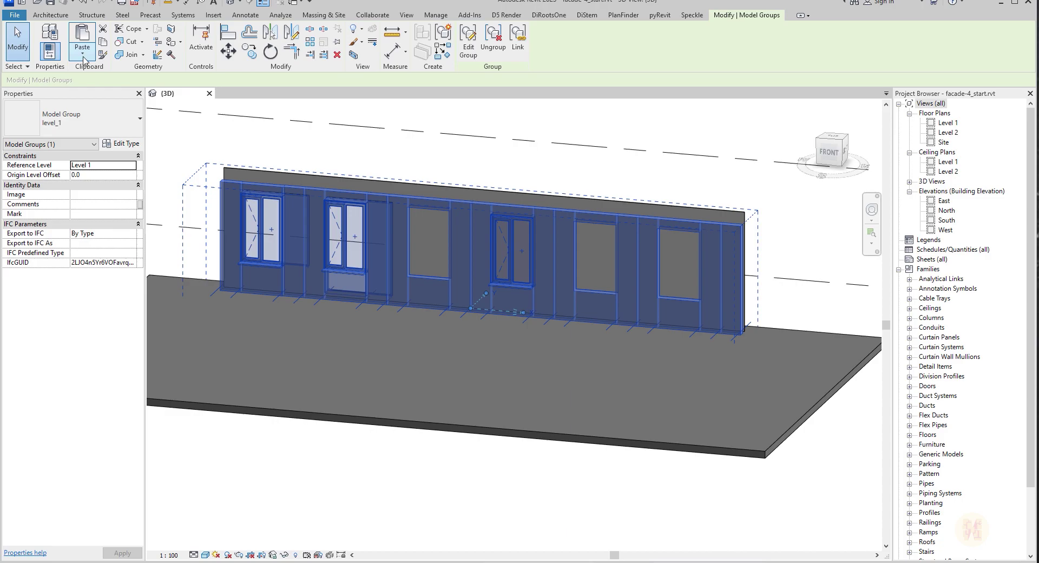
pyautogui.click(83, 54)
pyautogui.click(108, 97)
pyautogui.click(461, 222)
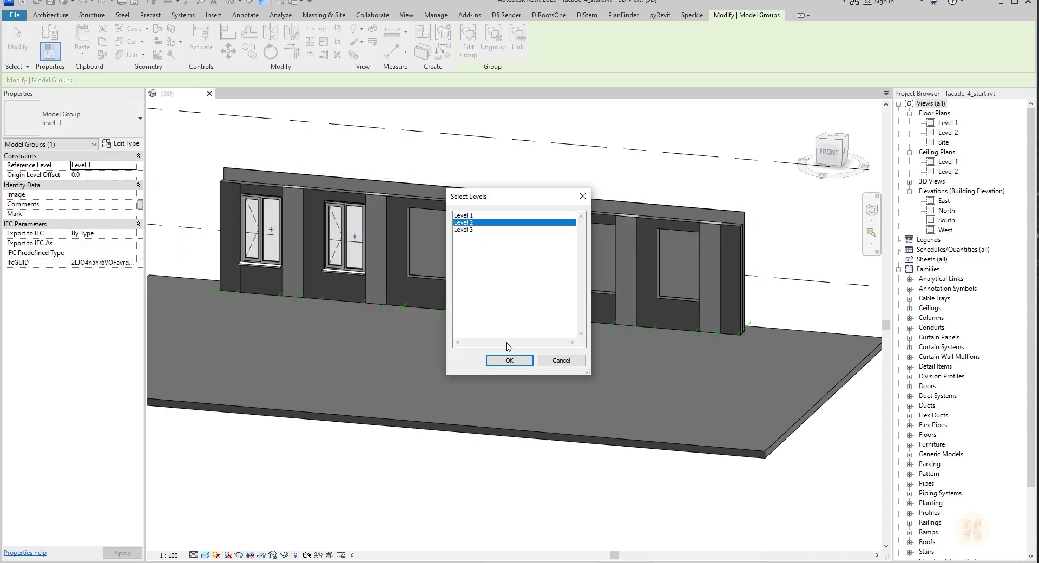
pyautogui.click(510, 361)
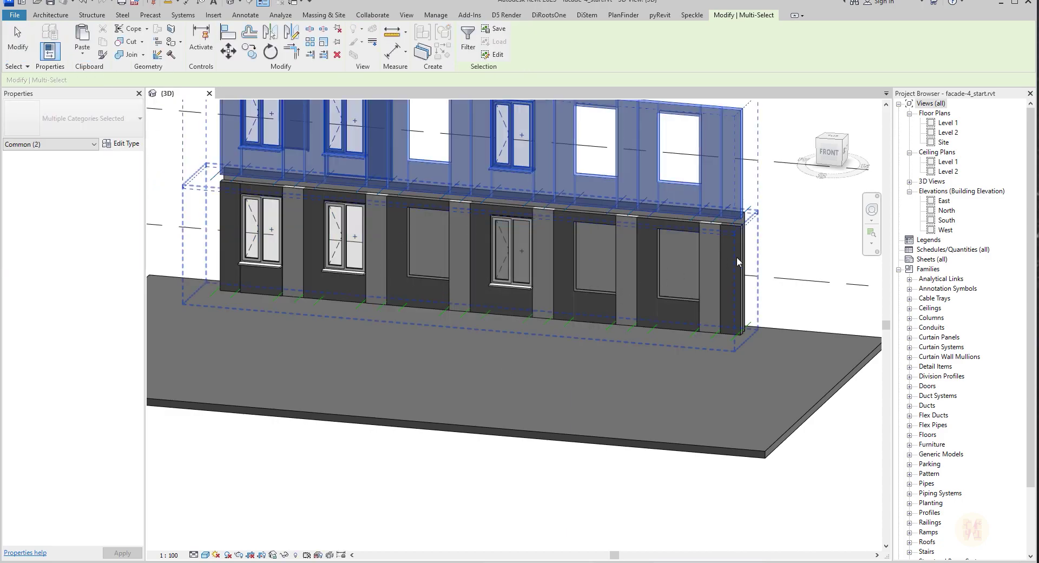
# - Set the Clinker Panel-20 cladding wall's top constraint to Up to level: Level 3
pyautogui.click(823, 269)
pyautogui.keyDown('shift'); pyautogui.moveTo(861, 279); pyautogui.dragTo(564, 268, button='middle'); pyautogui.keyUp('shift')
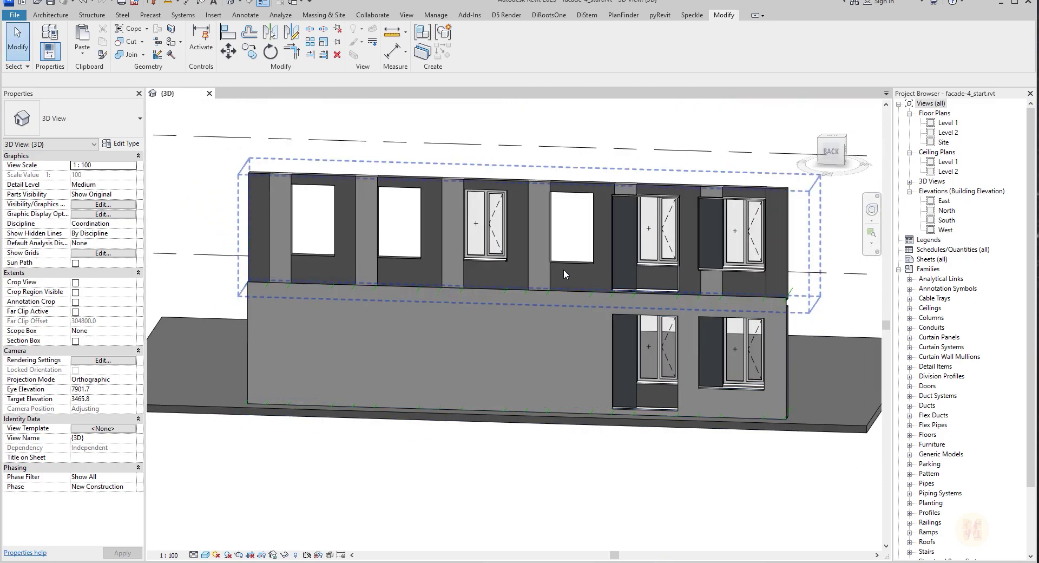
pyautogui.click(498, 353)
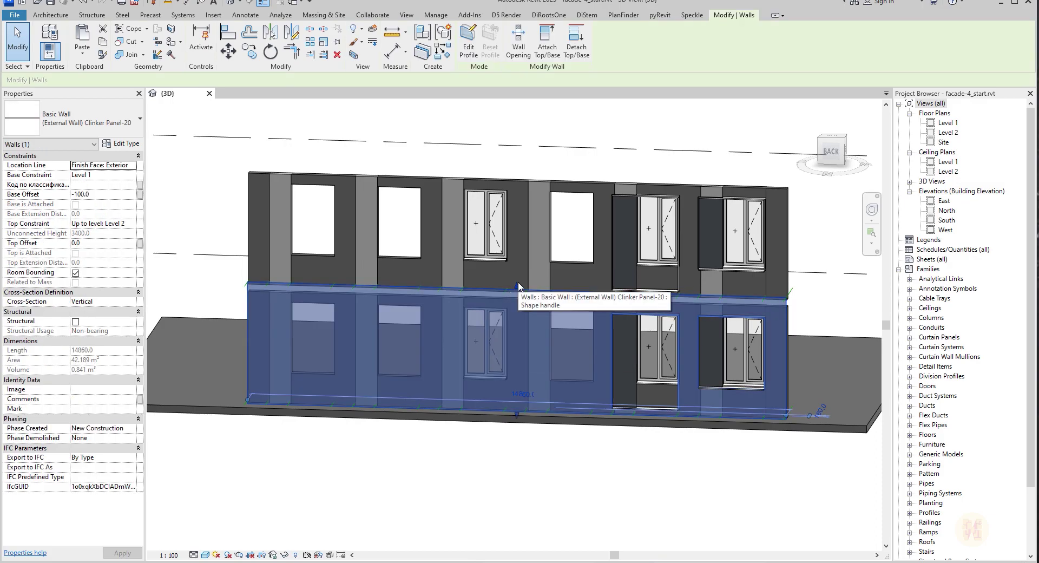
pyautogui.click(134, 223)
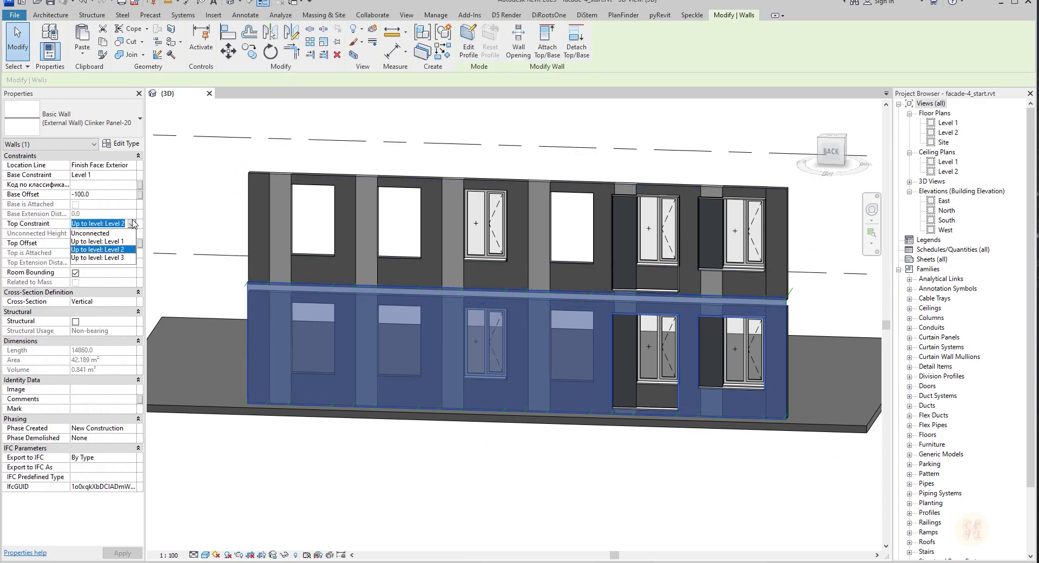
pyautogui.click(125, 257)
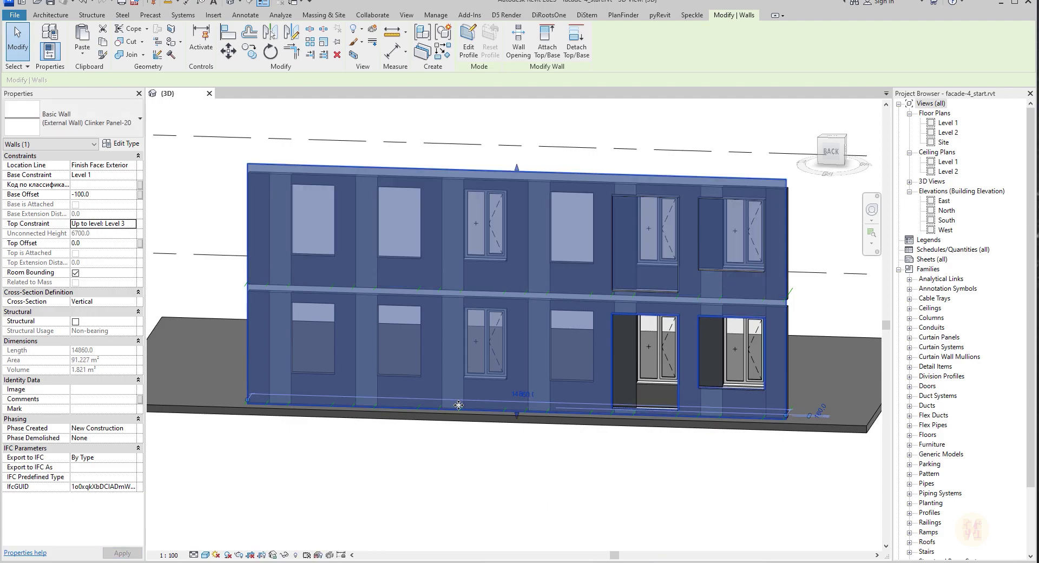
pyautogui.click(514, 487)
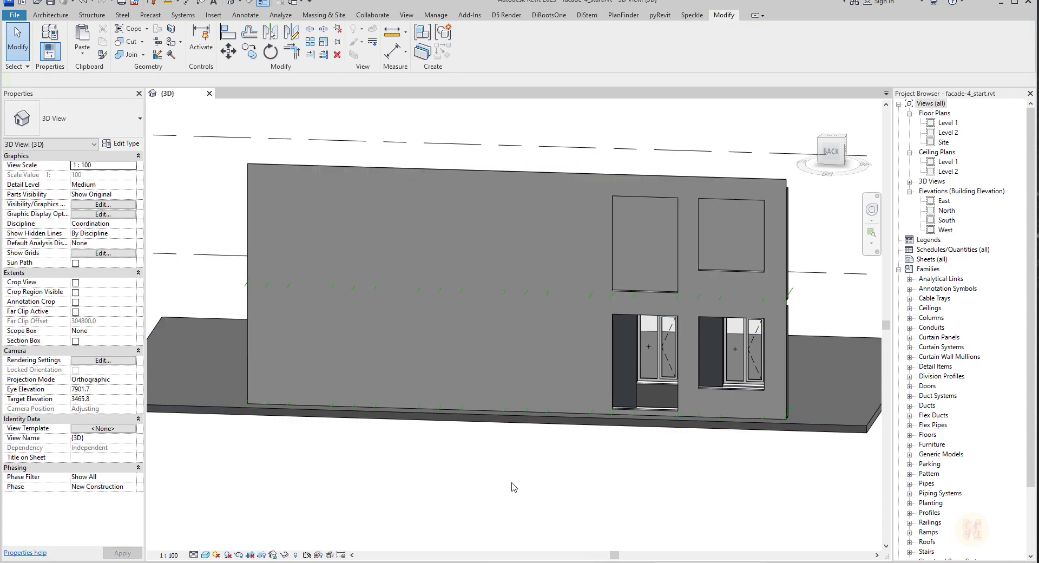
# - Edit the level_1 group on Level 2 to remove its two reveal panels from the group, and finish the group edit
pyautogui.click(648, 297)
pyautogui.scroll(3, 644, 281)
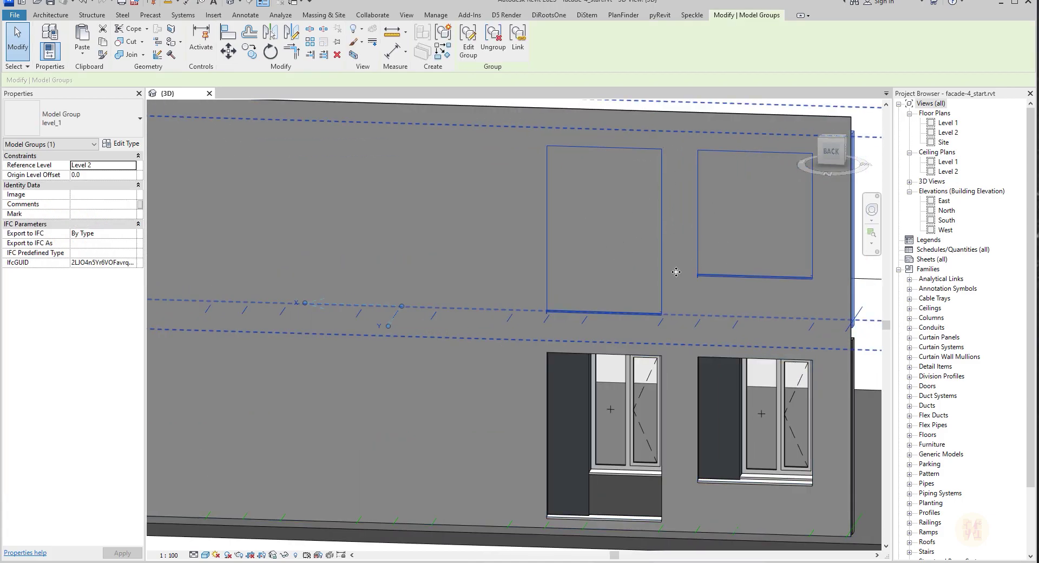
pyautogui.scroll(-3, 636, 296)
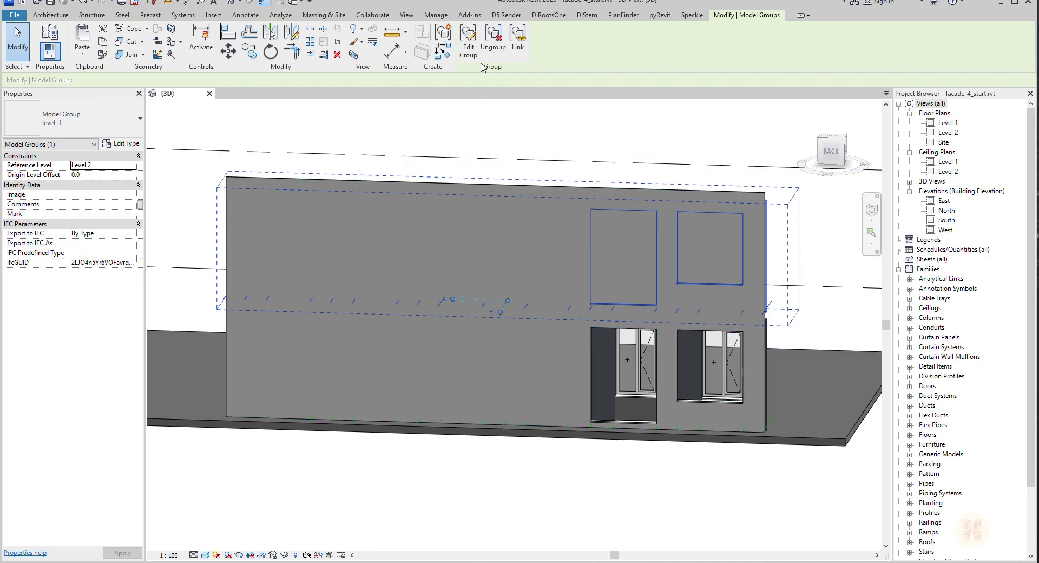
pyautogui.keyDown('shift'); pyautogui.moveTo(706, 292); pyautogui.dragTo(499, 331, button='middle'); pyautogui.keyUp('shift')
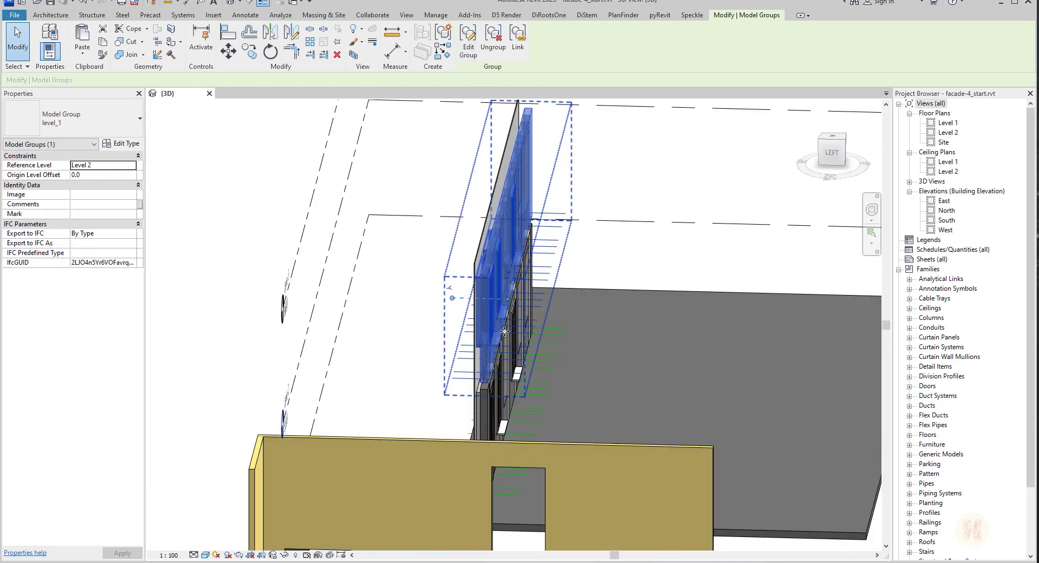
pyautogui.click(471, 41)
pyautogui.keyDown('shift'); pyautogui.moveTo(292, 311); pyautogui.dragTo(507, 309, button='middle'); pyautogui.keyUp('shift')
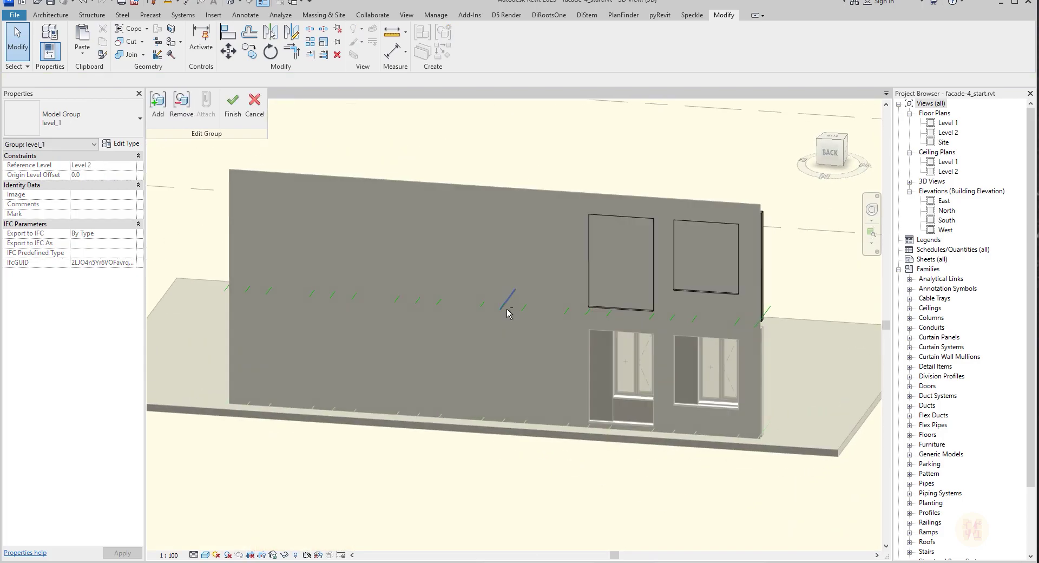
pyautogui.press('r')
pyautogui.press('g')
pyautogui.click(633, 307)
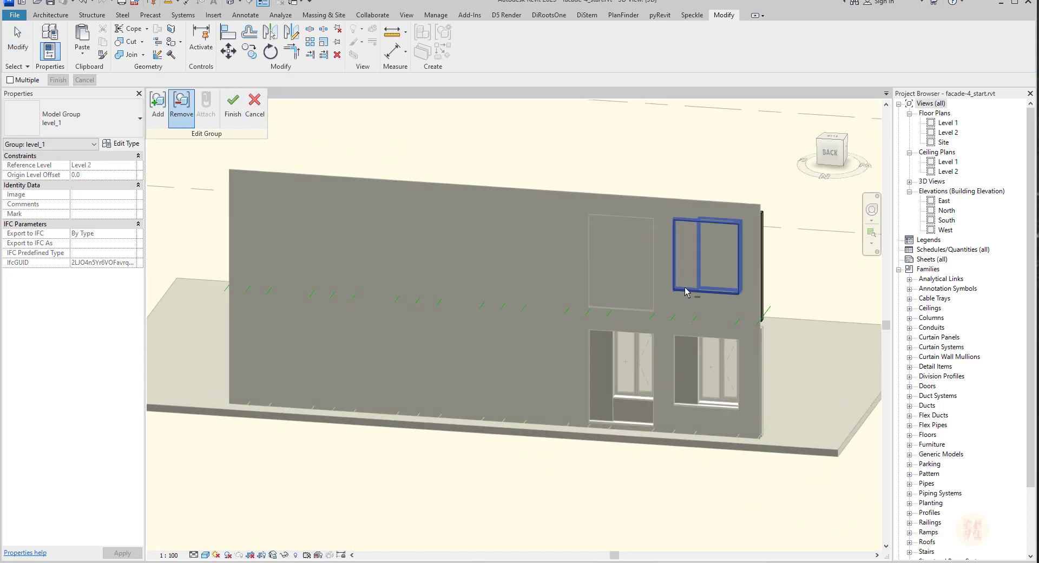
pyautogui.click(231, 107)
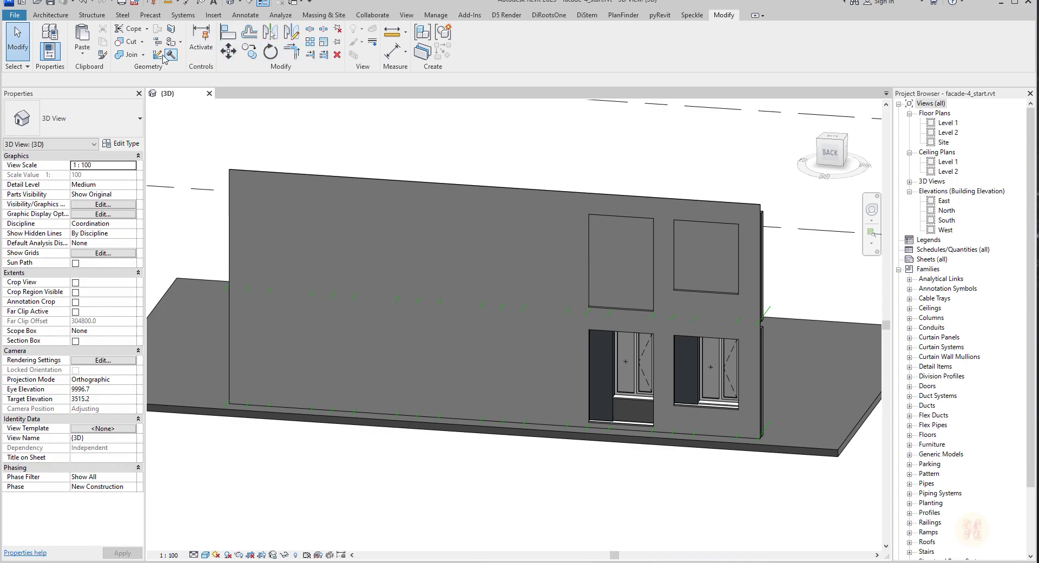
# - Rehost the taller Level 2 reveal panel onto the face of the Clinker Panel-20 cladding wall
pyautogui.click(125, 56)
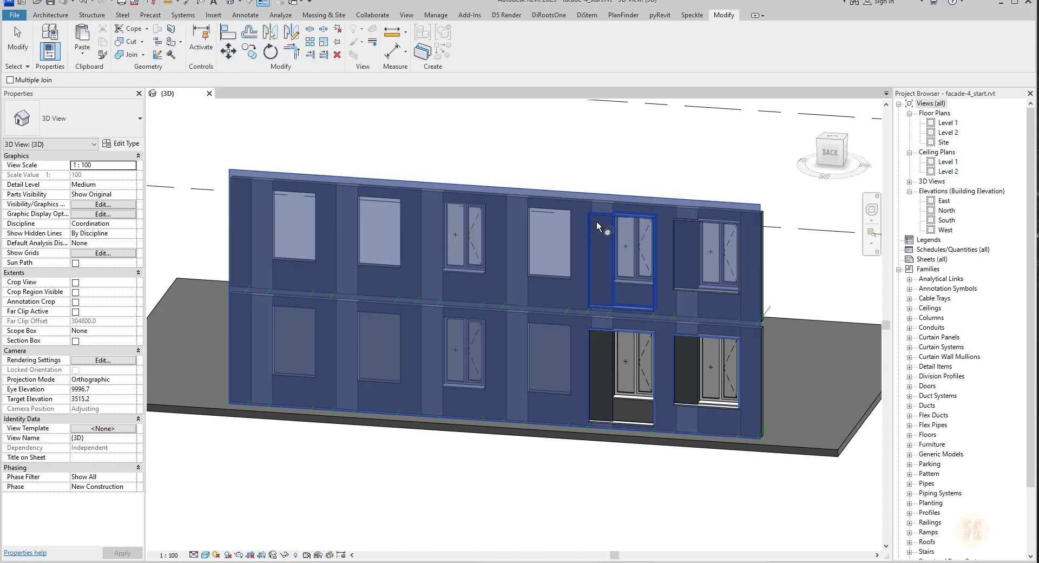
pyautogui.click(599, 220)
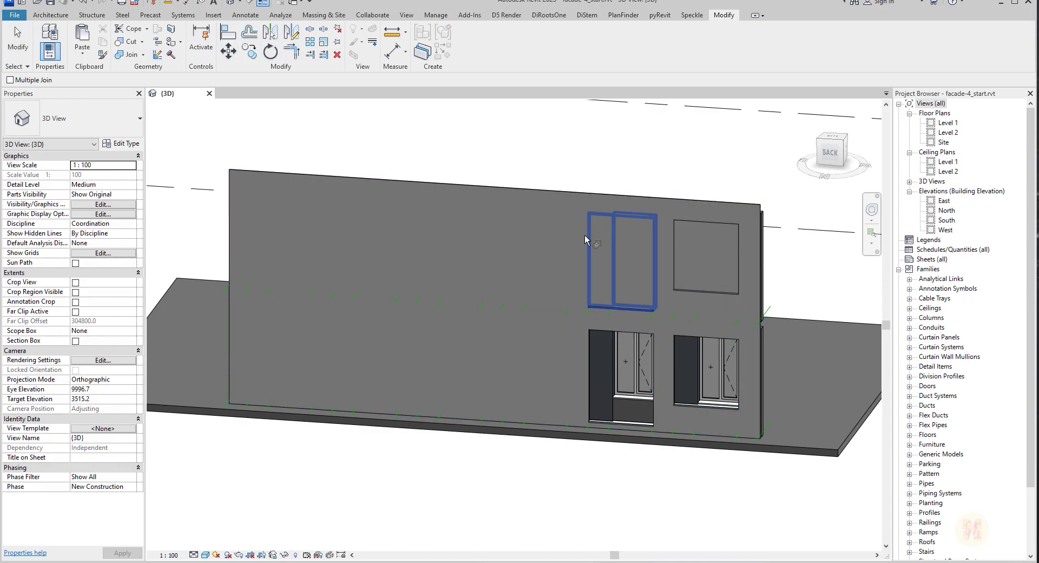
pyautogui.click(623, 310)
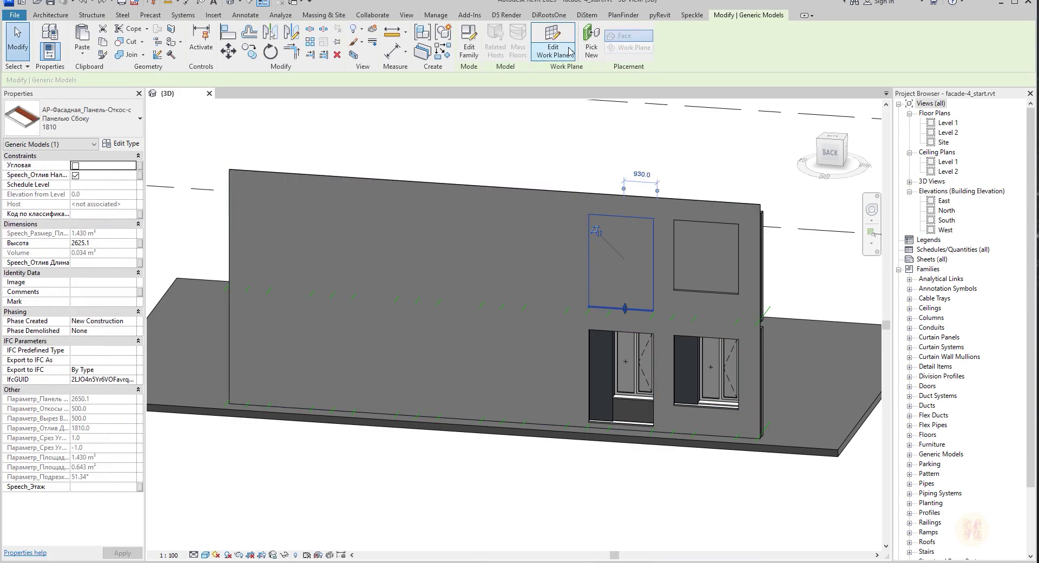
pyautogui.click(593, 39)
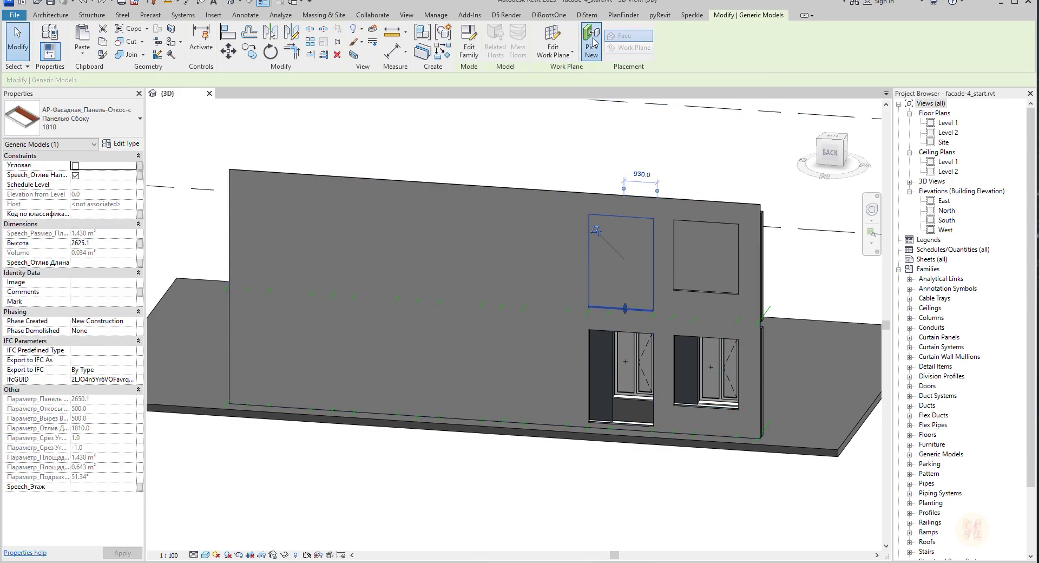
pyautogui.click(622, 219)
pyautogui.press('Escape')
# - Rehost the shorter Level 2 reveal panel nearest the wall's end onto the cladding wall's face
pyautogui.click(701, 290)
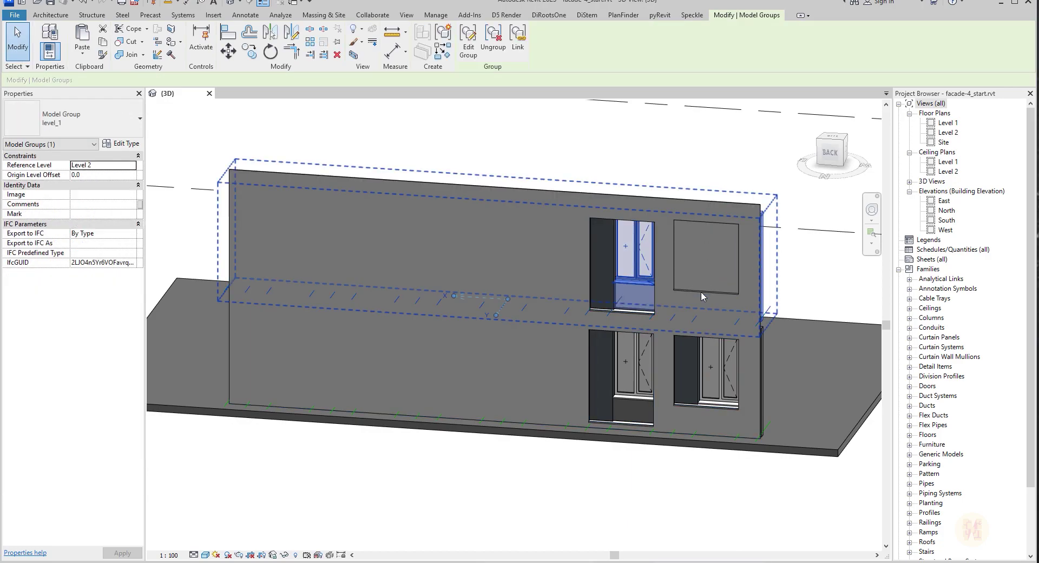
pyautogui.press('Escape')
pyautogui.click(704, 290)
pyautogui.moveTo(708, 226); pyautogui.dragTo(702, 229)
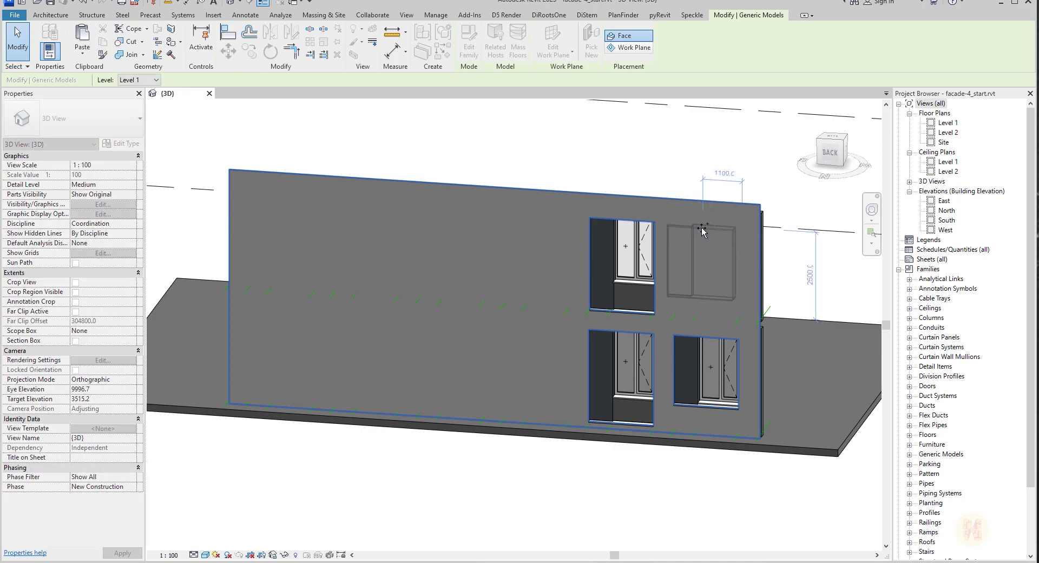
pyautogui.click(736, 263)
# - Move both rehosted Level 2 reveal panels so they frame the windows behind them
pyautogui.keyDown('shift'); pyautogui.moveTo(661, 260); pyautogui.dragTo(764, 208, button='middle'); pyautogui.keyUp('shift')
pyautogui.scroll(5, 752, 241)
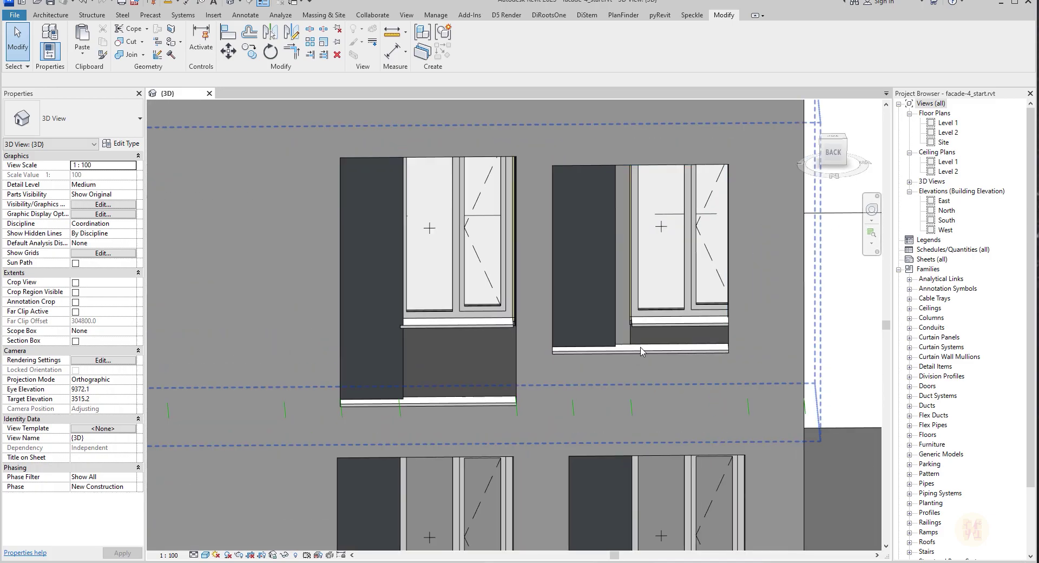
pyautogui.click(649, 355)
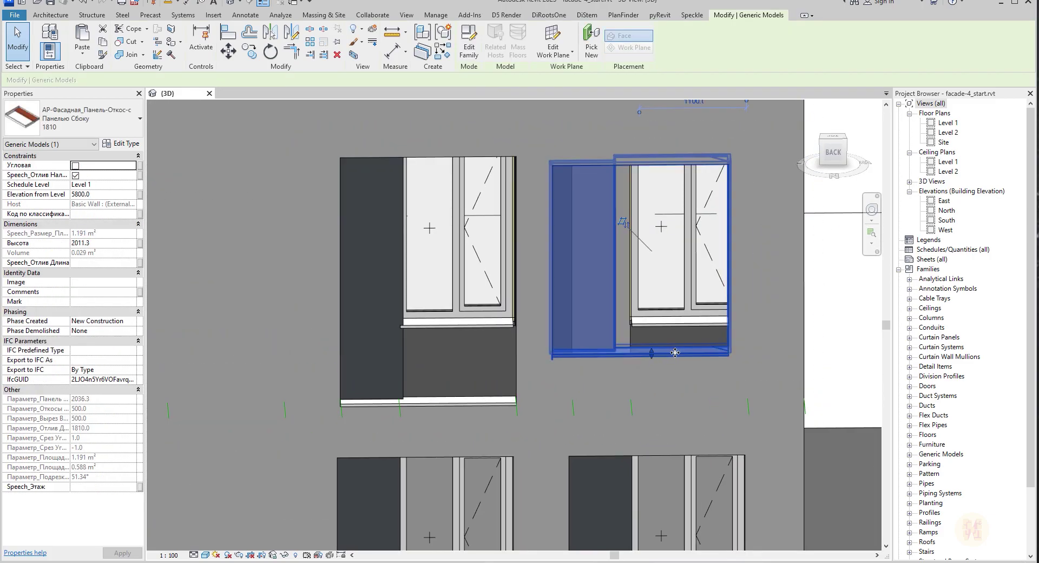
pyautogui.moveTo(674, 352); pyautogui.dragTo(690, 329)
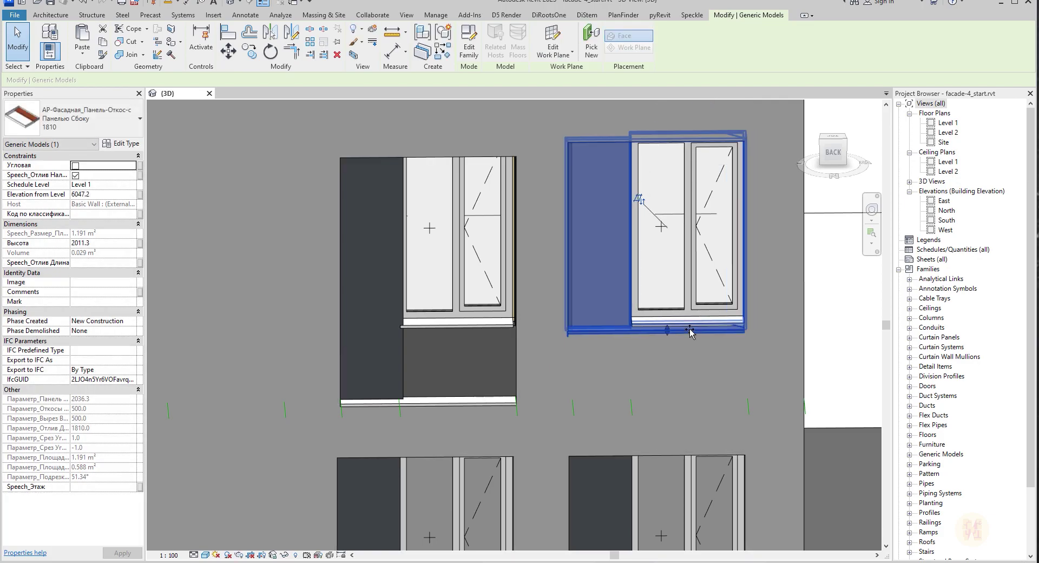
pyautogui.press('Escape')
pyautogui.click(460, 375)
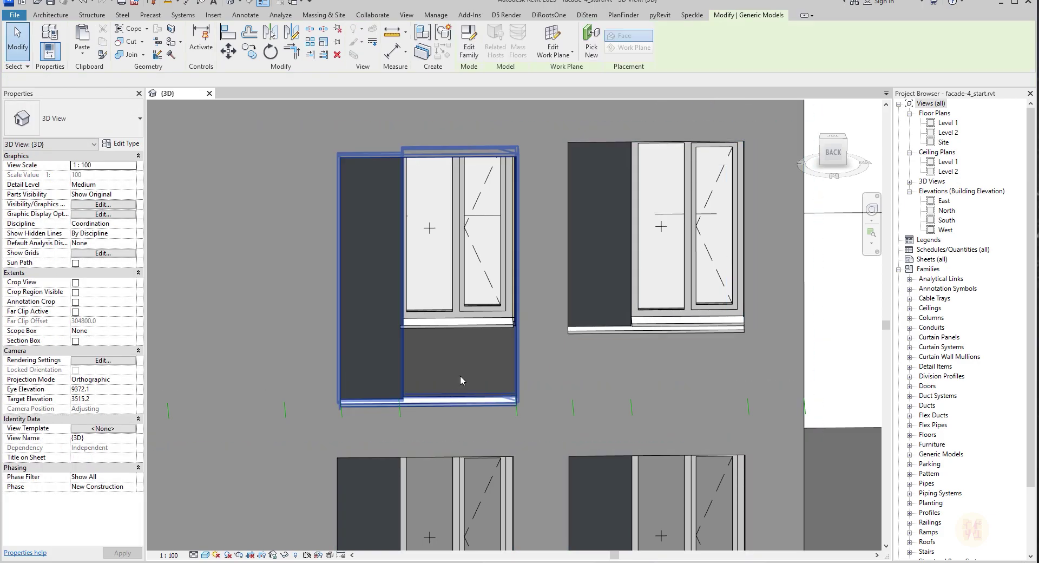
pyautogui.moveTo(445, 391); pyautogui.dragTo(452, 389)
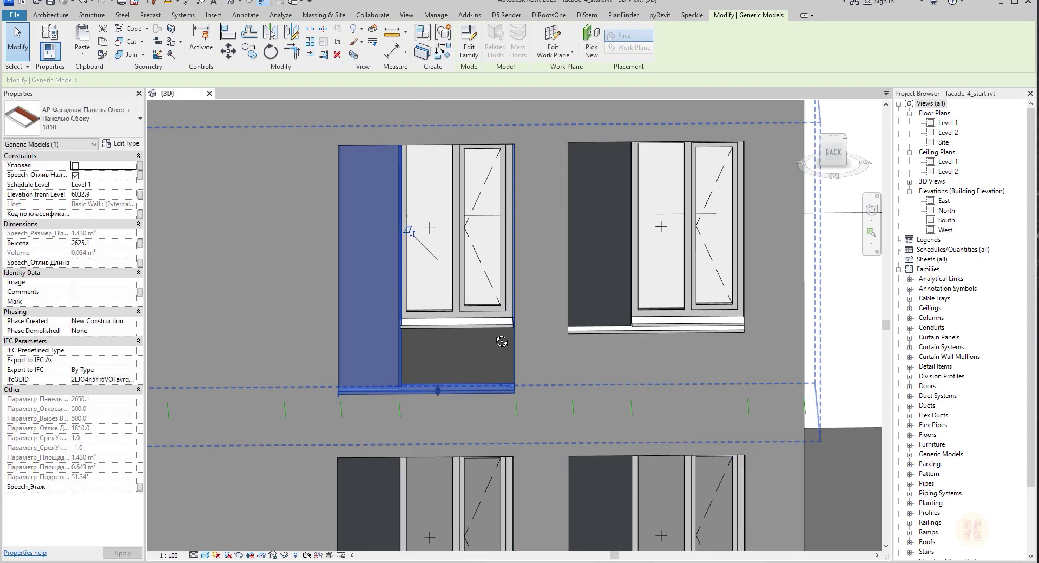
pyautogui.press('Escape')
pyautogui.scroll(-2, 555, 277)
pyautogui.scroll(-2, 555, 277)
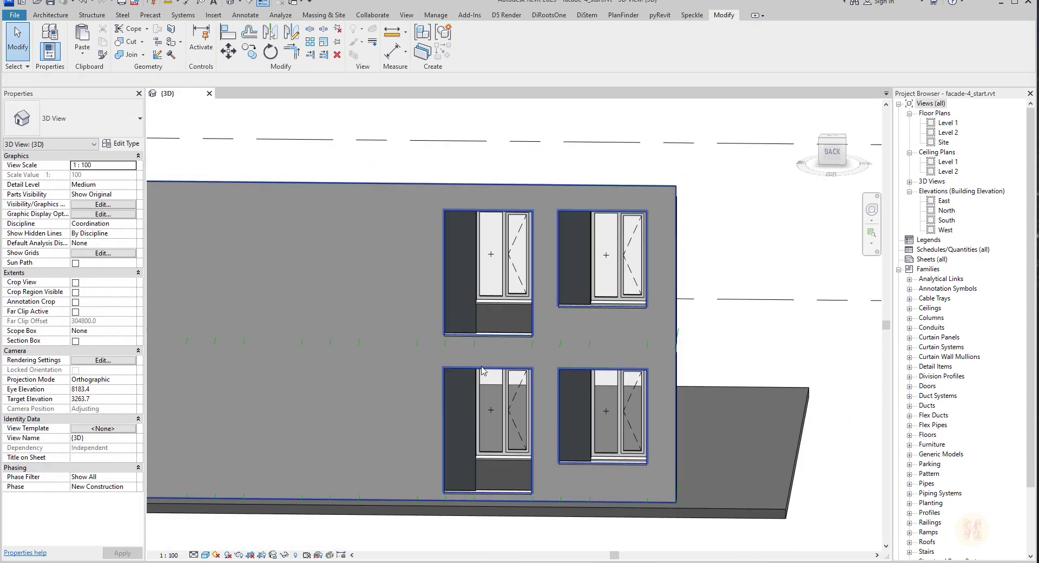
pyautogui.keyDown('shift'); pyautogui.moveTo(554, 277); pyautogui.dragTo(595, 353, button='middle'); pyautogui.keyUp('shift')
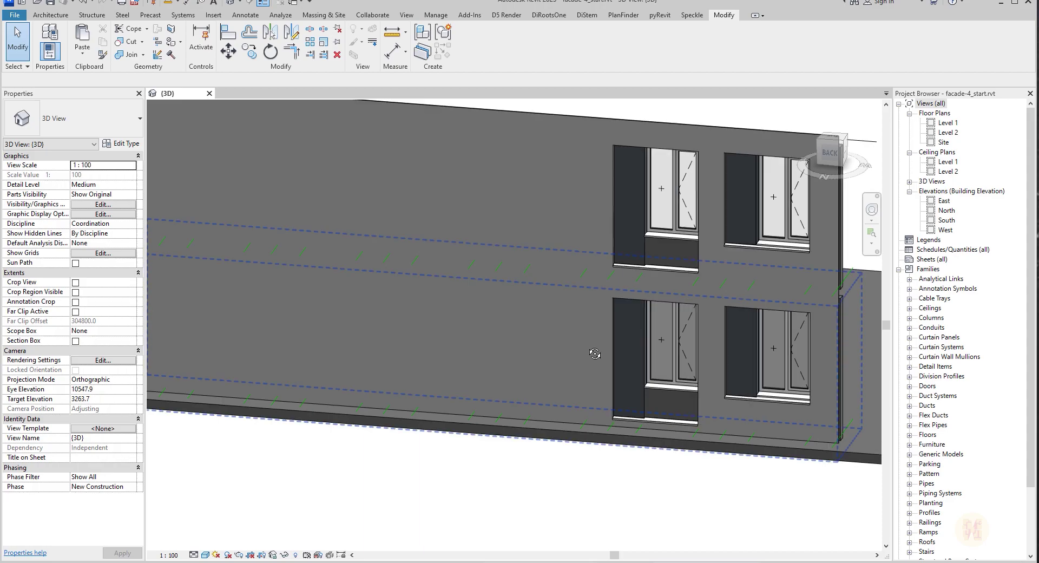
# - Create a similar reveal panel from the taller Level 1 one and place it on the blank cladding of Level 1
pyautogui.click(631, 363)
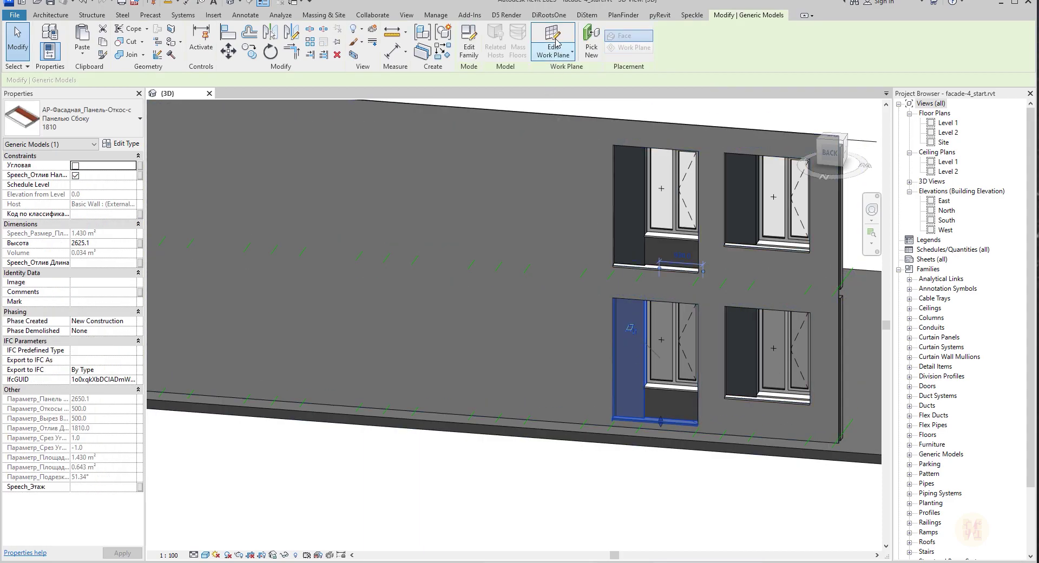
pyautogui.click(444, 51)
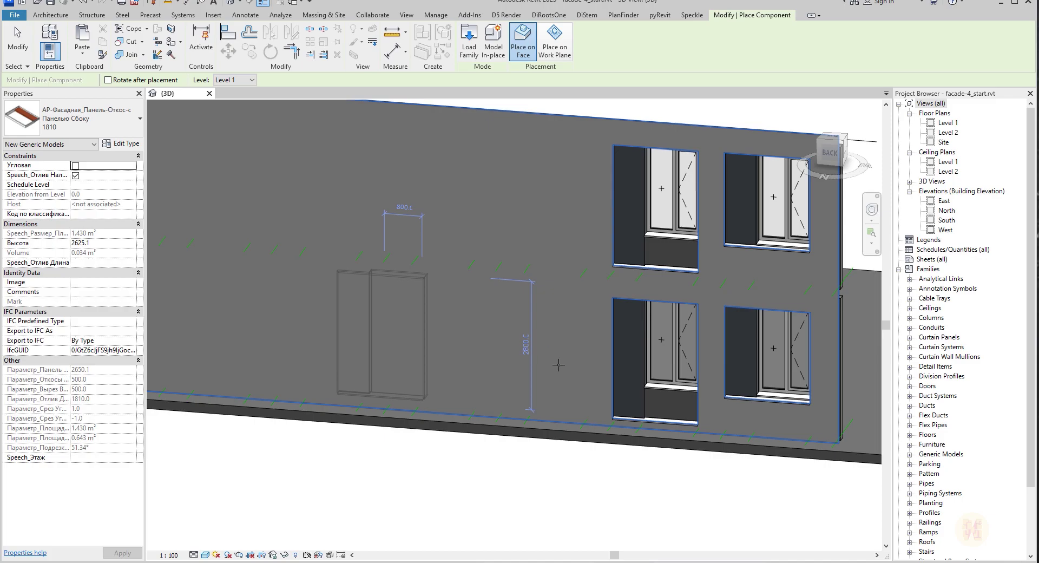
pyautogui.click(416, 324)
pyautogui.press('Escape')
pyautogui.press('Escape')
# - Move the new reveal panel up to the Level 2 window in the uncut part of the cladding and fit it around that window
pyautogui.keyDown('shift'); pyautogui.moveTo(467, 341); pyautogui.dragTo(594, 346, button='middle'); pyautogui.keyUp('shift')
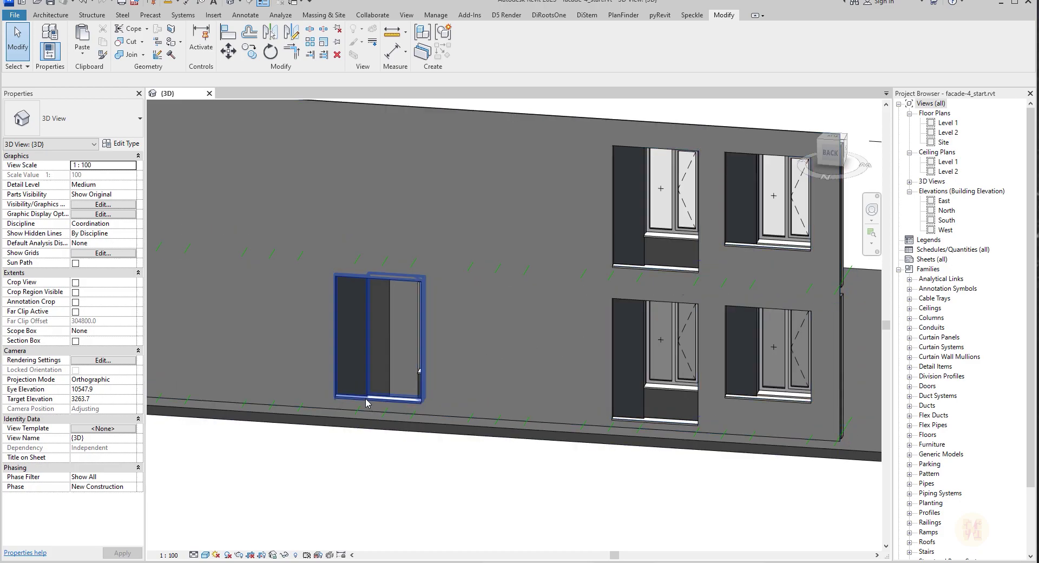
pyautogui.moveTo(366, 403); pyautogui.dragTo(419, 196)
pyautogui.scroll(1, 419, 196)
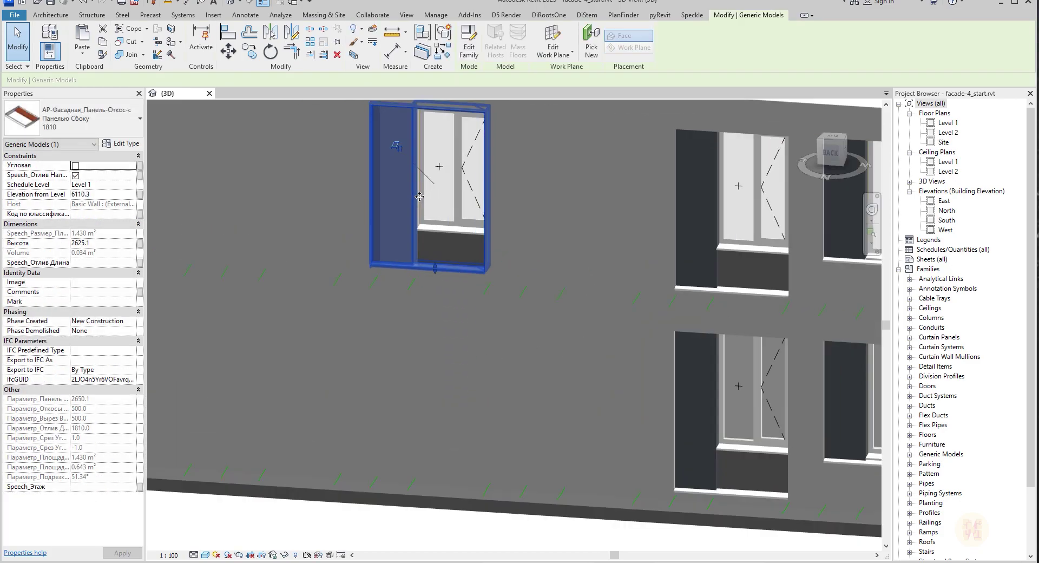
pyautogui.scroll(3, 419, 196)
pyautogui.moveTo(422, 188); pyautogui.dragTo(446, 286, button='middle')
pyautogui.scroll(-1, 446, 284)
pyautogui.moveTo(413, 267)
pyautogui.mouseDown()
pyautogui.moveTo(423, 243)
pyautogui.moveTo(421, 251)
pyautogui.mouseUp()
pyautogui.keyDown('shift'); pyautogui.moveTo(421, 251); pyautogui.dragTo(413, 218, button='middle'); pyautogui.keyUp('shift')
pyautogui.scroll(2, 422, 271)
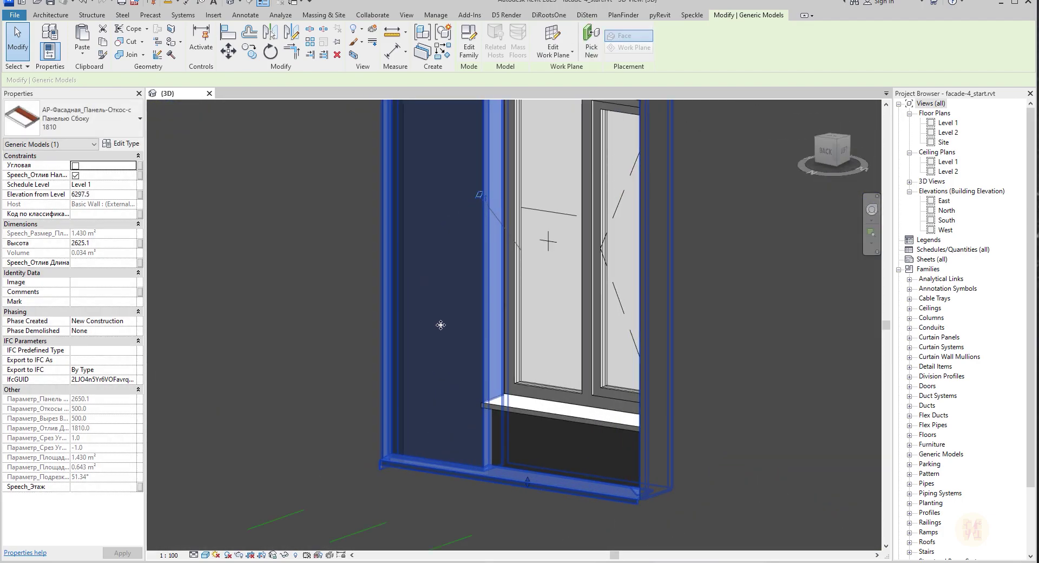
pyautogui.moveTo(441, 331)
pyautogui.mouseDown()
pyautogui.moveTo(424, 319)
pyautogui.moveTo(443, 325)
pyautogui.mouseUp()
pyautogui.press('Escape')
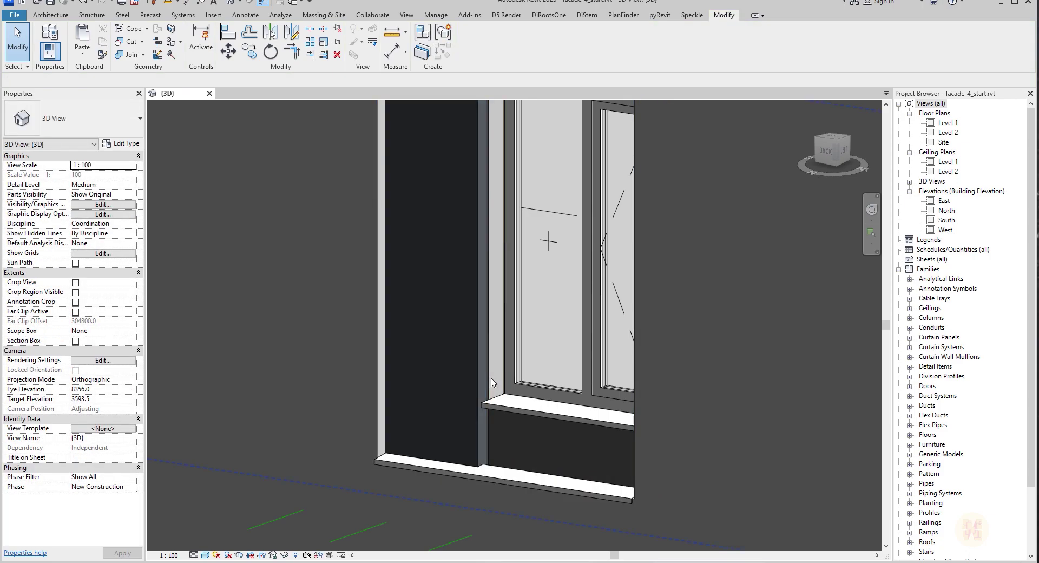
# - Align the new reveal panel's side and top faces with the edges of the window opening behind it
pyautogui.press('a')
pyautogui.press('l')
pyautogui.scroll(3, 490, 392)
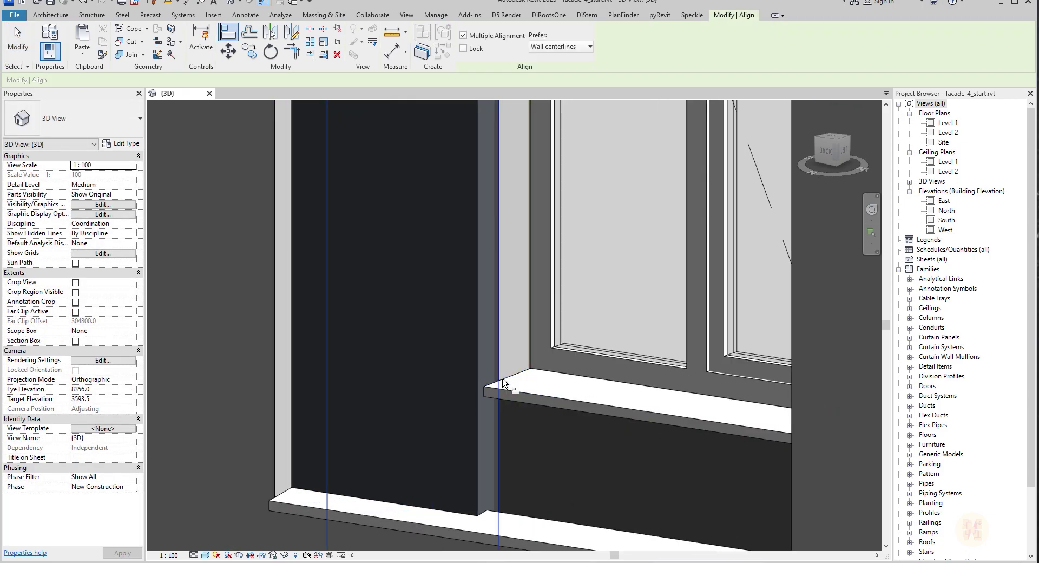
pyautogui.click(479, 349)
pyautogui.scroll(-5, 570, 362)
pyautogui.keyDown('shift'); pyautogui.moveTo(550, 367); pyautogui.dragTo(495, 350, button='middle'); pyautogui.keyUp('shift')
pyautogui.scroll(2, 512, 266)
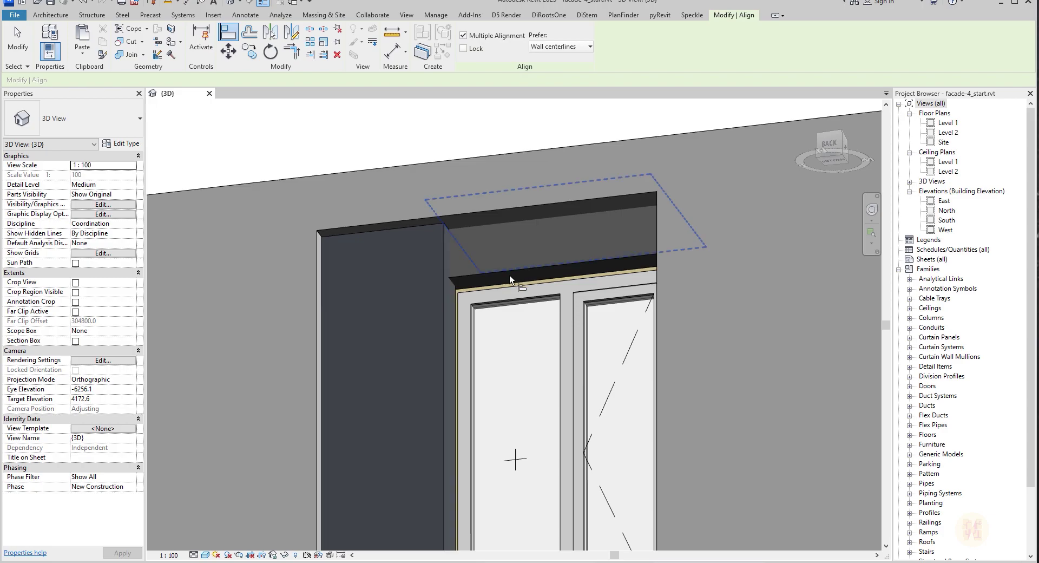
pyautogui.click(513, 279)
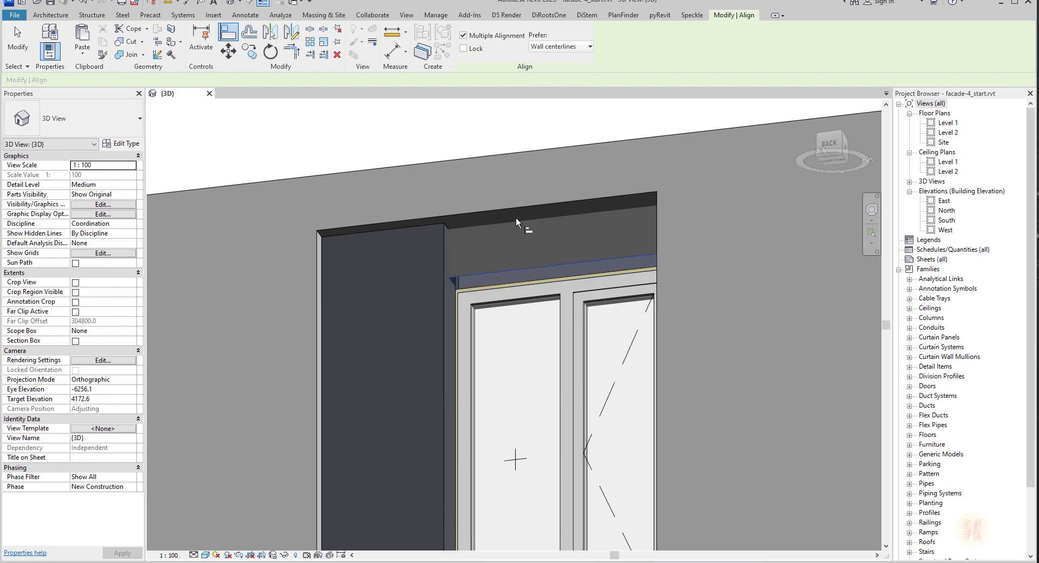
pyautogui.click(516, 216)
pyautogui.press('Escape')
pyautogui.scroll(-1, 538, 355)
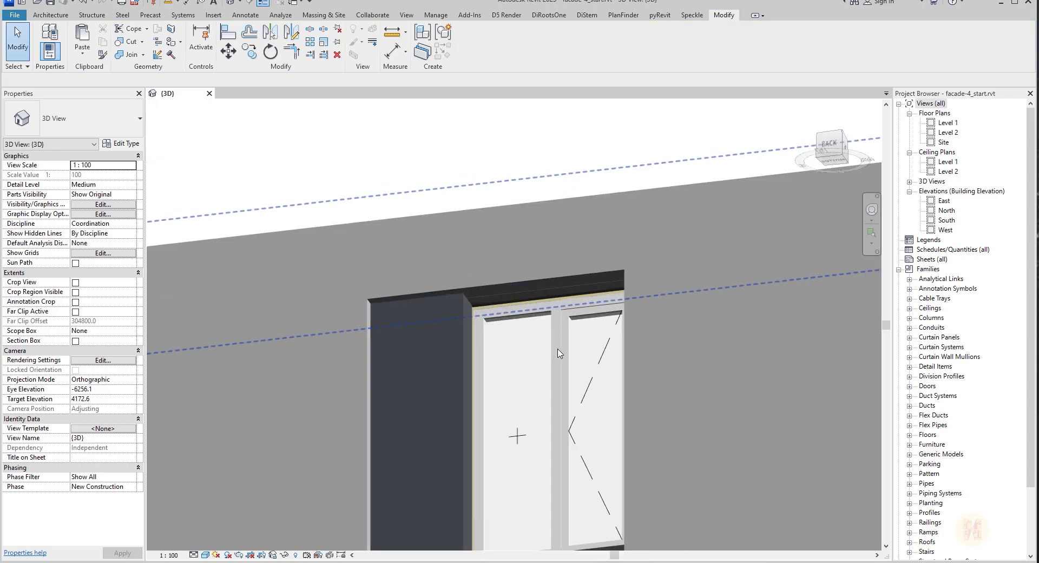
pyautogui.keyDown('shift'); pyautogui.moveTo(556, 353); pyautogui.dragTo(604, 544, button='middle'); pyautogui.keyUp('shift')
pyautogui.moveTo(604, 544); pyautogui.dragTo(597, 192, button='middle')
pyautogui.scroll(-3, 572, 274)
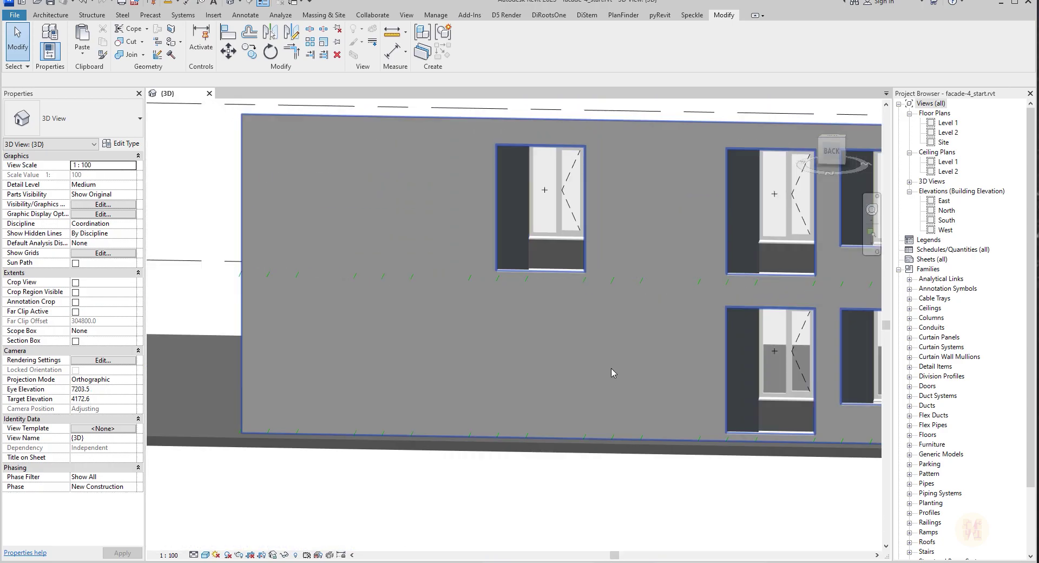
# - Stretch the Level 2 reveal panel's height down to about 5730 mm so it also frames the Level 1 window below
pyautogui.keyDown('shift'); pyautogui.moveTo(612, 371); pyautogui.dragTo(563, 380, button='middle'); pyautogui.keyUp('shift')
pyautogui.scroll(2, 478, 267)
pyautogui.click(505, 239)
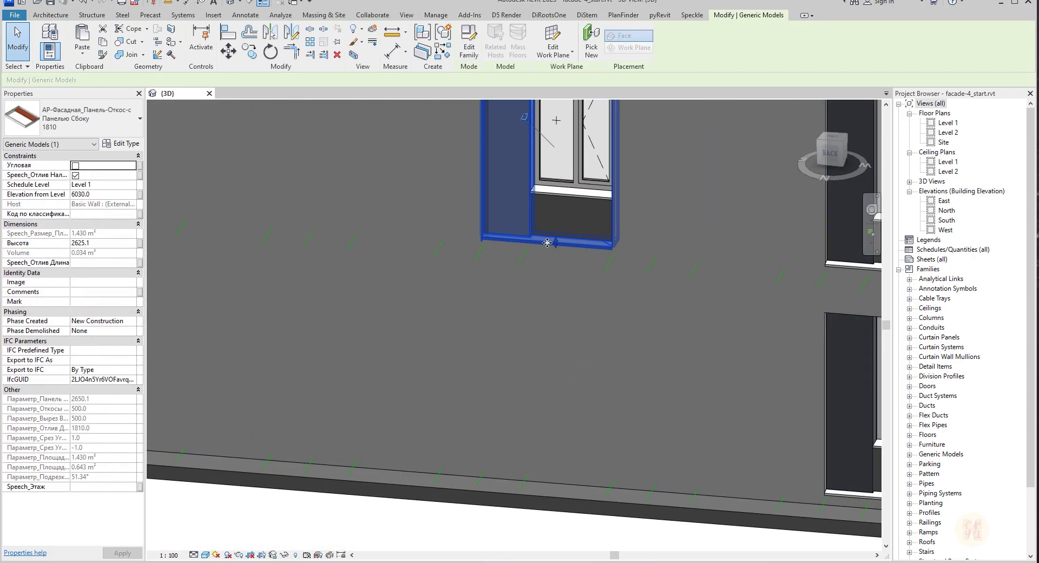
pyautogui.moveTo(537, 457); pyautogui.dragTo(538, 458)
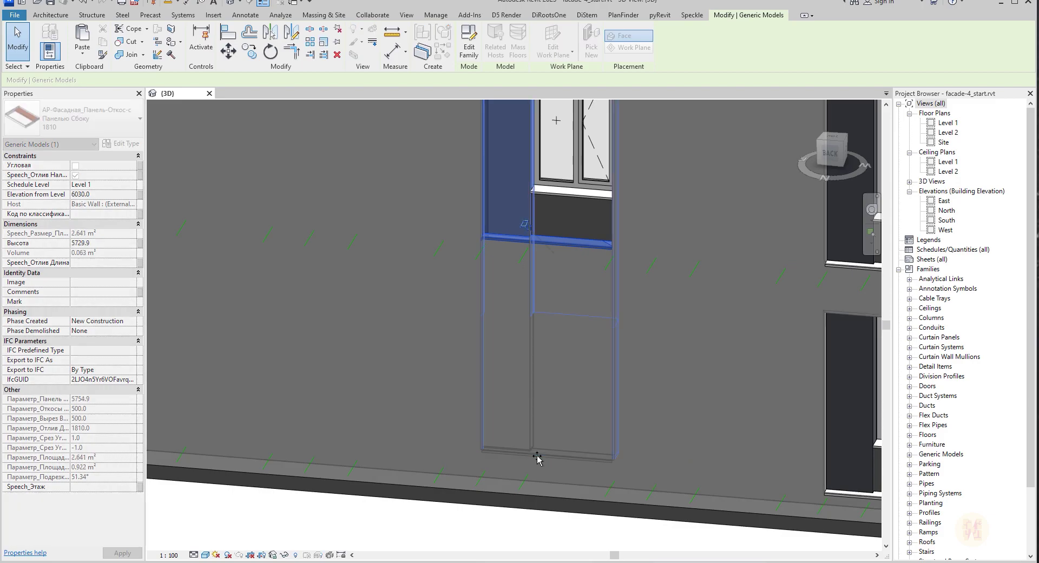
pyautogui.click(575, 524)
pyautogui.scroll(-1, 551, 503)
pyautogui.keyDown('shift'); pyautogui.moveTo(552, 505); pyautogui.dragTo(552, 360, button='middle'); pyautogui.keyUp('shift')
pyautogui.scroll(-2, 568, 444)
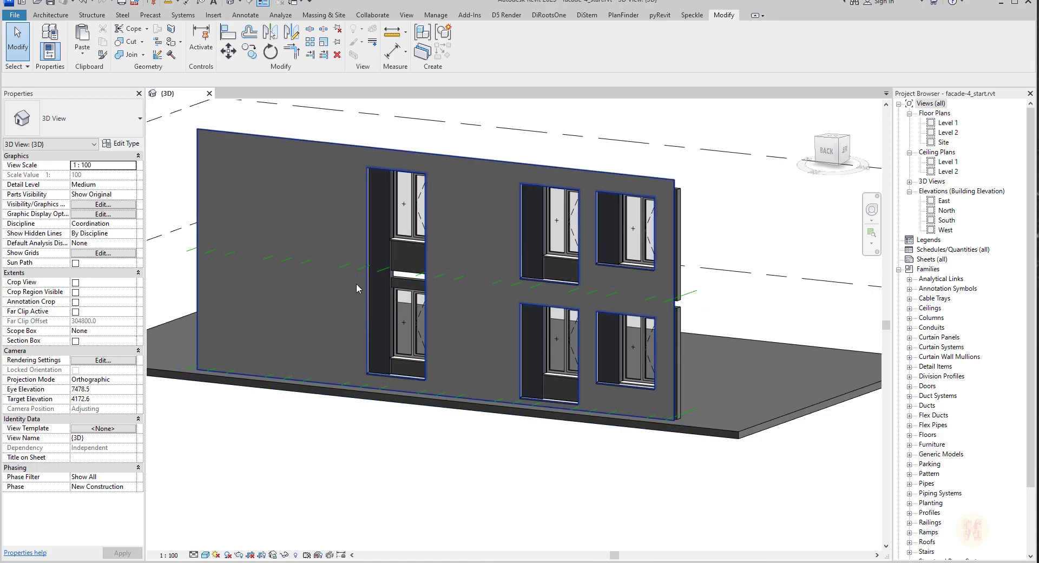
# - Create a panel similar to the rectangular 1400,10 one on the yellow wall and place it between the two stacked windows
pyautogui.scroll(5, 392, 279)
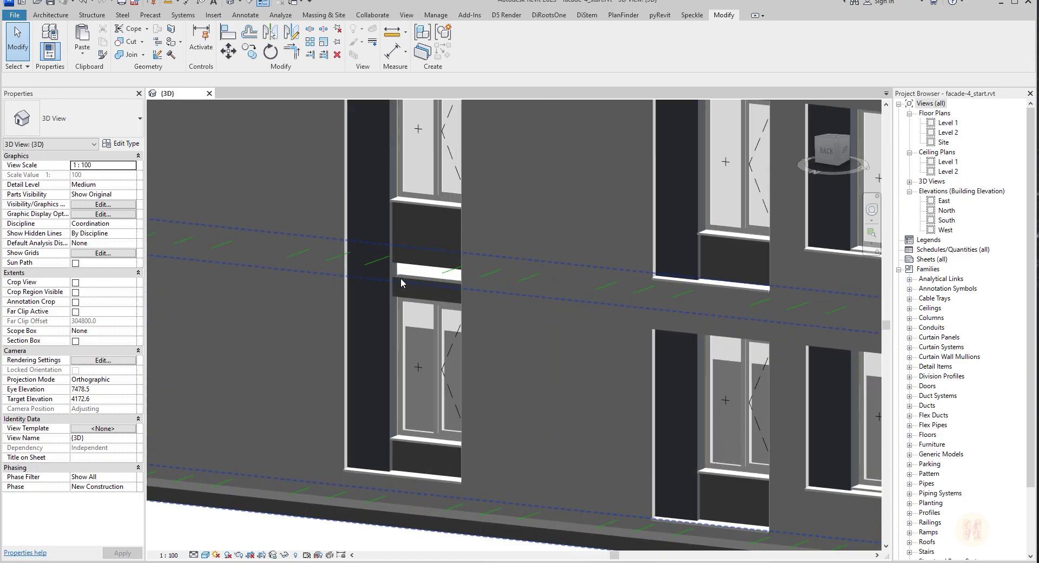
pyautogui.scroll(-8, 405, 271)
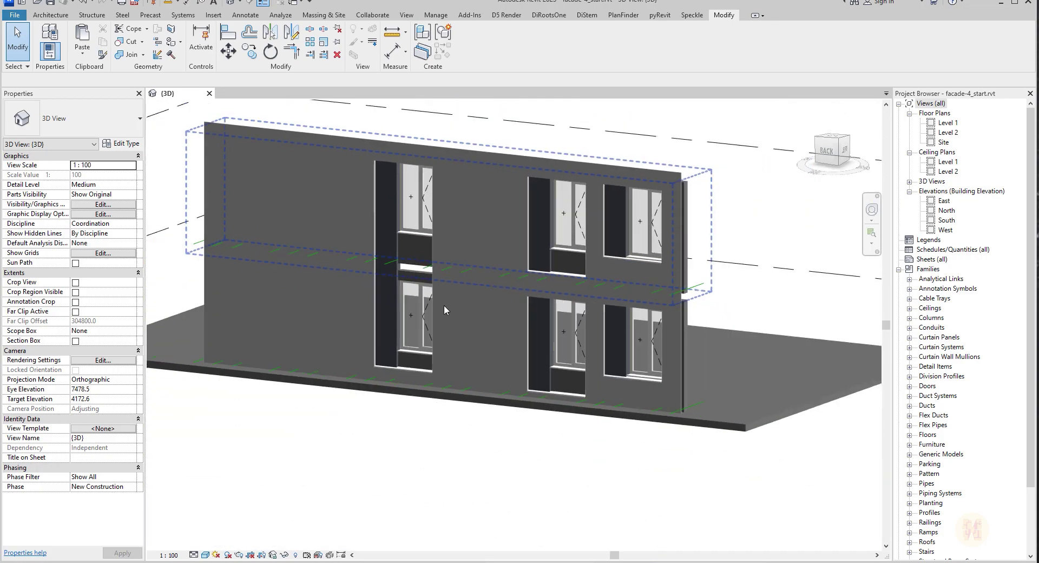
pyautogui.keyDown('shift'); pyautogui.moveTo(411, 282); pyautogui.dragTo(427, 371, button='middle'); pyautogui.keyUp('shift')
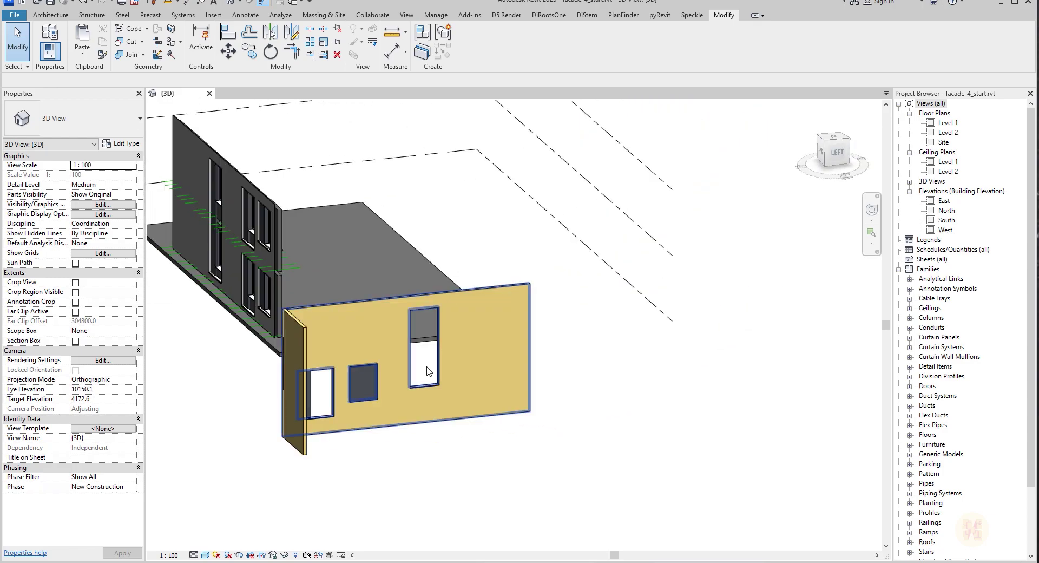
pyautogui.click(360, 388)
pyautogui.scroll(4, 360, 388)
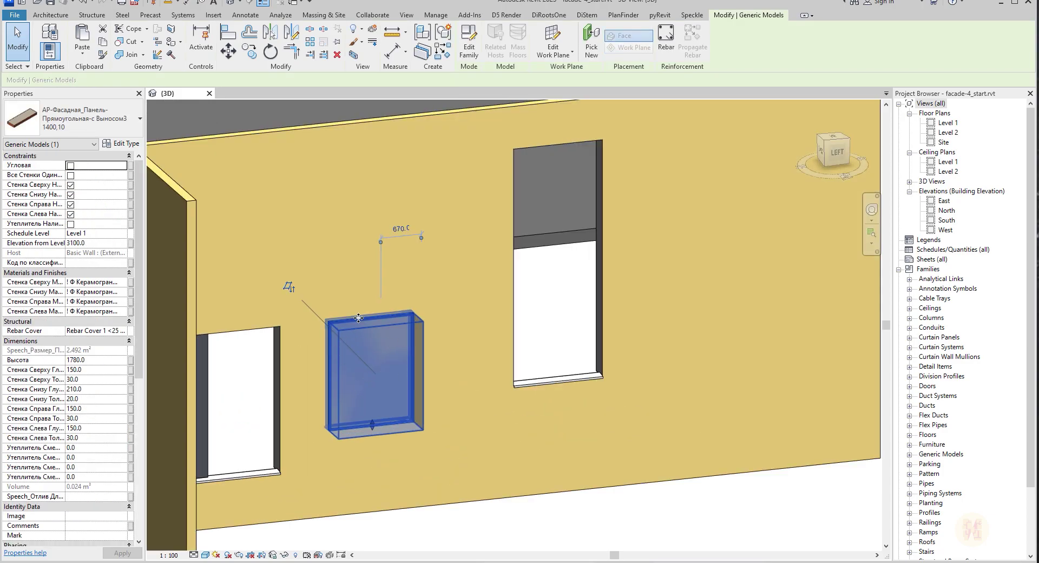
pyautogui.click(443, 52)
pyautogui.scroll(-3, 497, 404)
pyautogui.keyDown('shift'); pyautogui.moveTo(498, 404); pyautogui.dragTo(584, 235, button='middle'); pyautogui.keyUp('shift')
pyautogui.scroll(5, 584, 235)
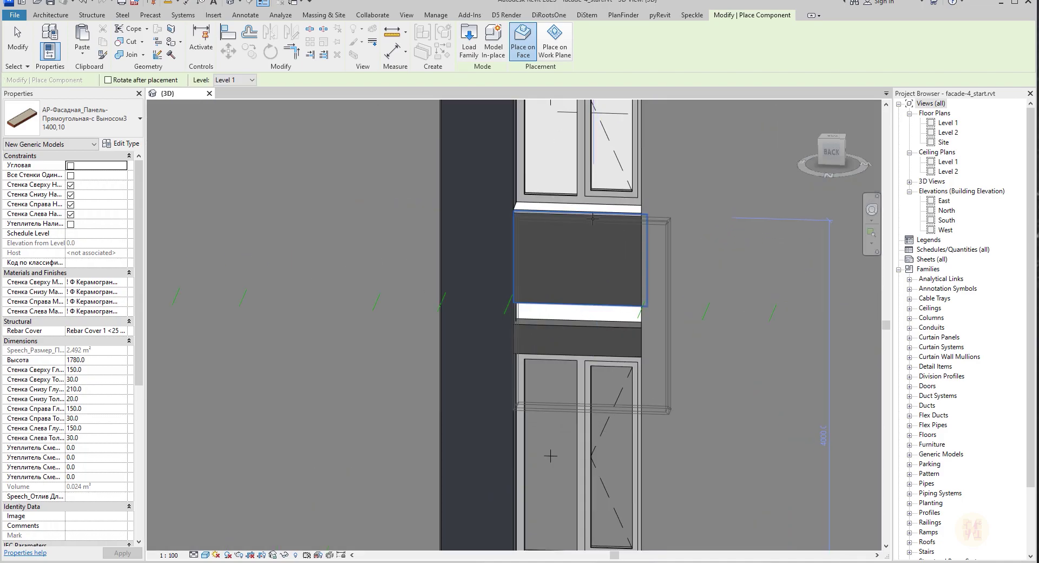
pyautogui.click(597, 240)
pyautogui.press('Escape')
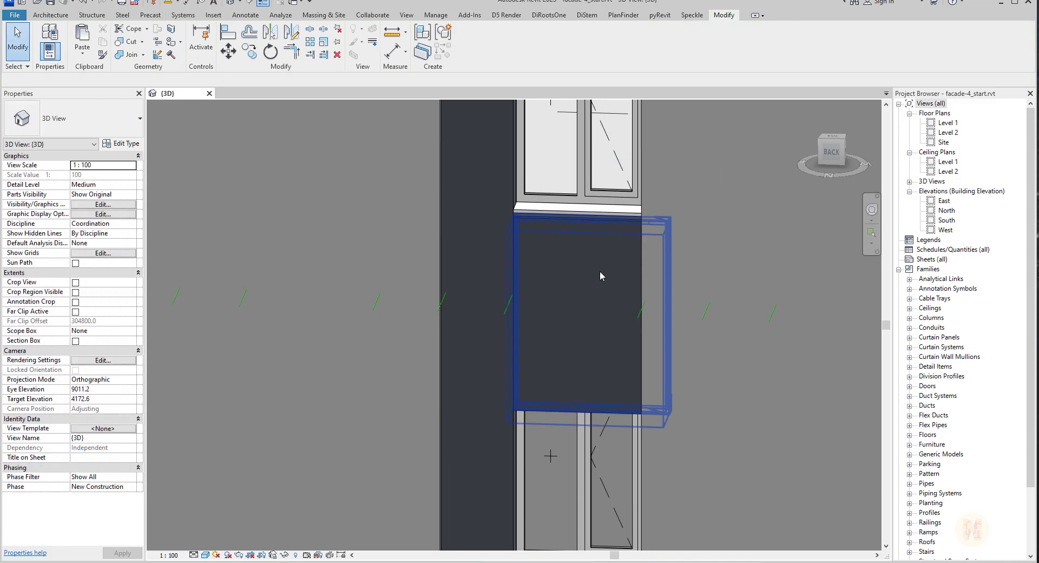
# - Shorten the new rectangular panel to a height of about 1288 mm, ending at the top of the Level 1 window
pyautogui.click(599, 274)
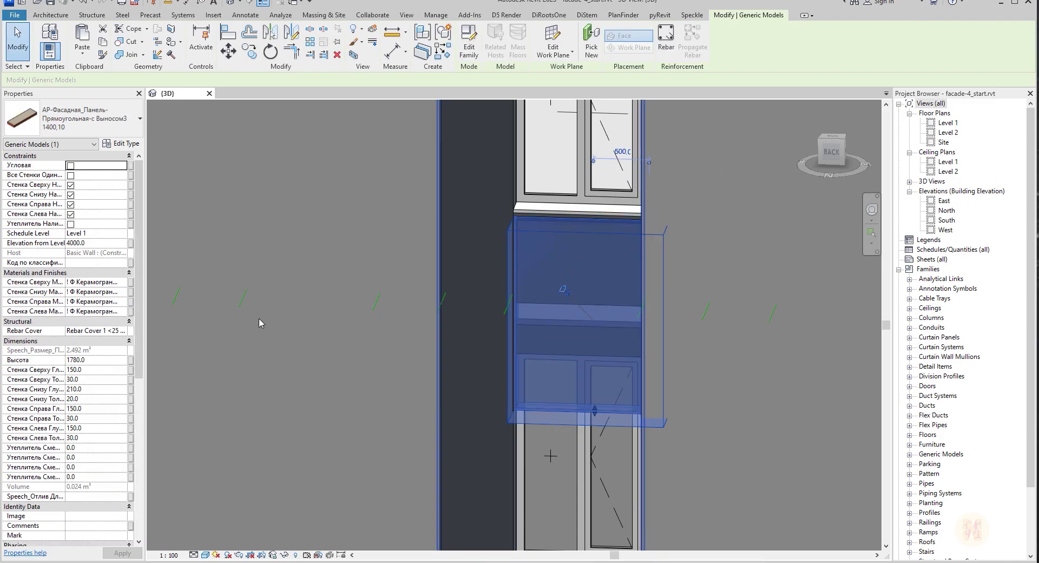
pyautogui.scroll(-3, 73, 426)
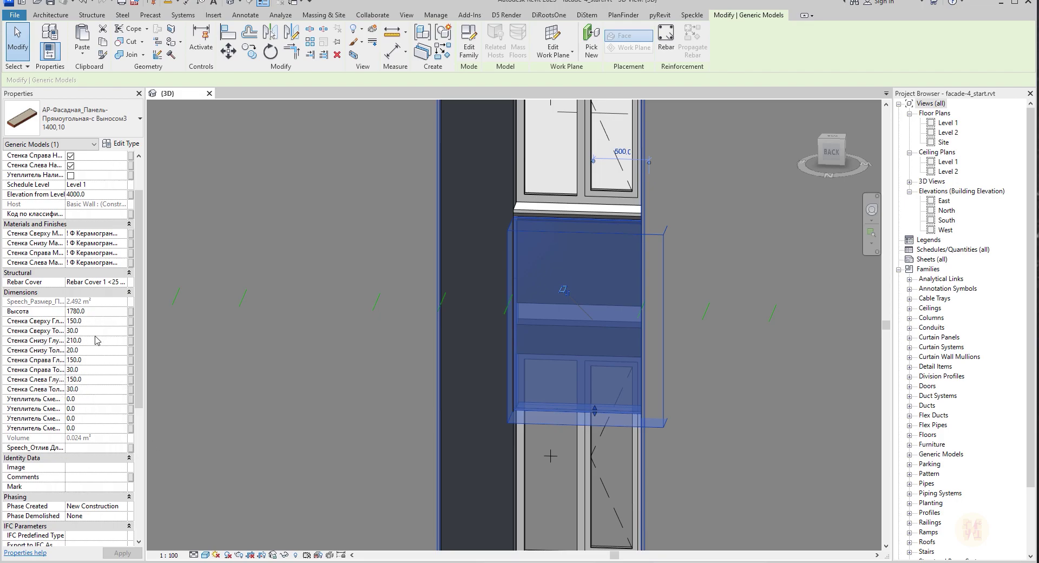
pyautogui.click(94, 313)
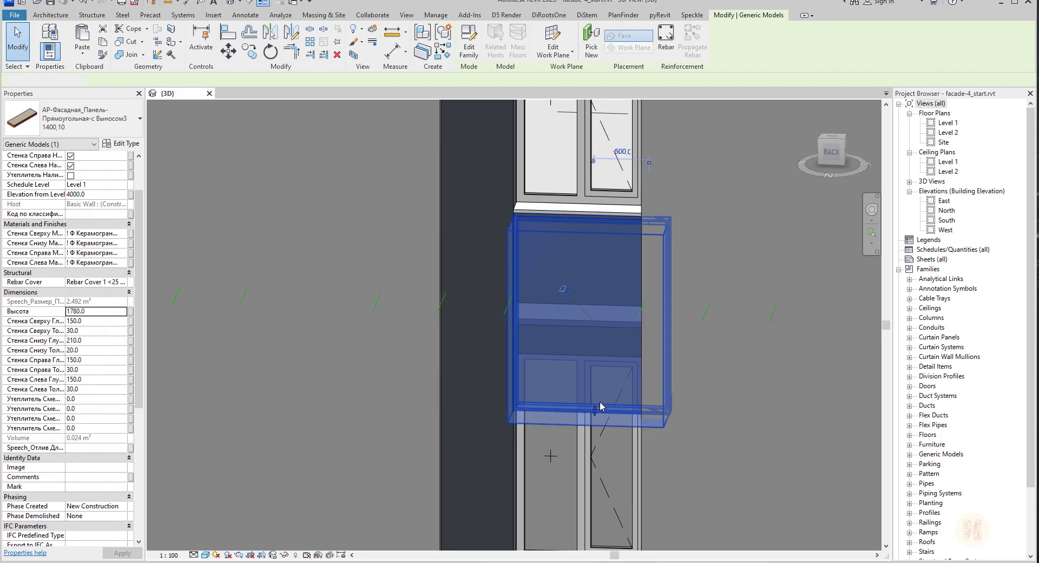
pyautogui.press('Escape')
pyautogui.click(598, 412)
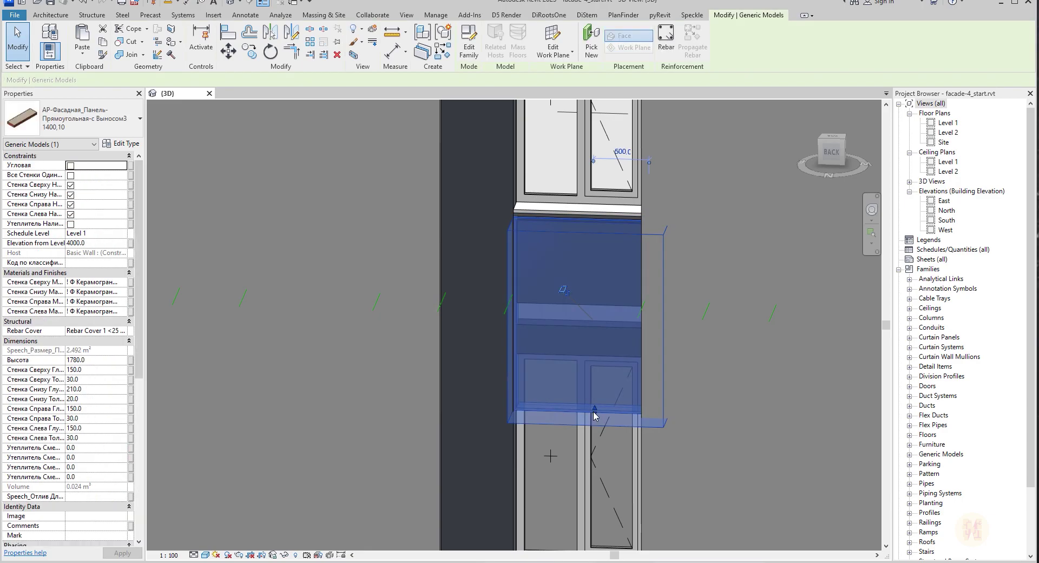
pyautogui.moveTo(595, 411); pyautogui.dragTo(600, 357)
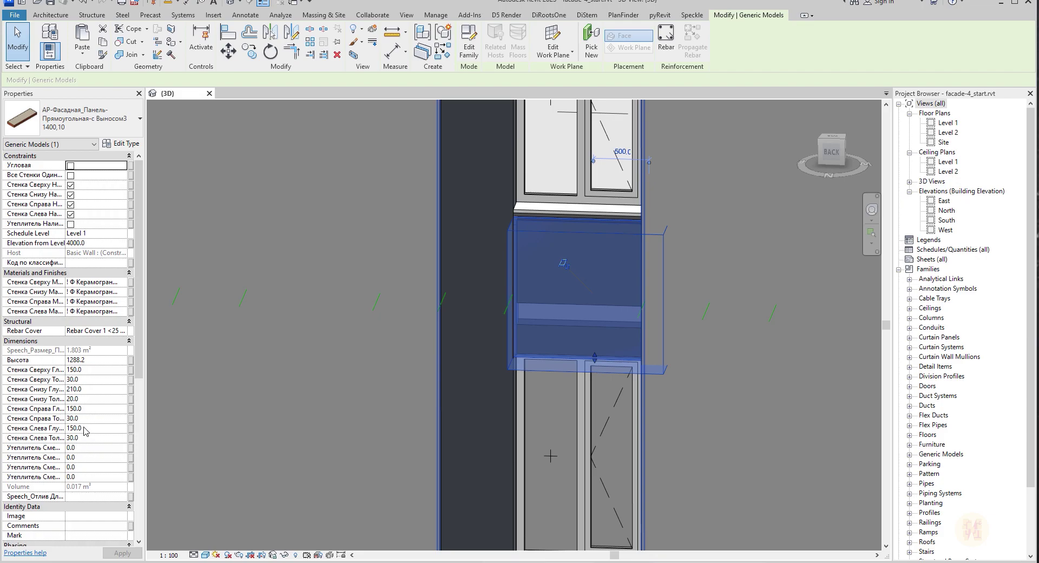
# - Set the width (Ширина) of the rectangular panel's type to 700
pyautogui.scroll(-8, 85, 431)
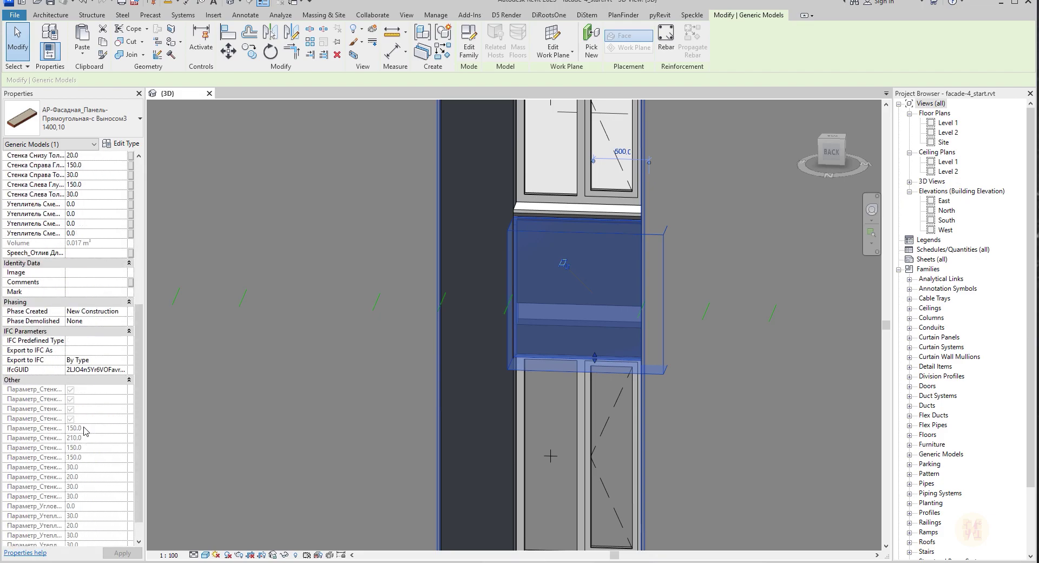
pyautogui.scroll(7, 85, 431)
pyautogui.scroll(1, 85, 431)
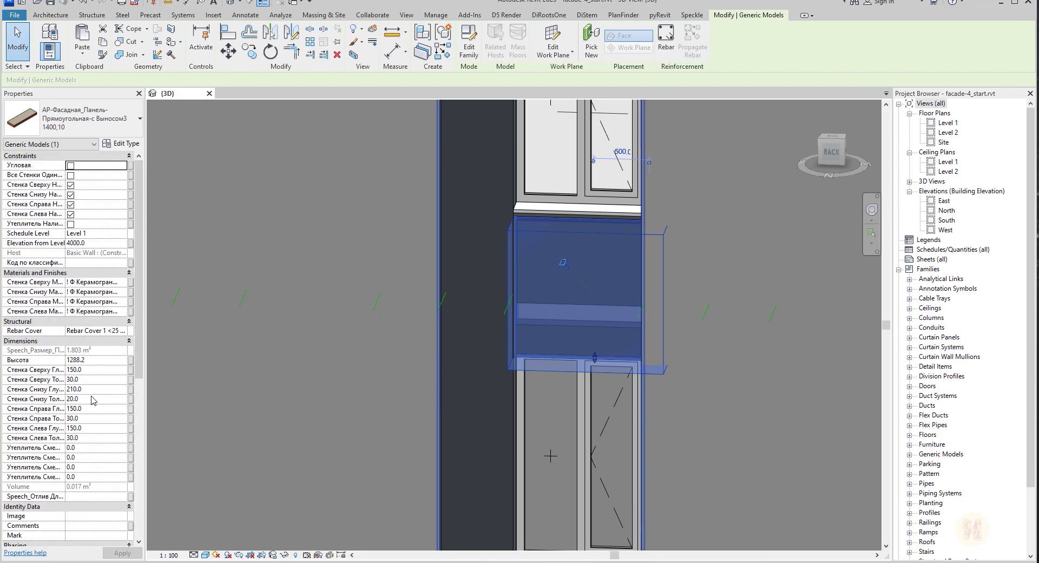
pyautogui.click(123, 144)
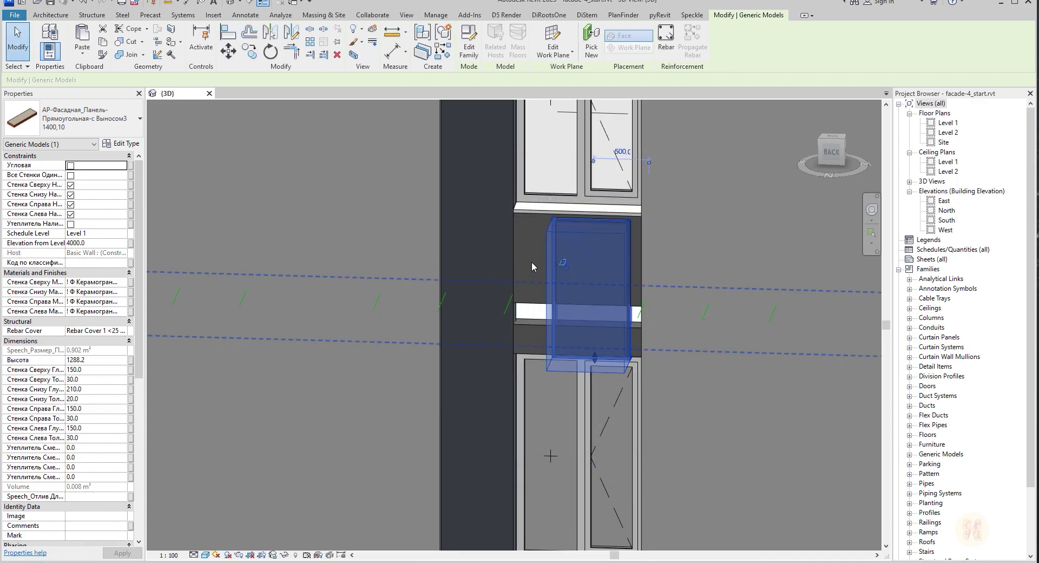
pyautogui.press('Escape')
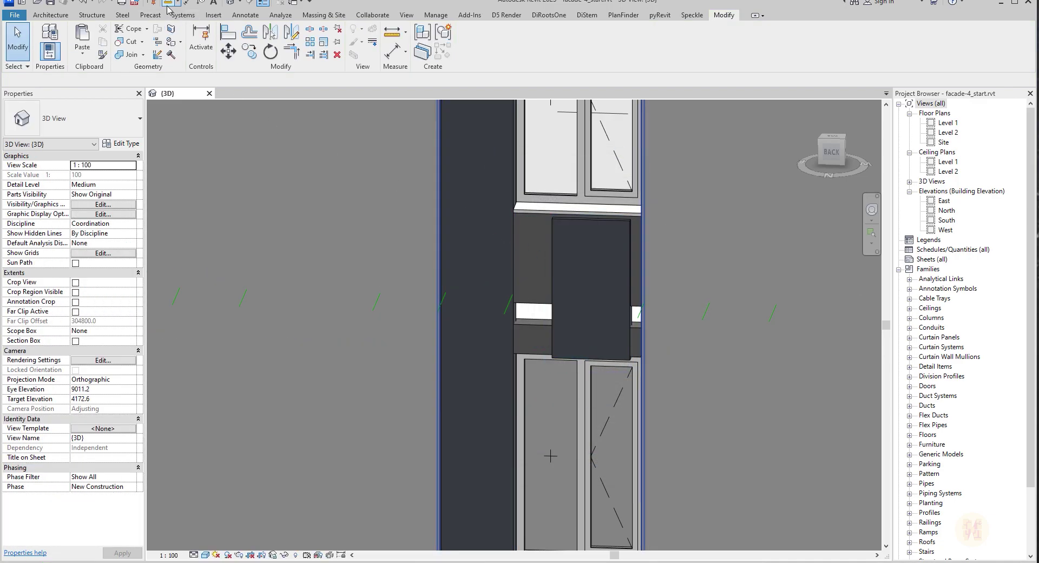
# - Measure the width of the recessed area below the Level 2 window, from the reveal's inner edge to its far edge
pyautogui.click(168, 3)
pyautogui.scroll(2, 586, 197)
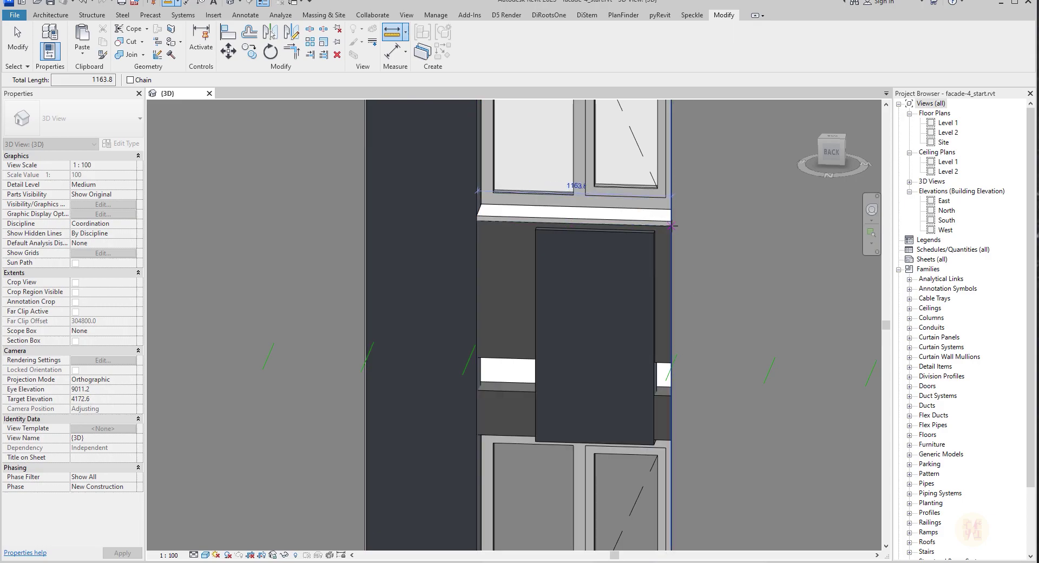
pyautogui.press('Escape')
pyautogui.press('Escape')
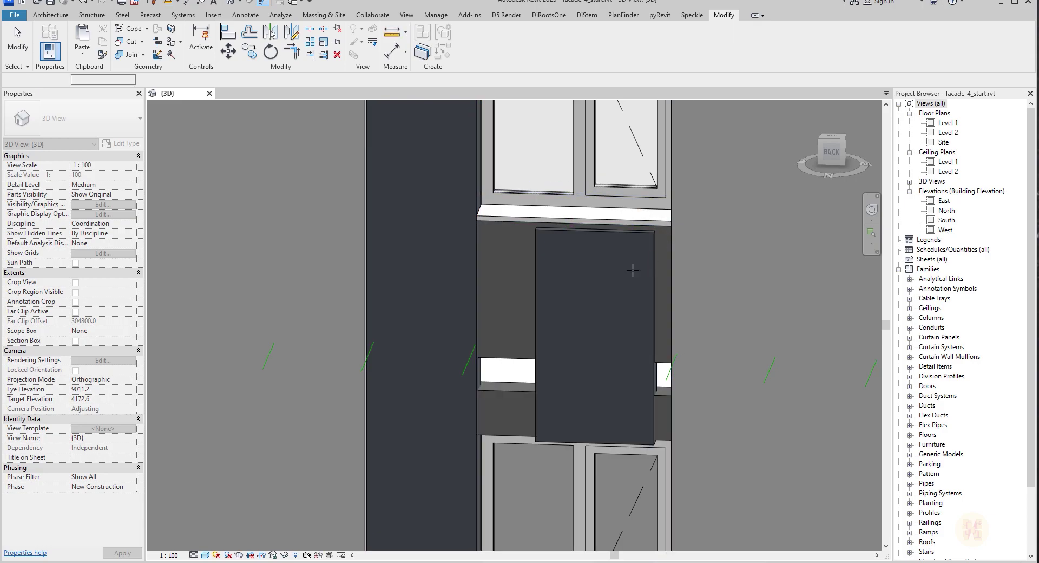
# - Change the rectangular panel between the windows to the 1160,10 type
pyautogui.click(638, 283)
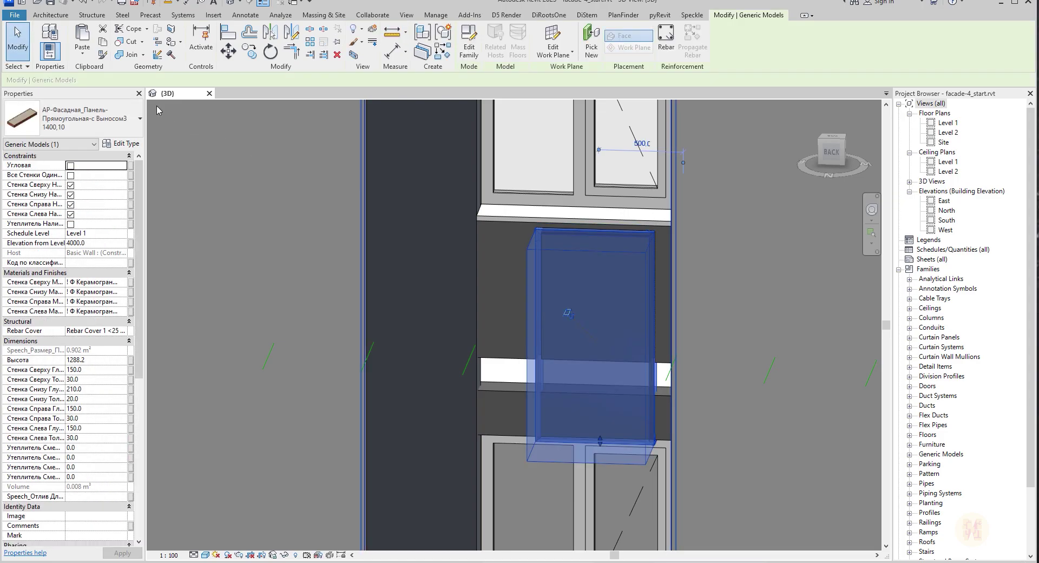
pyautogui.click(125, 144)
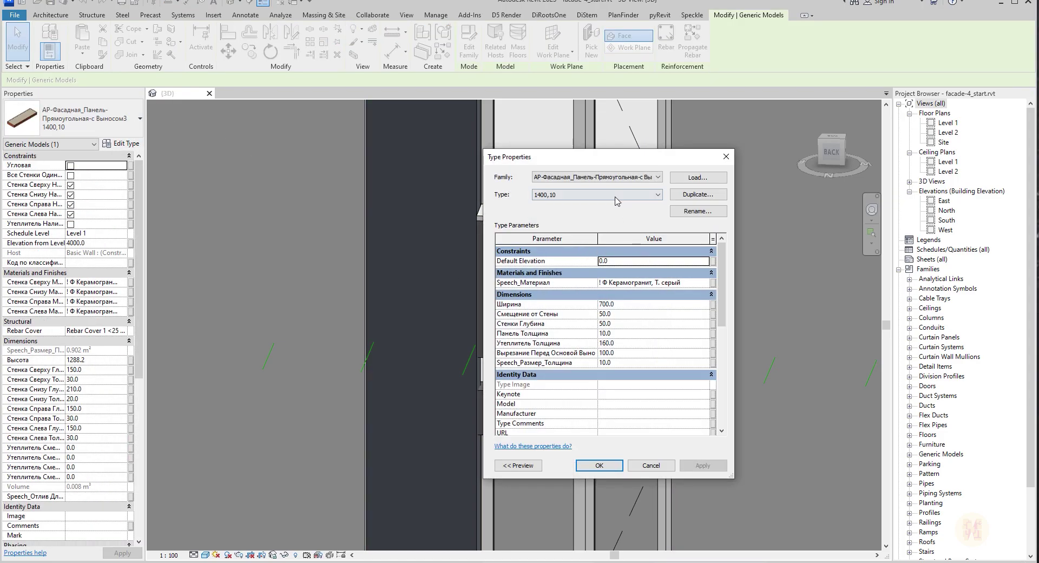
pyautogui.click(617, 195)
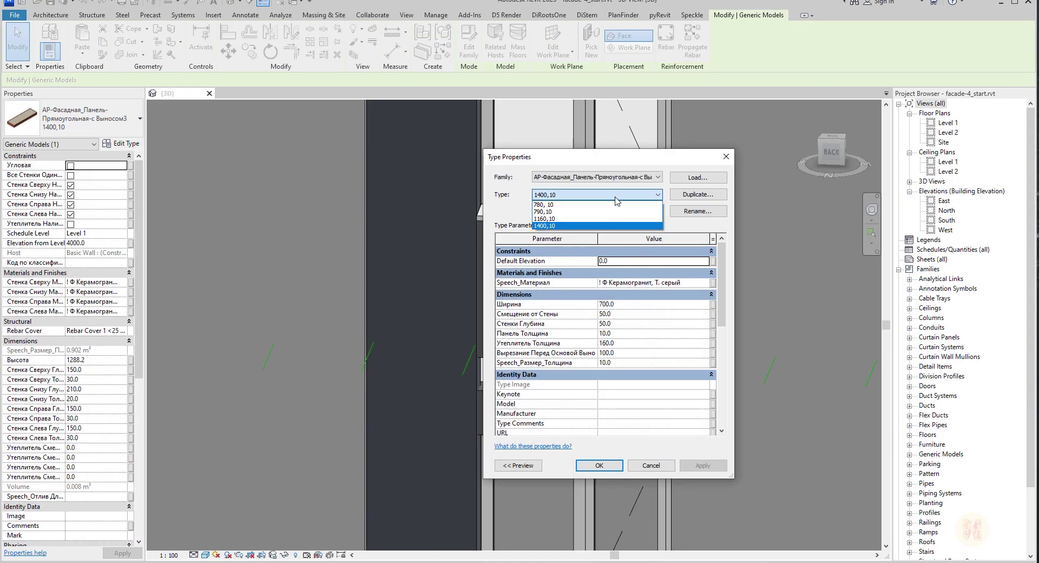
pyautogui.click(558, 218)
pyautogui.click(599, 466)
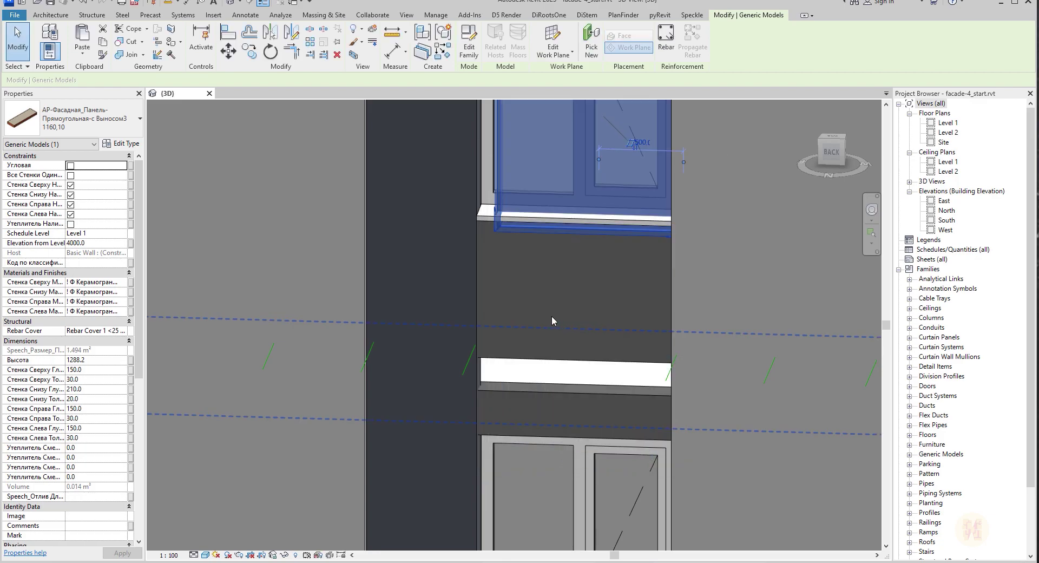
# - Try to rehost the 1160,10 panel at the head of the Level 1 window so it fills the space between the windows
pyautogui.press('Escape')
pyautogui.click(499, 173)
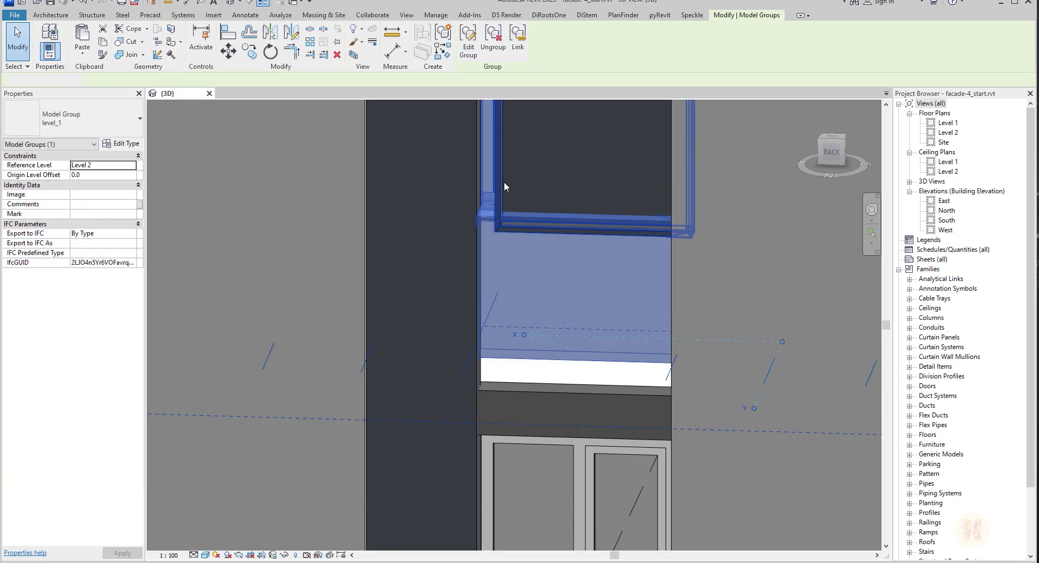
pyautogui.press('Escape')
pyautogui.click(512, 166)
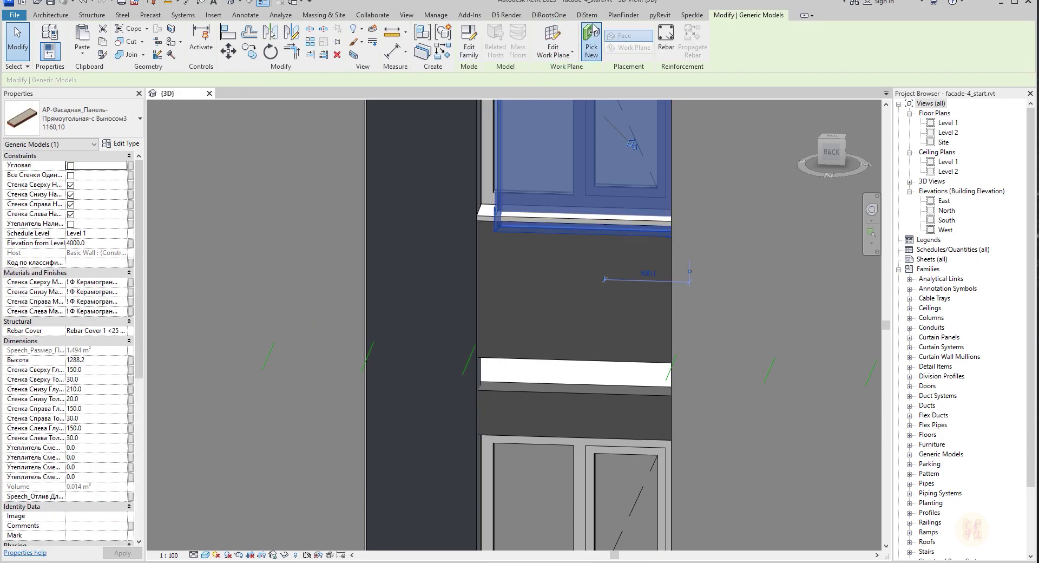
pyautogui.moveTo(568, 255); pyautogui.dragTo(578, 441)
pyautogui.click(578, 439)
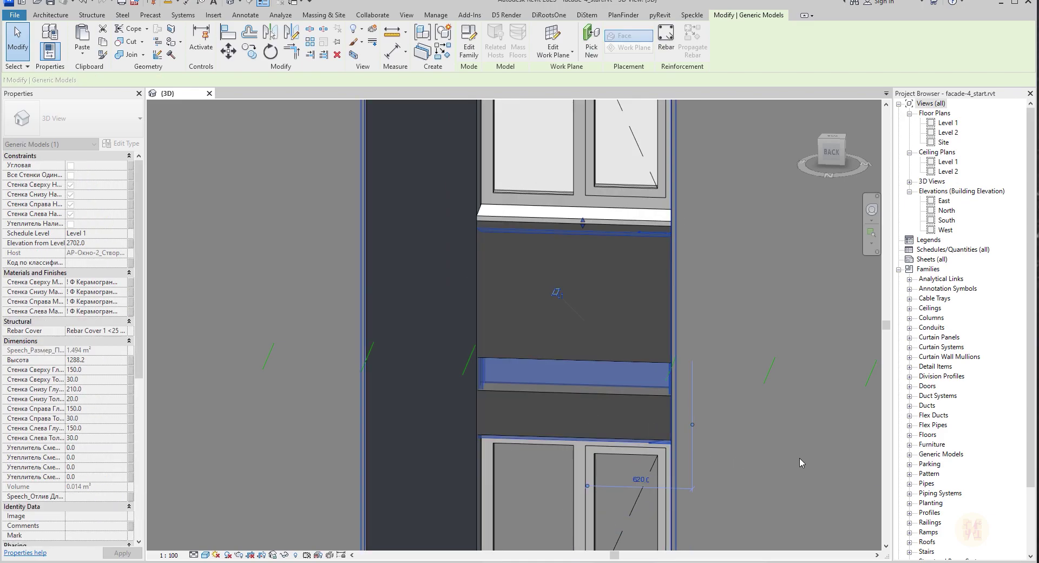
pyautogui.click(793, 462)
# - Rehost the 1160,10 panel on the wall band directly above the Level 1 window, covering the gap between both windows
pyautogui.click(553, 376)
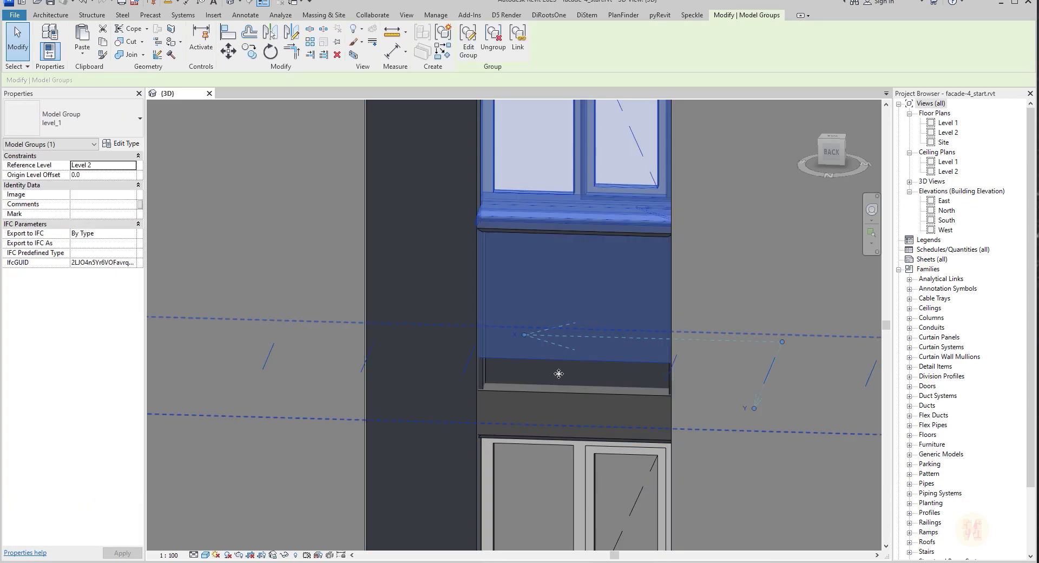
pyautogui.press('Escape')
pyautogui.scroll(-2, 622, 341)
pyautogui.keyDown('shift'); pyautogui.moveTo(753, 340); pyautogui.dragTo(522, 352, button='middle'); pyautogui.keyUp('shift')
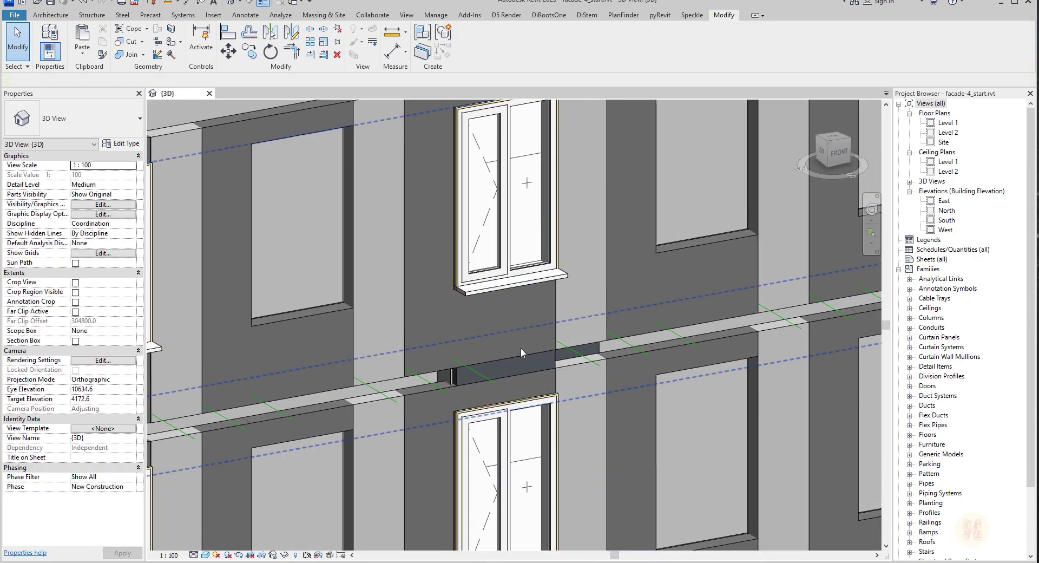
pyautogui.click(459, 373)
pyautogui.keyDown('shift'); pyautogui.moveTo(436, 319); pyautogui.dragTo(742, 317, button='middle'); pyautogui.keyUp('shift')
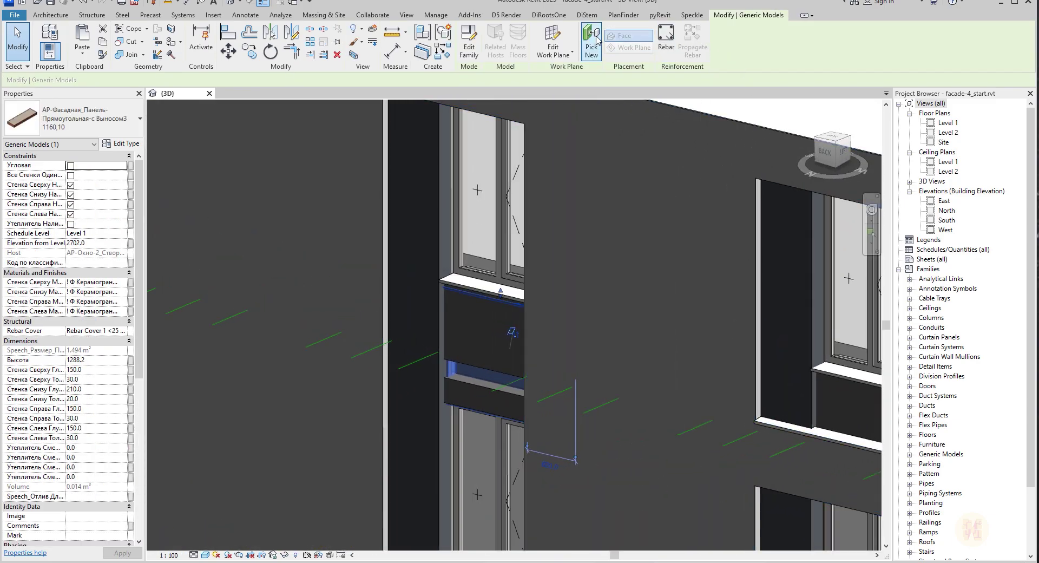
pyautogui.keyDown('ctrl'); pyautogui.moveTo(461, 381); pyautogui.dragTo(490, 415); pyautogui.keyUp('ctrl')
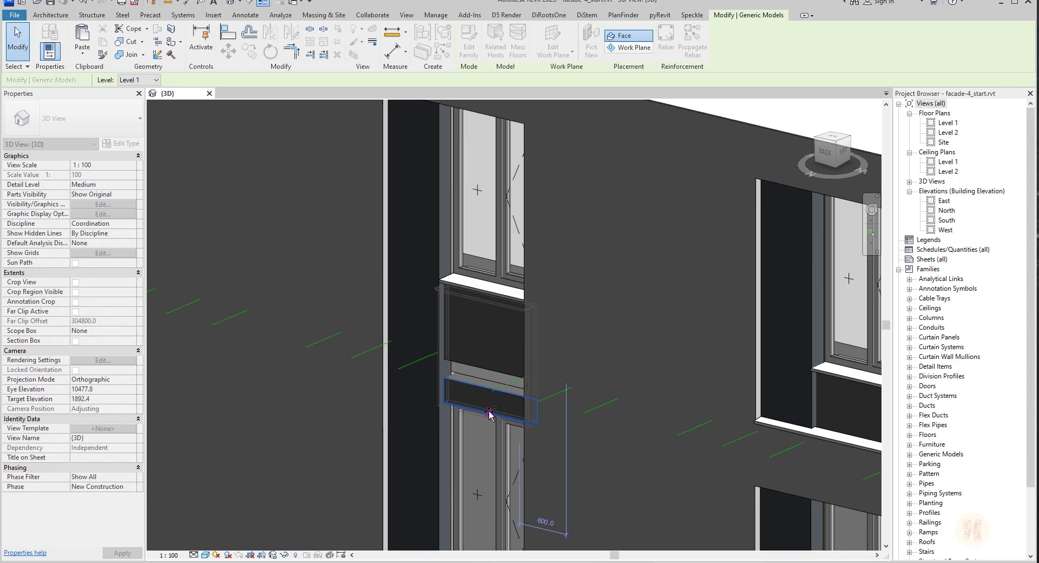
pyautogui.moveTo(584, 430); pyautogui.dragTo(582, 424)
pyautogui.press('Escape')
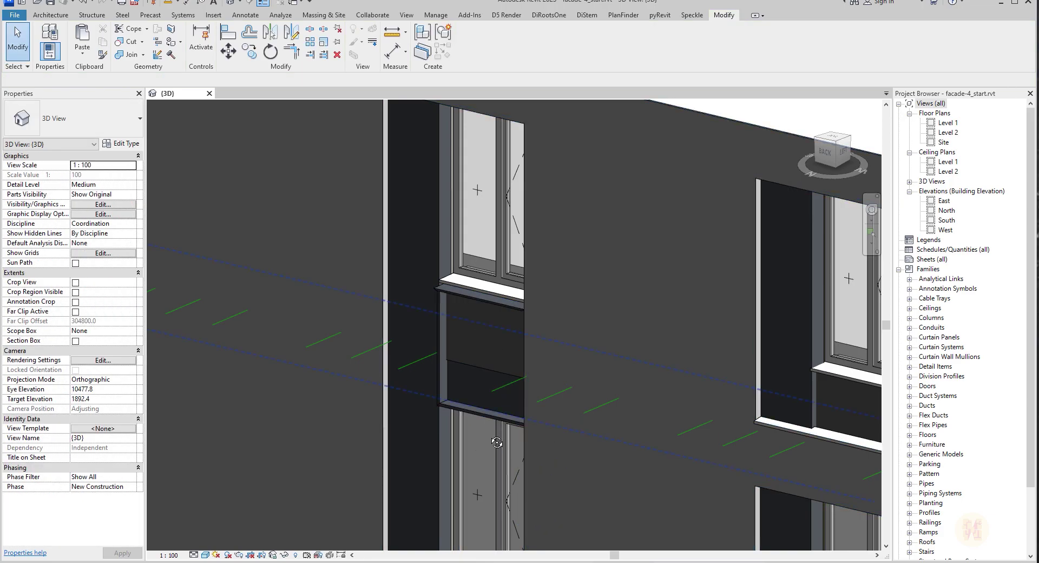
# - Examine how the rehosted 1160,10 panel fits against the reveal and the window frames above and below
pyautogui.keyDown('shift'); pyautogui.moveTo(505, 416); pyautogui.dragTo(569, 429, button='middle'); pyautogui.keyUp('shift')
pyautogui.scroll(3, 514, 415)
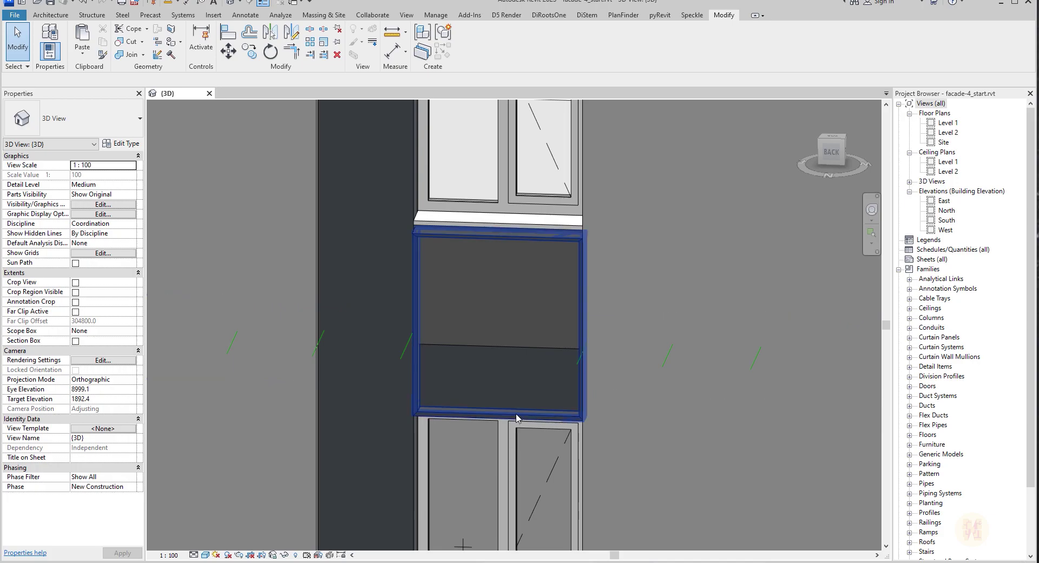
pyautogui.click(516, 418)
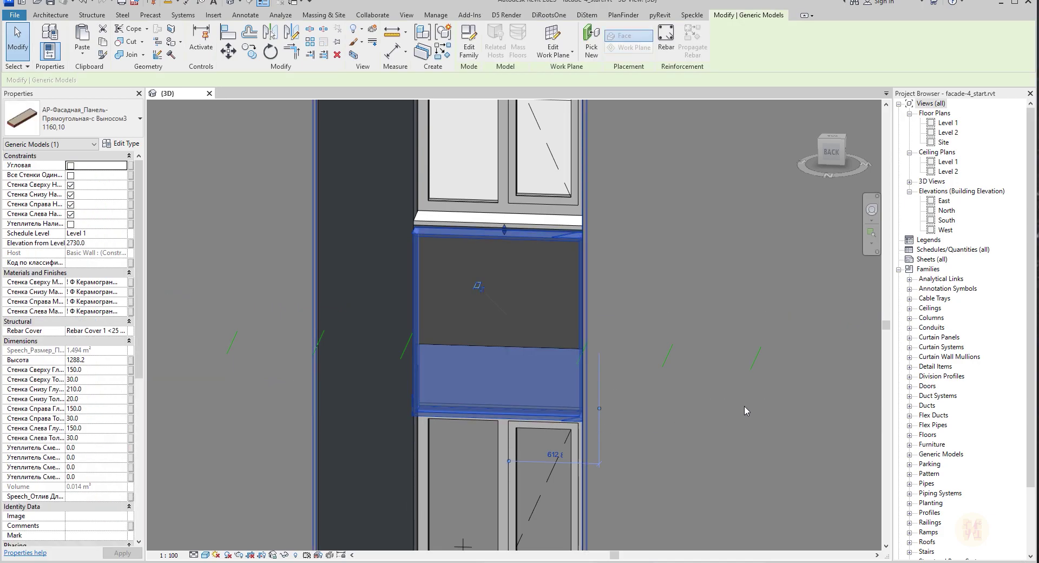
pyautogui.press('Escape')
pyautogui.keyDown('shift'); pyautogui.moveTo(512, 339); pyautogui.dragTo(564, 363, button='middle'); pyautogui.keyUp('shift')
pyautogui.scroll(2, 564, 362)
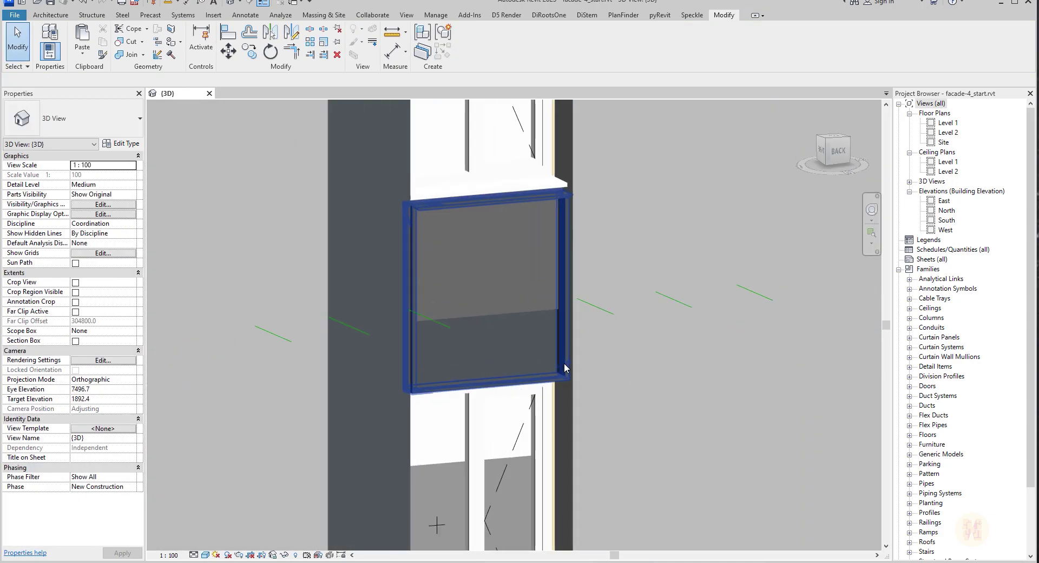
# - Examine the Level 2 stacked wall behind the rectangular panel between the two windows
pyautogui.click(510, 310)
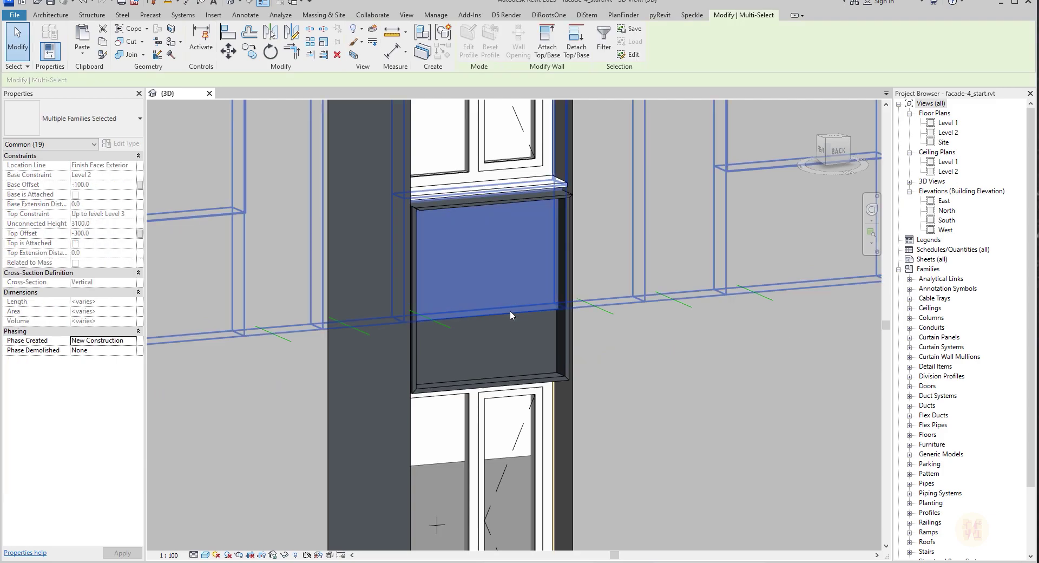
pyautogui.press('Escape')
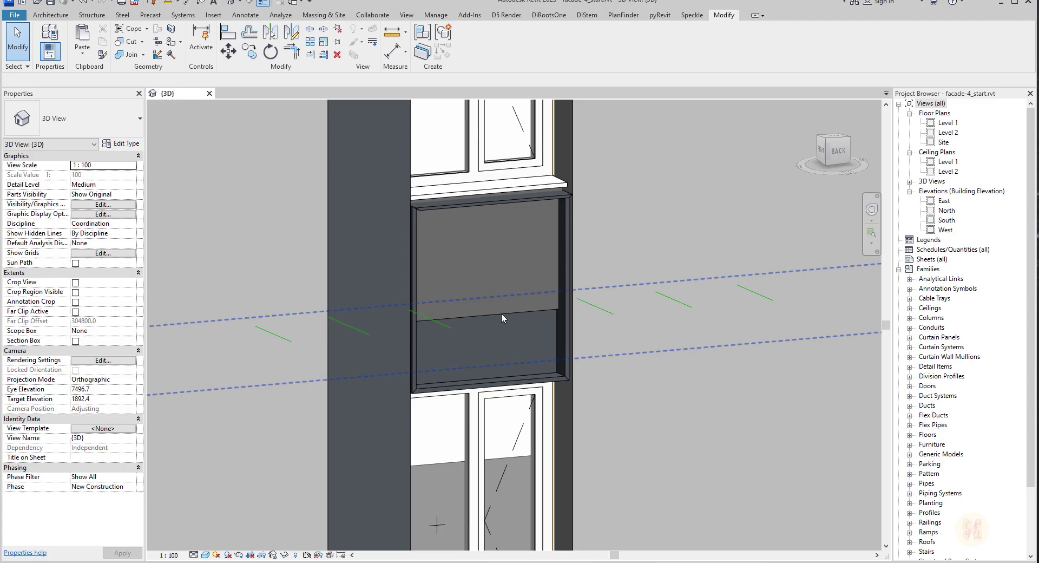
pyautogui.click(501, 313)
pyautogui.keyDown('shift'); pyautogui.moveTo(506, 323); pyautogui.dragTo(492, 343, button='middle'); pyautogui.keyUp('shift')
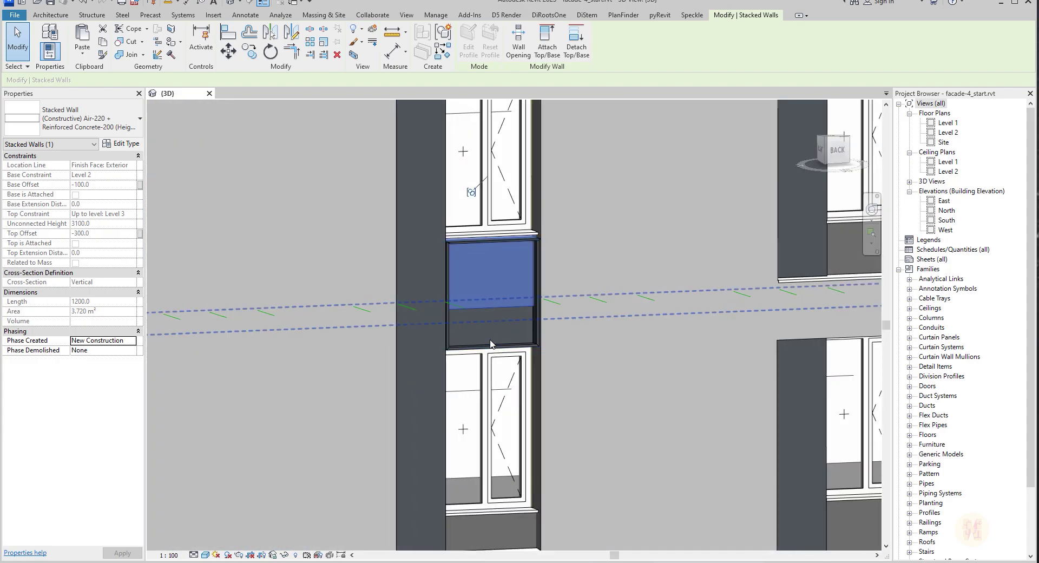
pyautogui.scroll(3, 492, 343)
pyautogui.press('Escape')
pyautogui.click(473, 324)
pyautogui.press('Escape')
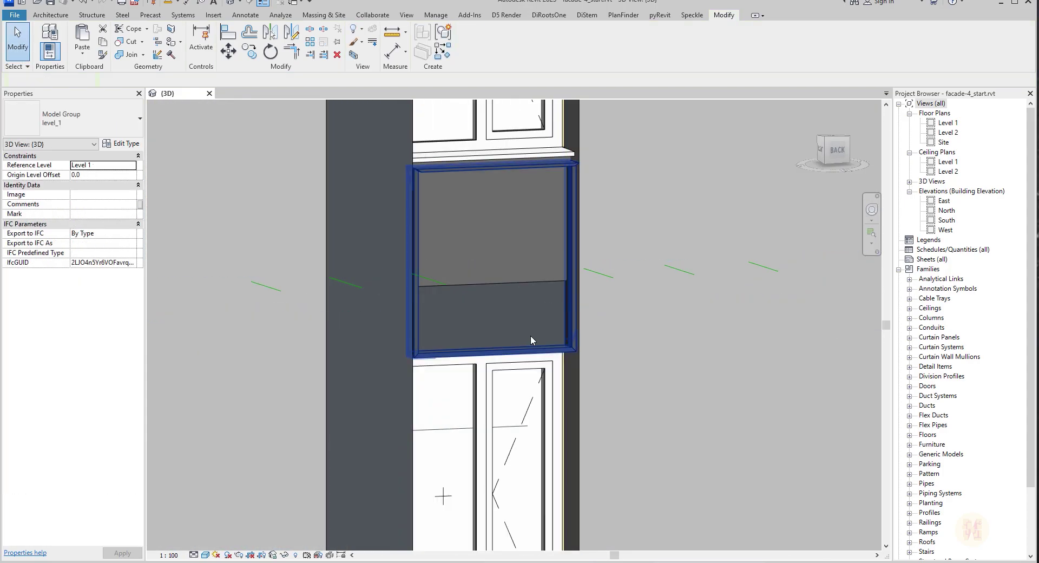
pyautogui.scroll(3, 531, 319)
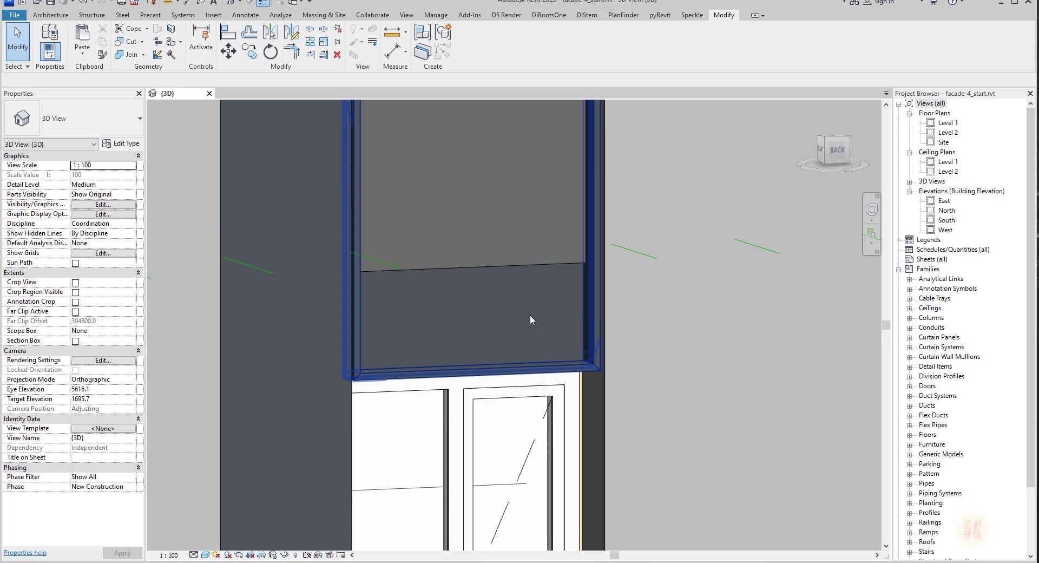
pyautogui.press('a')
pyautogui.press('l')
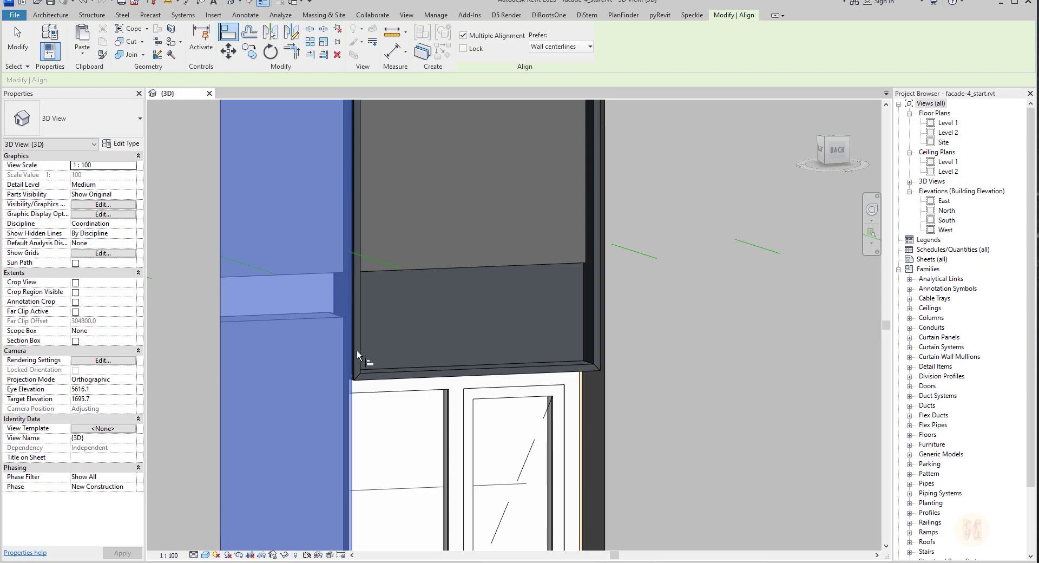
pyautogui.keyDown('shift'); pyautogui.moveTo(456, 343); pyautogui.dragTo(382, 324, button='middle'); pyautogui.keyUp('shift')
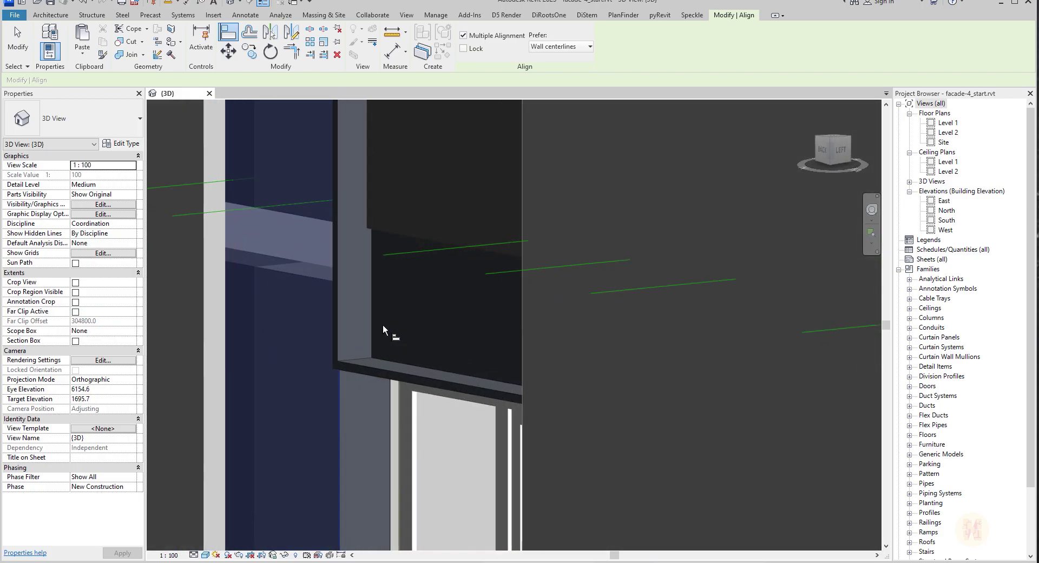
pyautogui.press('Escape')
# - Inspect the instance and type properties of the 1160,10 rectangular panel between the stacked windows
pyautogui.click(396, 376)
pyautogui.press('Tab')
pyautogui.click(397, 376)
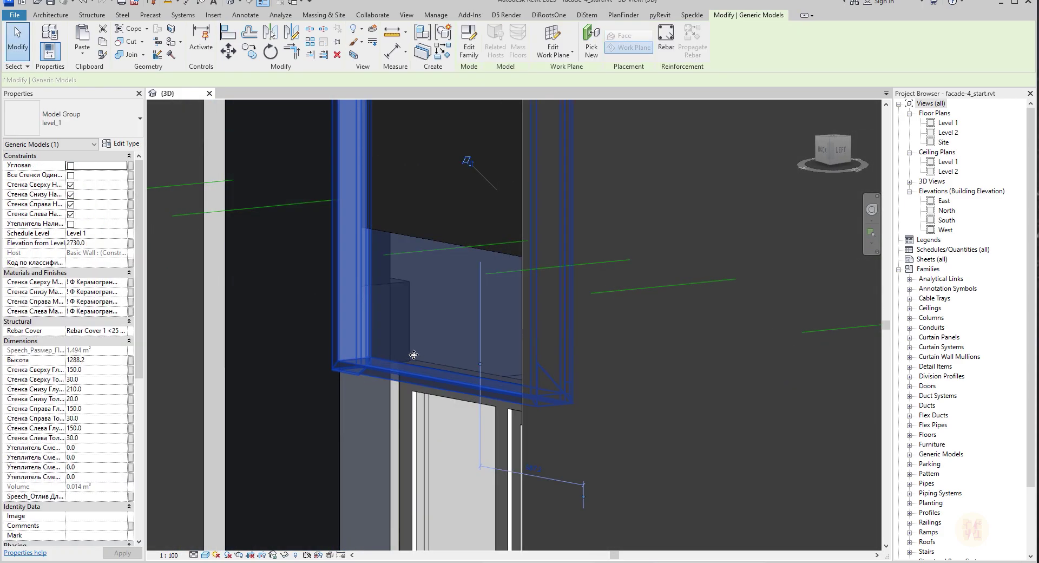
pyautogui.scroll(-3, 437, 359)
pyautogui.keyDown('shift'); pyautogui.moveTo(437, 359); pyautogui.dragTo(518, 390, button='middle'); pyautogui.keyUp('shift')
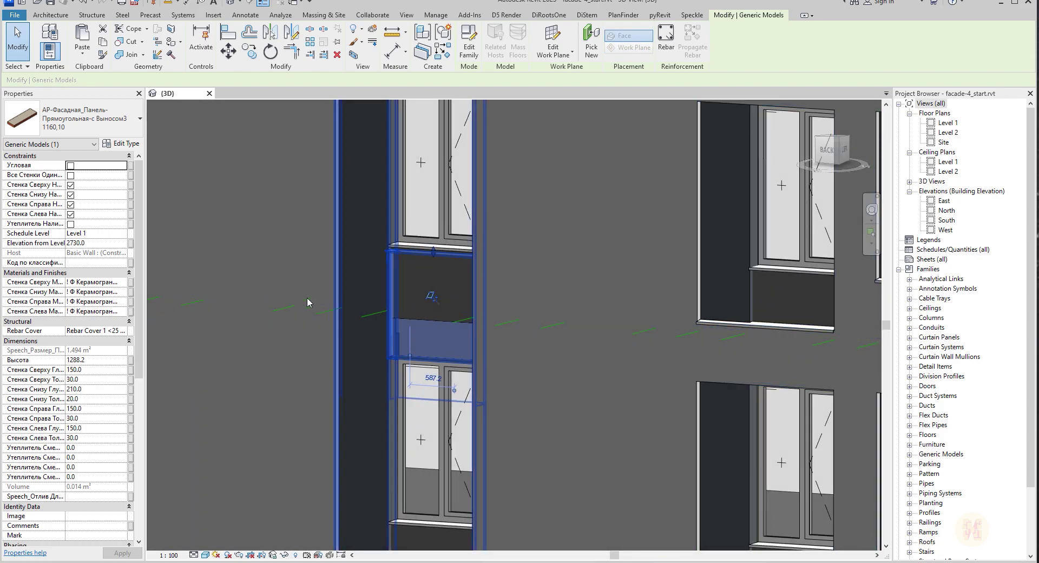
pyautogui.press('Escape')
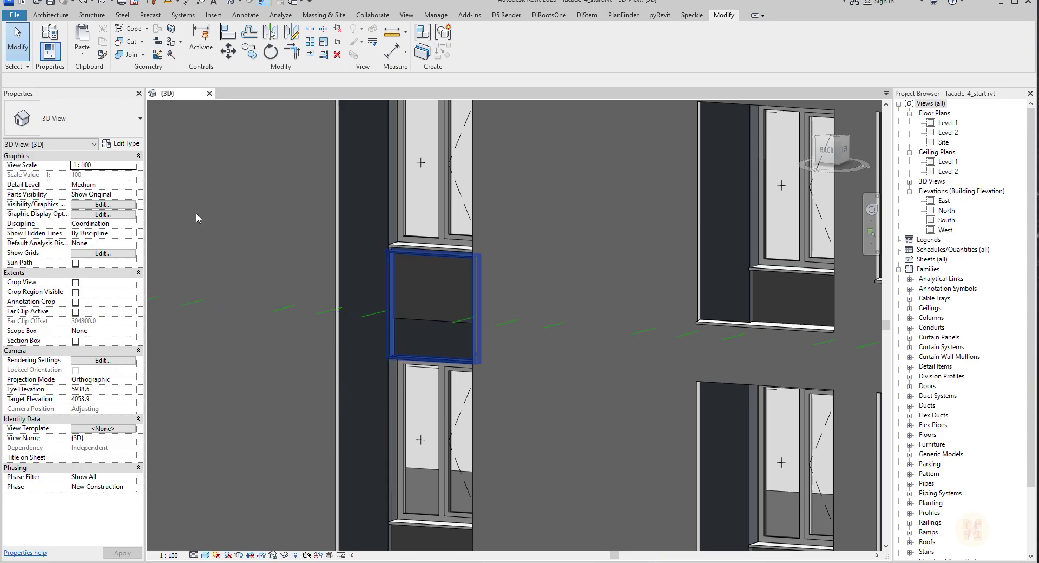
pyautogui.click(402, 250)
pyautogui.click(121, 143)
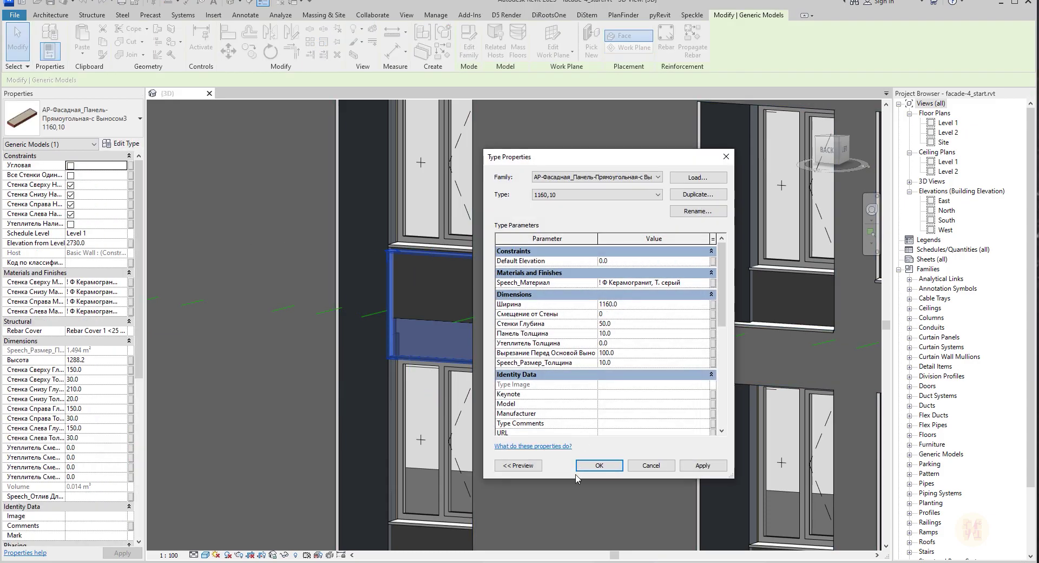
pyautogui.press('Escape')
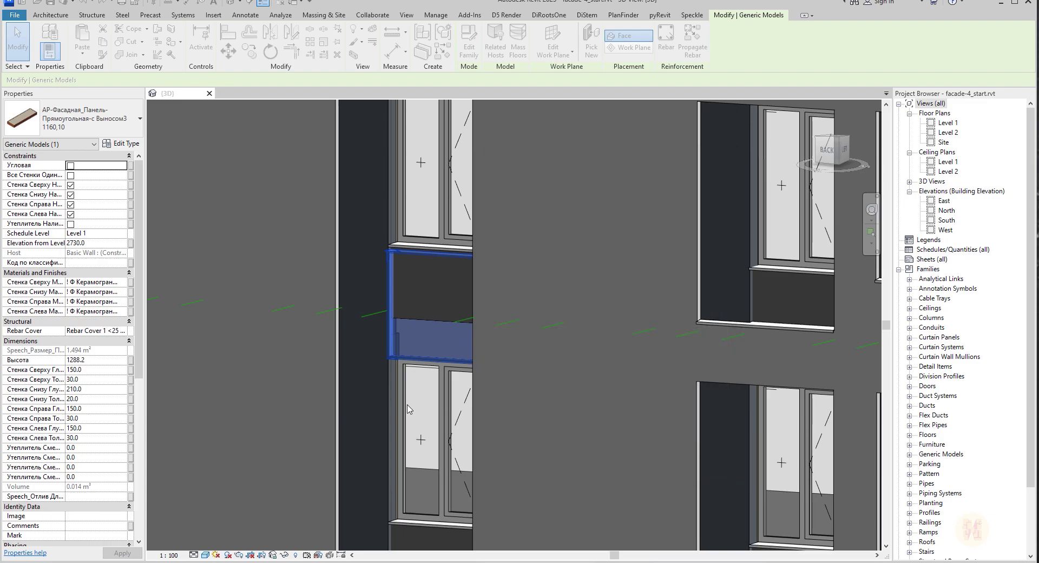
pyautogui.press('Escape')
# - Review the whole two-storey facade from the back and the sides, comparing the paneled window stack with the separate windows
pyautogui.keyDown('shift'); pyautogui.moveTo(373, 416); pyautogui.dragTo(492, 410, button='middle'); pyautogui.keyUp('shift')
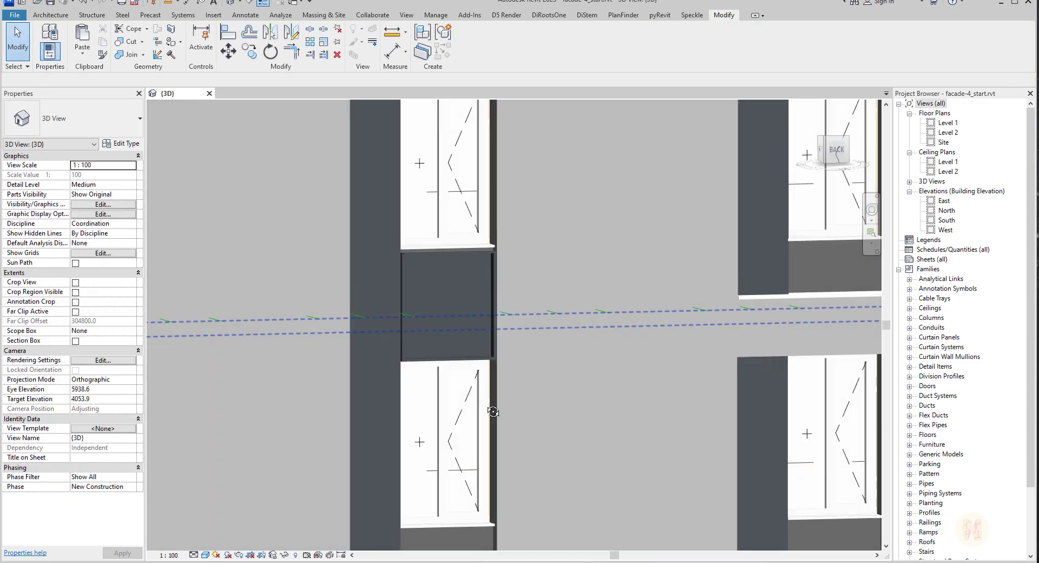
pyautogui.scroll(-3, 618, 377)
pyautogui.keyDown('shift'); pyautogui.moveTo(770, 428); pyautogui.dragTo(652, 434, button='middle'); pyautogui.keyUp('shift')
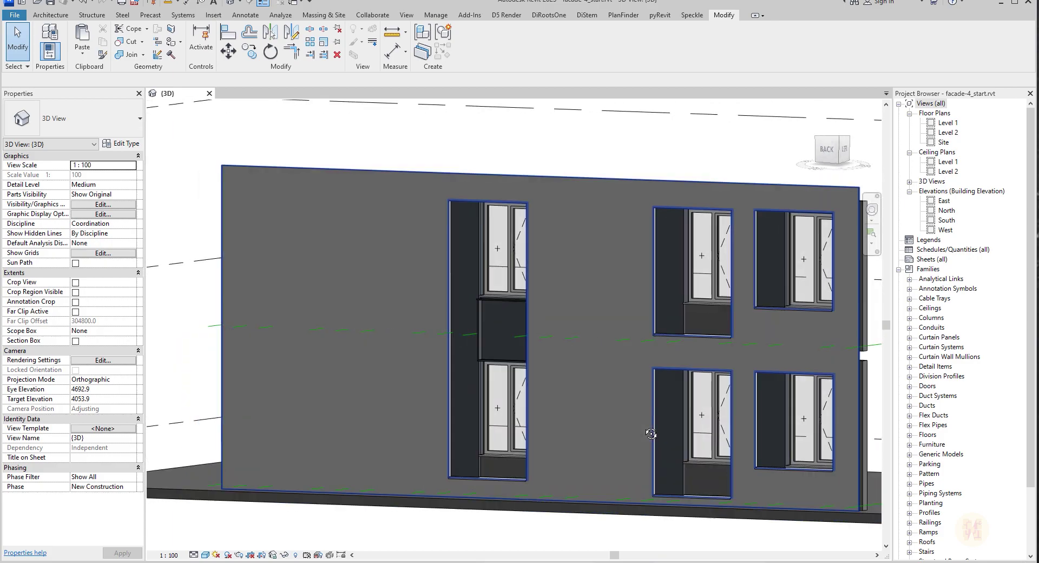
pyautogui.keyDown('shift'); pyautogui.moveTo(624, 491); pyautogui.dragTo(584, 472, button='middle'); pyautogui.keyUp('shift')
pyautogui.keyDown('shift'); pyautogui.moveTo(566, 457); pyautogui.dragTo(466, 333, button='middle'); pyautogui.keyUp('shift')
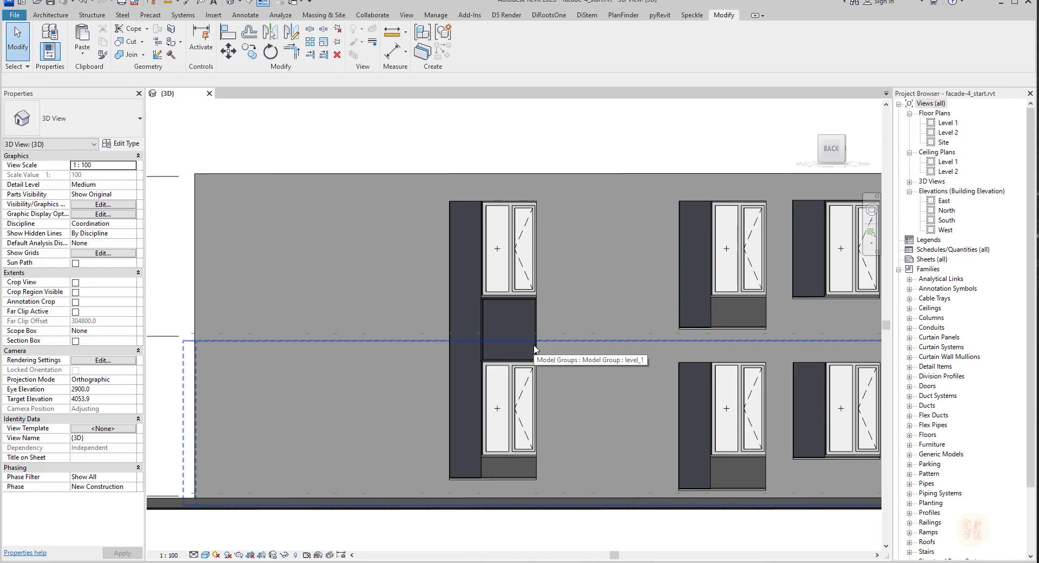
pyautogui.keyDown('shift'); pyautogui.moveTo(548, 371); pyautogui.dragTo(493, 385, button='middle'); pyautogui.keyUp('shift')
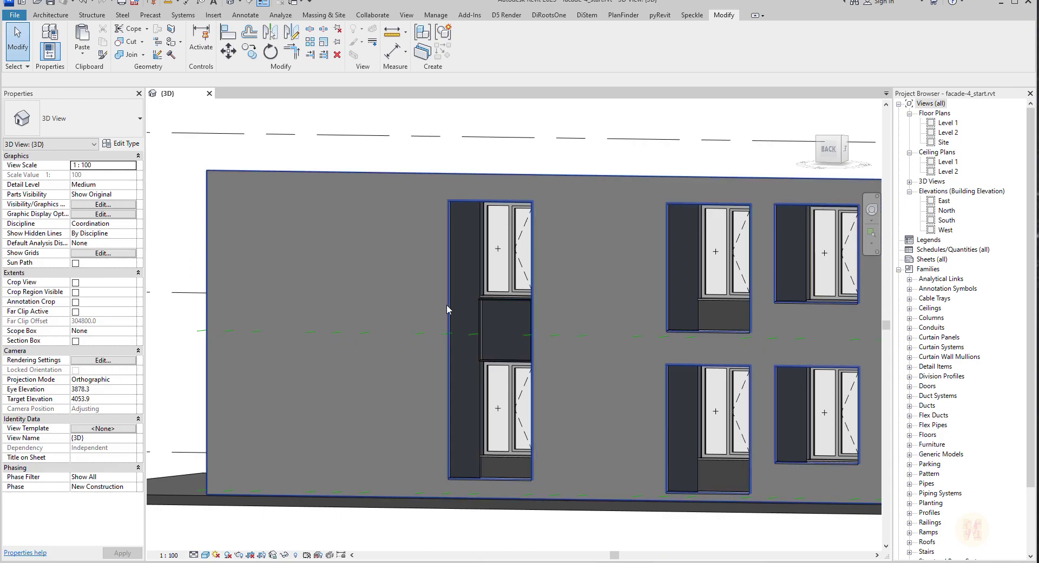
pyautogui.keyDown('shift'); pyautogui.moveTo(553, 361); pyautogui.dragTo(521, 445, button='middle'); pyautogui.keyUp('shift')
pyautogui.scroll(-2, 537, 433)
pyautogui.scroll(2, 501, 424)
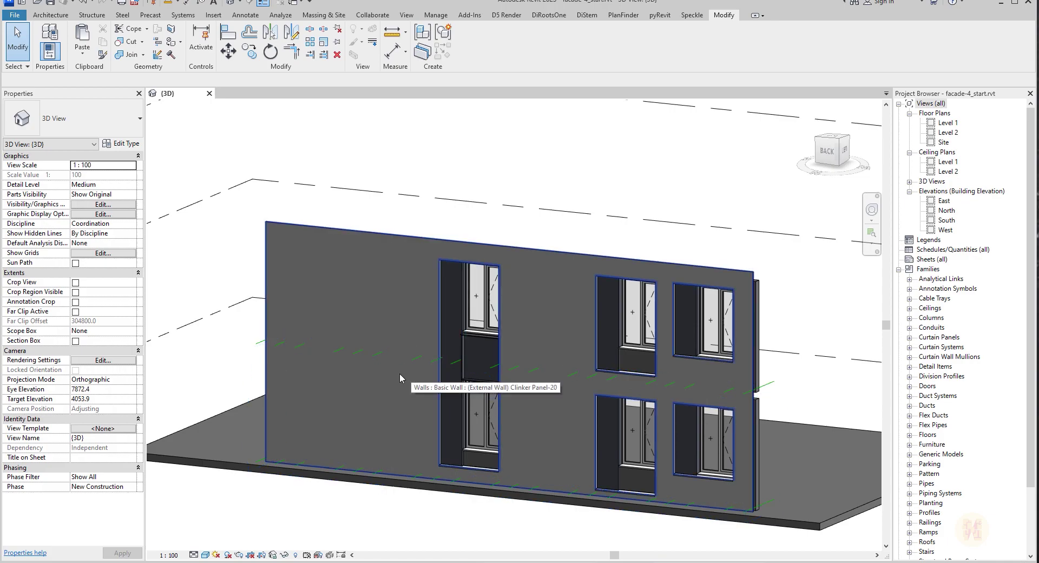
pyautogui.keyDown('shift'); pyautogui.moveTo(293, 389); pyautogui.dragTo(512, 397, button='middle'); pyautogui.keyUp('shift')
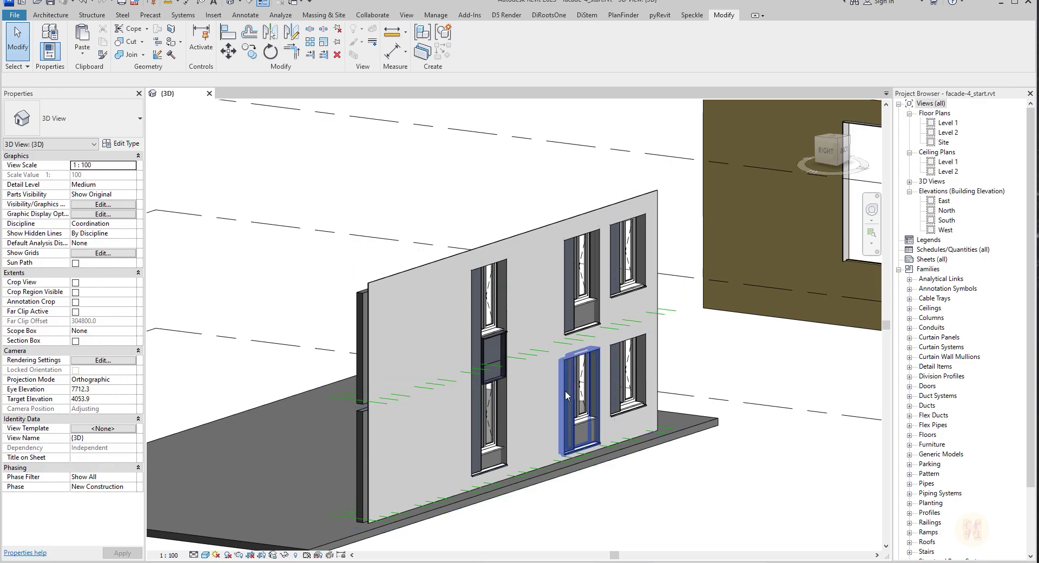
pyautogui.keyDown('shift'); pyautogui.moveTo(509, 408); pyautogui.dragTo(752, 429, button='middle'); pyautogui.keyUp('shift')
# - Examine the Level 2 stacked wall from inside and the 1160,10 panel from outside to compare how they are placed
pyautogui.scroll(3, 321, 357)
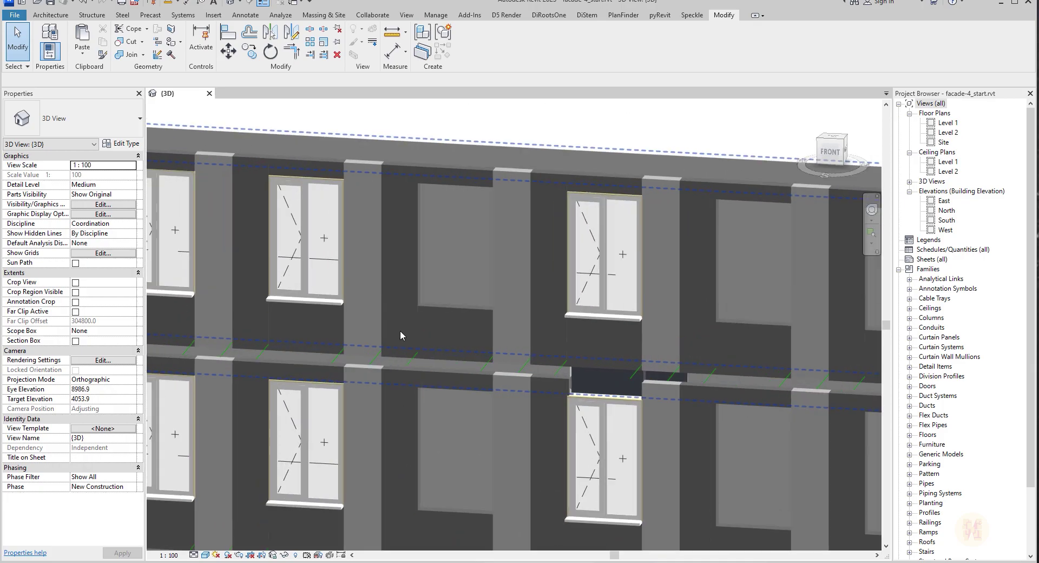
pyautogui.click(445, 317)
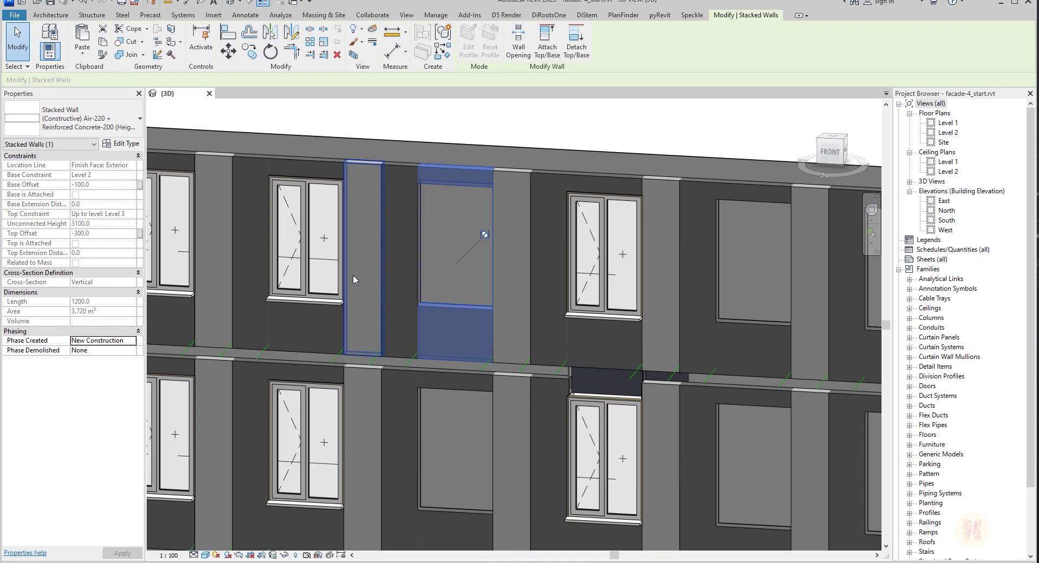
pyautogui.keyDown('shift'); pyautogui.moveTo(735, 385); pyautogui.dragTo(387, 375, button='middle'); pyautogui.keyUp('shift')
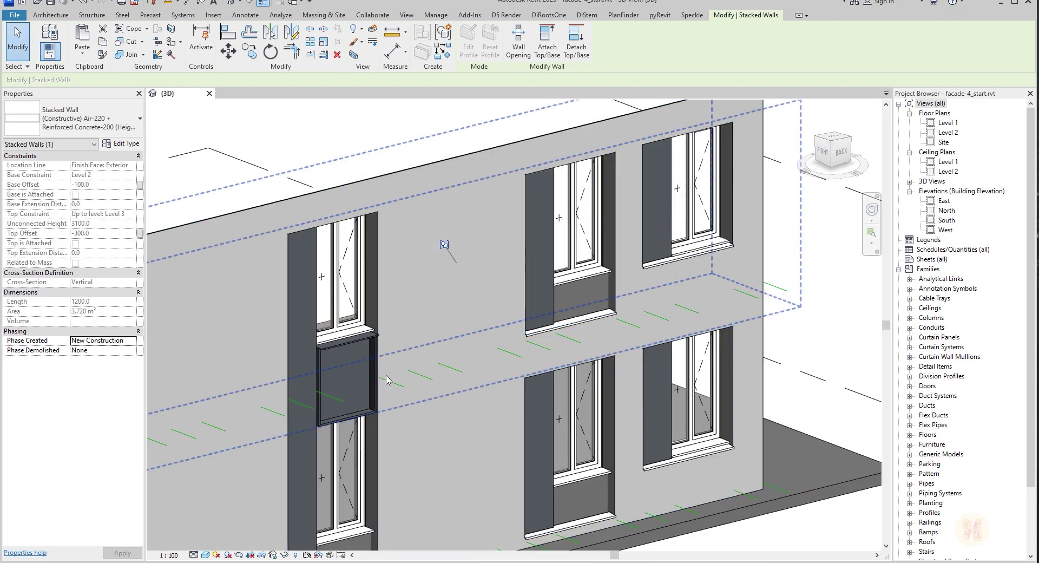
pyautogui.click(359, 356)
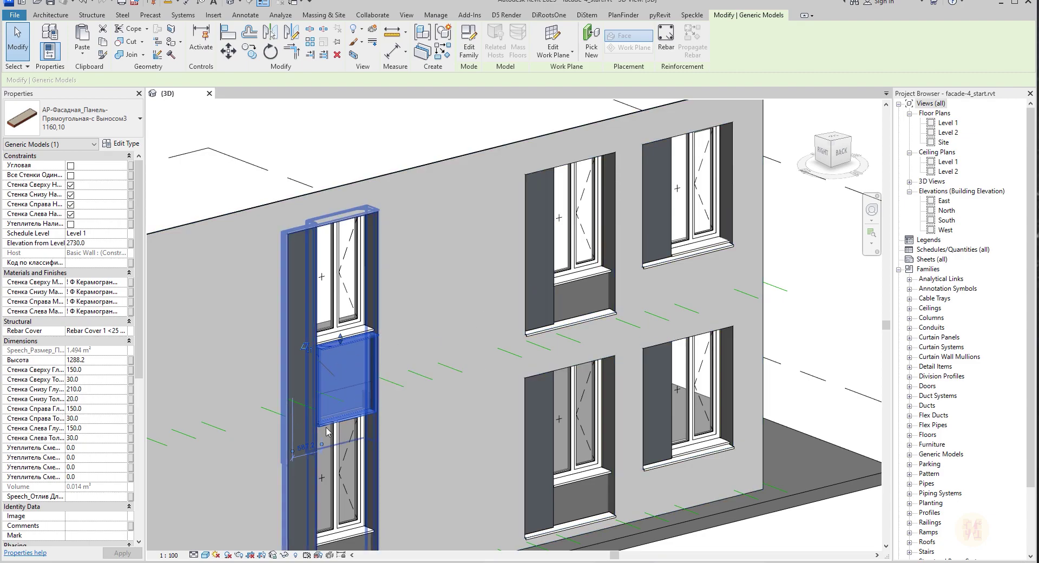
pyautogui.keyDown('shift'); pyautogui.moveTo(717, 381); pyautogui.dragTo(531, 401, button='middle'); pyautogui.keyUp('shift')
pyautogui.moveTo(569, 370); pyautogui.dragTo(624, 294, button='middle')
pyautogui.press('Escape')
pyautogui.moveTo(488, 403); pyautogui.dragTo(464, 358, button='middle')
pyautogui.scroll(-3, 456, 346)
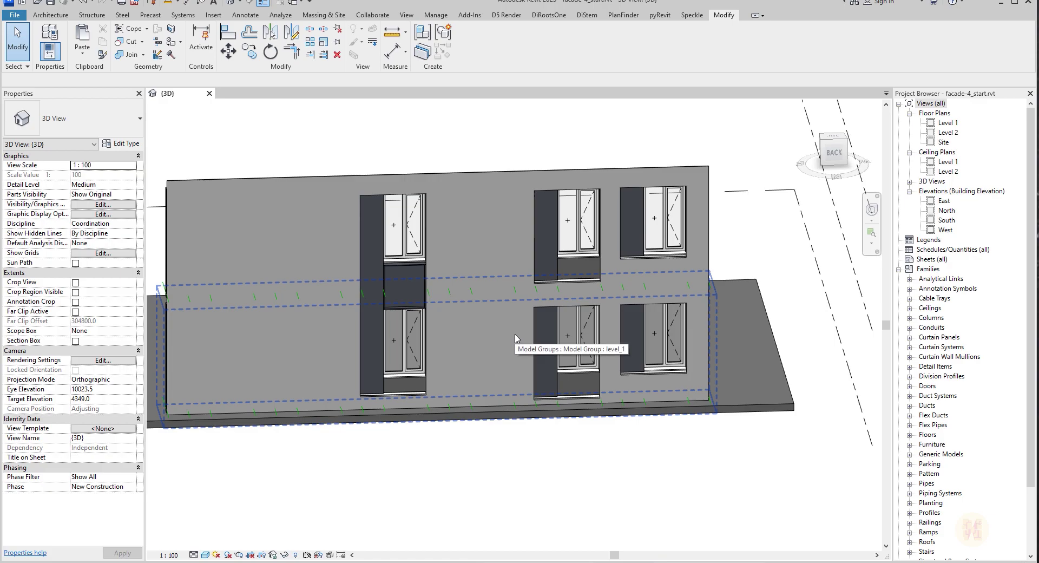
pyautogui.keyDown('shift'); pyautogui.moveTo(516, 338); pyautogui.dragTo(433, 309, button='middle'); pyautogui.keyUp('shift')
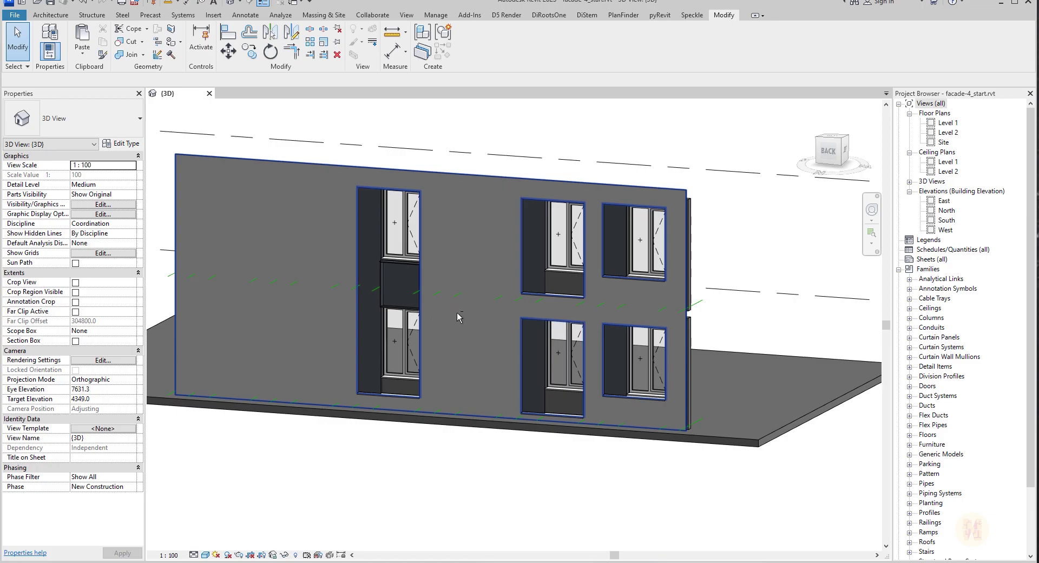
# - Temporarily hide the exterior Clinker Panel-20 wall and examine the stacked walls, windows and reveal panels behind it
pyautogui.click(451, 313)
pyautogui.press('h')
pyautogui.press('i')
pyautogui.press('Escape')
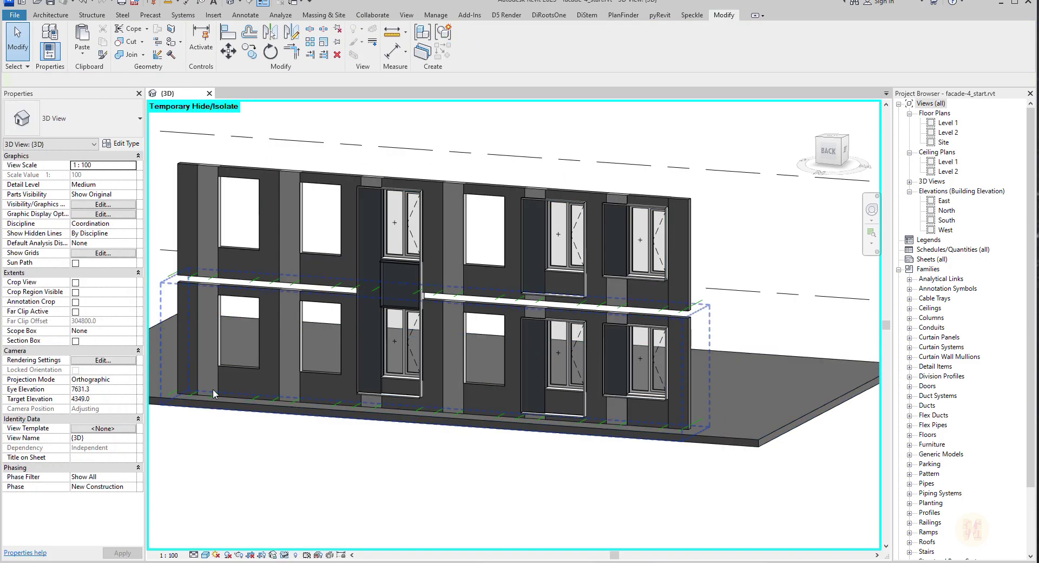
pyautogui.scroll(2, 212, 389)
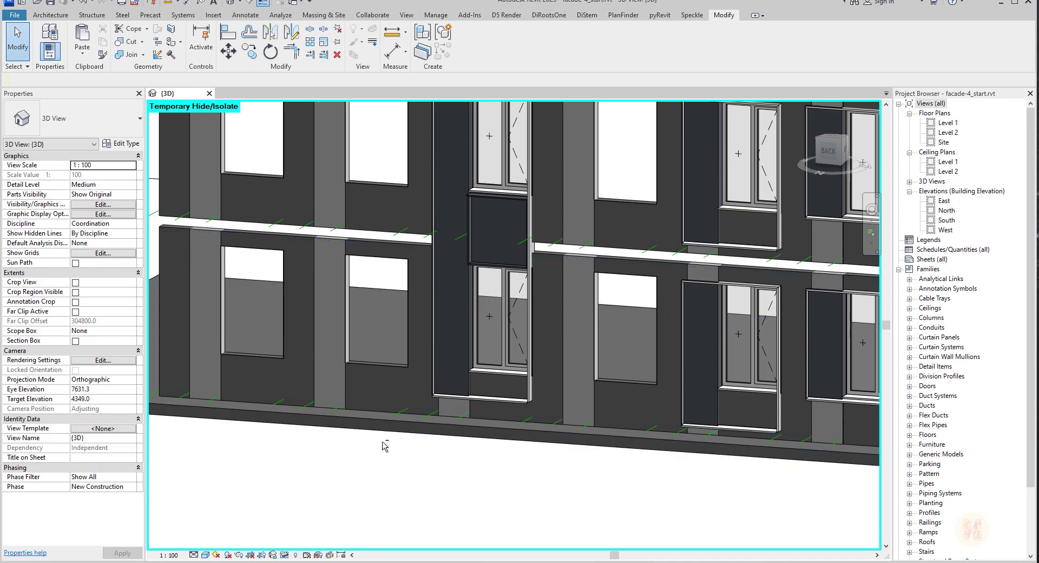
pyautogui.keyDown('shift'); pyautogui.moveTo(385, 446); pyautogui.dragTo(581, 443, button='middle'); pyautogui.keyUp('shift')
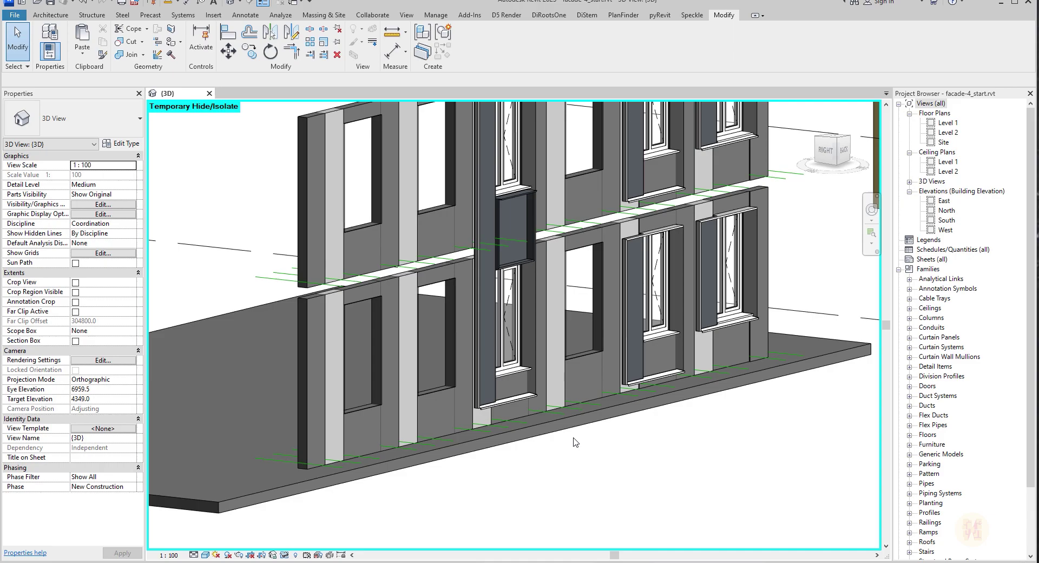
pyautogui.scroll(-2, 575, 442)
pyautogui.scroll(-1, 478, 467)
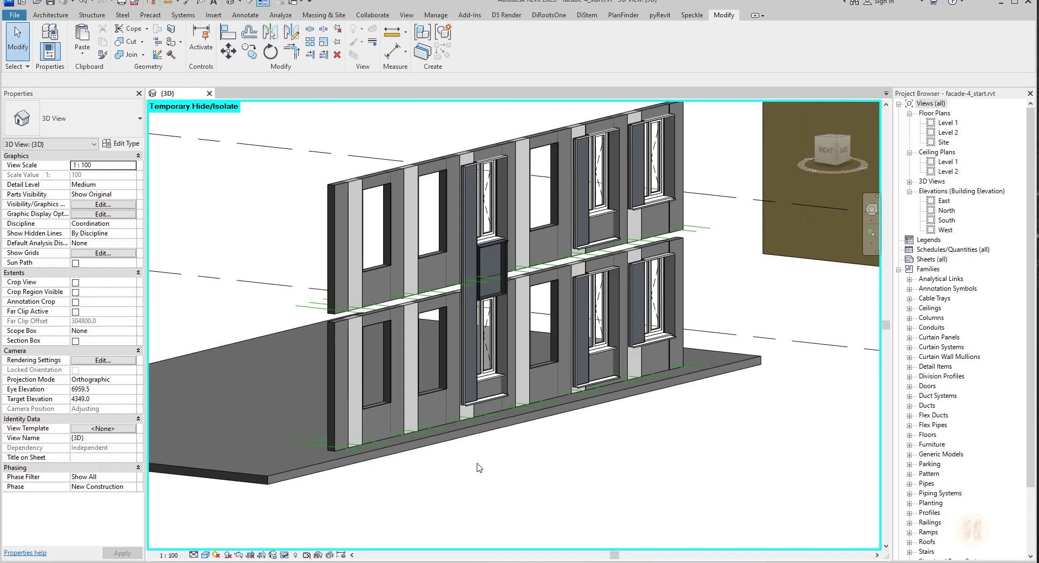
# - Reset the temporary hide to restore the exterior cladding wall and view the complete facade
pyautogui.click(282, 556)
pyautogui.click(336, 535)
pyautogui.scroll(-2, 669, 382)
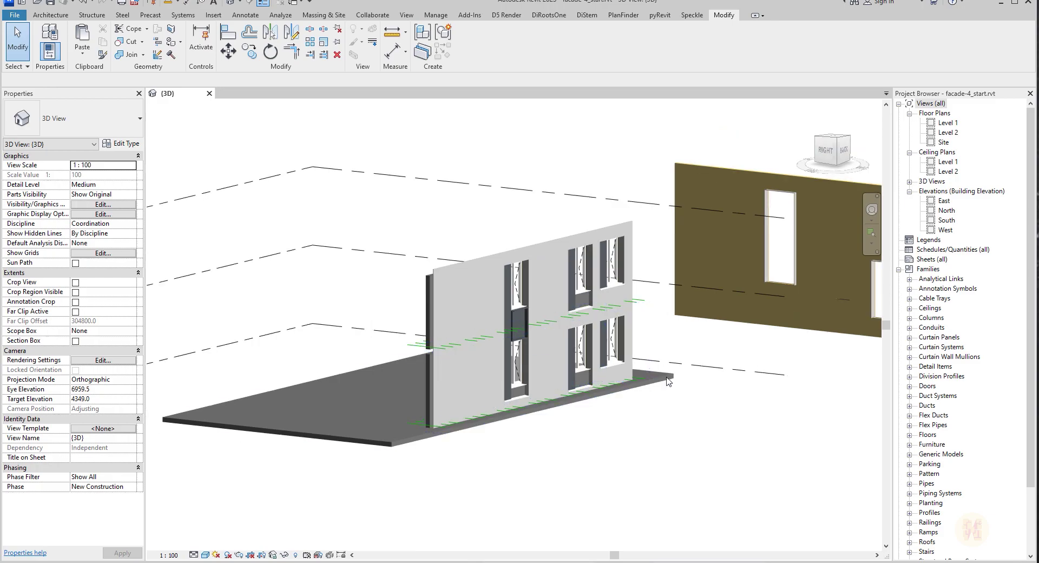
pyautogui.keyDown('shift'); pyautogui.moveTo(669, 382); pyautogui.dragTo(594, 382, button='middle'); pyautogui.keyUp('shift')
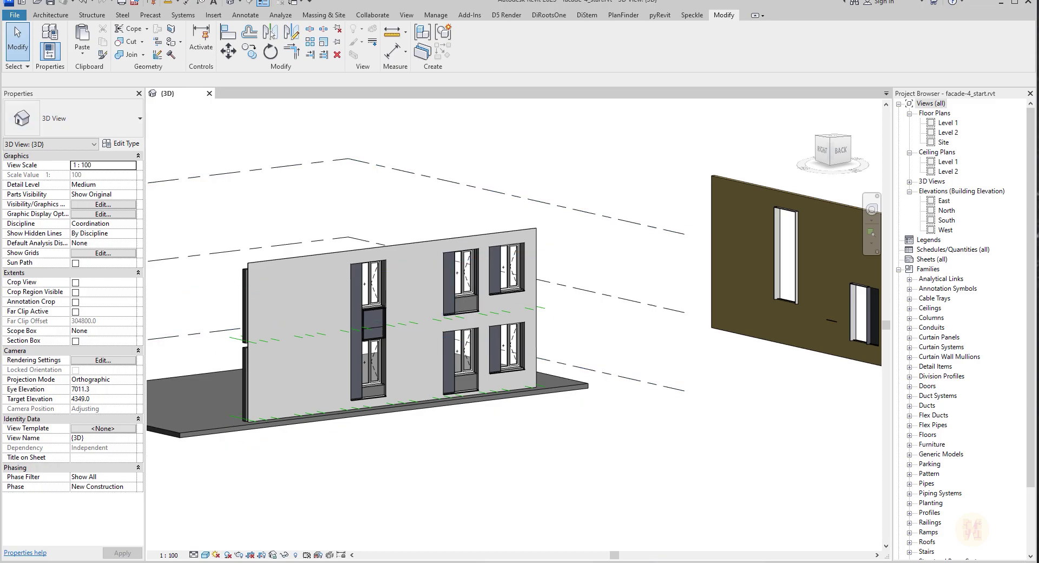
# - Switch to the ALL_facades.rvt project and examine its example buildings, including the facade with pylons and ribbed panels between windows
pyautogui.moveTo(0, 24); pyautogui.dragTo(659, 18)
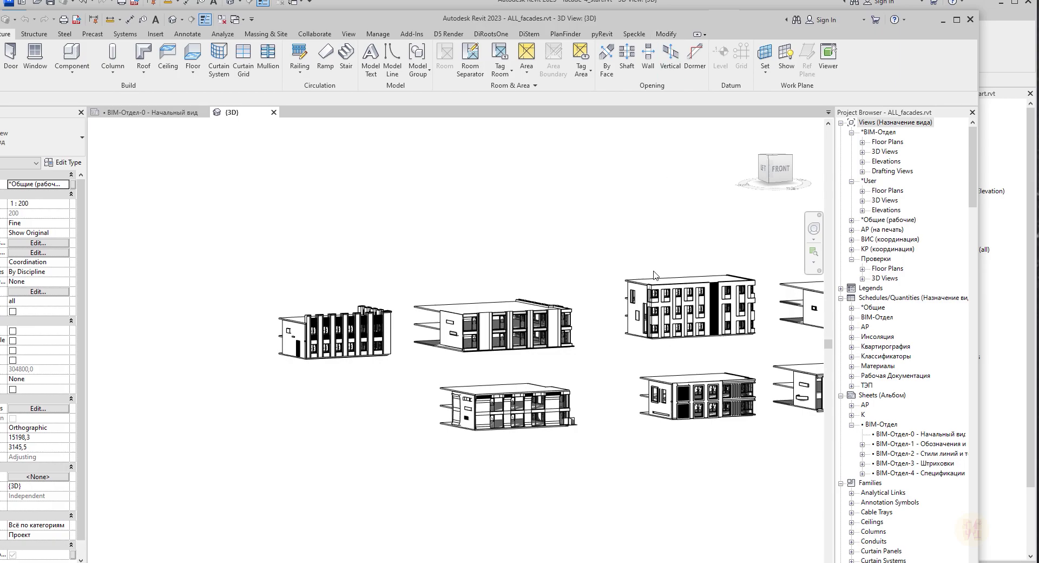
pyautogui.moveTo(664, 367); pyautogui.dragTo(518, 332, button='middle')
pyautogui.keyDown('shift'); pyautogui.moveTo(590, 378); pyautogui.dragTo(514, 411, button='middle'); pyautogui.keyUp('shift')
pyautogui.scroll(3, 517, 409)
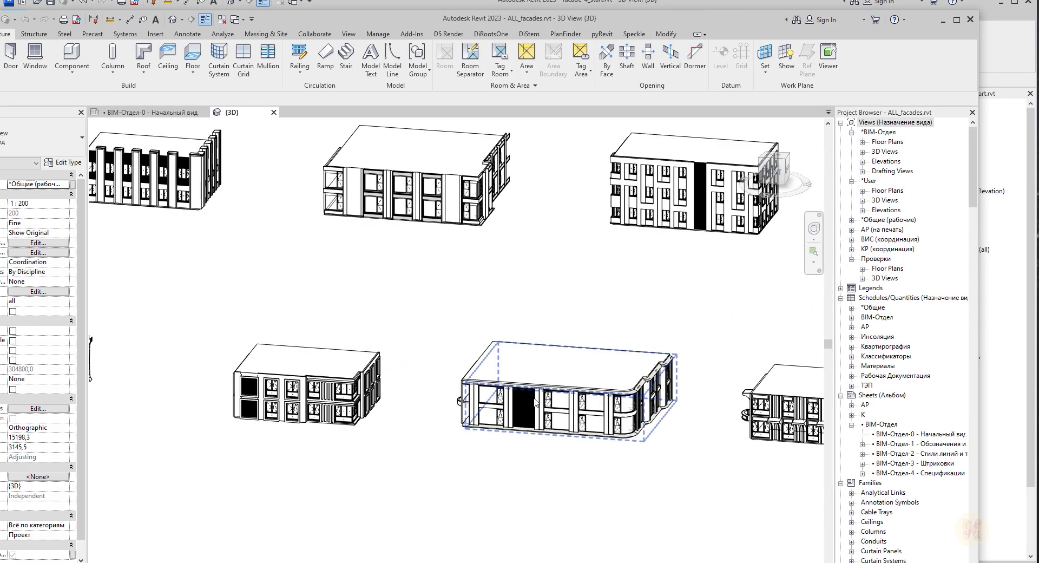
pyautogui.moveTo(273, 403); pyautogui.dragTo(656, 413, button='middle')
pyautogui.moveTo(108, 375); pyautogui.dragTo(112, 430, button='middle')
pyautogui.scroll(-3, 441, 369)
pyautogui.keyDown('shift'); pyautogui.moveTo(596, 359); pyautogui.dragTo(480, 269, button='middle'); pyautogui.keyUp('shift')
pyautogui.scroll(8, 673, 216)
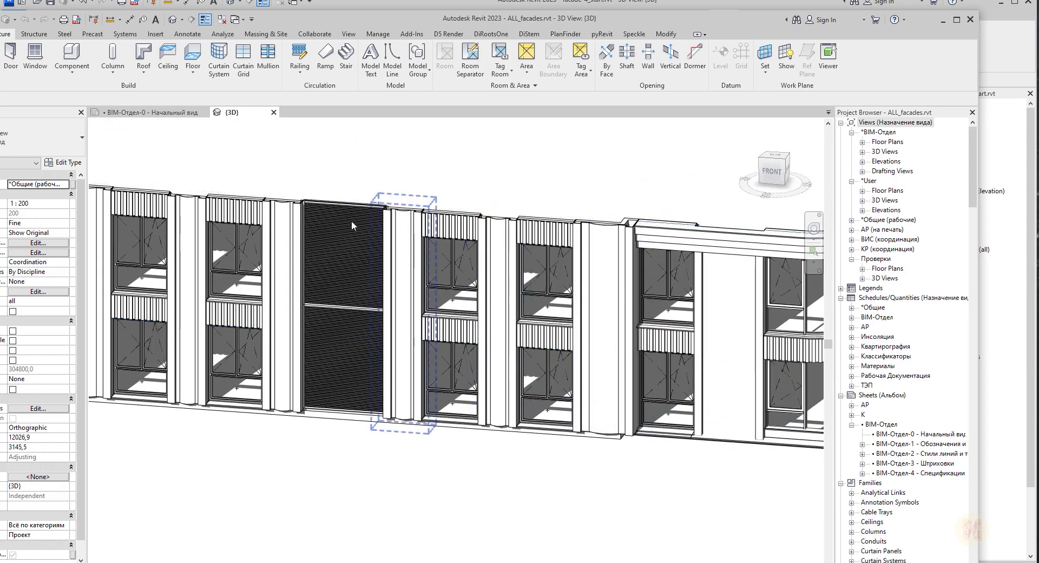
pyautogui.scroll(4, 484, 335)
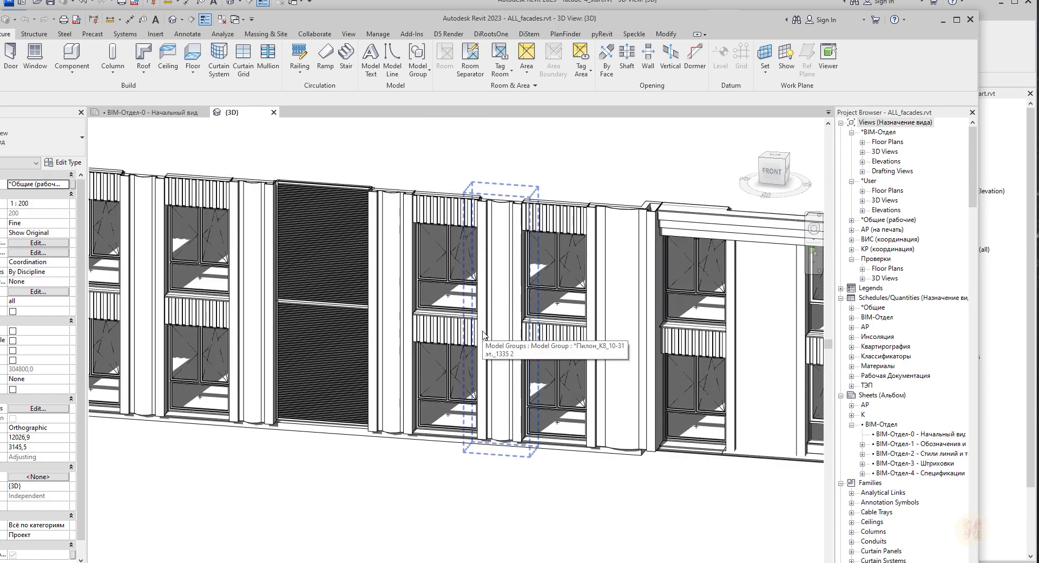
pyautogui.scroll(-10, 483, 334)
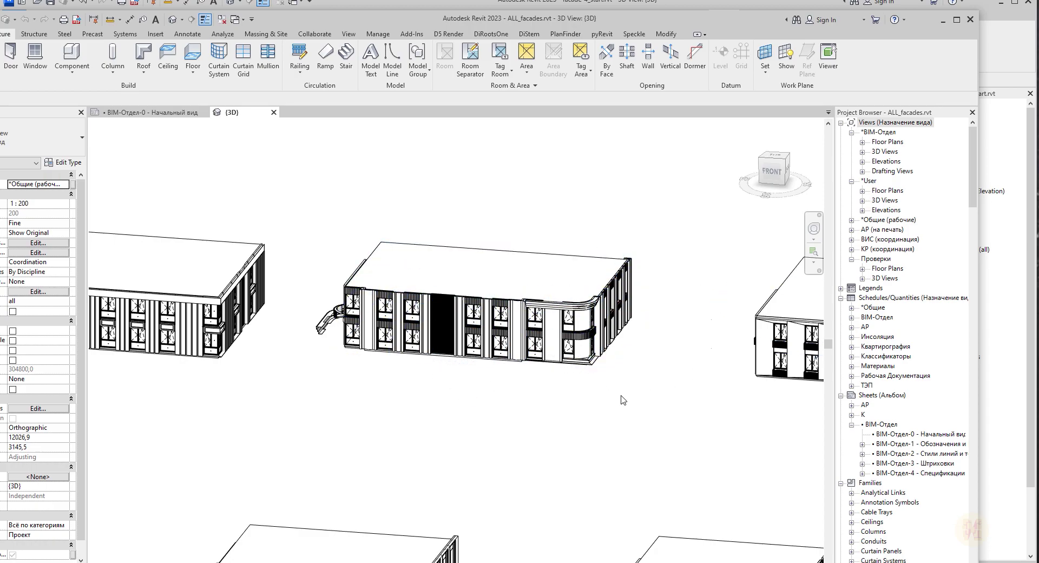
# - Examine the example facade with angled two-storey panels and balcony railings, selecting one angled generic model panel to inspect its extent
pyautogui.moveTo(480, 391); pyautogui.dragTo(399, 369, button='middle')
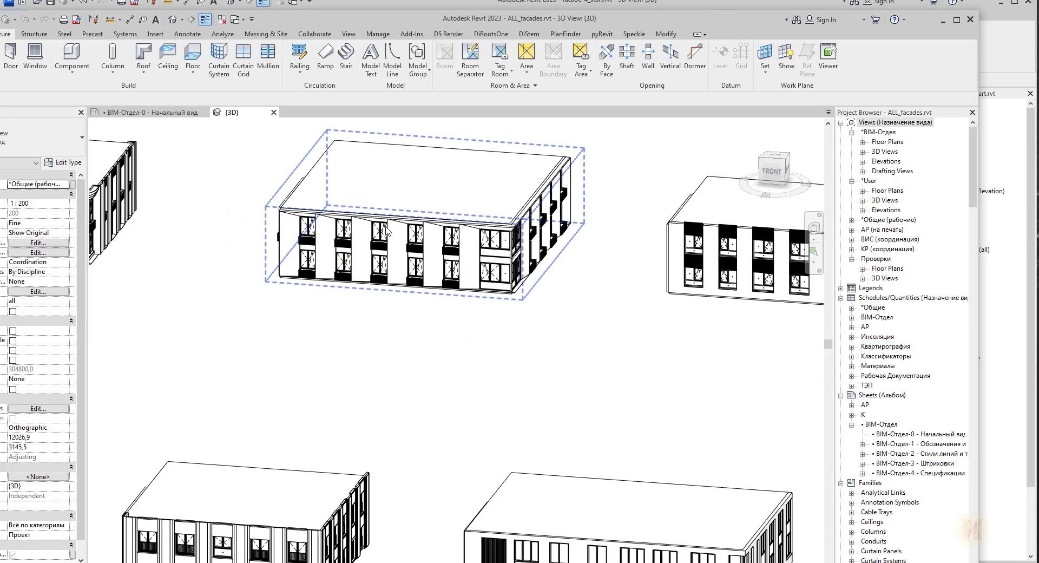
pyautogui.scroll(4, 396, 243)
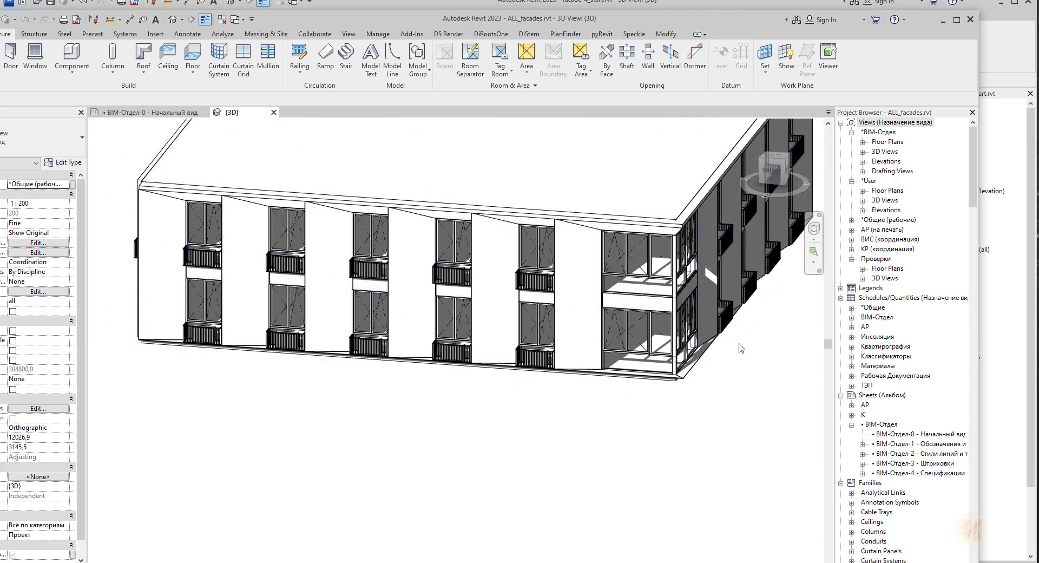
pyautogui.scroll(2, 542, 266)
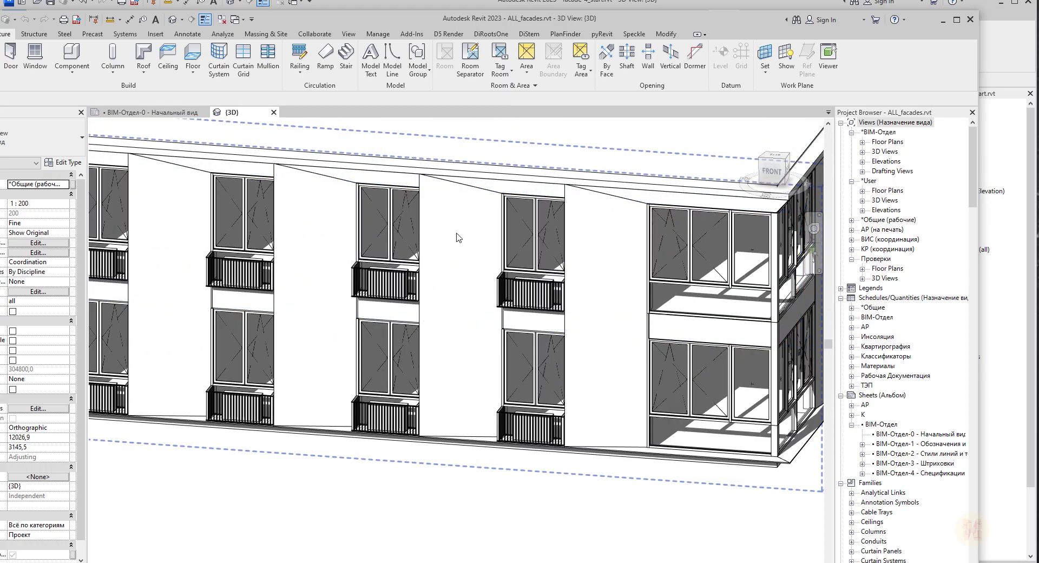
pyautogui.click(466, 418)
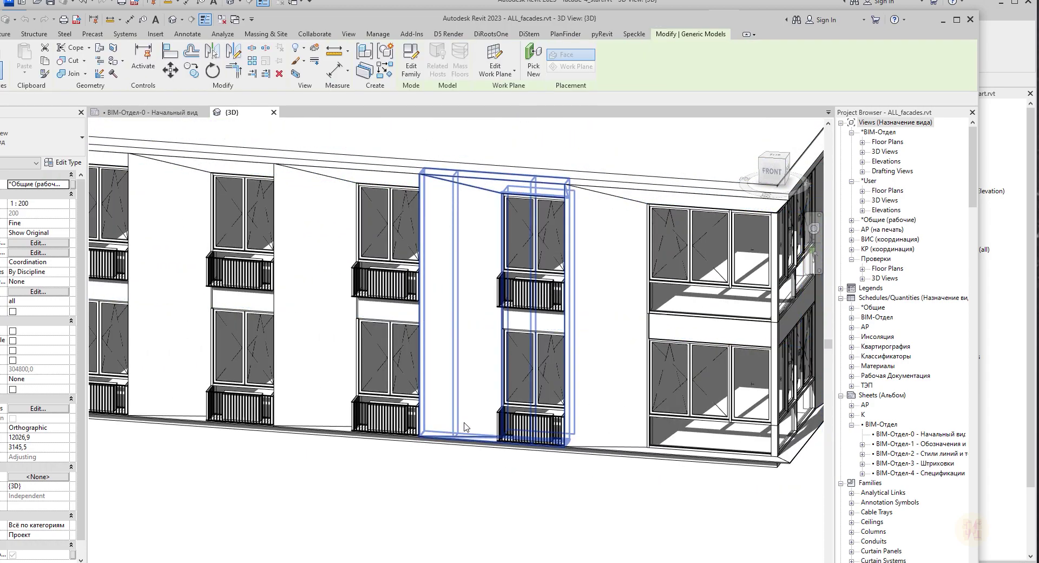
pyautogui.press('Escape')
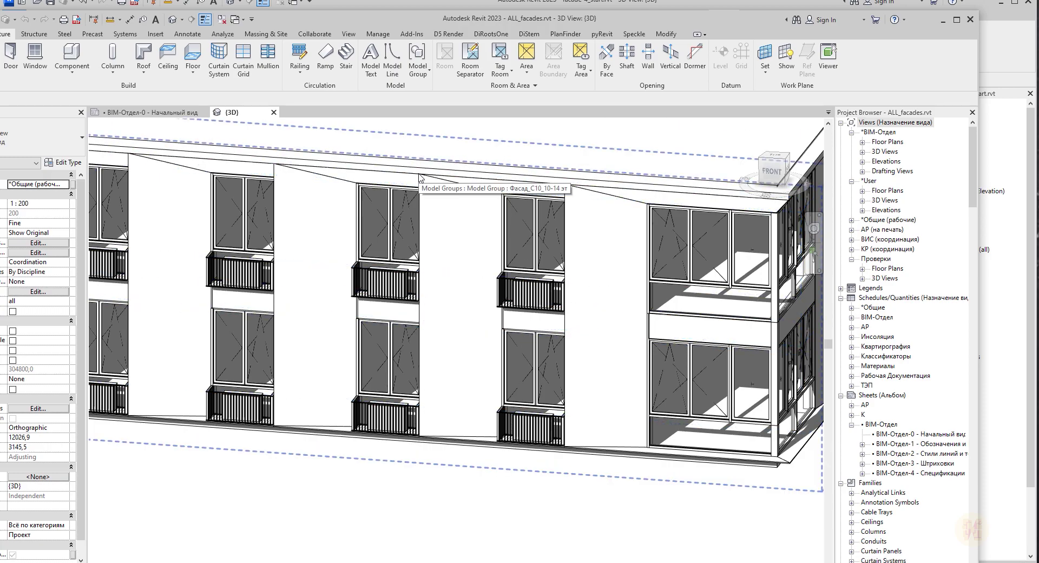
# - Survey the two rows of example buildings in ALL_facades.rvt, then return to the facade-4_start.rvt project
pyautogui.scroll(-6, 518, 272)
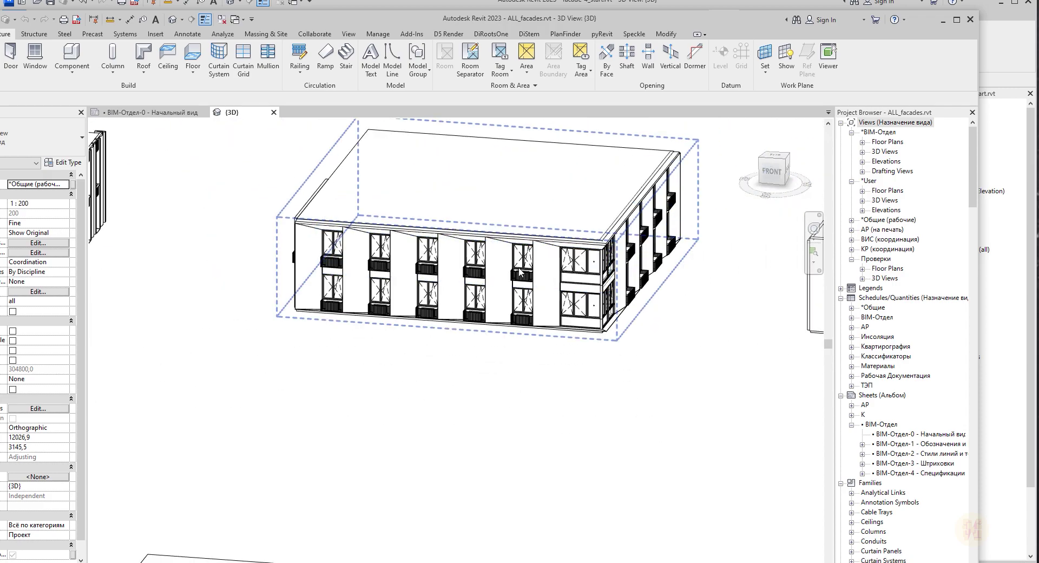
pyautogui.scroll(-5, 519, 272)
pyautogui.moveTo(651, 325); pyautogui.dragTo(448, 280, button='middle')
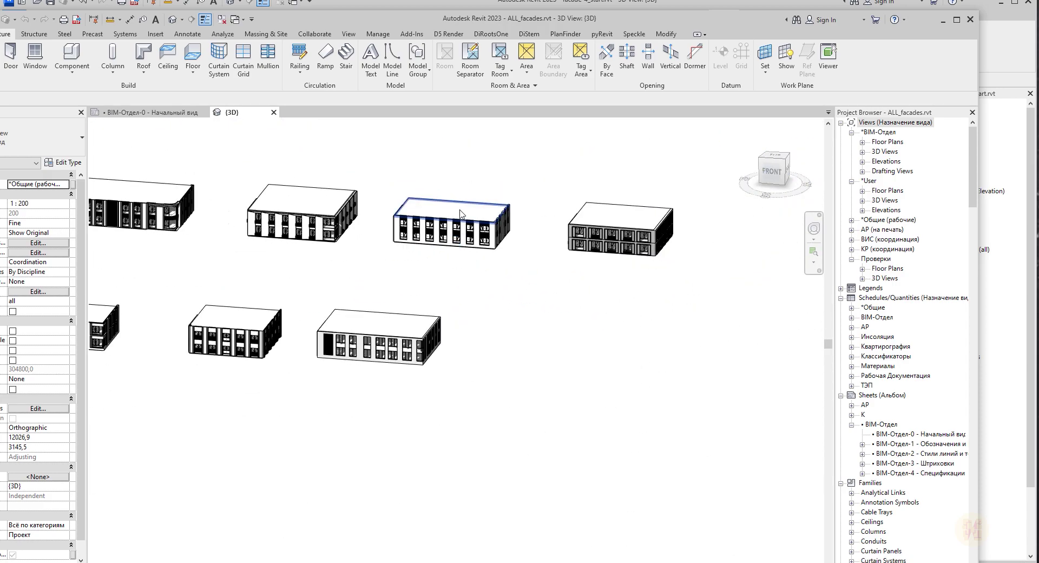
pyautogui.scroll(1, 461, 214)
pyautogui.moveTo(526, 217); pyautogui.dragTo(933, 214, button='middle')
pyautogui.moveTo(472, 265); pyautogui.dragTo(808, 333, button='middle')
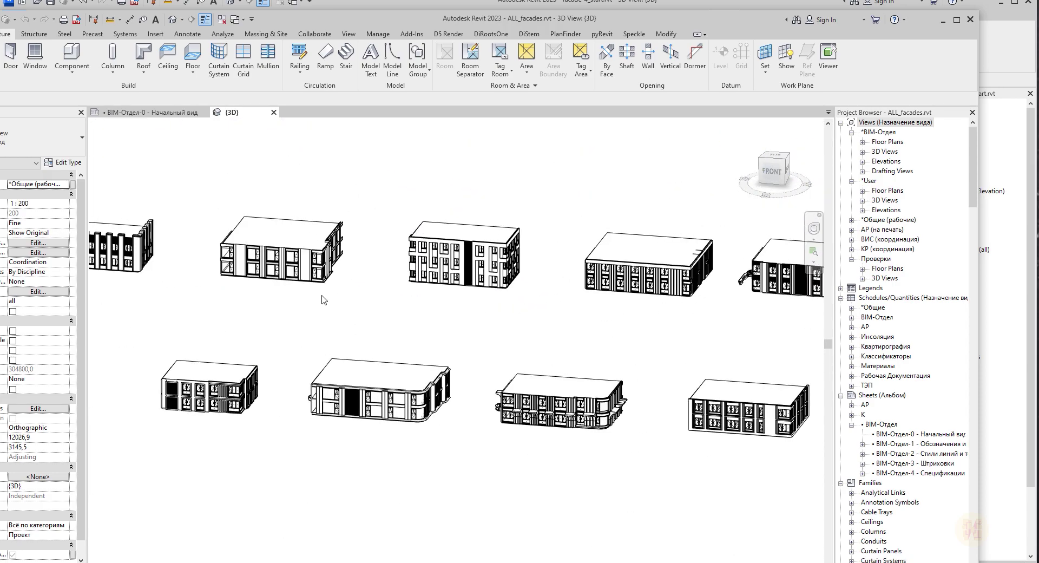
pyautogui.moveTo(232, 261); pyautogui.dragTo(366, 290, button='middle')
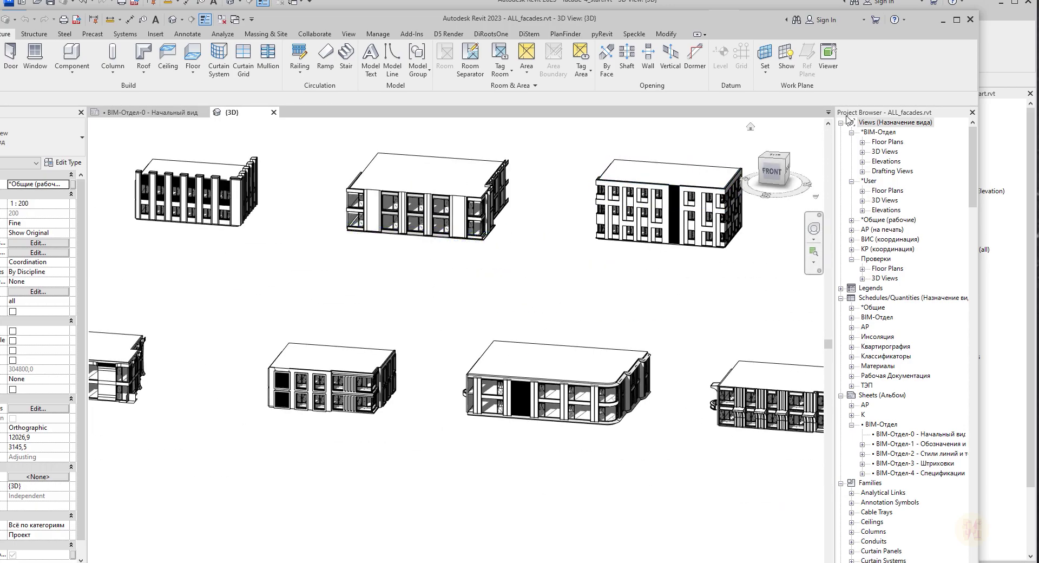
pyautogui.click(940, 22)
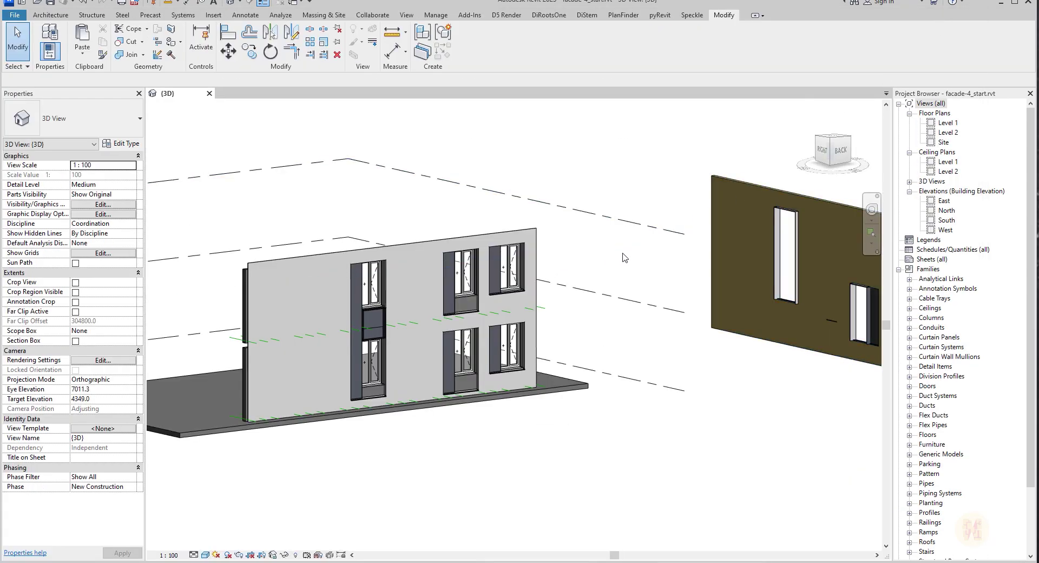